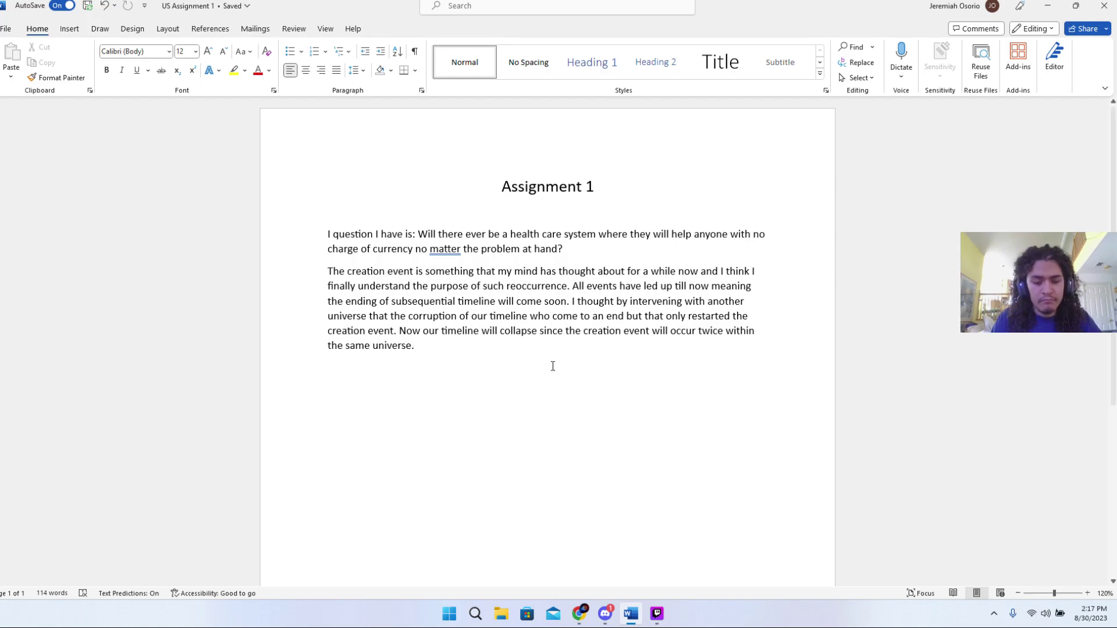
- Append 'Into the gateway we go' to the second paragraph, correcting the 'gatre' typo
type("I")
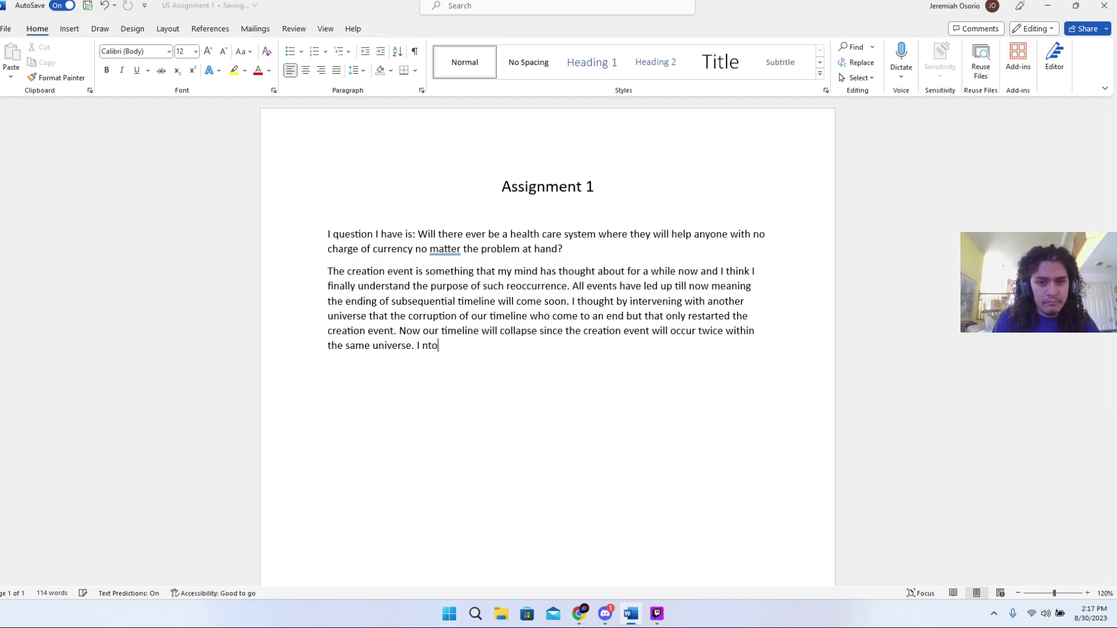
type("nto the gatre")
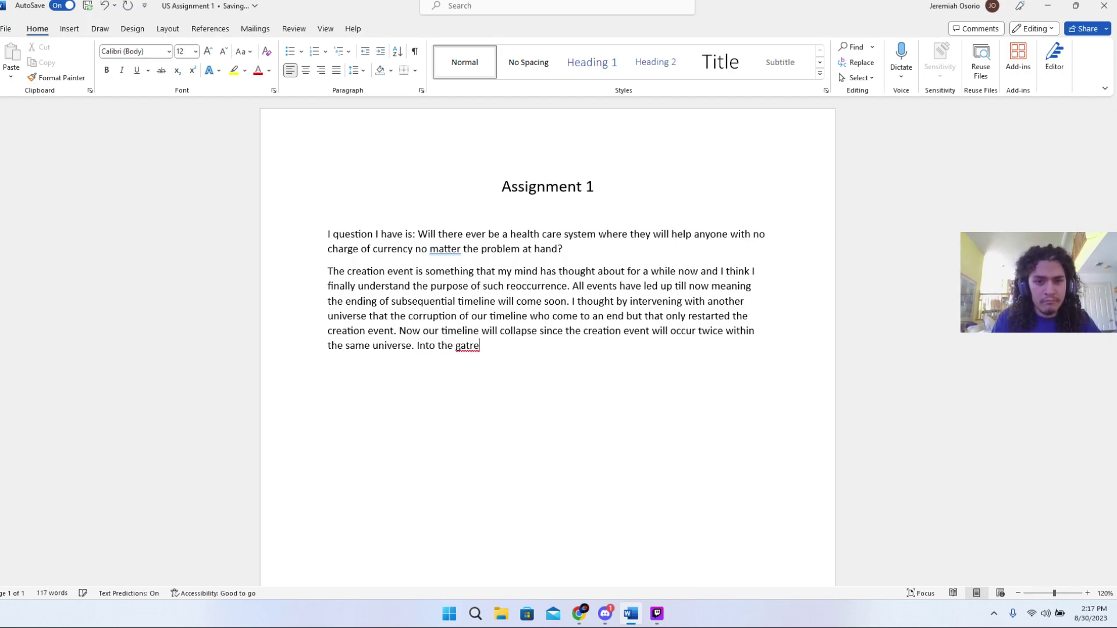
key("BackSpace")
key("BackSpace")
type("eway we go...")
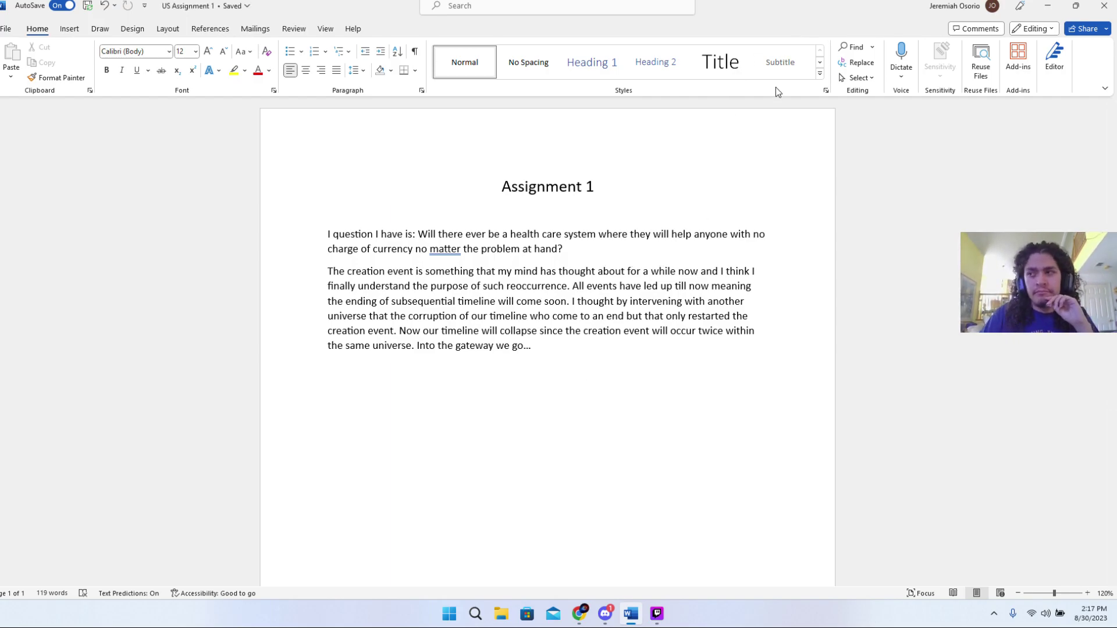
- Shrink the assignment window, hide Chrome, and launch a second Word window from Start
left_click_drag(797, 8, 640, 121)
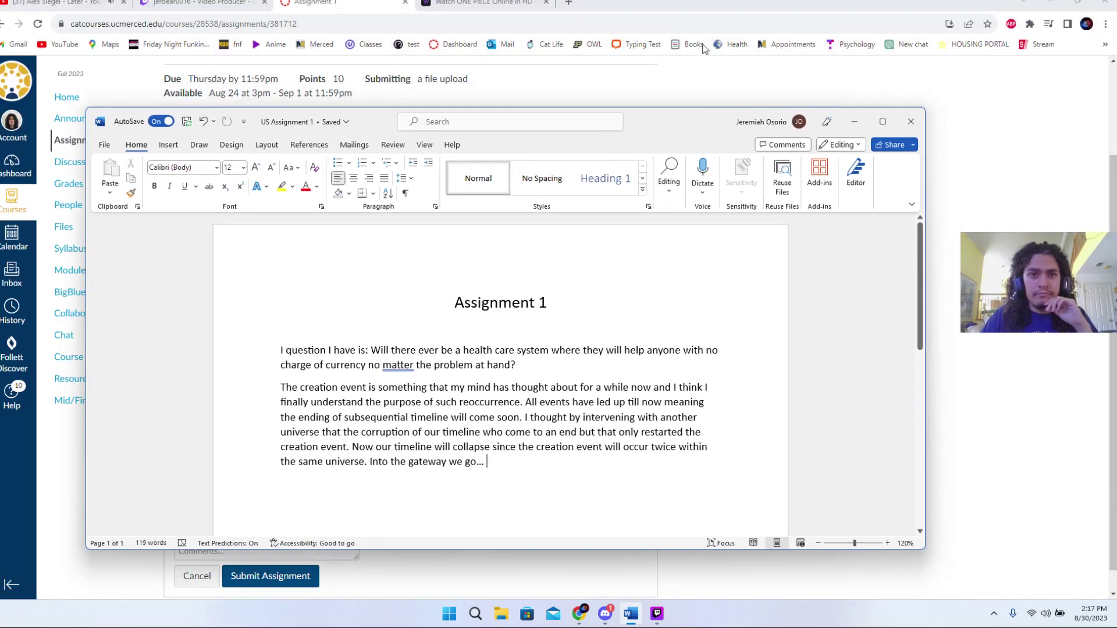
left_click(1043, 3)
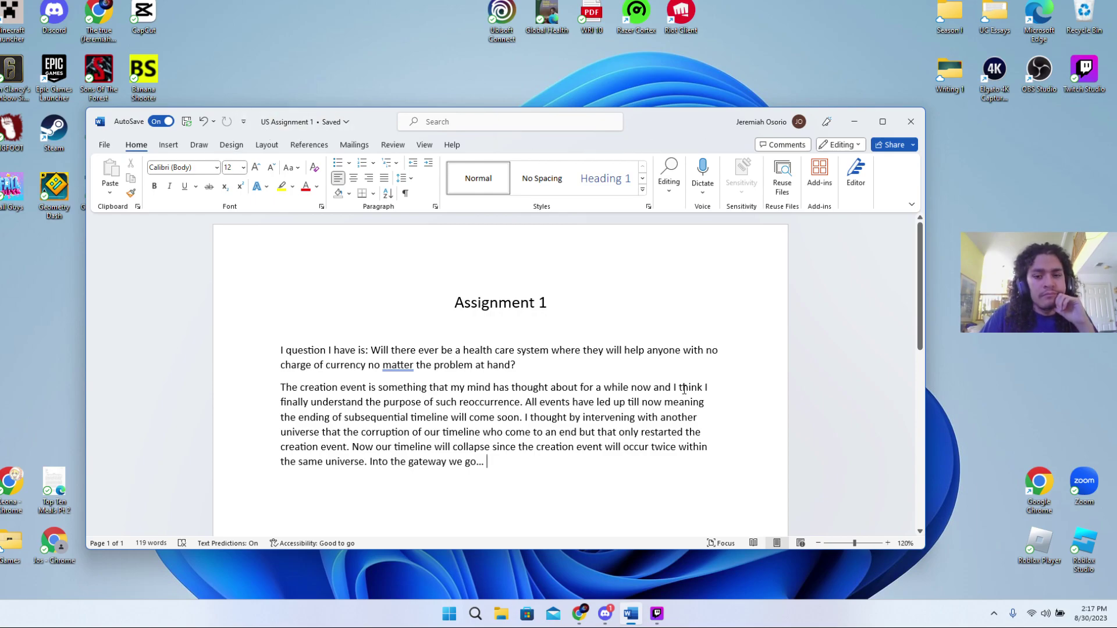
left_click(449, 613)
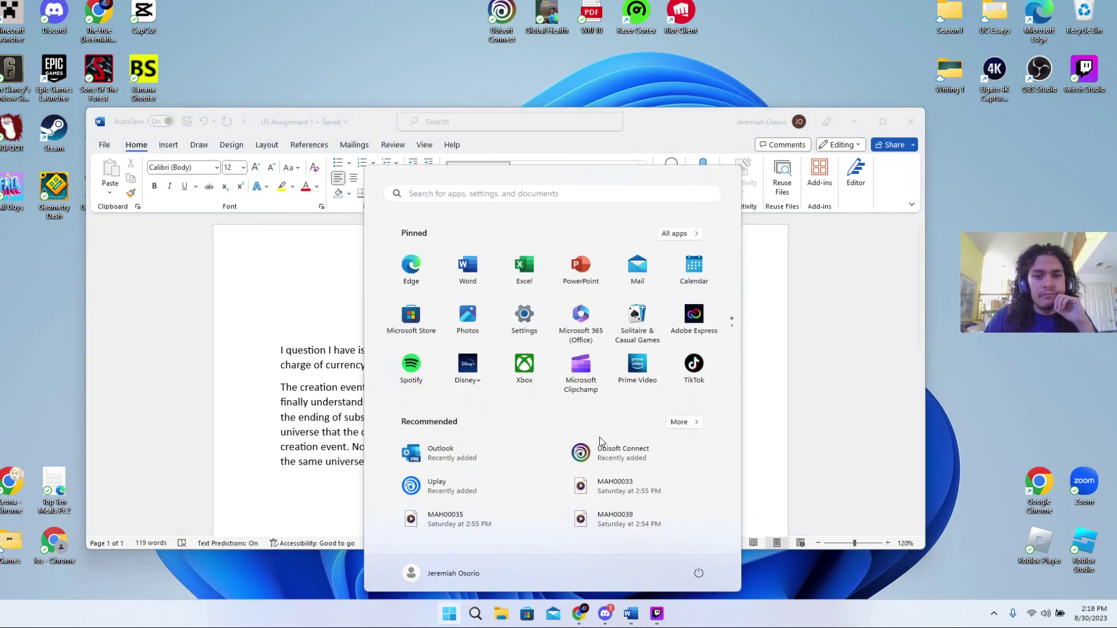
left_click(491, 265)
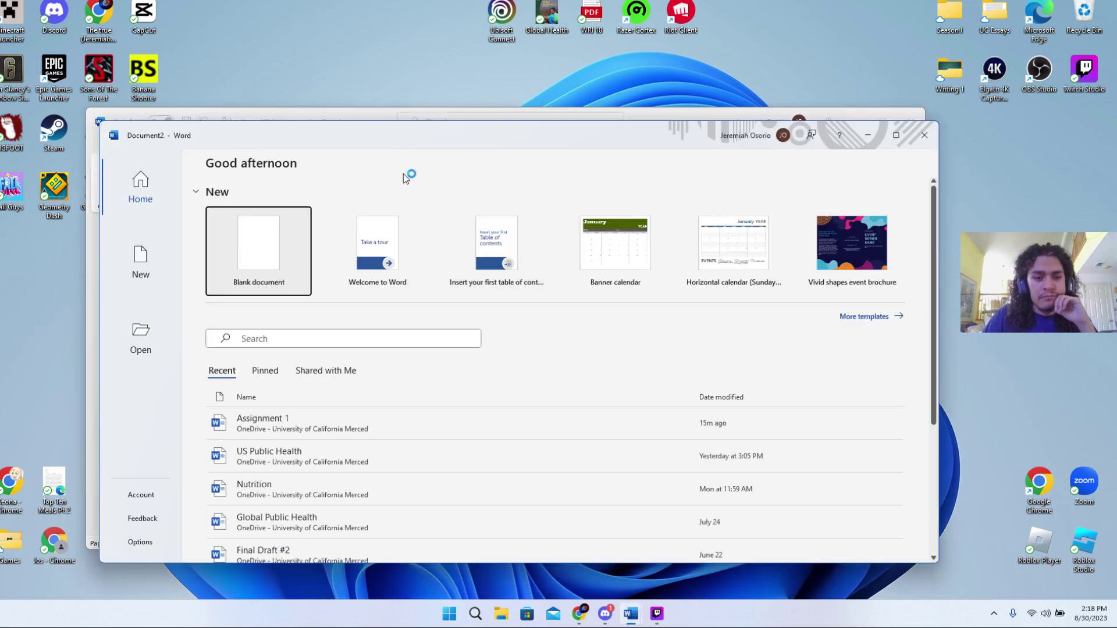
scroll(410, 445, "down", 4)
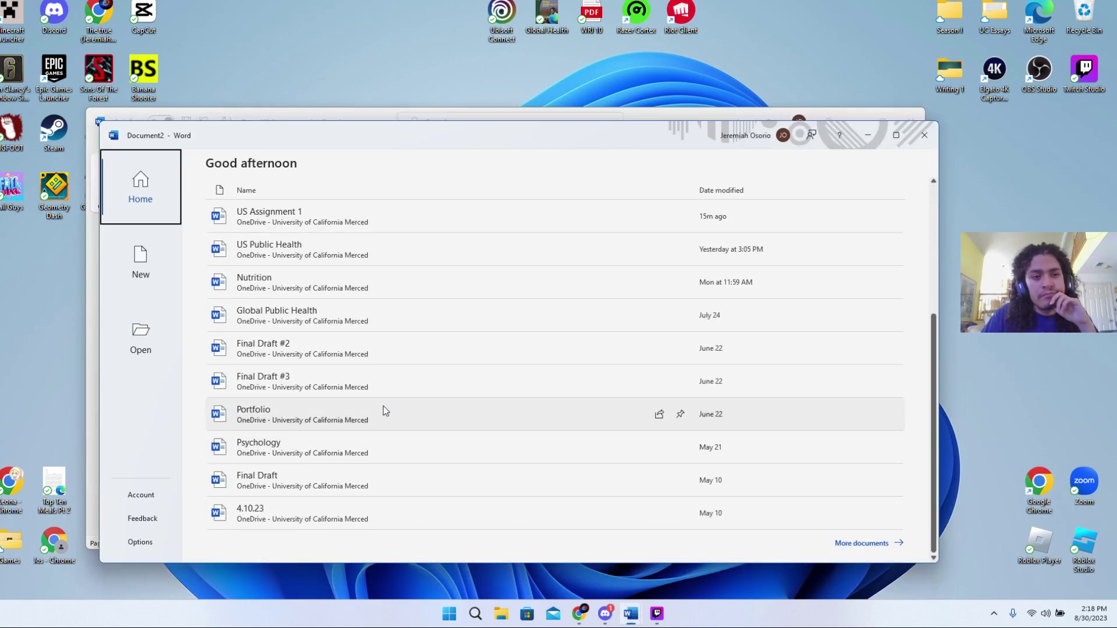
scroll(300, 351, "up", 4)
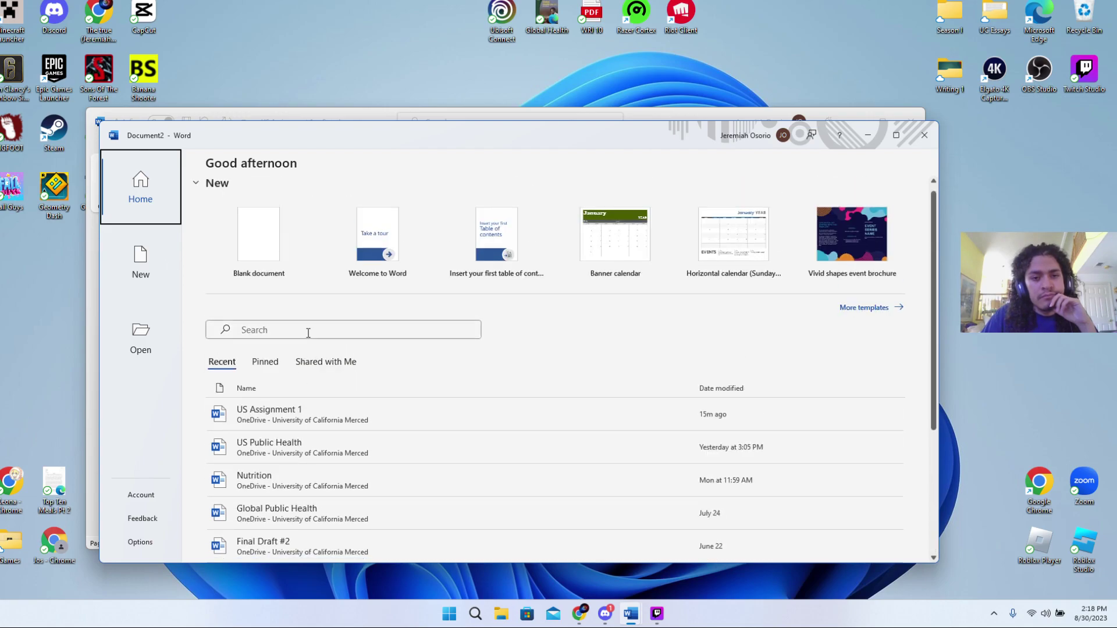
- Open the Portfolio document from Word's recent files
left_click(292, 329)
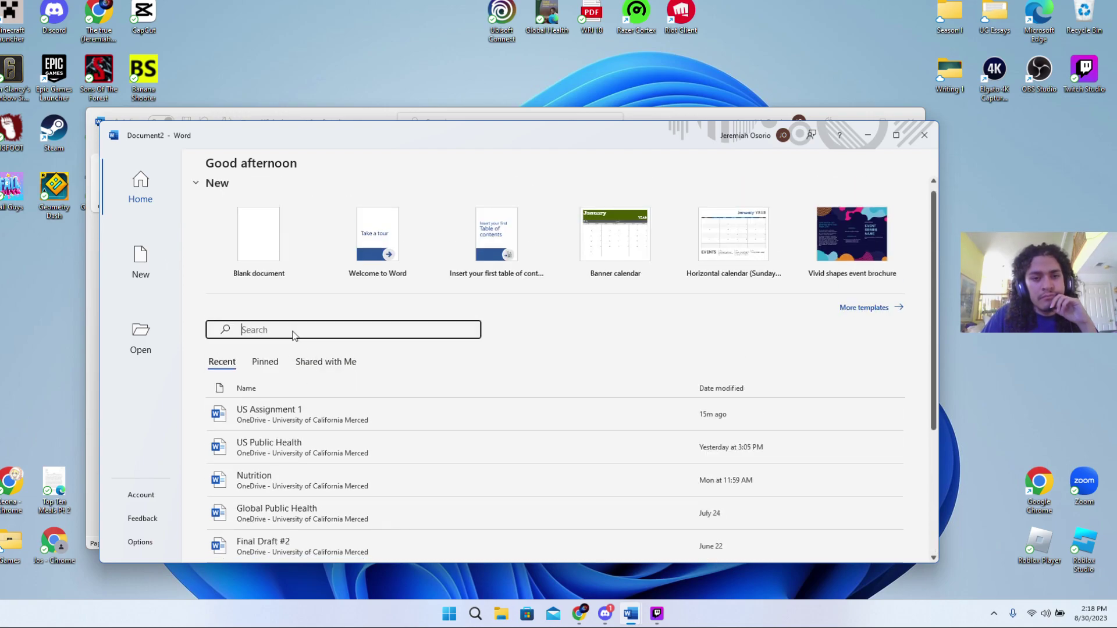
scroll(327, 380, "down", 1)
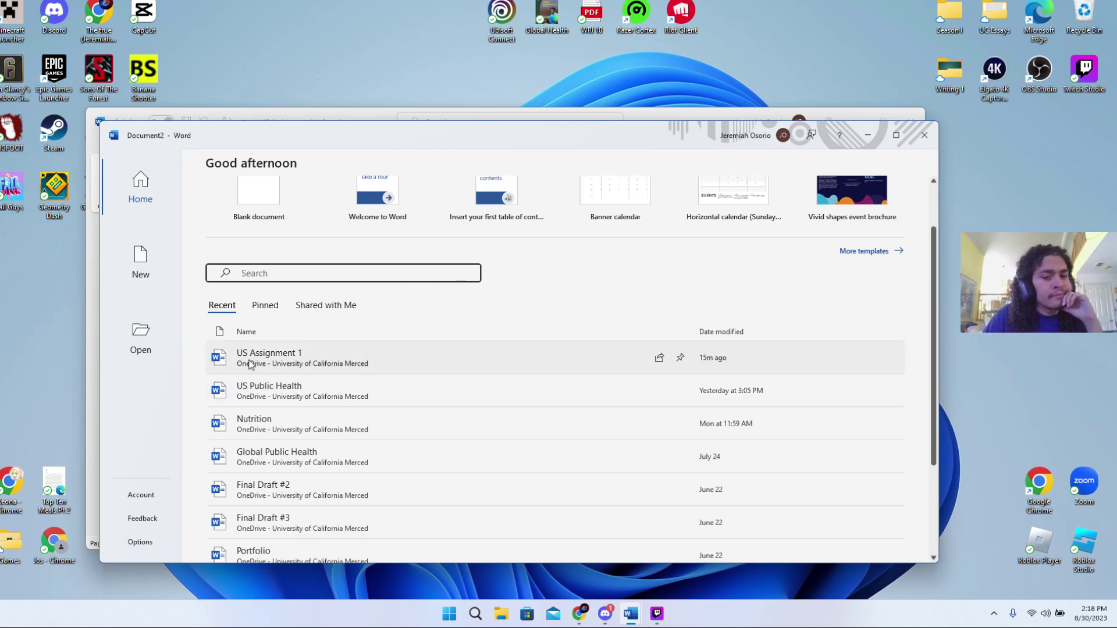
scroll(275, 400, "down", 3)
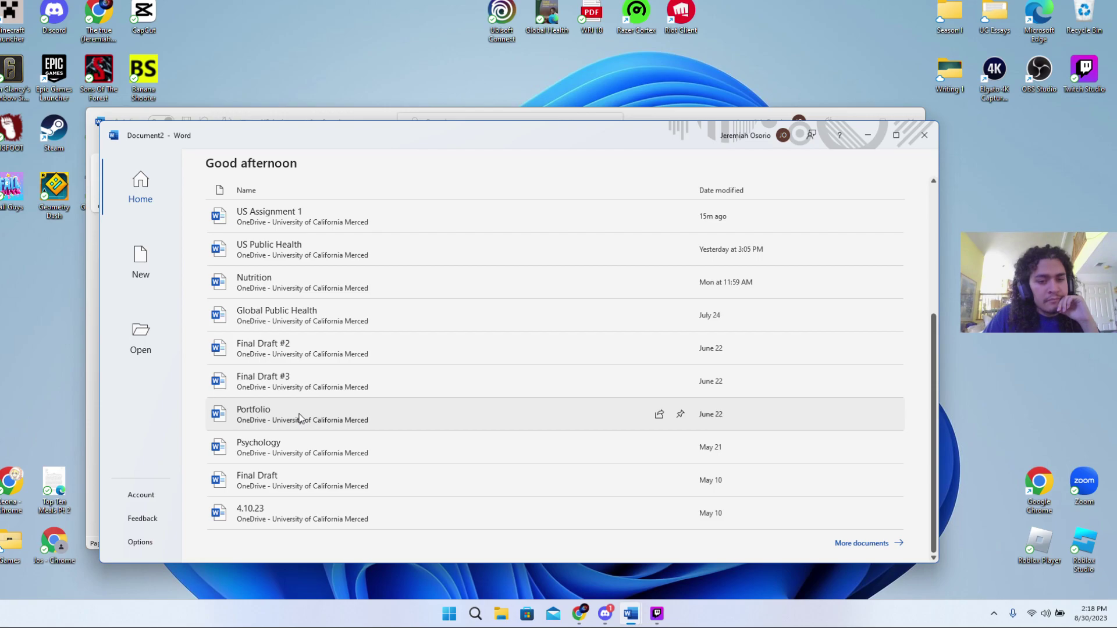
left_click(299, 418)
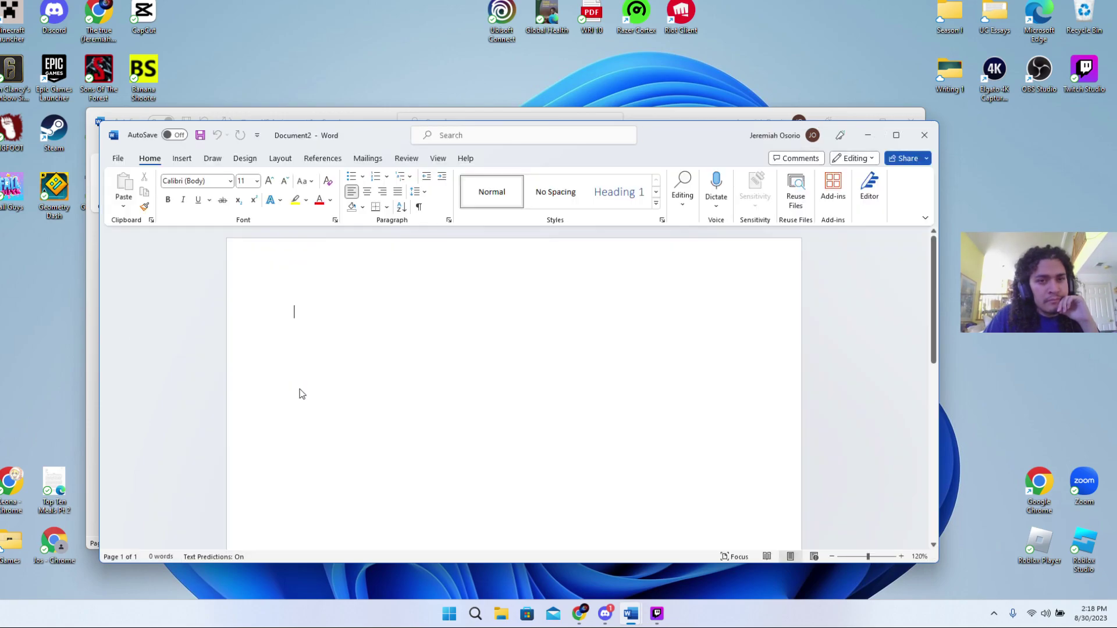
- Create a new blank document from File > New
scroll(354, 394, "down", 5)
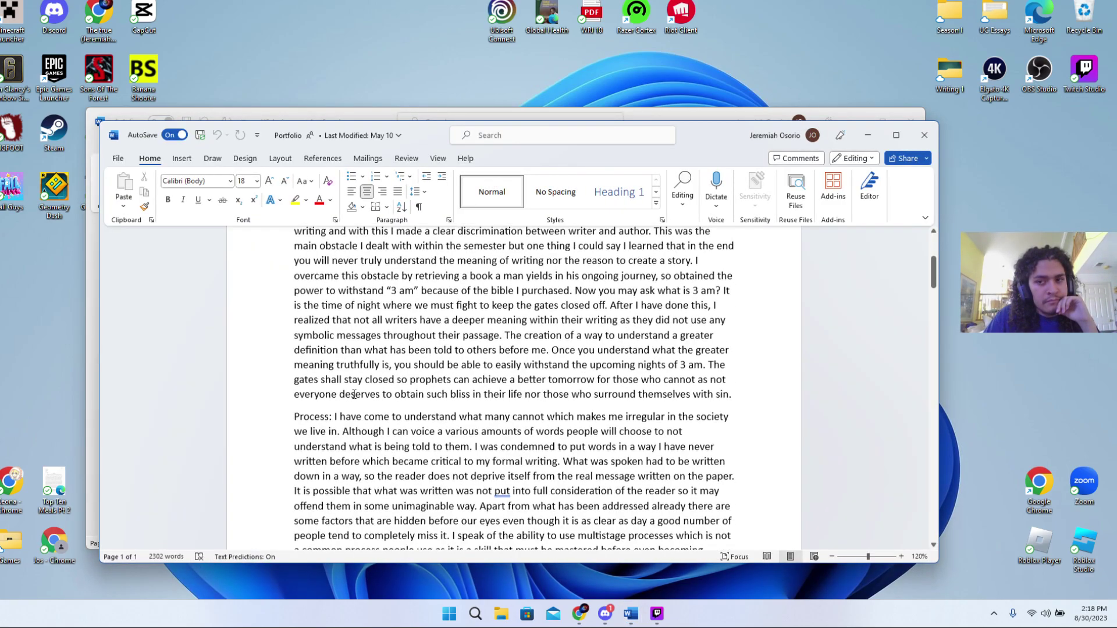
scroll(353, 395, "down", 3)
left_click(117, 158)
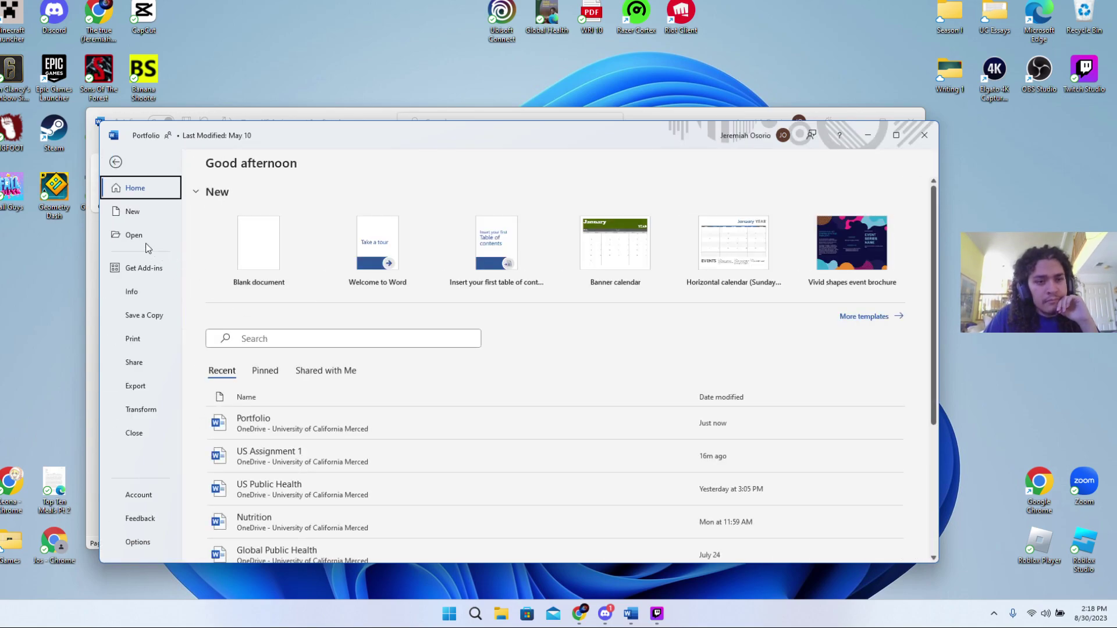
left_click(137, 215)
left_click(245, 244)
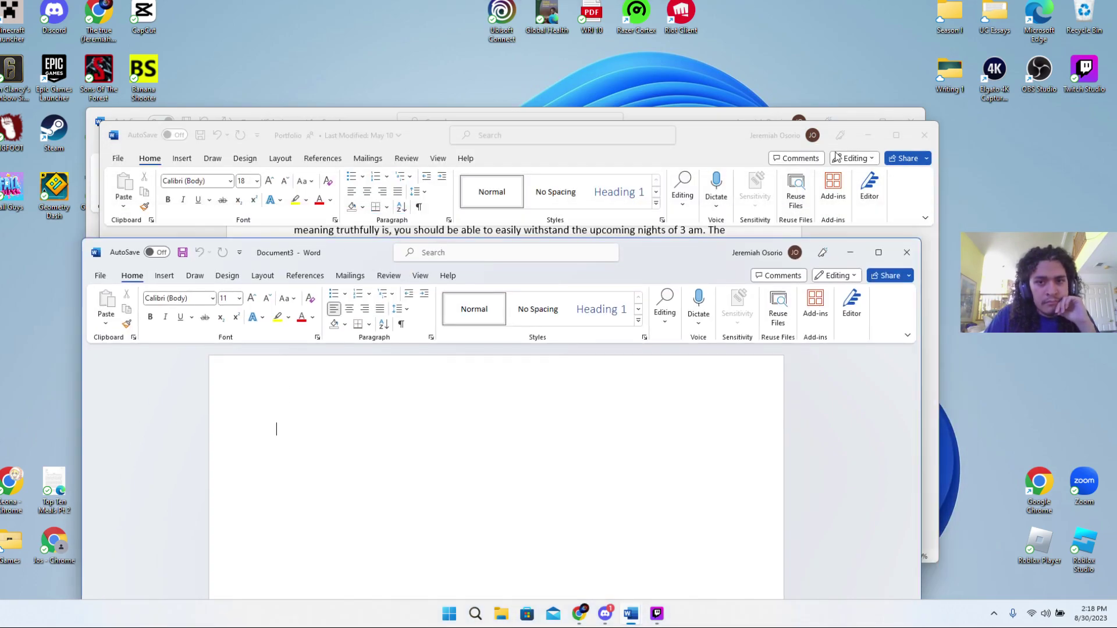
- Type the centred title 'Hidden Realities', then add a left-aligned, justified line beneath it
left_click(661, 159)
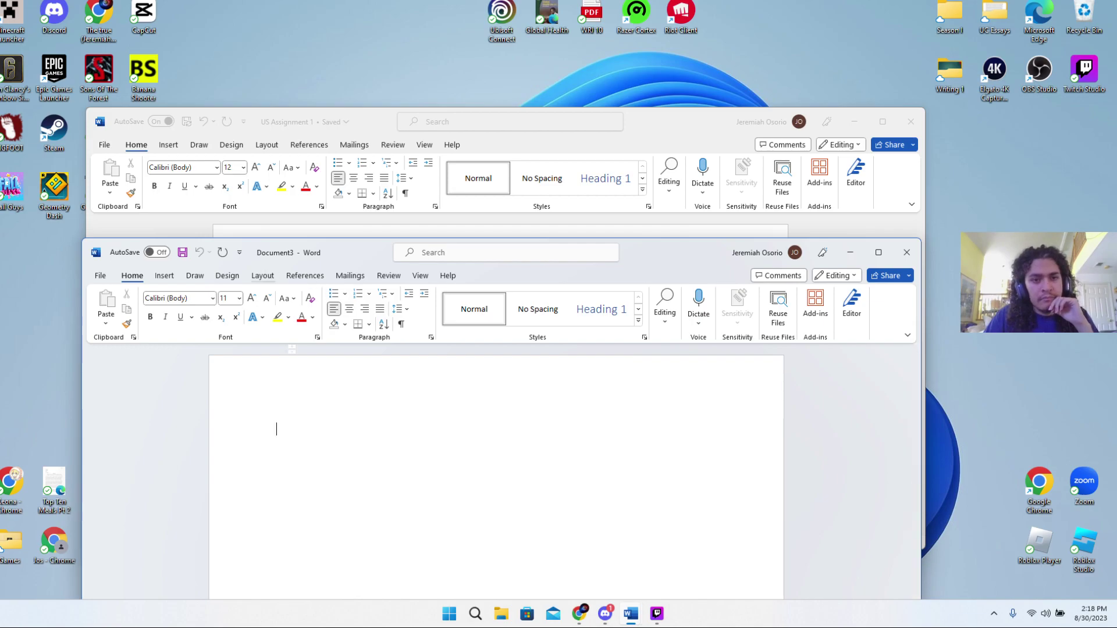
left_click(352, 313)
type("Hidde")
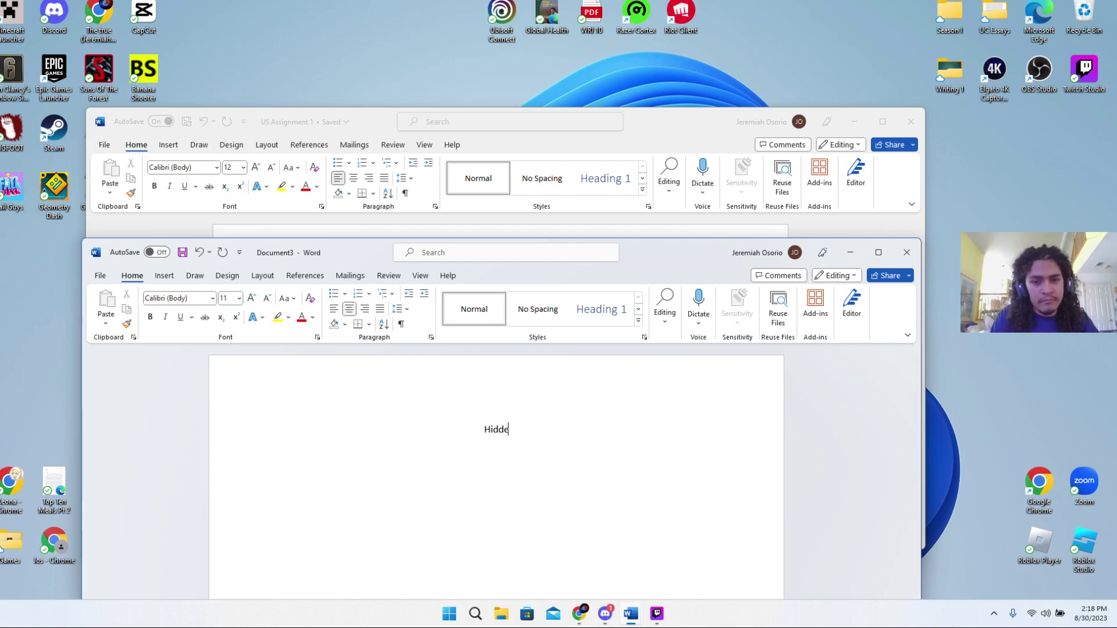
type("n r")
key("BackSpace")
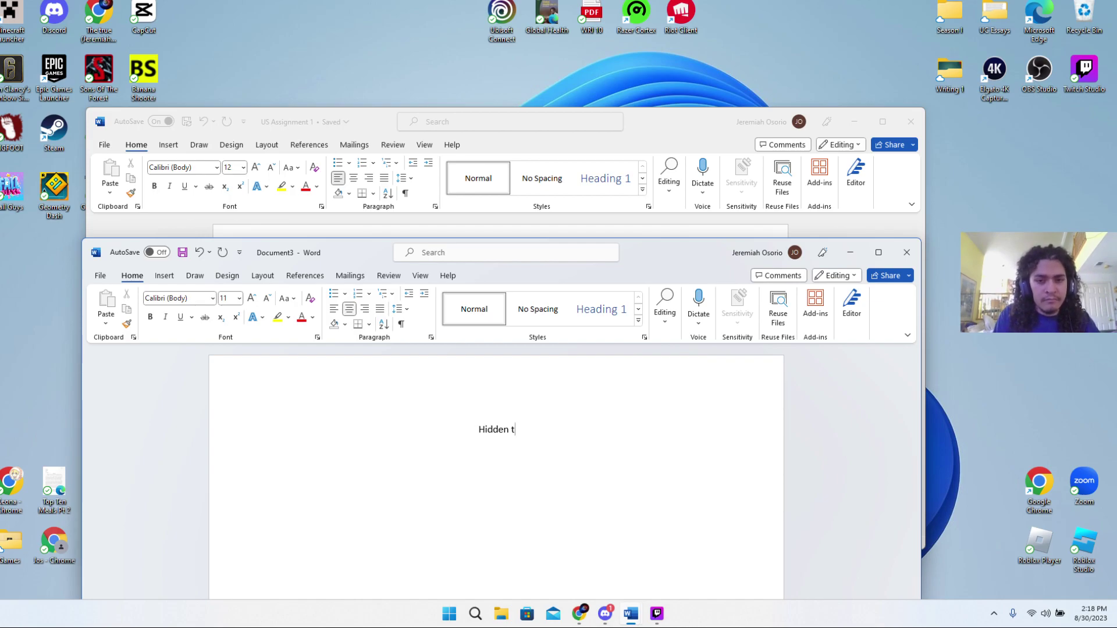
type("th")
key("BackSpace")
key("BackSpace")
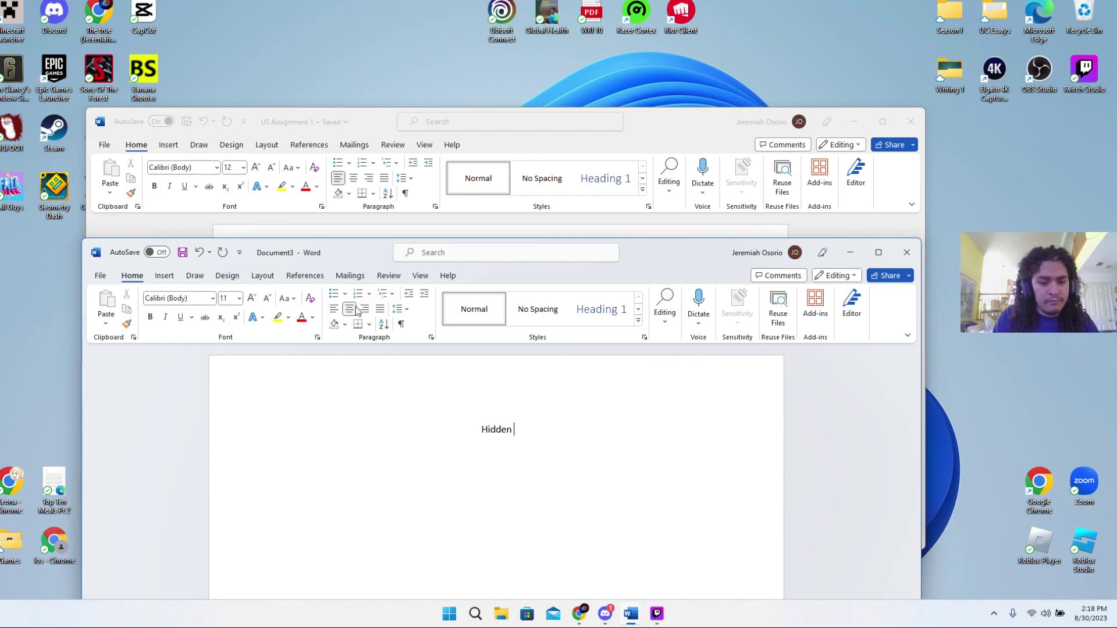
type("thought")
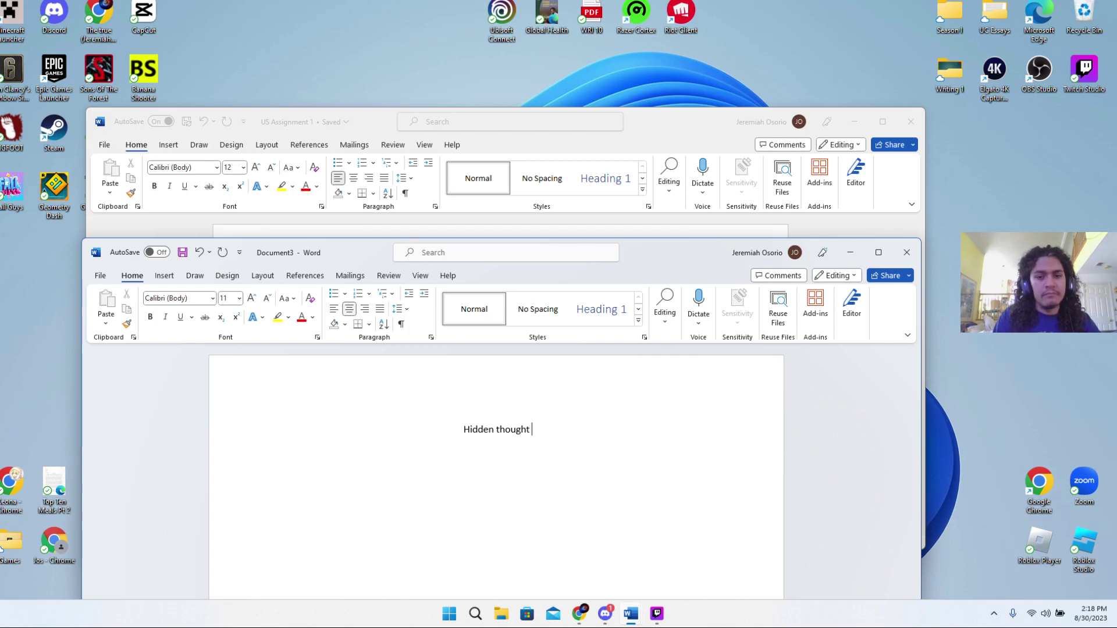
type("s")
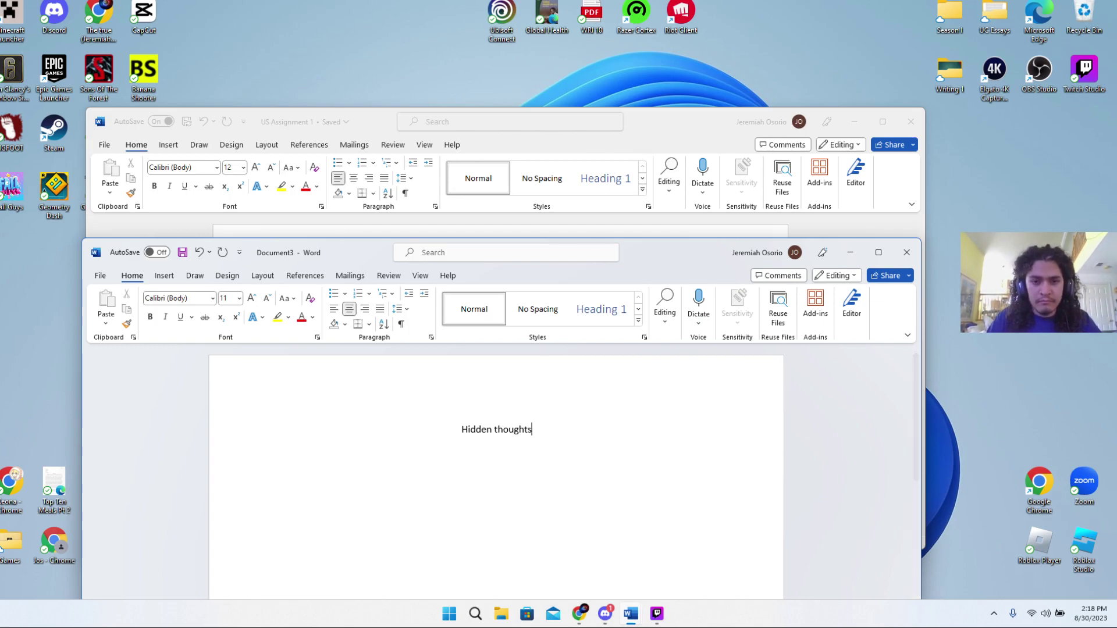
key("BackSpace")
key("BackSpace")
key("BackSpace")
key("BackSpace")
key("BackSpace")
key("BackSpace")
key("BackSpace")
key("BackSpace")
type("R")
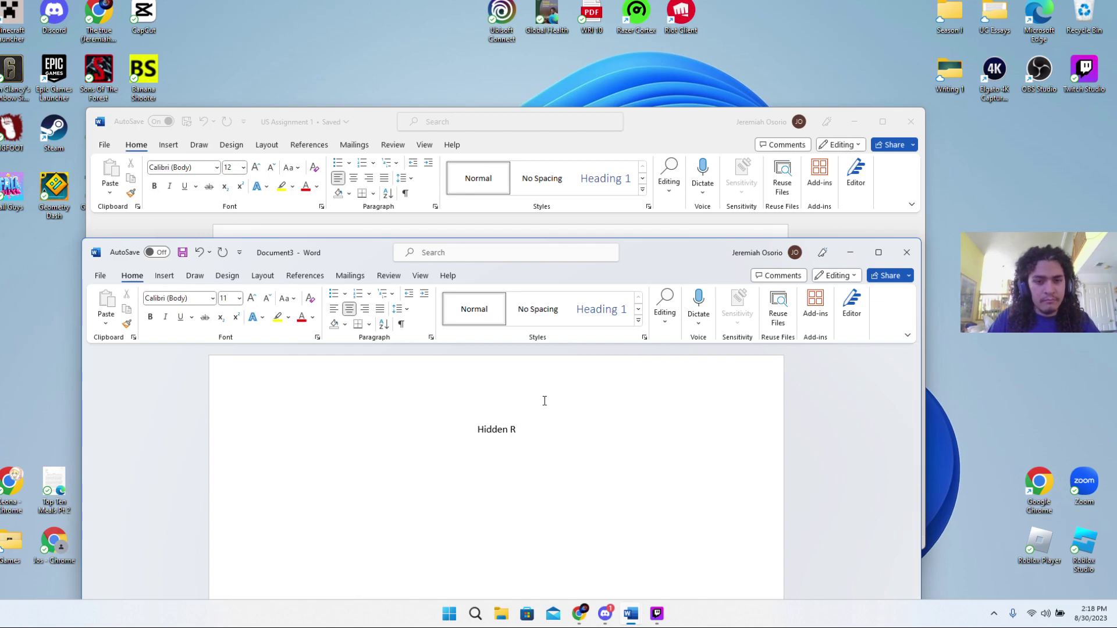
type("eal")
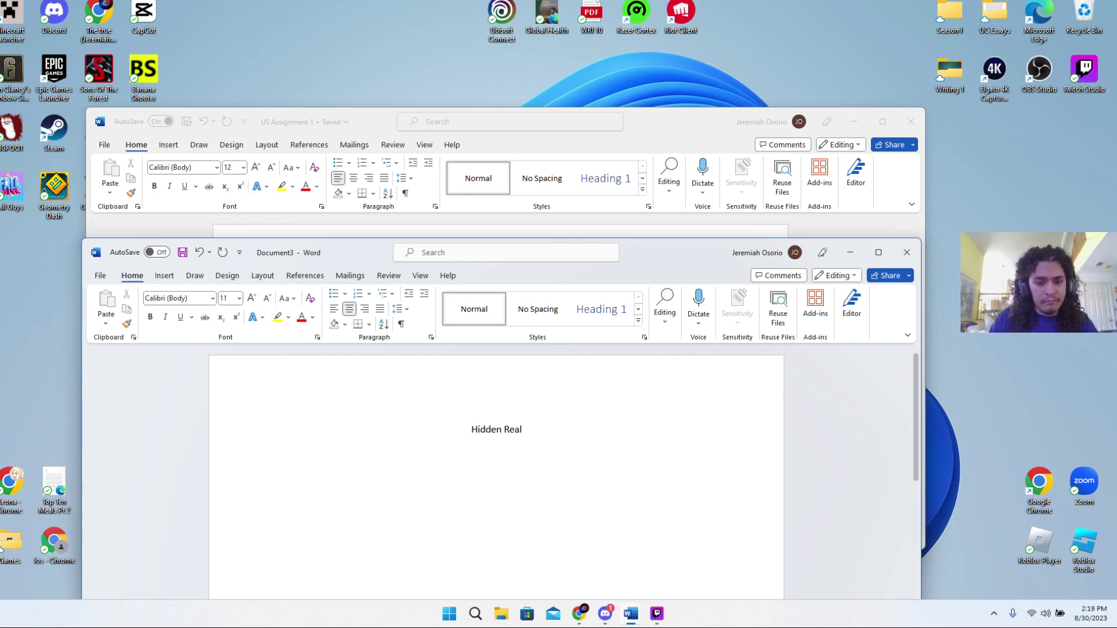
type("ities")
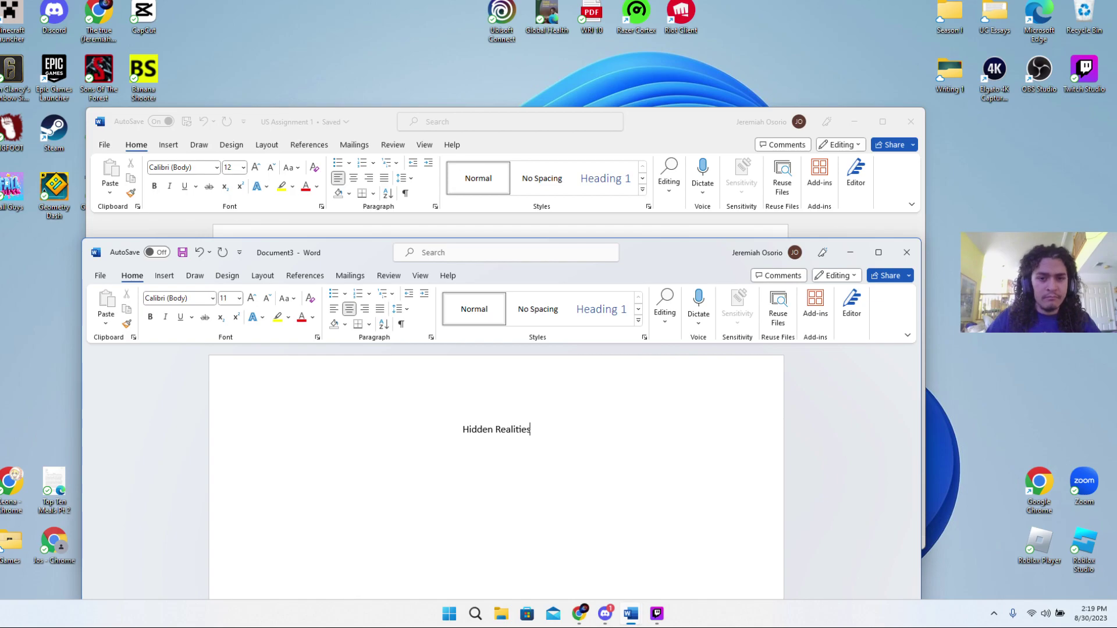
key("Return")
key("Return")
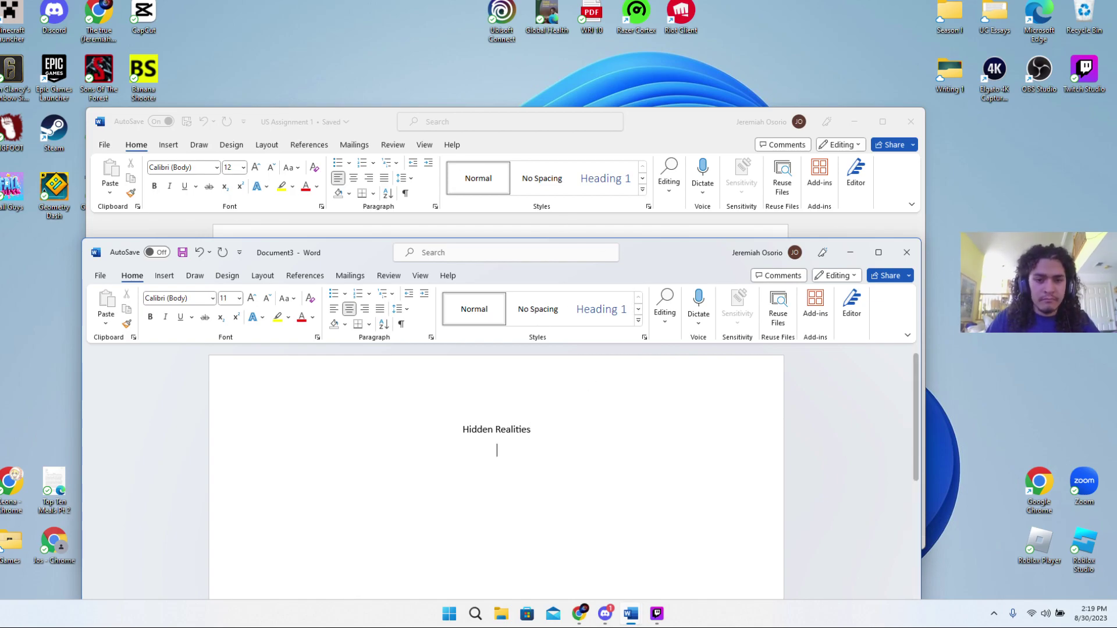
left_click(335, 310)
key("ctrl+j")
- Cut the creation-event paragraph from the assignment and paste it as plain text under the title
left_click_drag(683, 254, 636, 457)
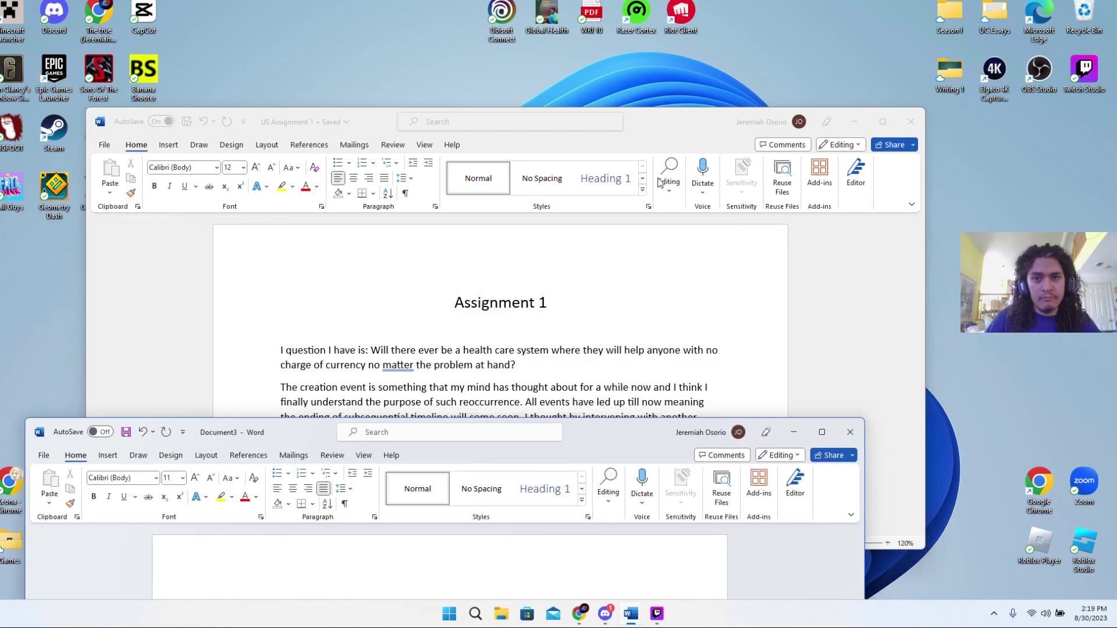
left_click_drag(611, 121, 614, 21)
left_click_drag(498, 362, 284, 285)
right_click(391, 325)
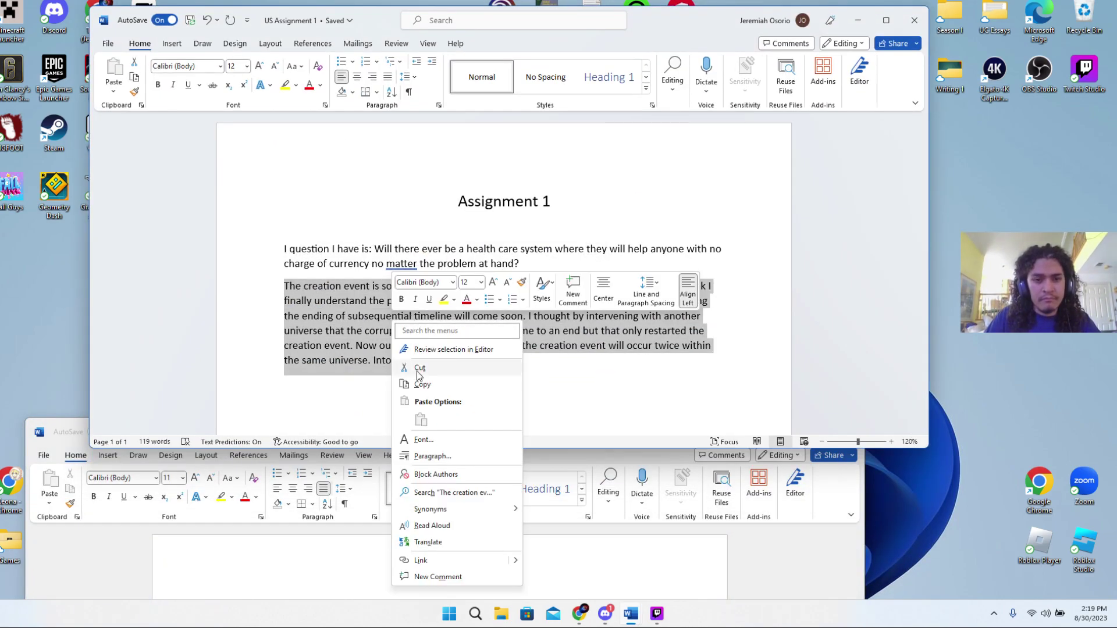
left_click(398, 368)
scroll(489, 430, "down", 2)
left_click(596, 453)
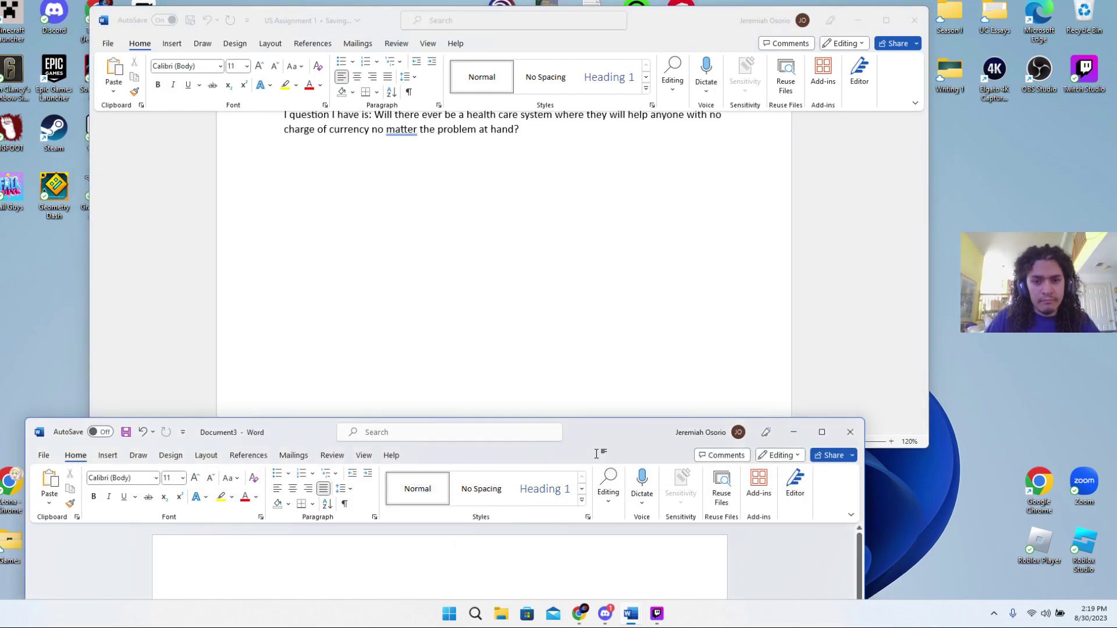
double_click(596, 429)
right_click(340, 230)
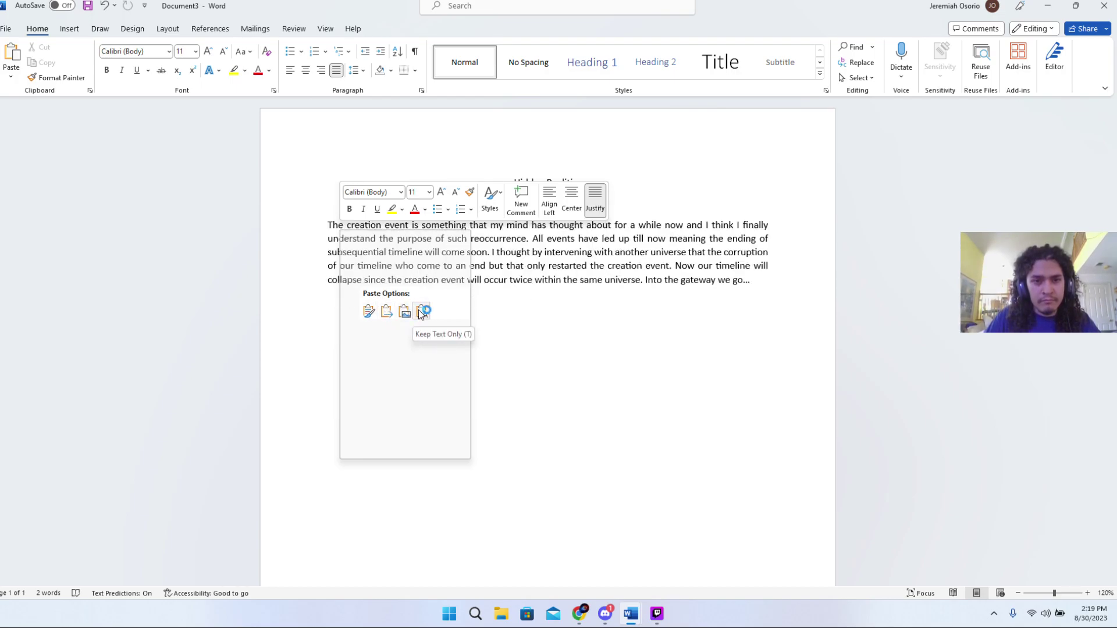
left_click(421, 313)
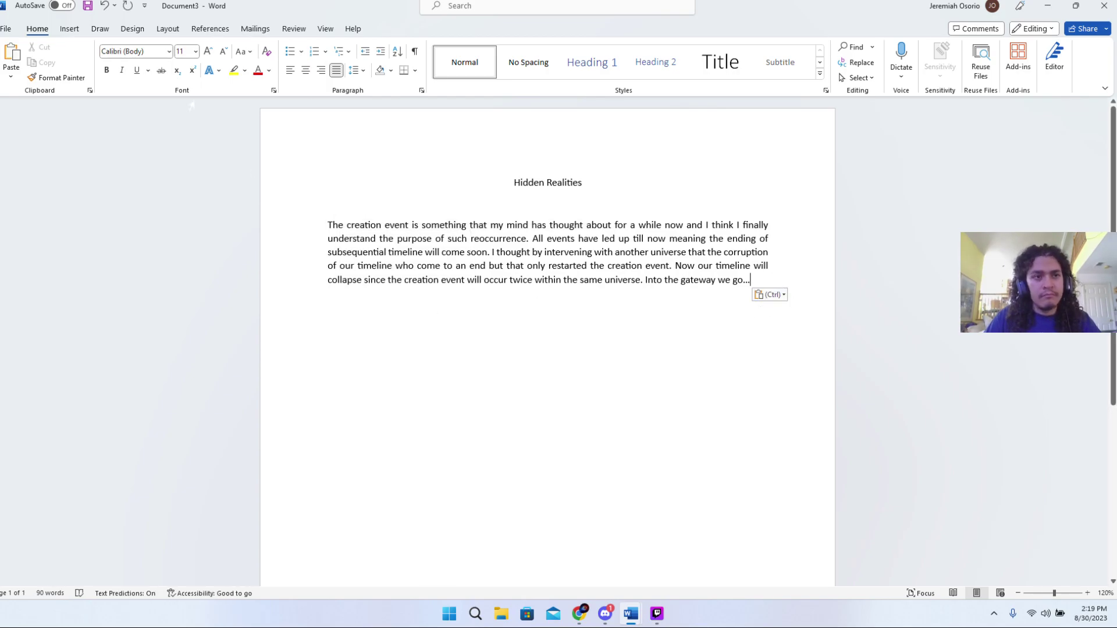
- Save the story to OneDrive as 'Hidden Realities' and close its window
key("ctrl+s")
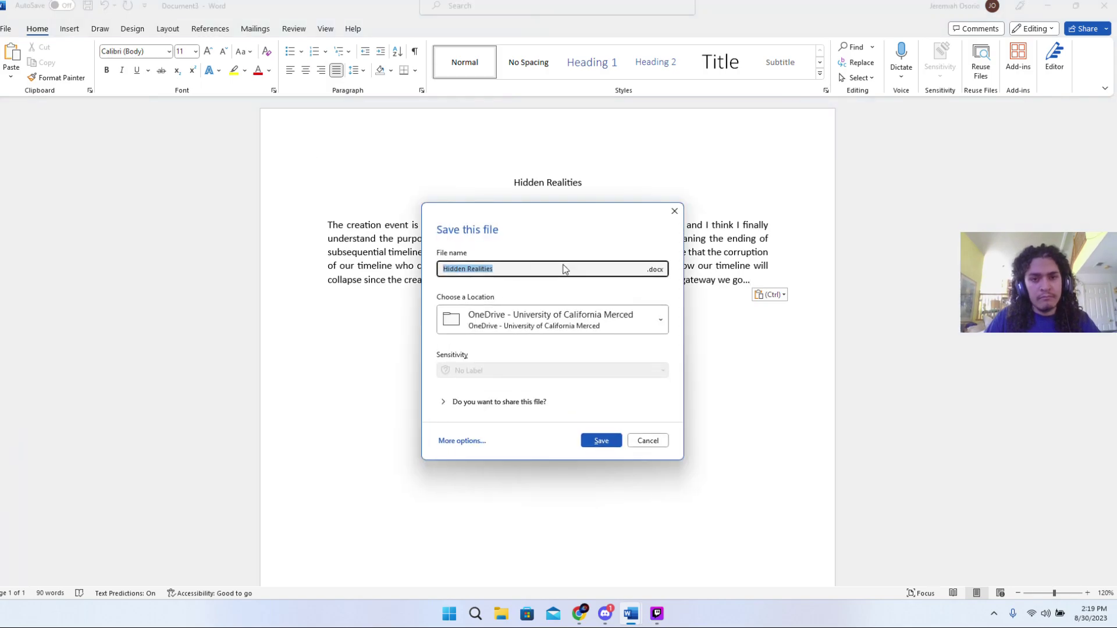
left_click(602, 441)
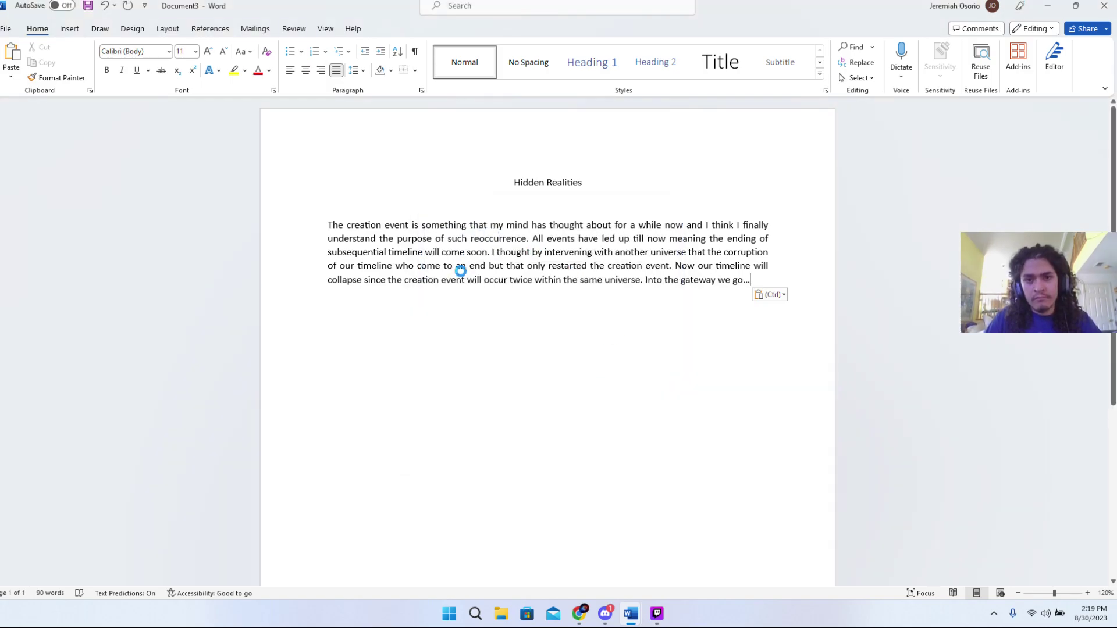
left_click(1104, 5)
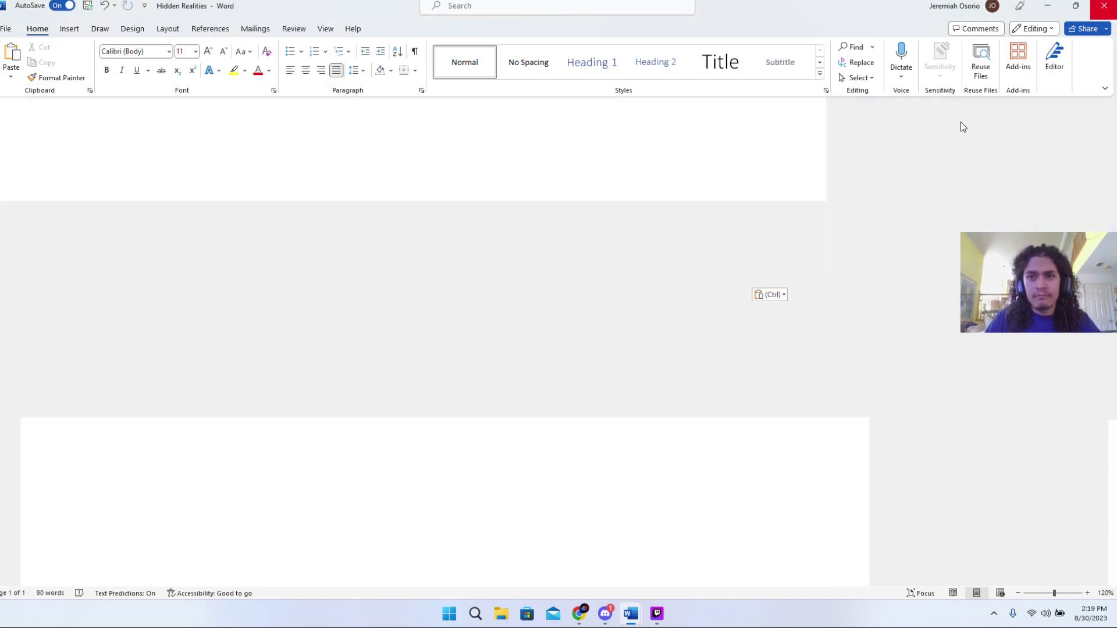
- Maximise the assignment, then draft and delete a sentence about the current system's needs
double_click(701, 31)
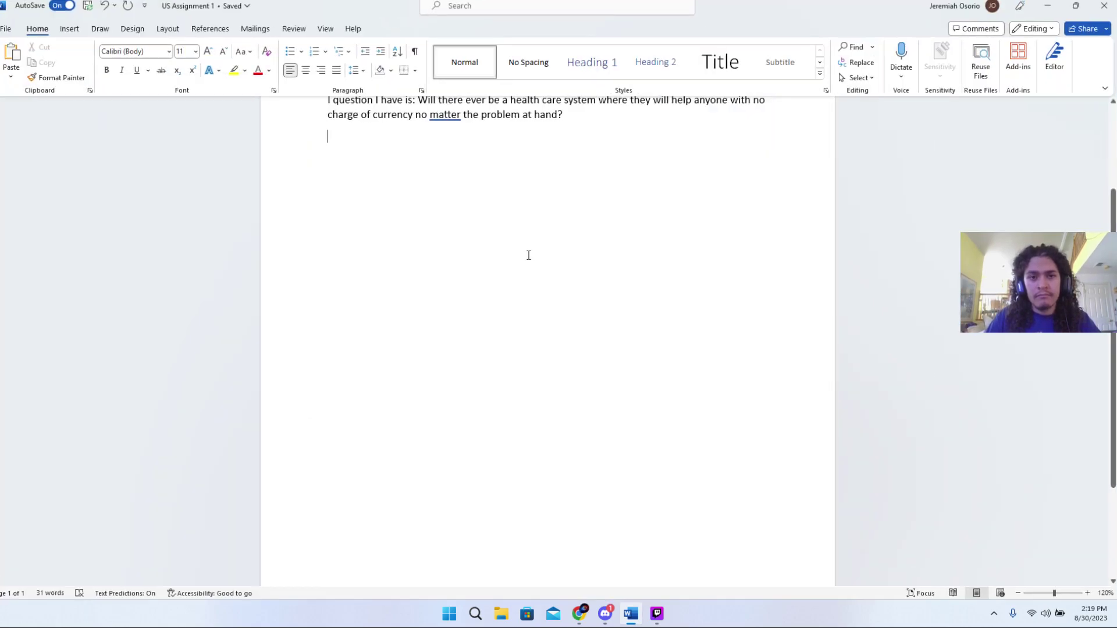
scroll(528, 256, "up", 3)
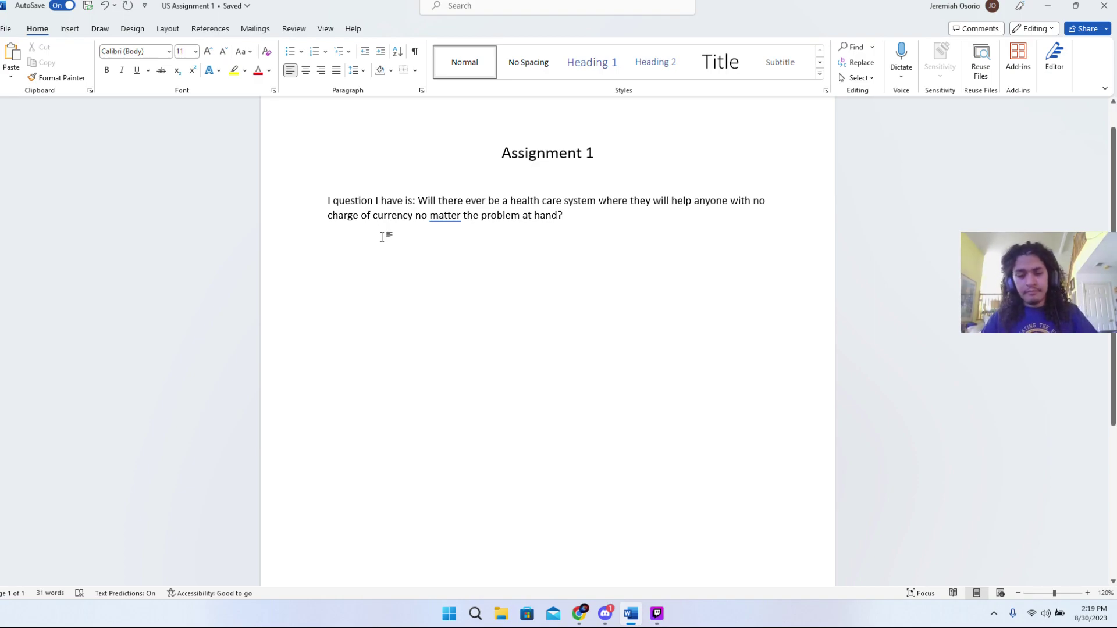
type("o")
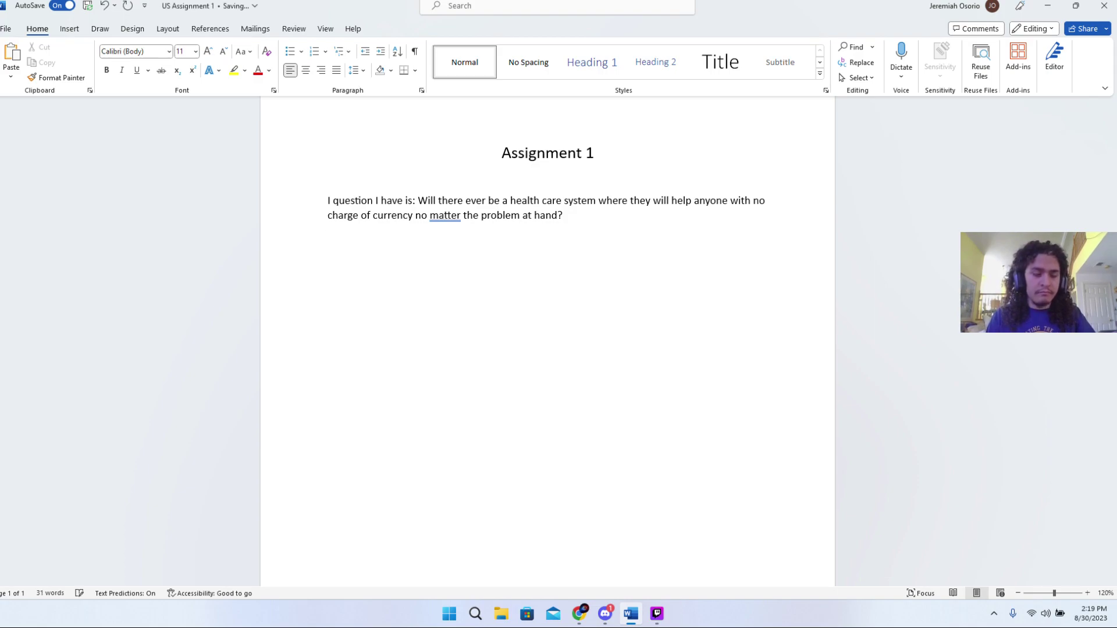
type("The")
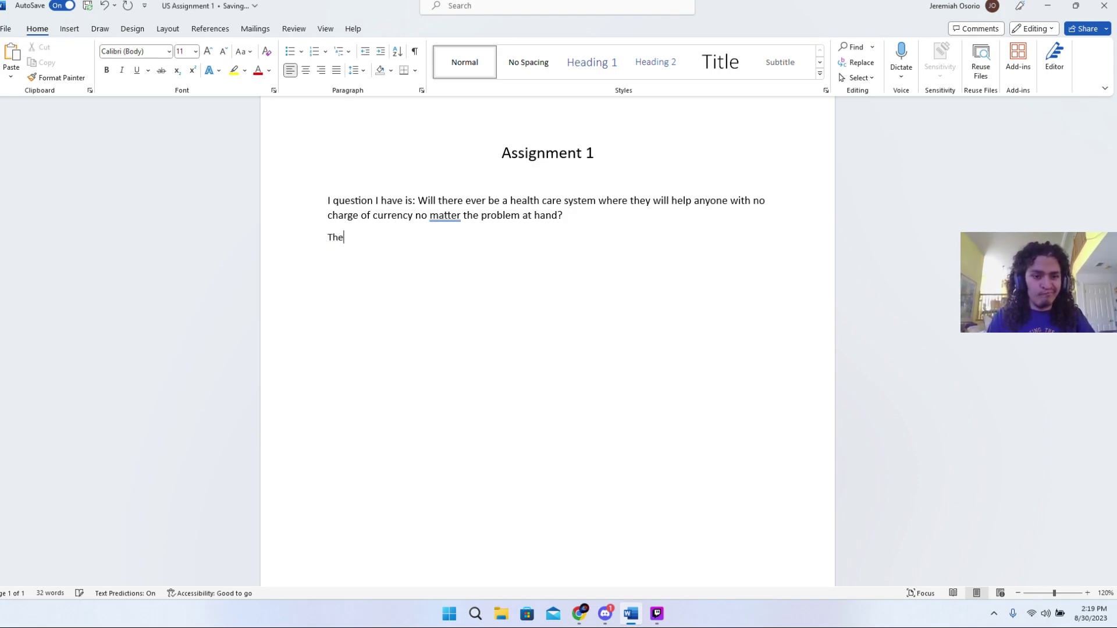
type(" current")
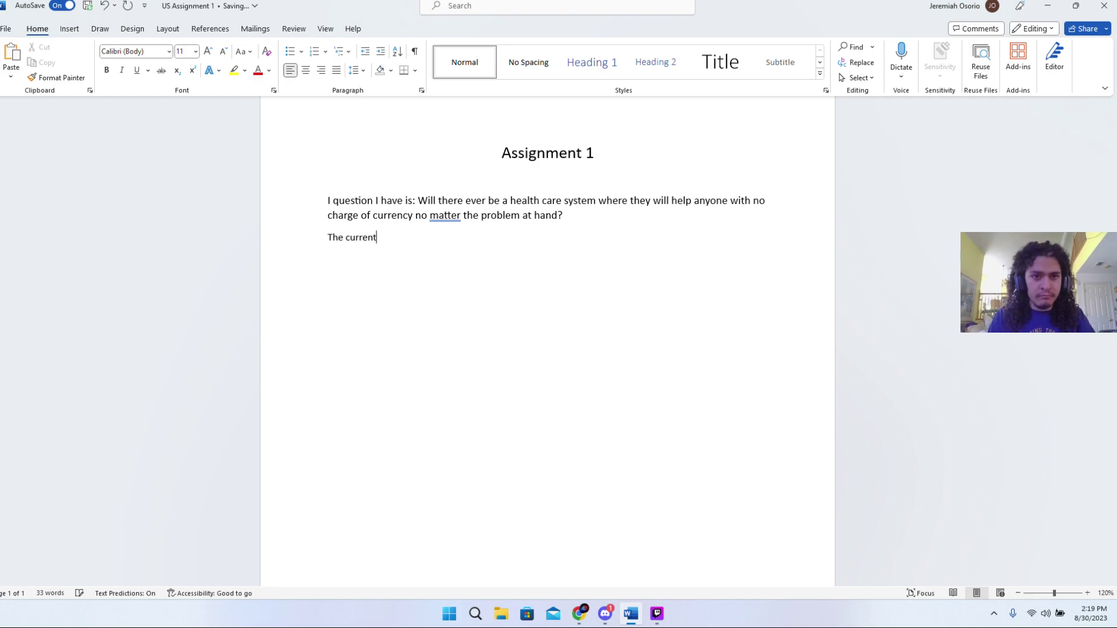
type(" system ")
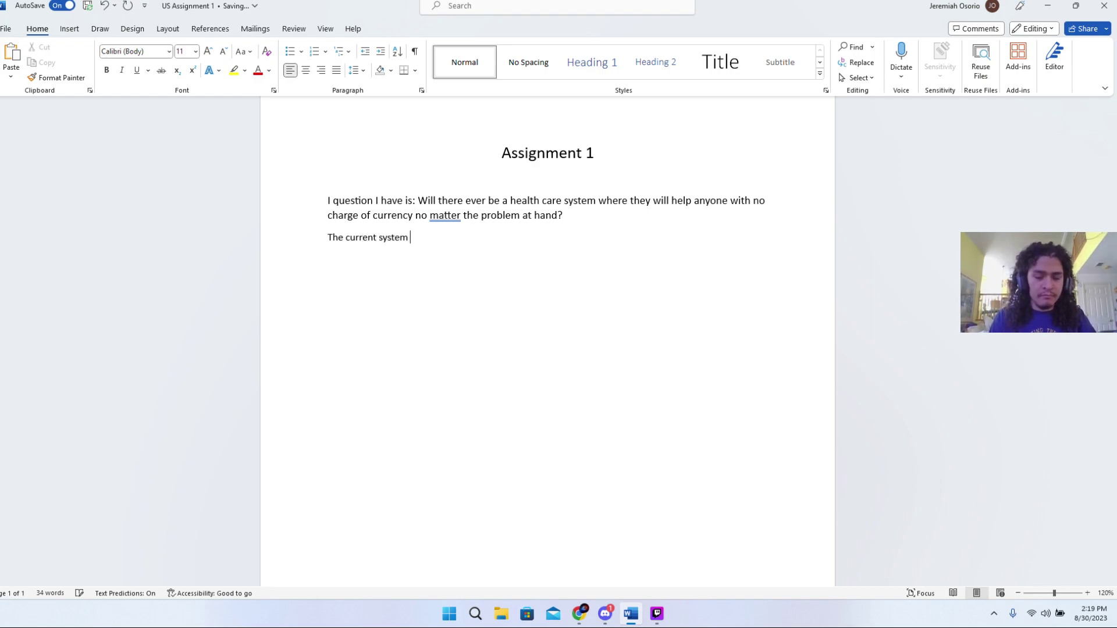
type("nned")
key("BackSpace")
key("BackSpace")
type("ed")
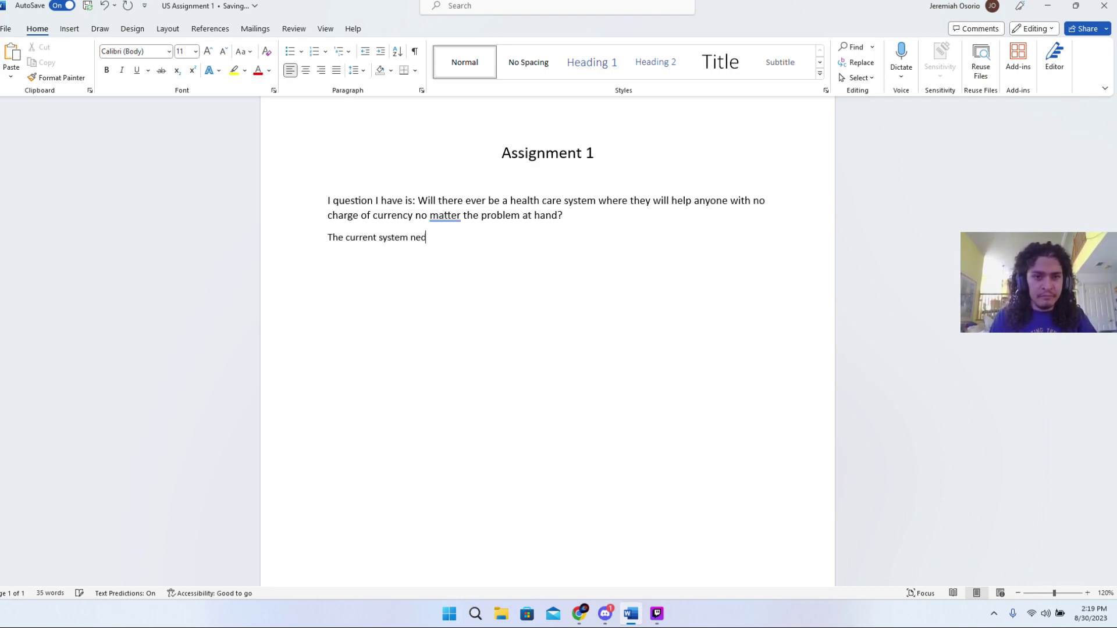
key("BackSpace")
type("eds")
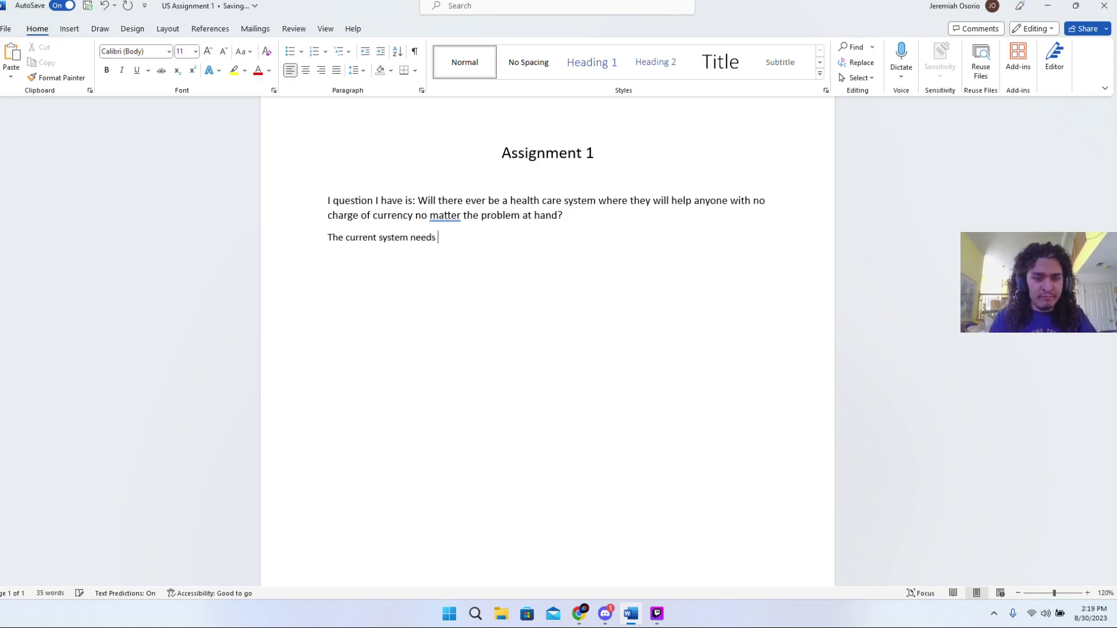
key("BackSpace")
key("BackSpace")
type("ha")
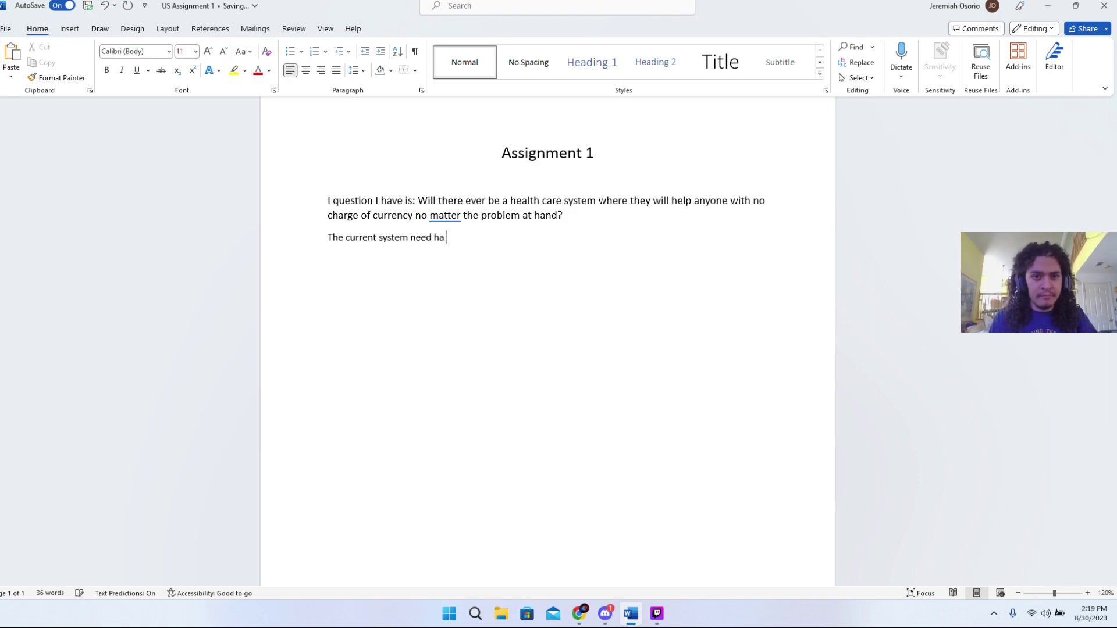
key("BackSpace")
type("s a lot of")
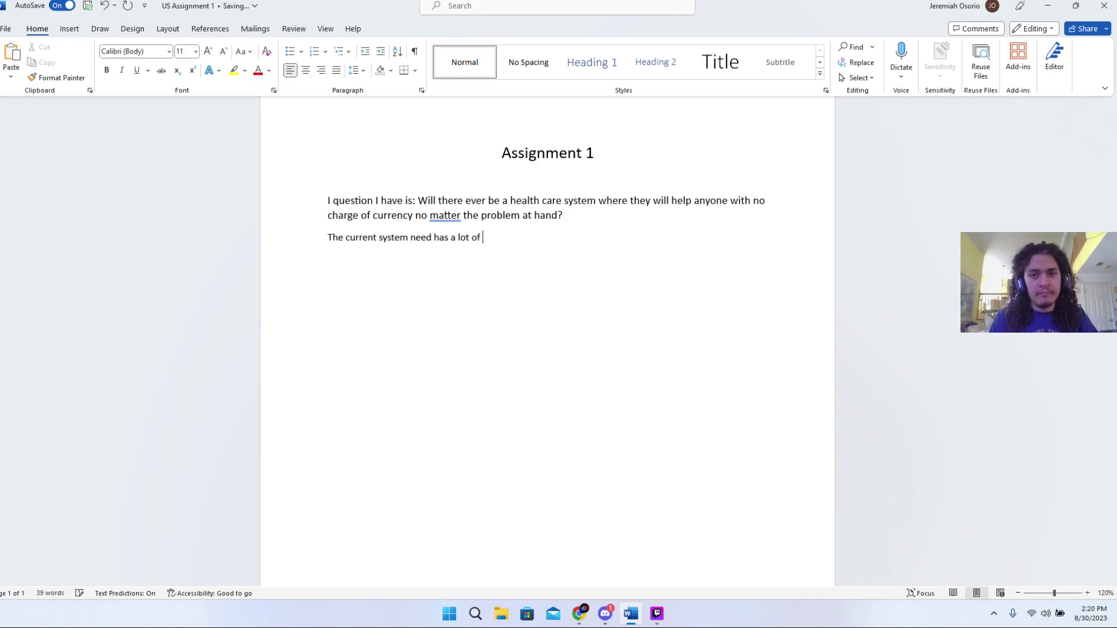
key("BackSpace")
key("BackSpace")
key("BackSpace")
key("BackSpace")
key("BackSpace")
key("BackSpace")
key("BackSpace")
key("BackSpace")
key("BackSpace")
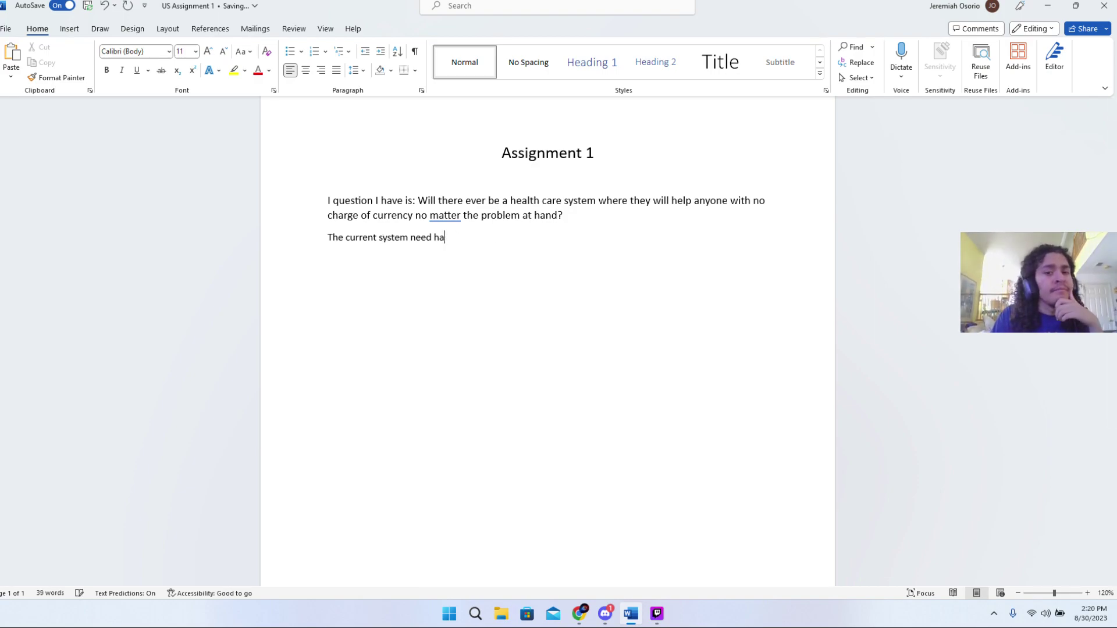
key("BackSpace")
key("BackSpace")
key("BackSpace")
key("BackSpace")
key("BackSpace")
key("BackSpace")
key("BackSpace")
key("BackSpace")
key("BackSpace")
key("BackSpace")
key("BackSpace")
key("BackSpace")
key("BackSpace")
key("BackSpace")
key("BackSpace")
key("BackSpace")
key("BackSpace")
key("BackSpace")
key("BackSpace")
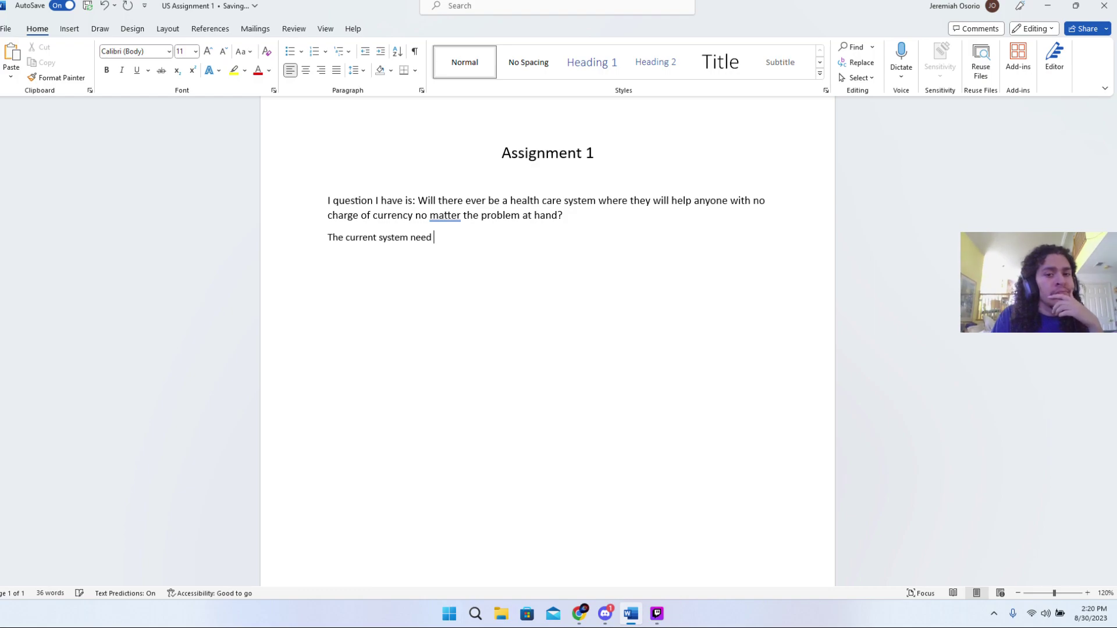
key("BackSpace")
key("BackSpace")
key("BackSpace")
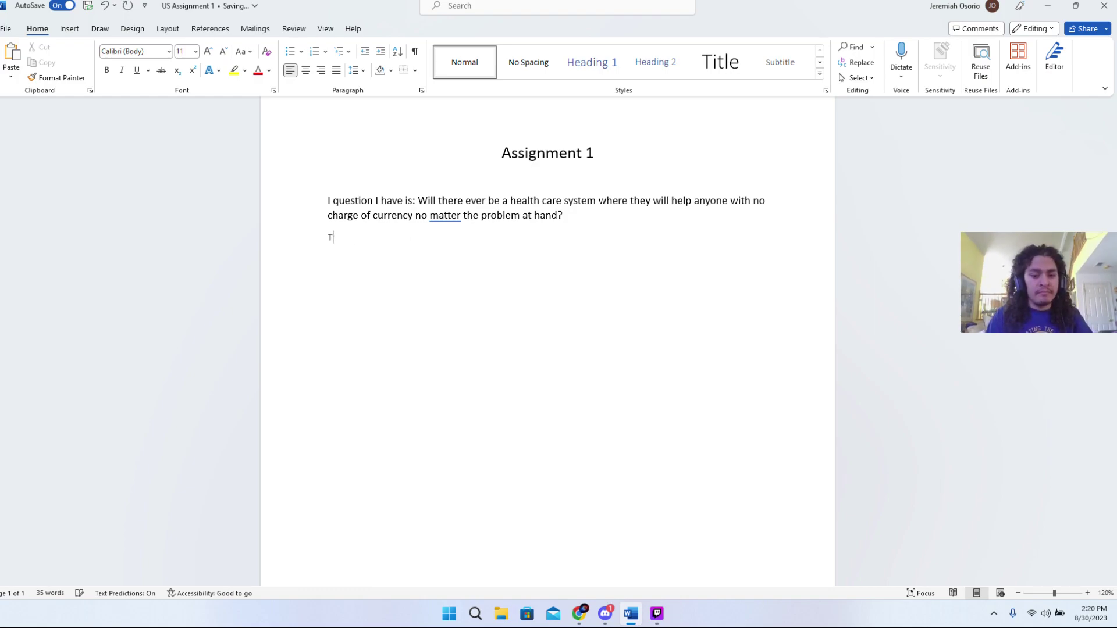
- Start the reason line with 'My reason of interest in this question'
type("I")
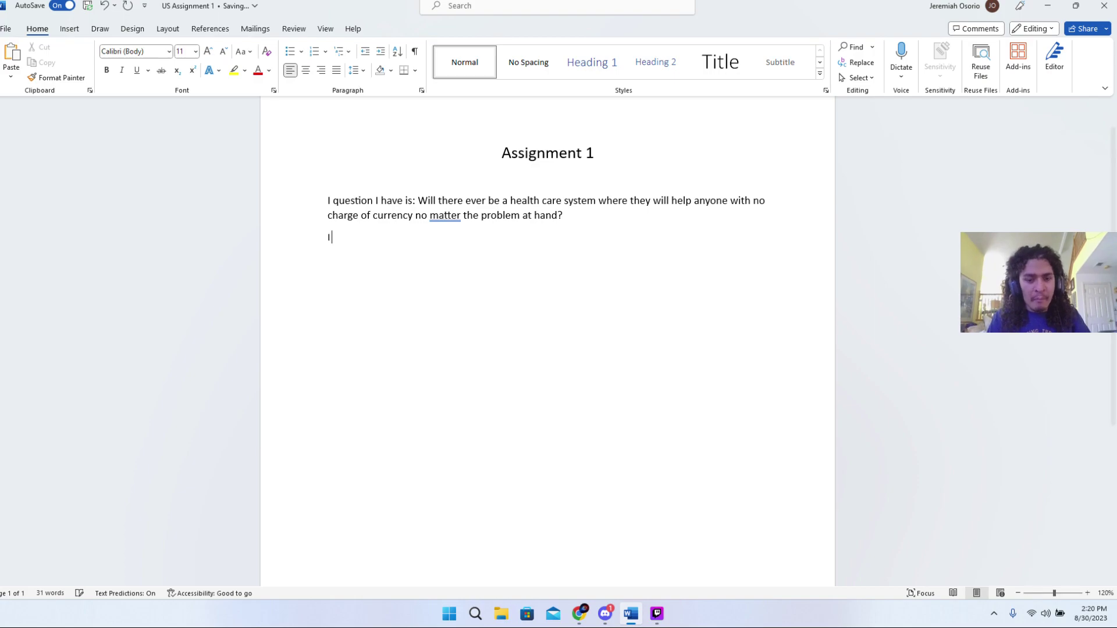
key("BackSpace")
type("My")
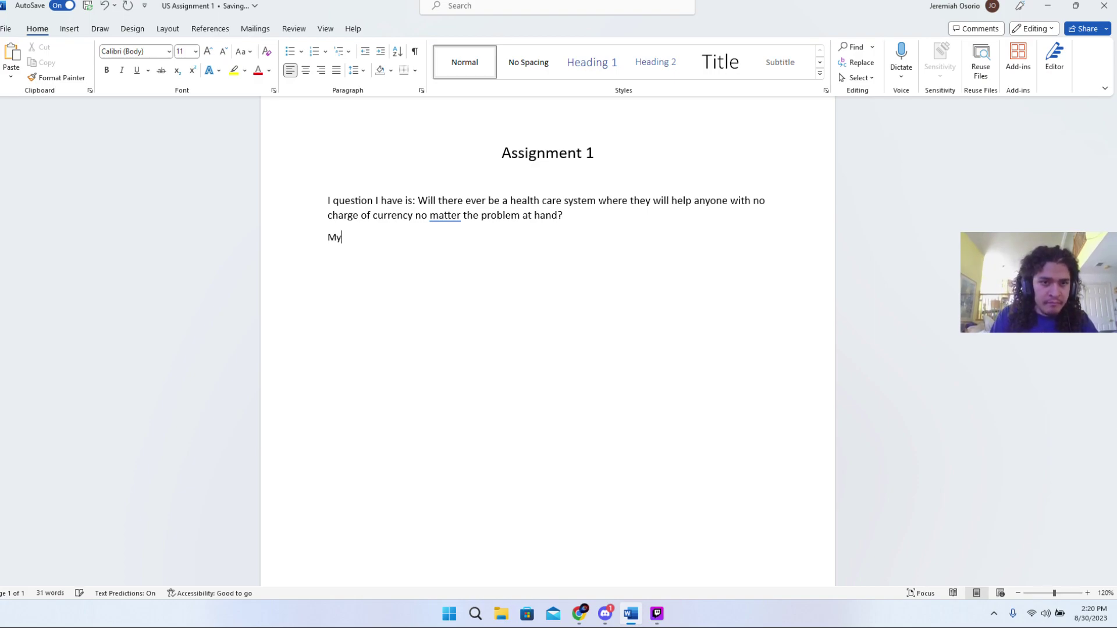
key("BackSpace")
key("BackSpace")
type("M")
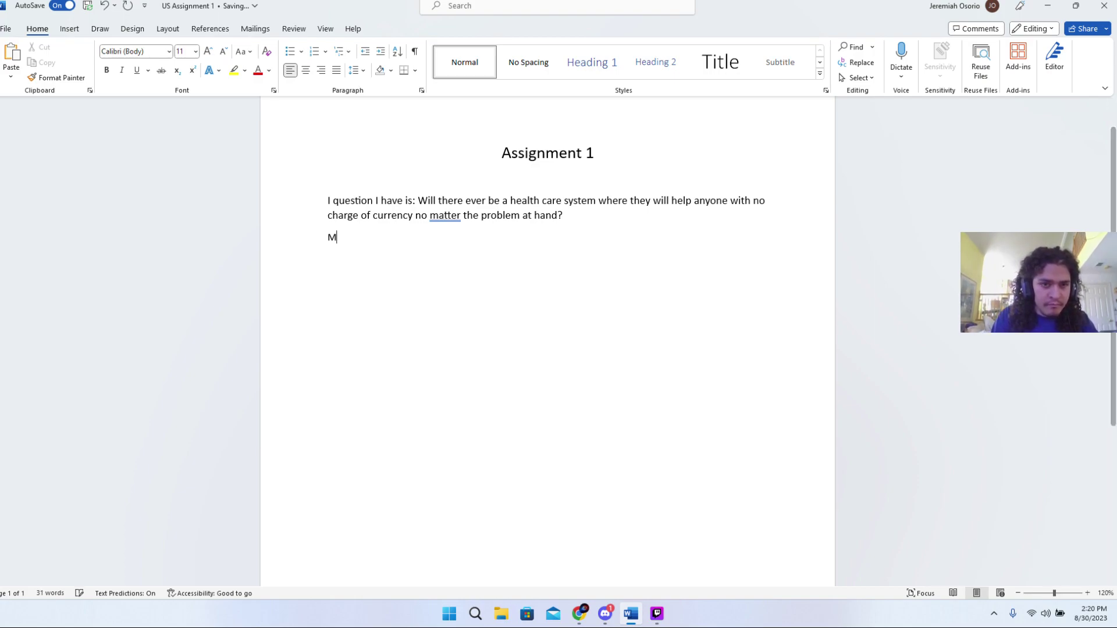
type("y rea")
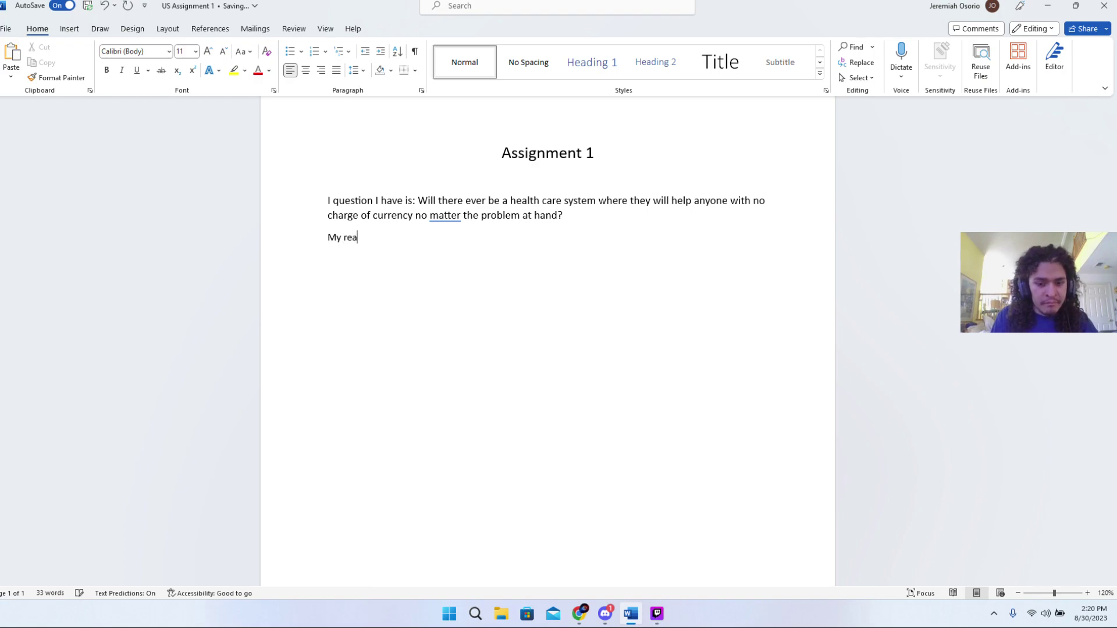
type("son of interest ")
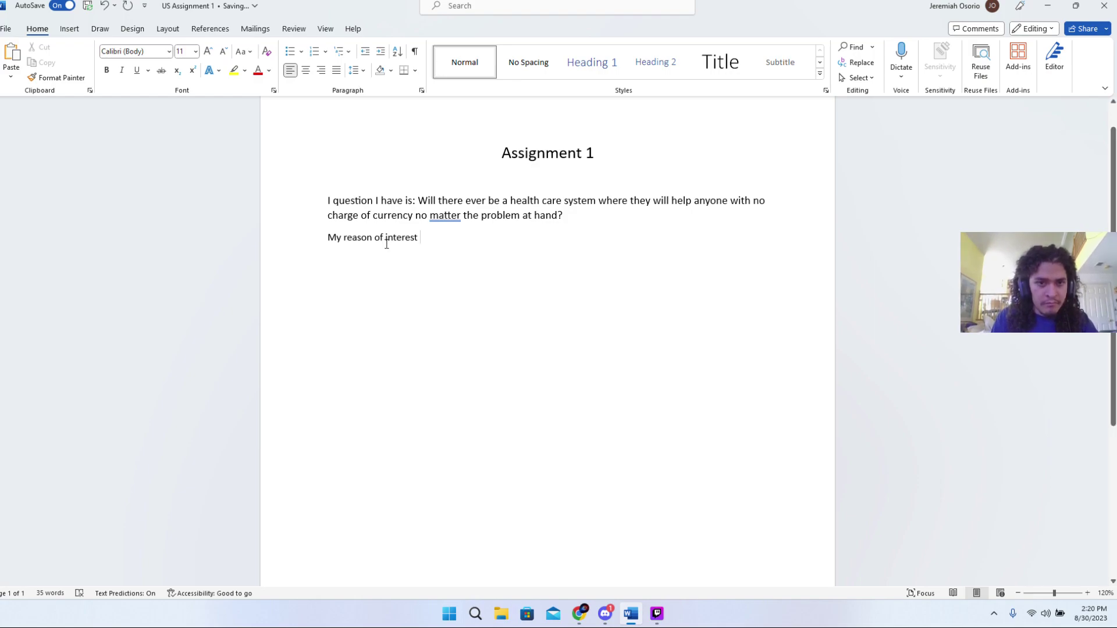
type("in thi")
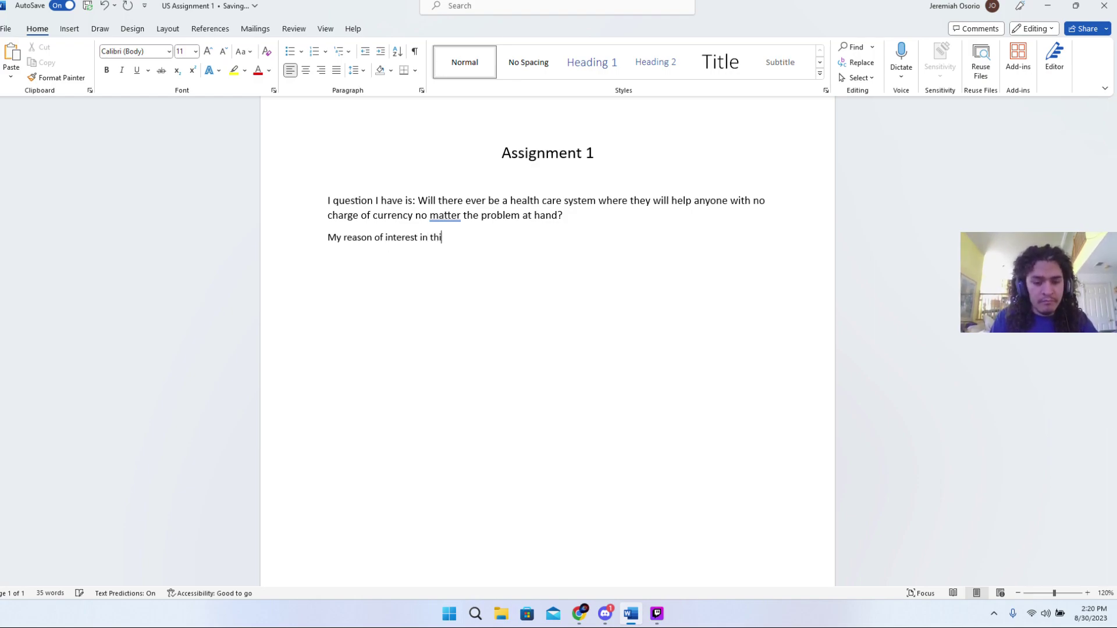
type("s question is:")
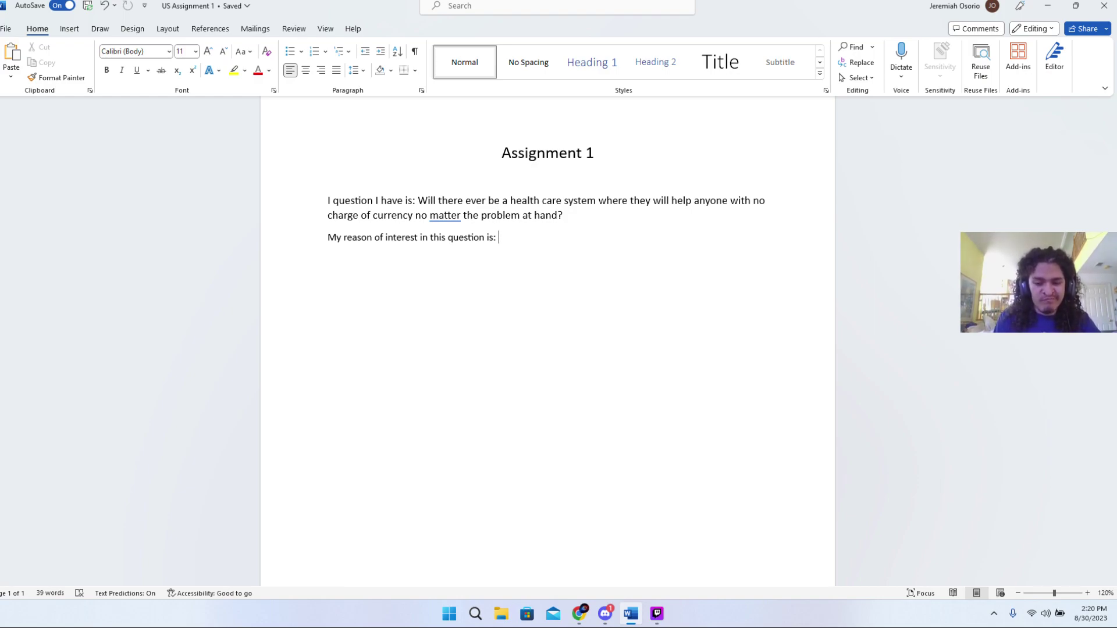
- Continue with 'Money is created and meaningless', then trim the draft ending
type("Money")
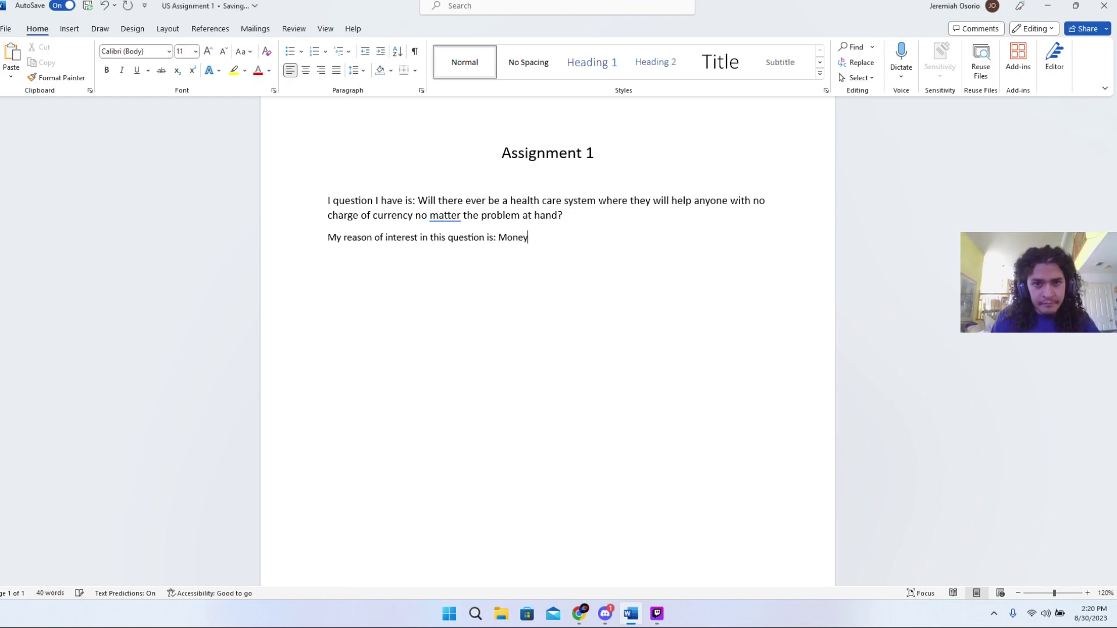
type(" is crea")
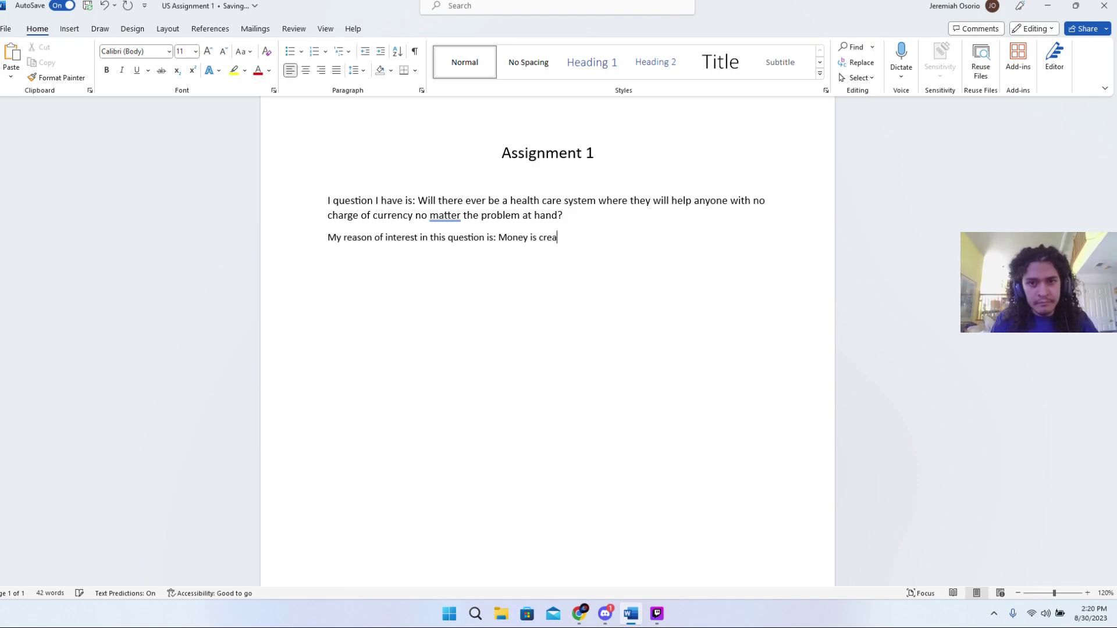
type("ted cal")
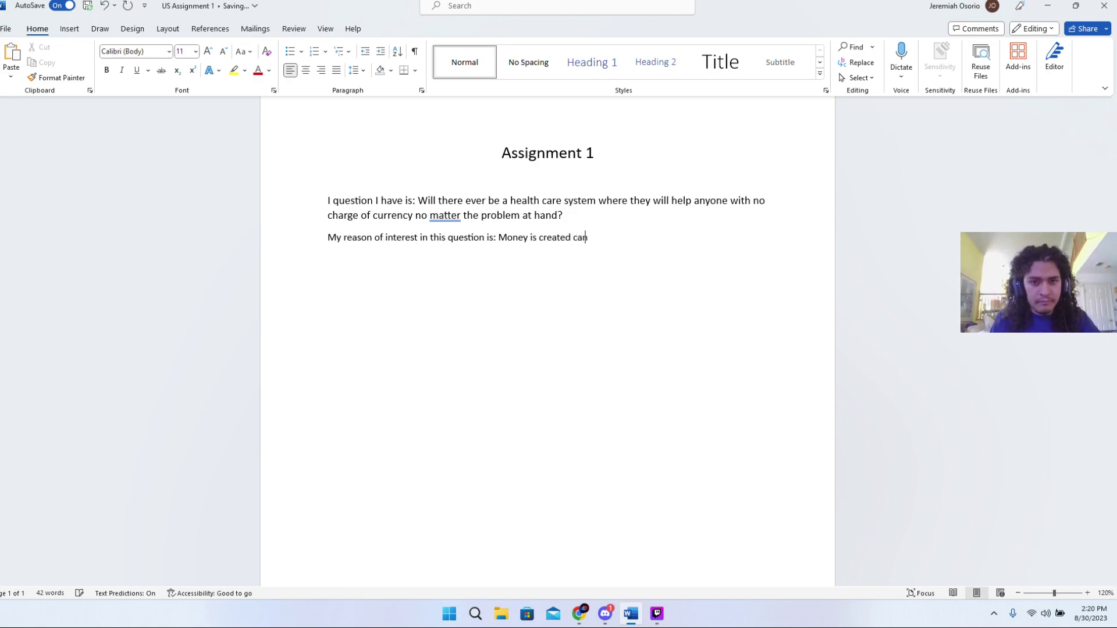
key("BackSpace")
key("BackSpace")
key("BackSpace")
type("an")
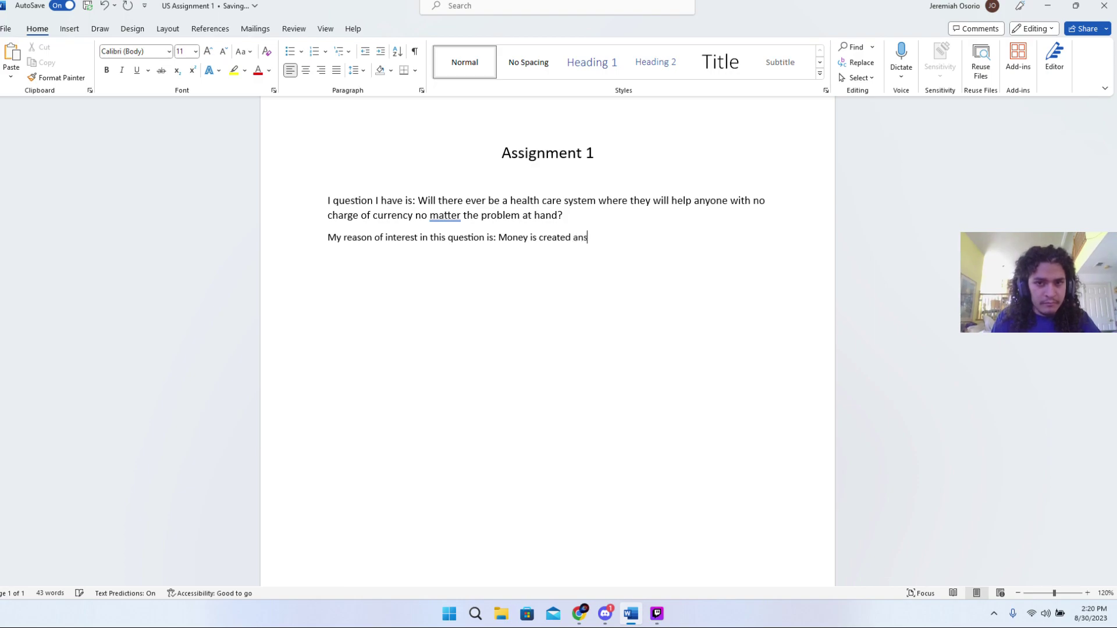
type("d ")
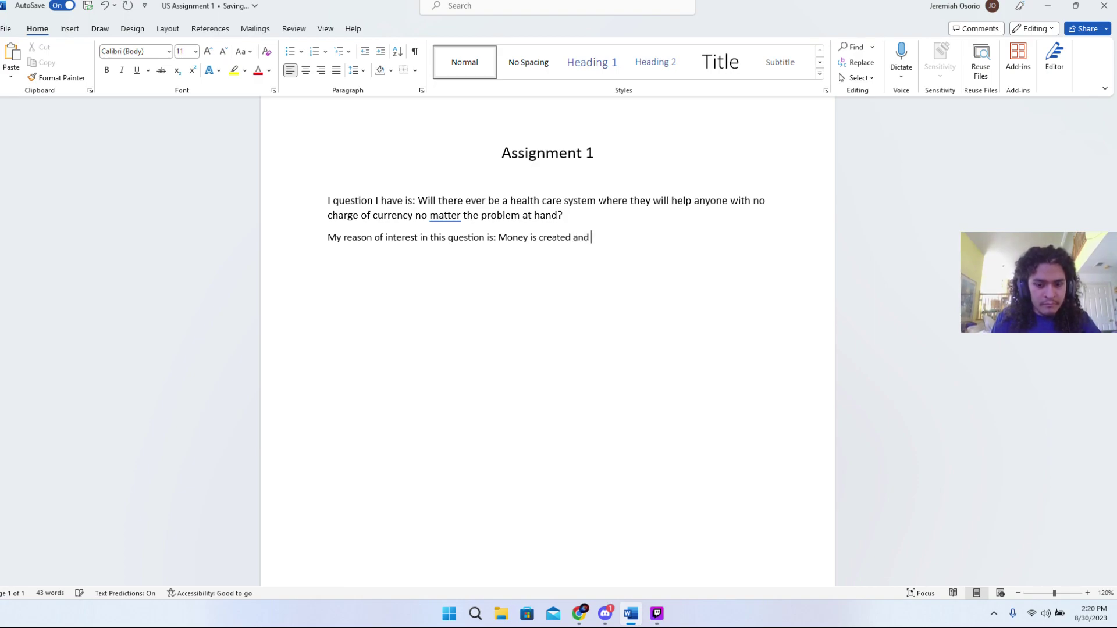
type("meanless")
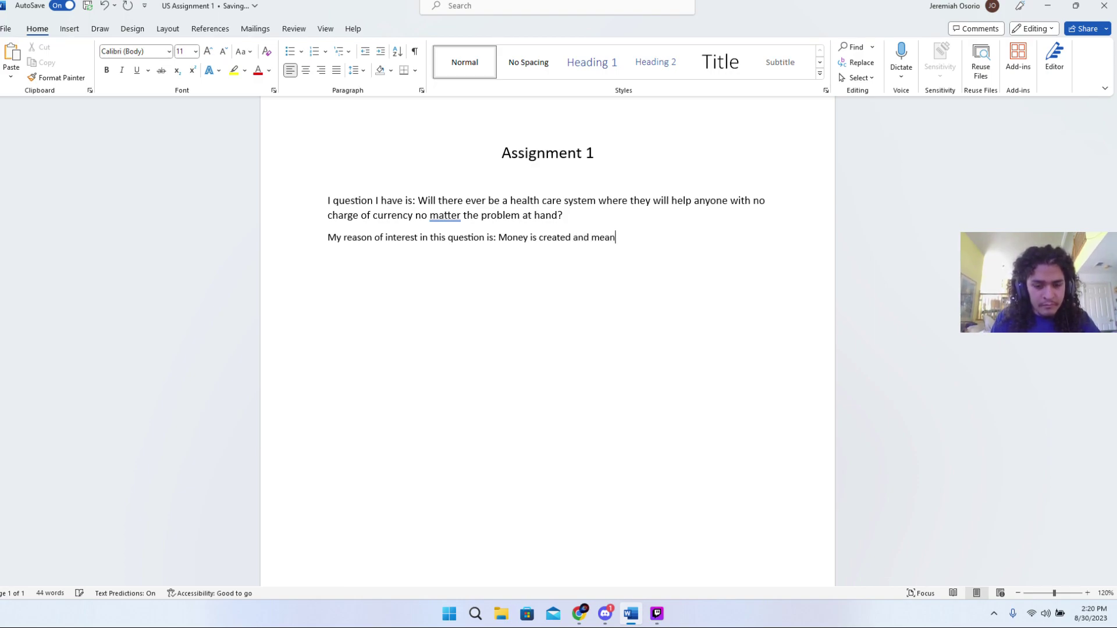
key("BackSpace")
key("BackSpace")
key("BackSpace")
key("BackSpace")
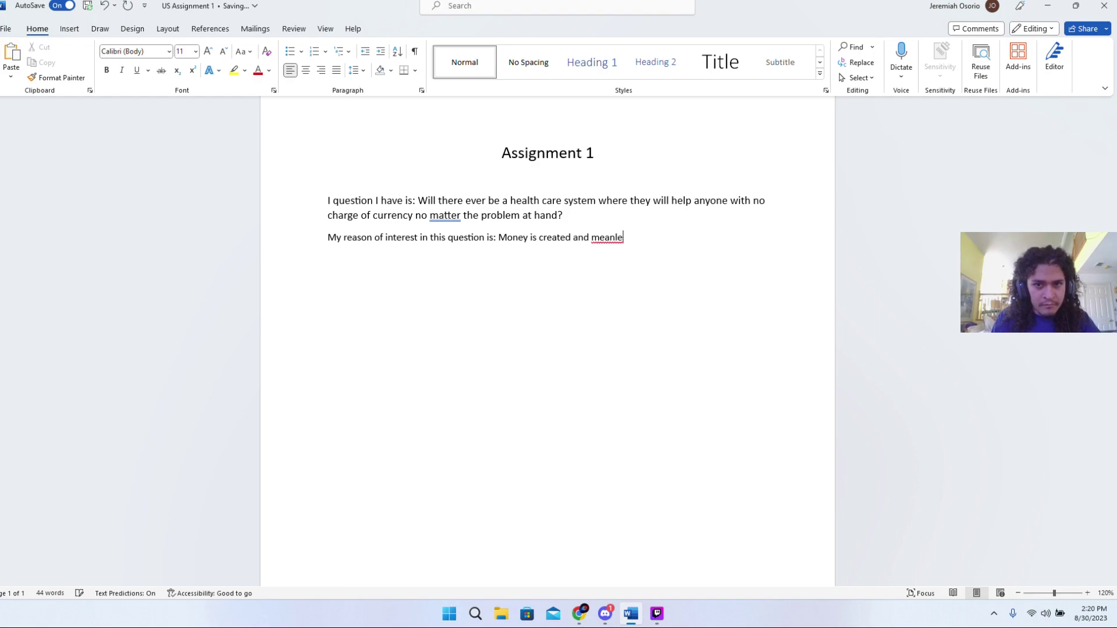
type("ingless")
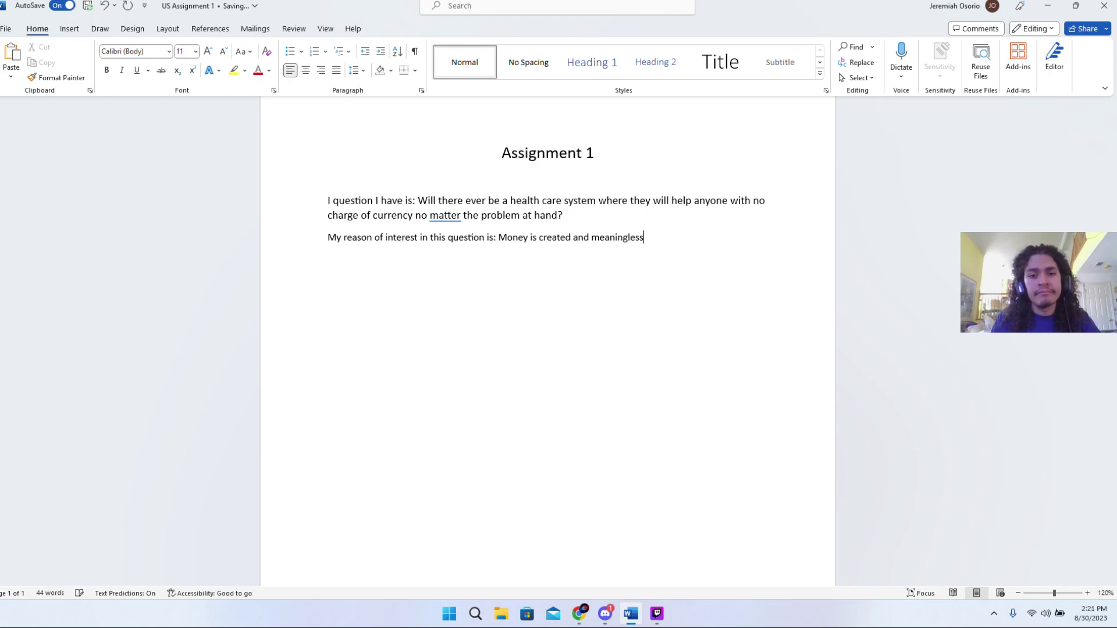
key("BackSpace")
key("BackSpace")
key("BackSpace")
key("BackSpace")
key("BackSpace")
key("BackSpace")
key("BackSpace")
key("BackSpace")
key("BackSpace")
key("BackSpace")
key("BackSpace")
key("BackSpace")
key("BackSpace")
key("BackSpace")
key("BackSpace")
key("BackSpace")
key("BackSpace")
key("BackSpace")
key("BackSpace")
key("BackSpace")
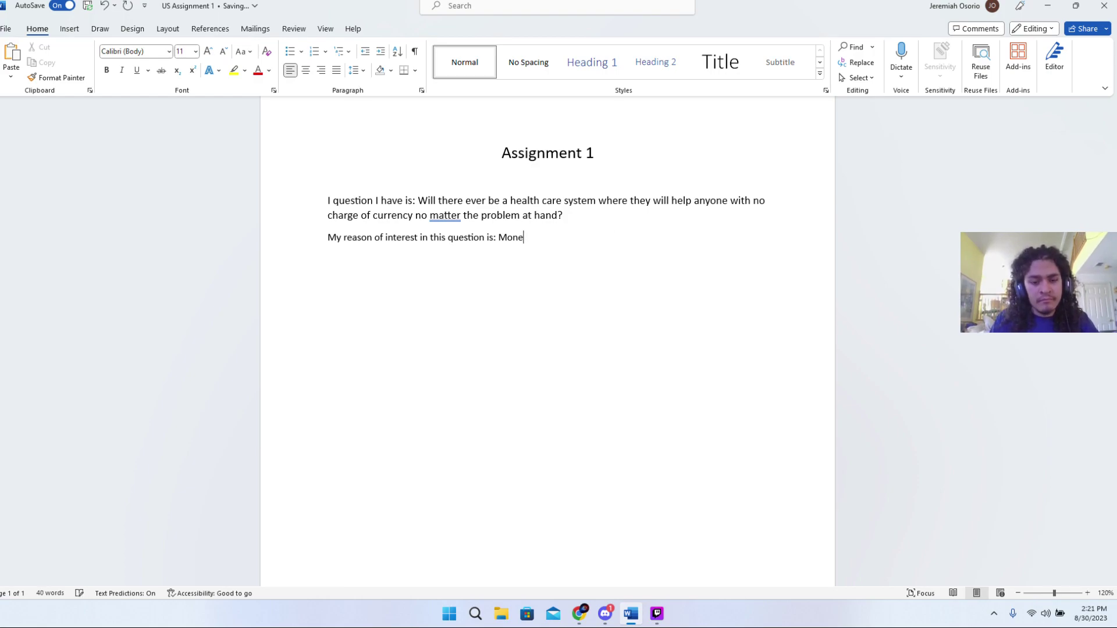
- Continue the sentence with 'should not define what care you get'
type("y sh")
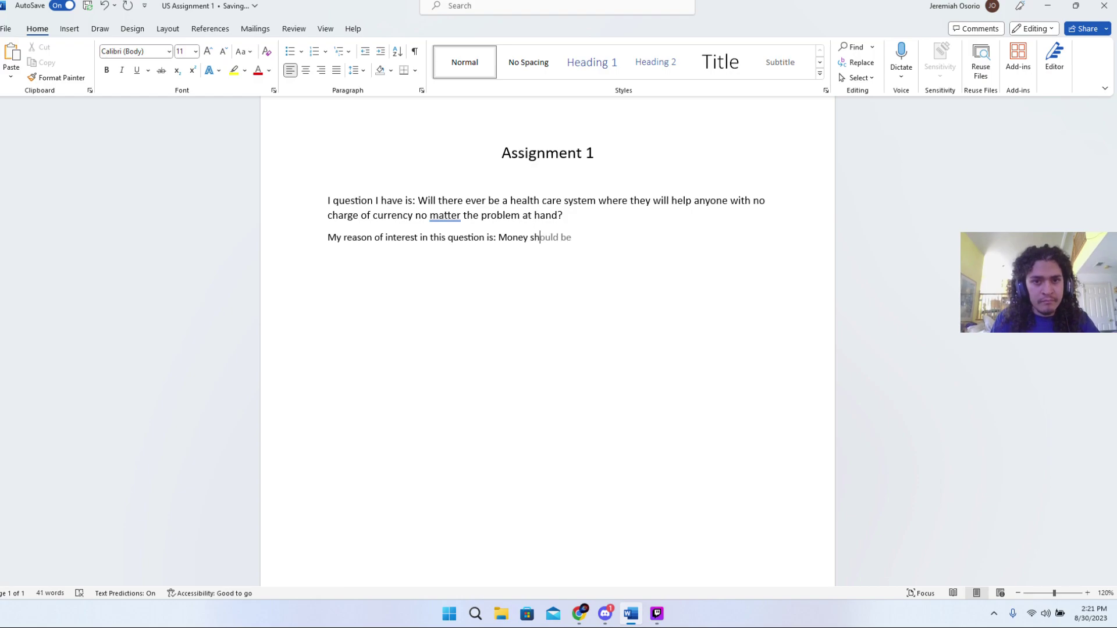
key("Tab")
key("BackSpace")
key("BackSpace")
type("not ")
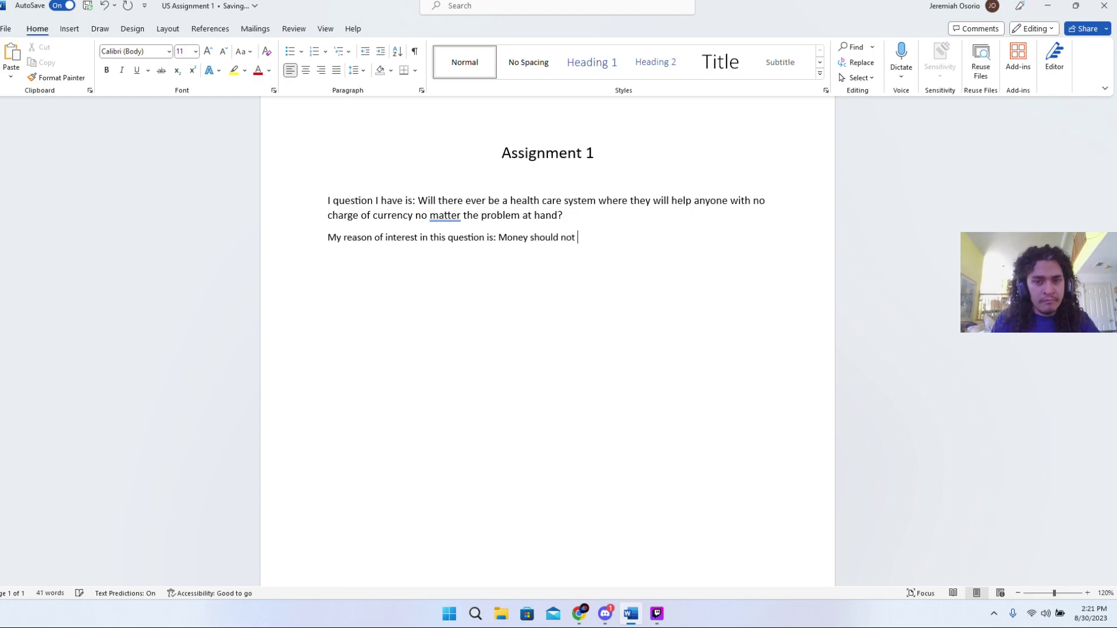
type("be d")
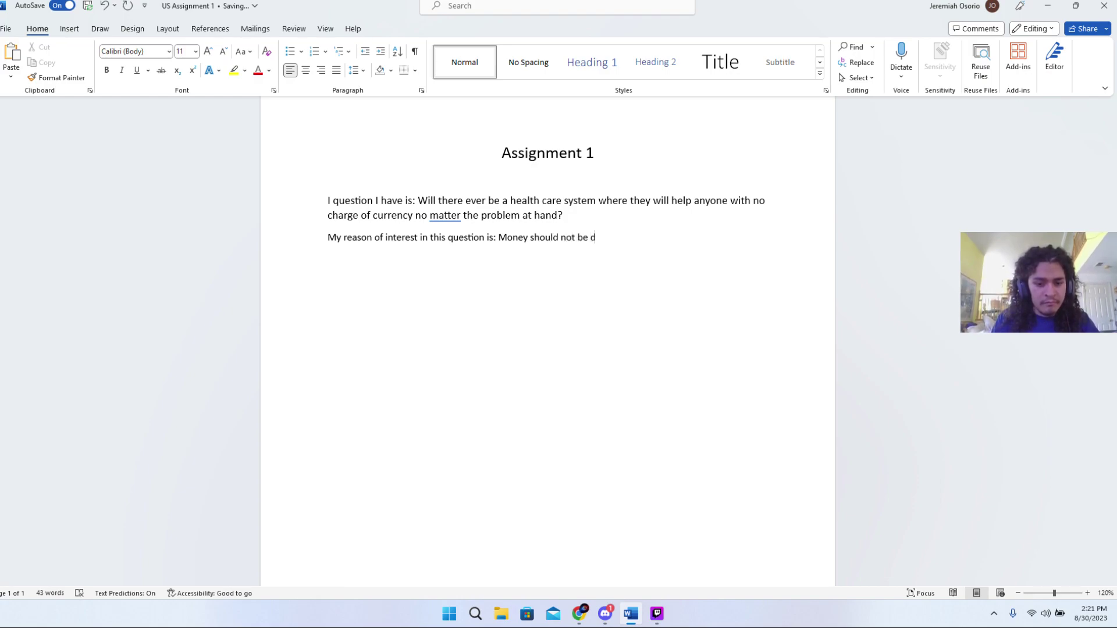
type("efined ")
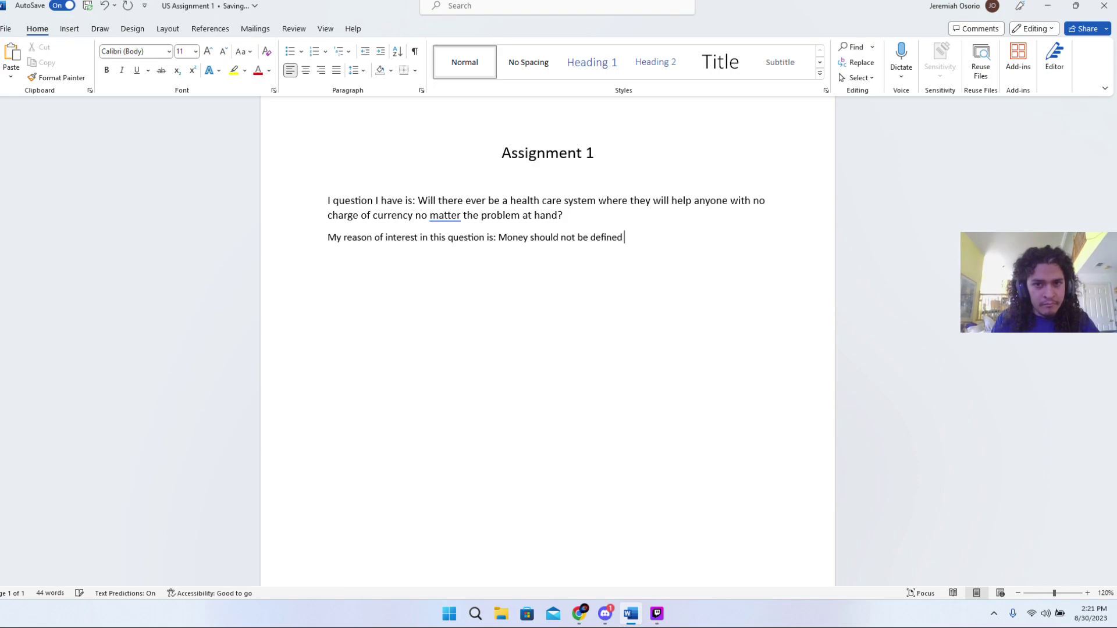
type("by the")
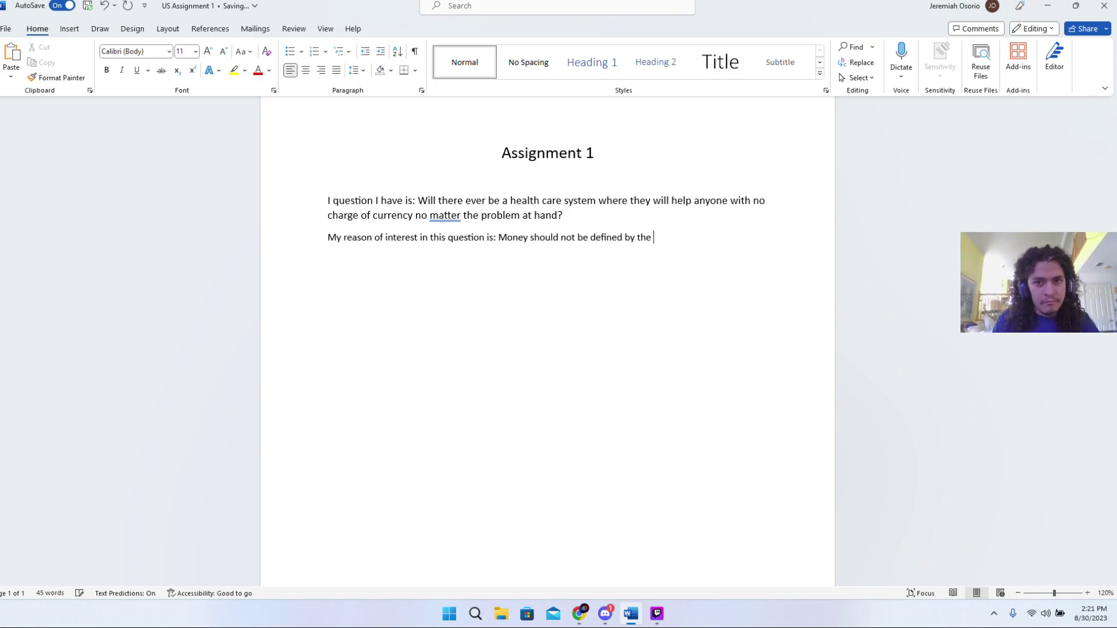
key("BackSpace")
key("BackSpace")
key("BackSpace")
key("BackSpace")
key("BackSpace")
key("BackSpace")
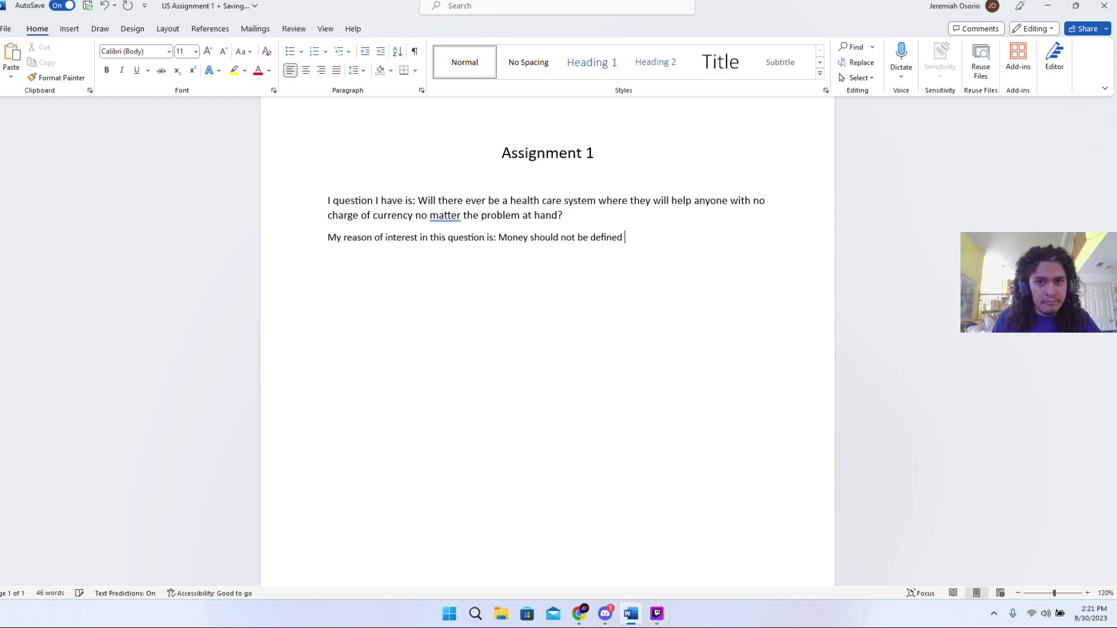
key("BackSpace")
key("BackSpace")
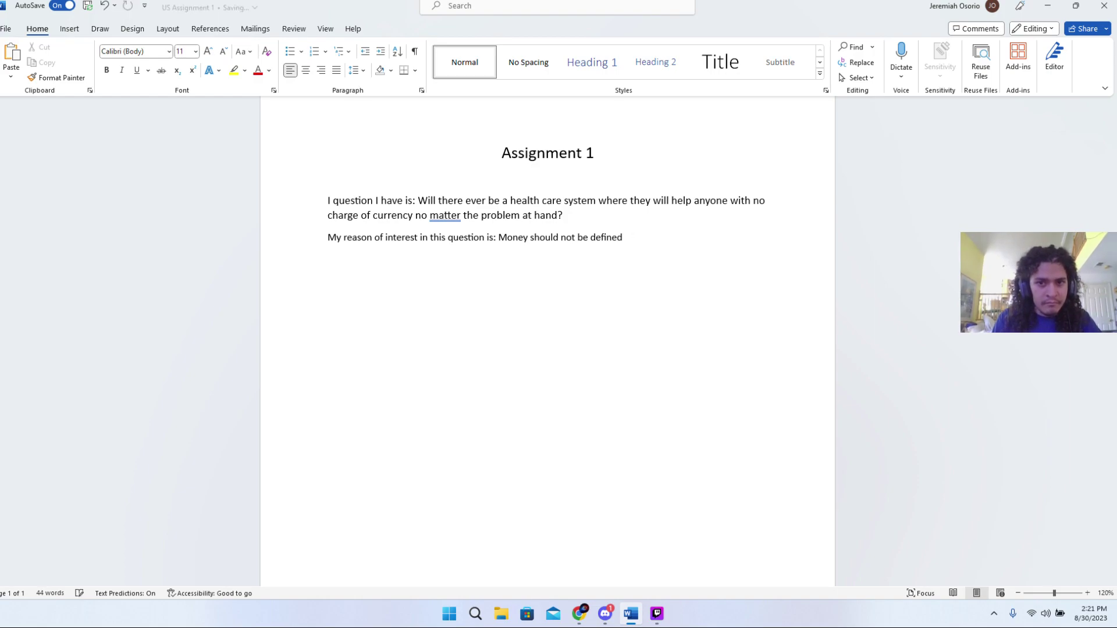
type("w")
type("hat car")
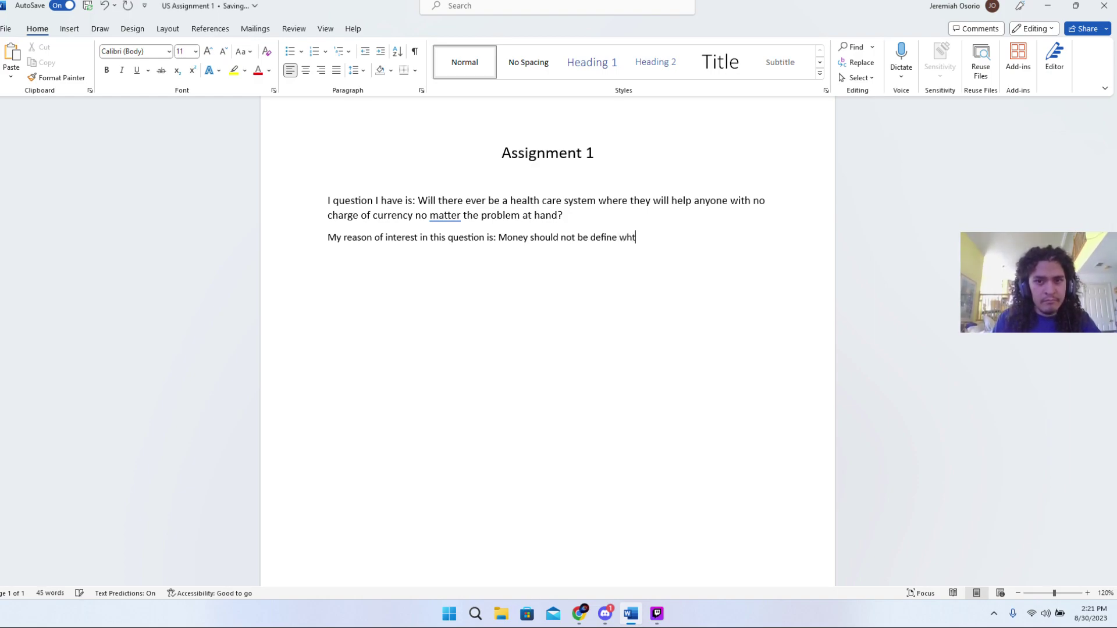
type("e you")
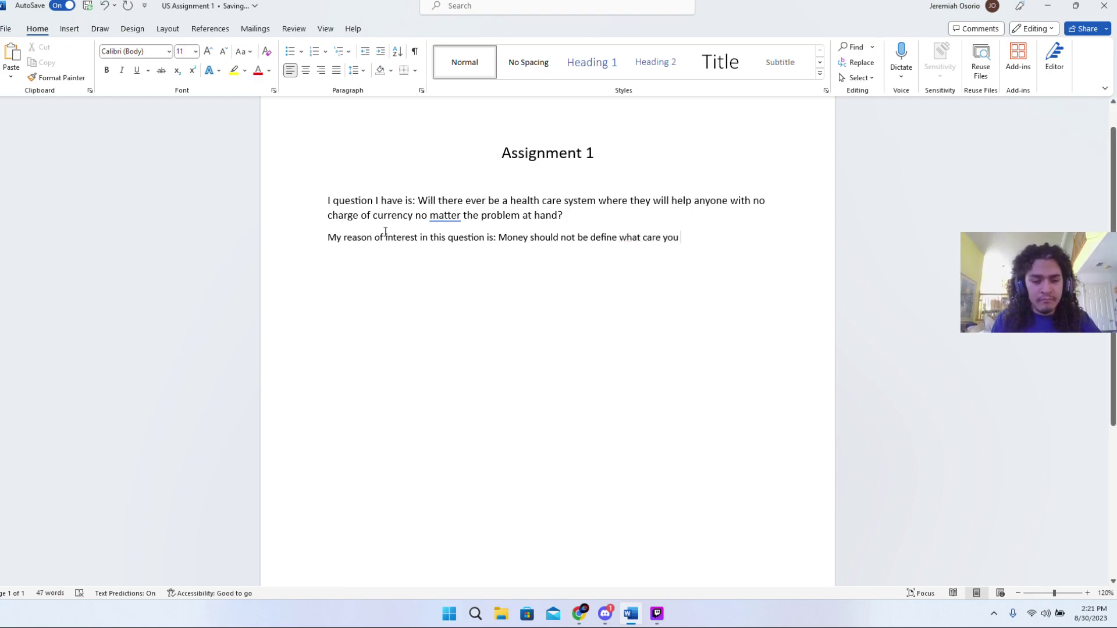
type(" dea")
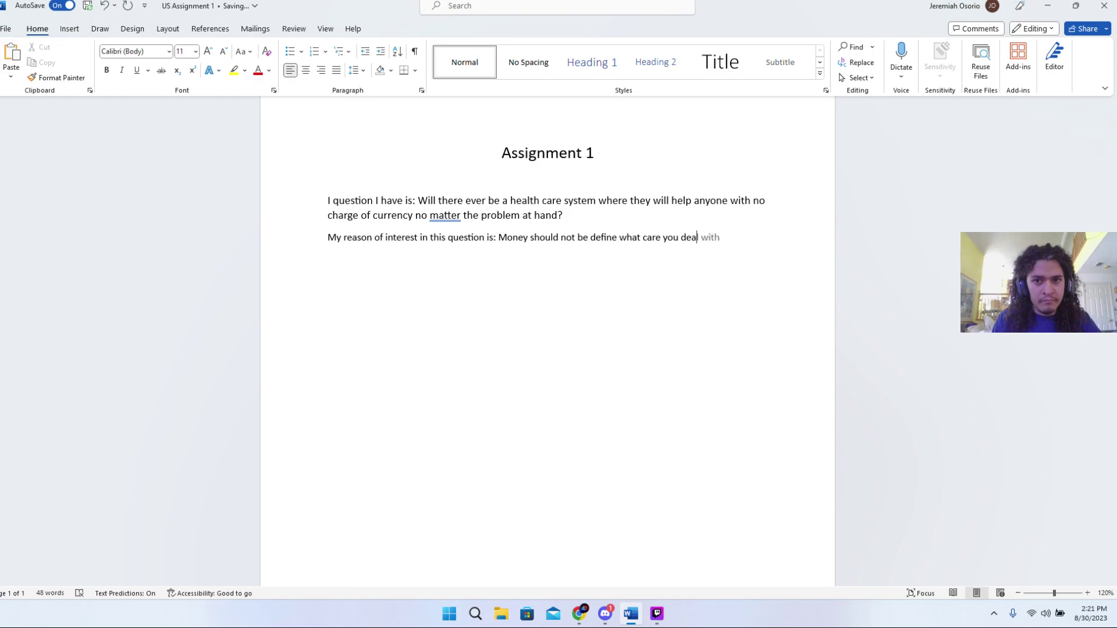
key("BackSpace")
key("BackSpace")
key("BackSpace")
type("gegt")
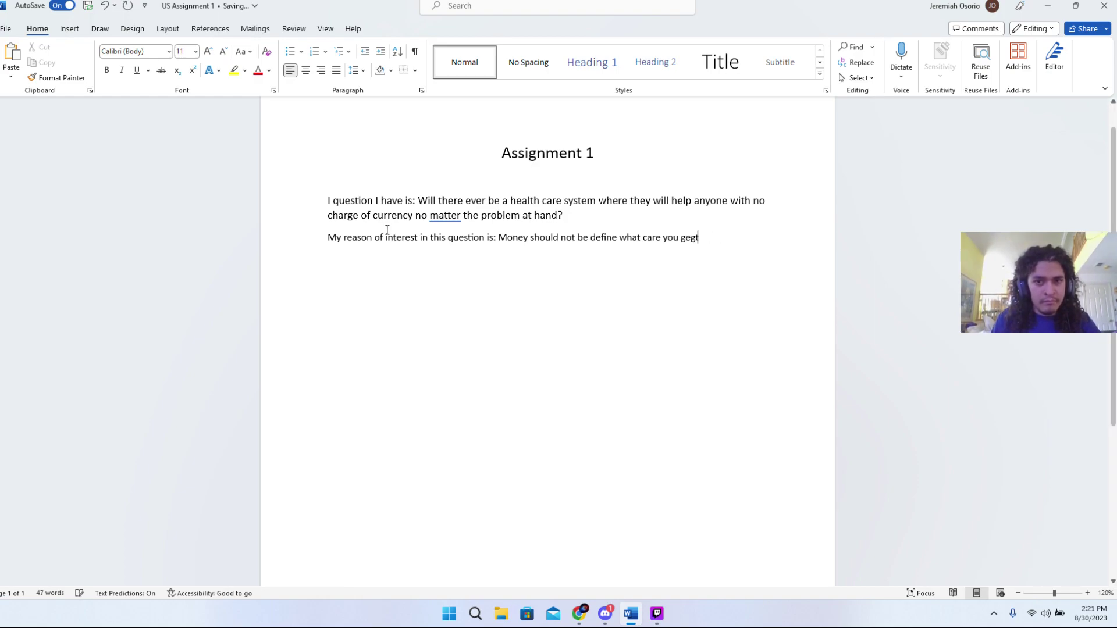
key("BackSpace")
key("BackSpace")
type("t ")
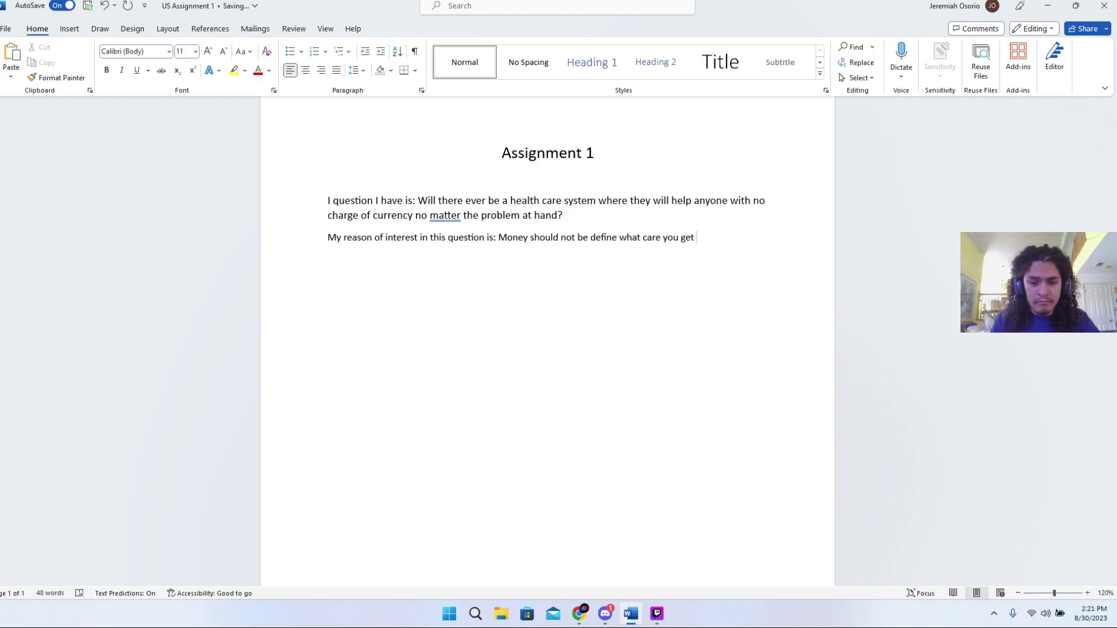
type("but s")
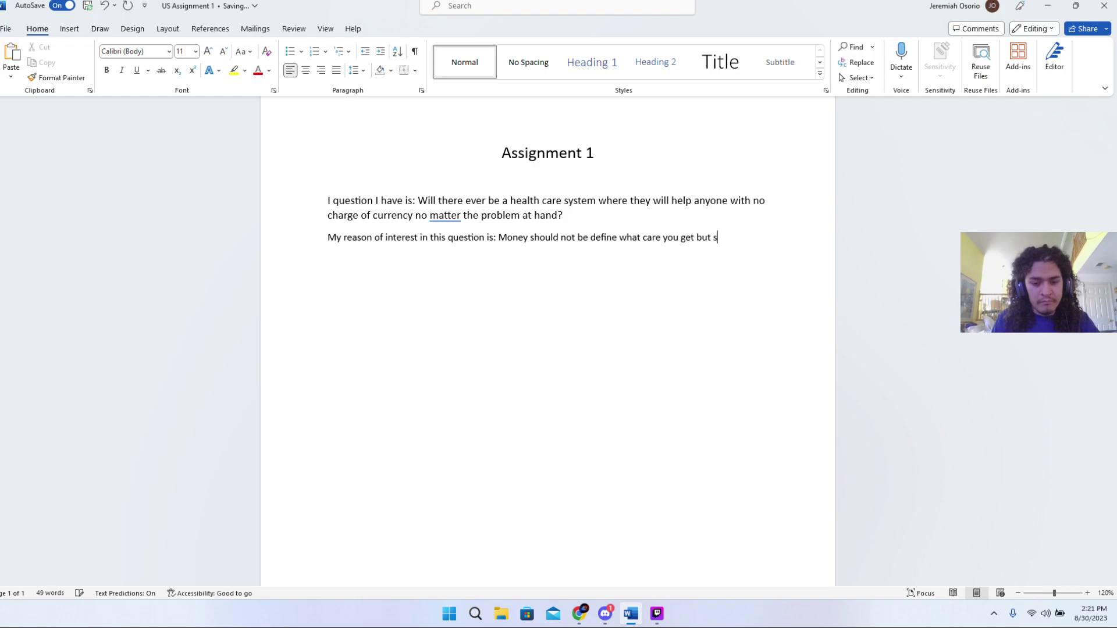
type("adly")
key("BackSpace")
key("BackSpace")
key("BackSpace")
key("BackSpace")
key("BackSpace")
key("BackSpace")
key("BackSpace")
key("BackSpace")
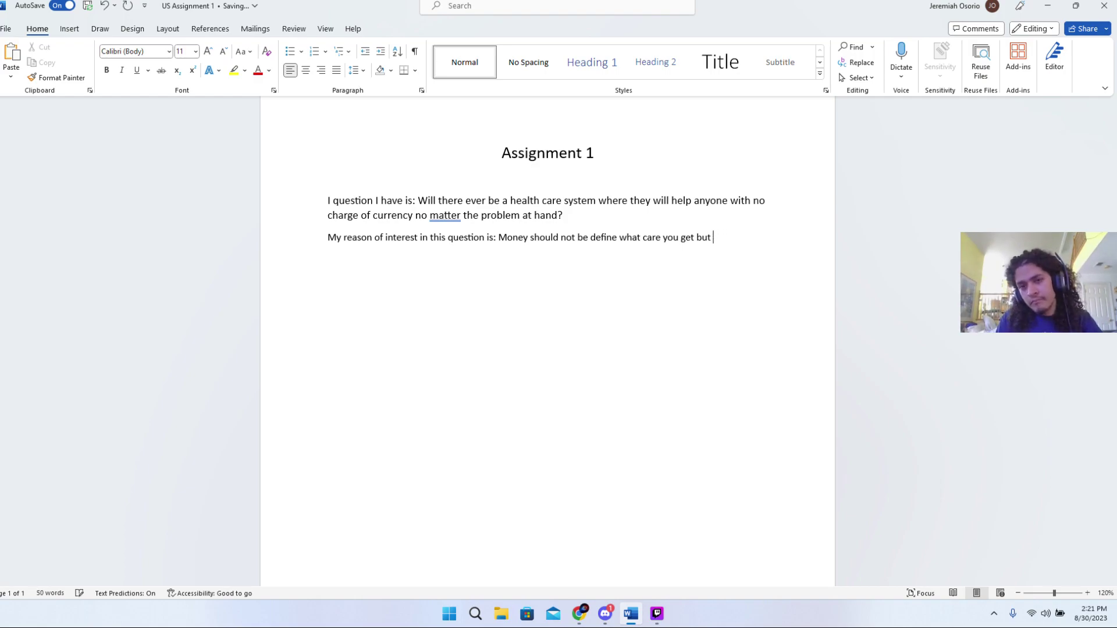
key("BackSpace")
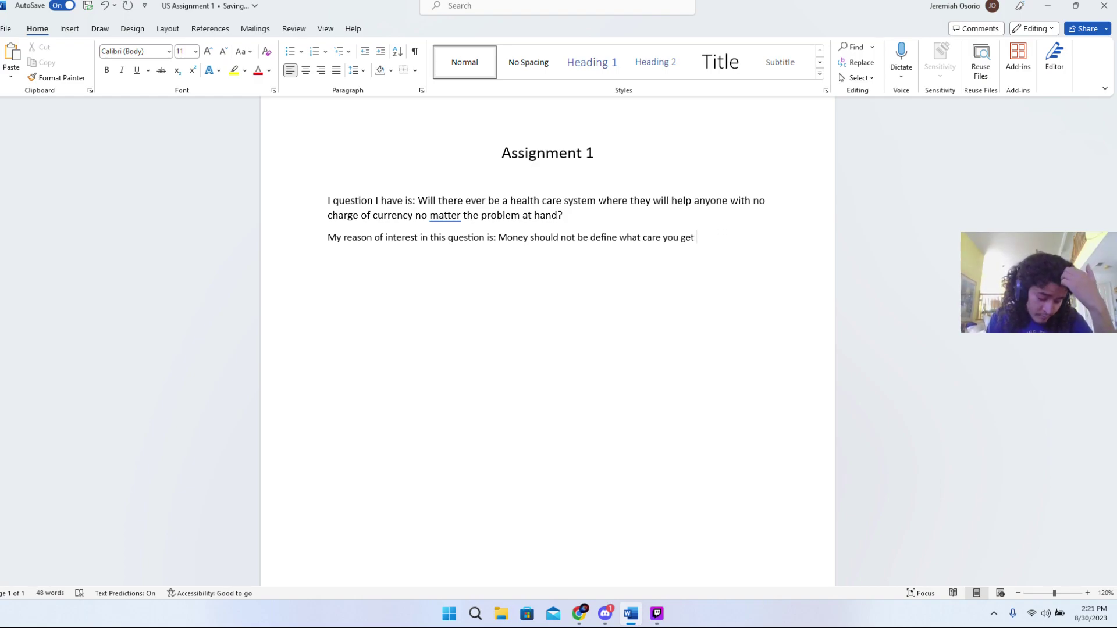
- Add 'but unfortunately that's the way it currently is which is'
type("but ")
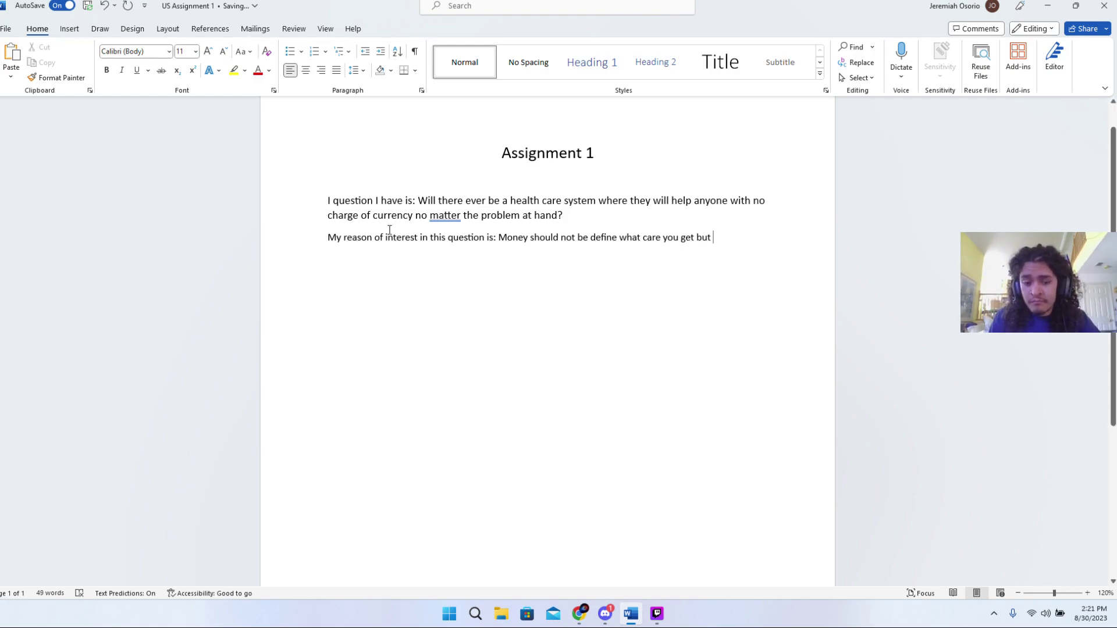
type("unfor")
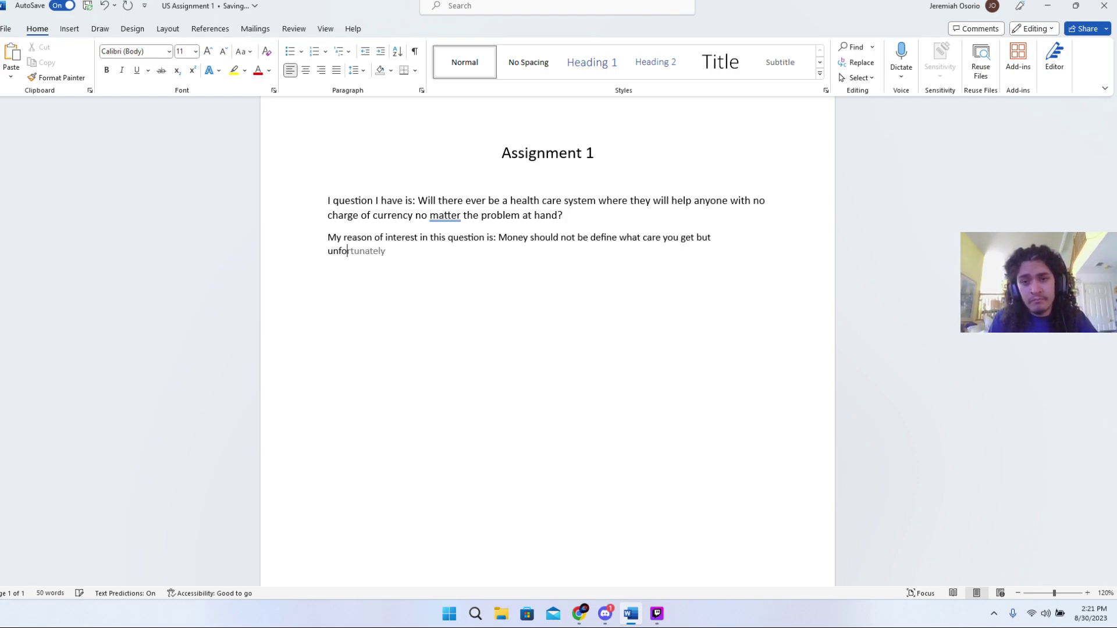
key("Tab")
type("that")
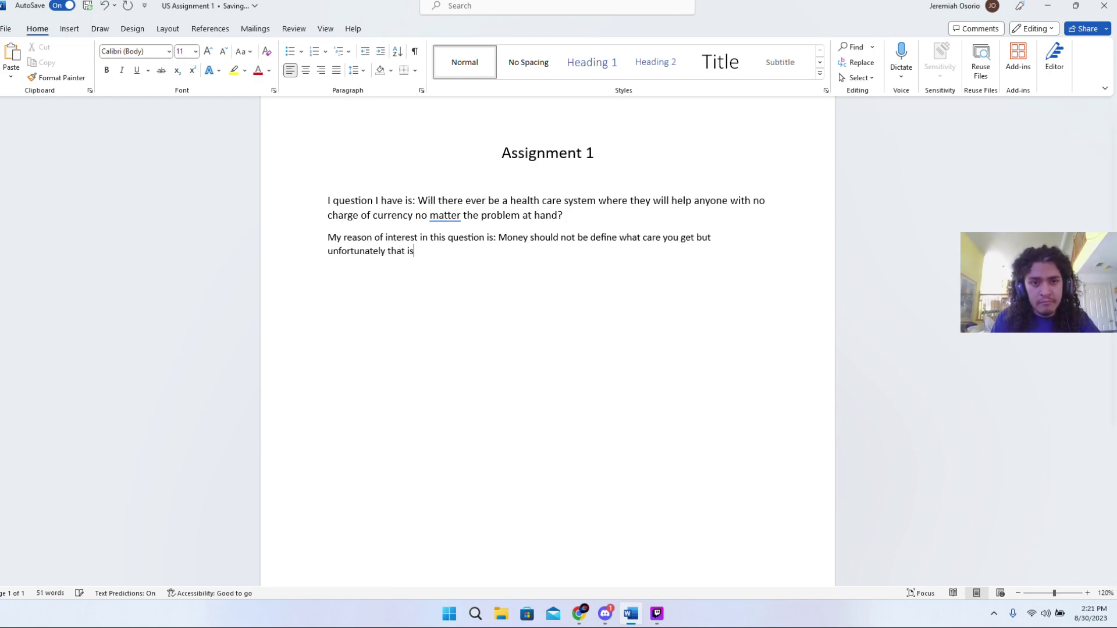
type("'s the eay")
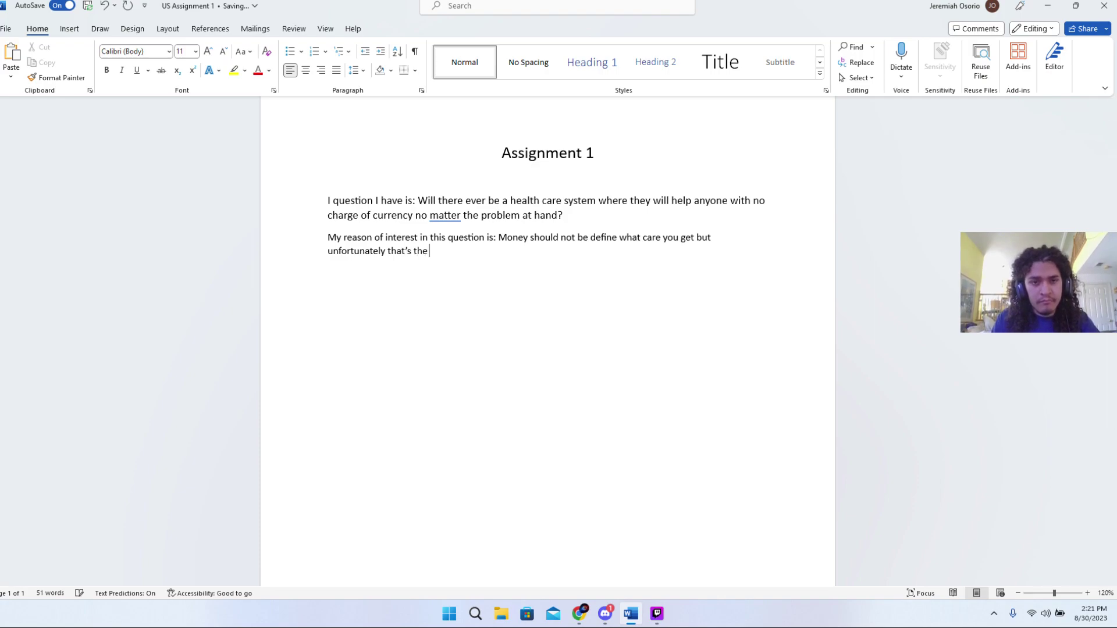
key("BackSpace")
key("BackSpace")
key("BackSpace")
type("was")
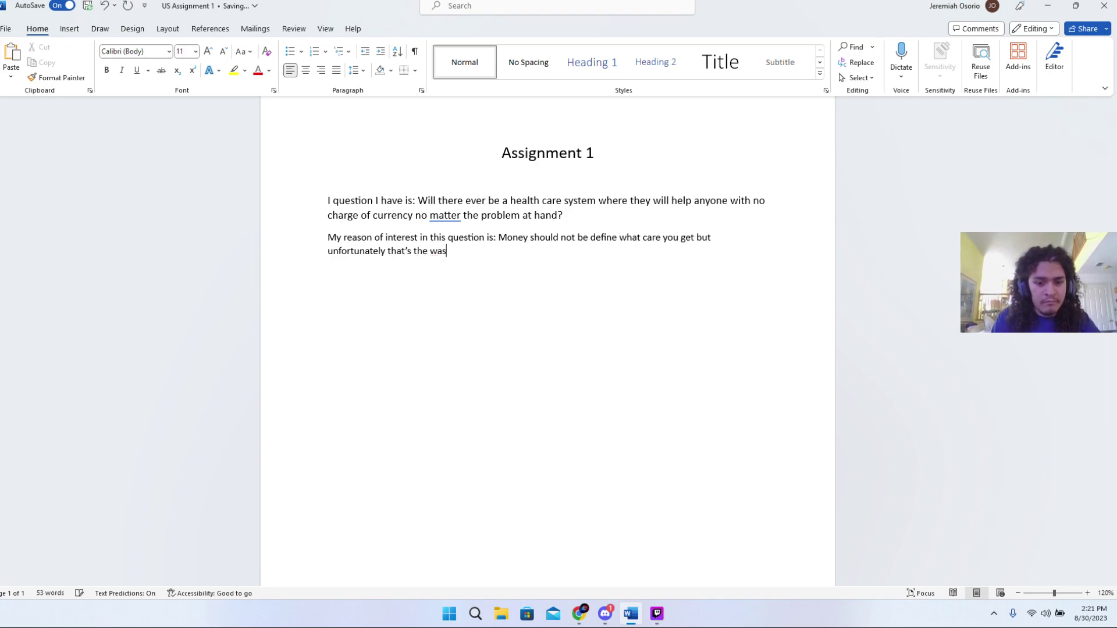
key("BackSpace")
type("y it")
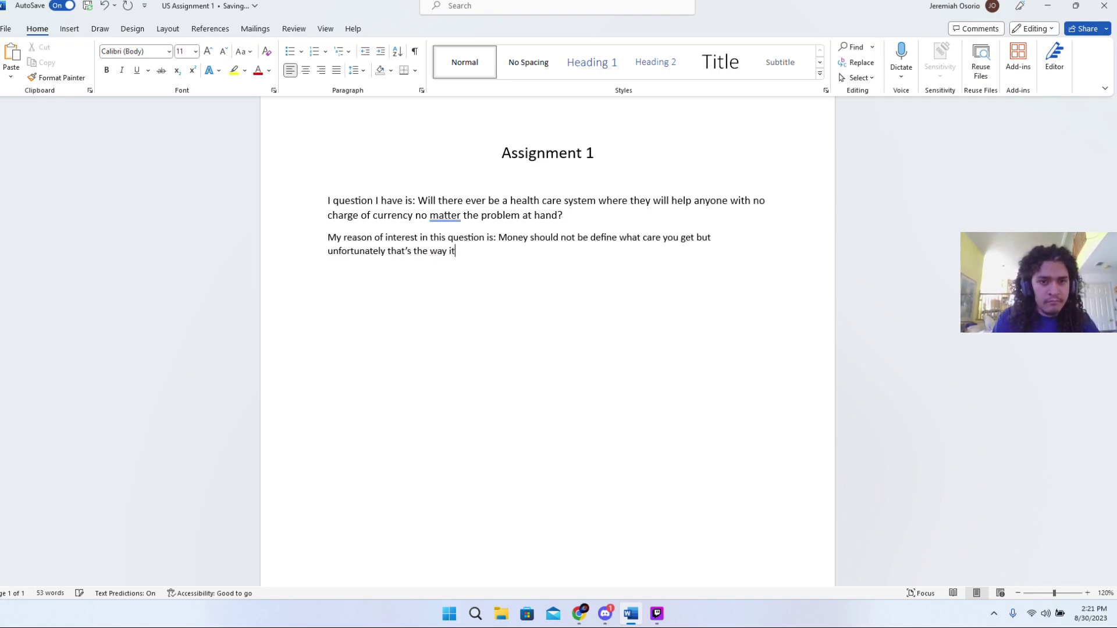
type(" currently")
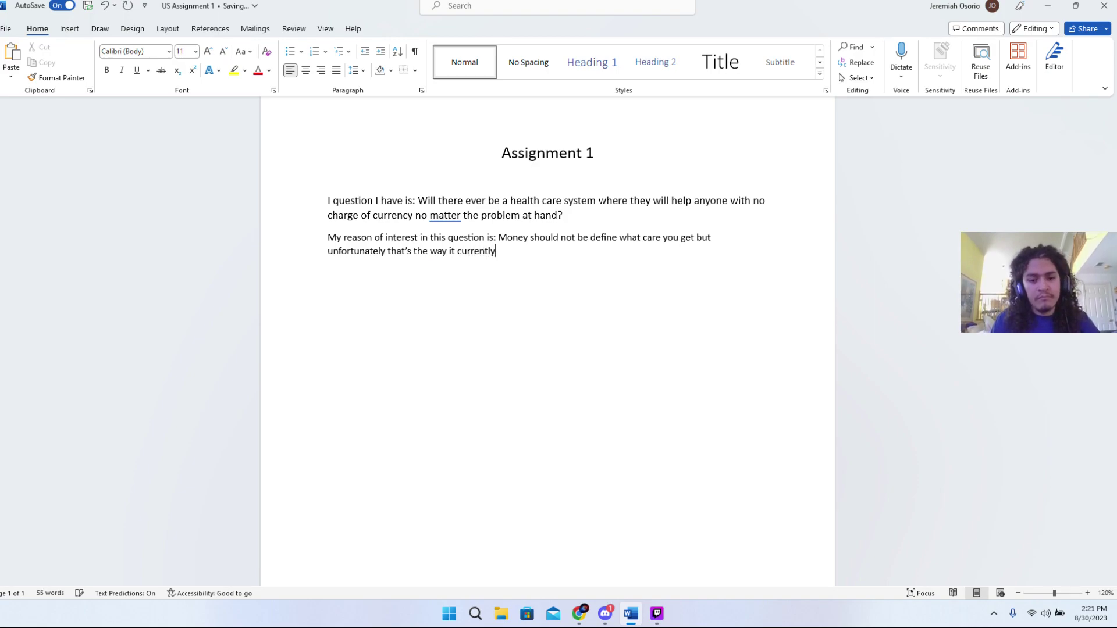
type(" is.")
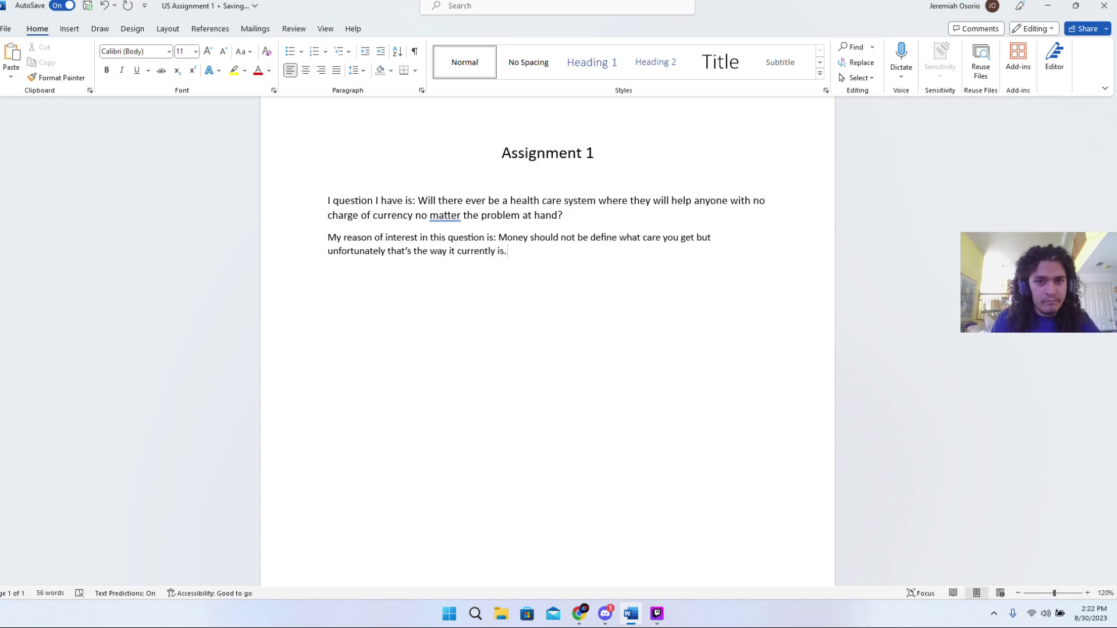
key("BackSpace")
type(" whch")
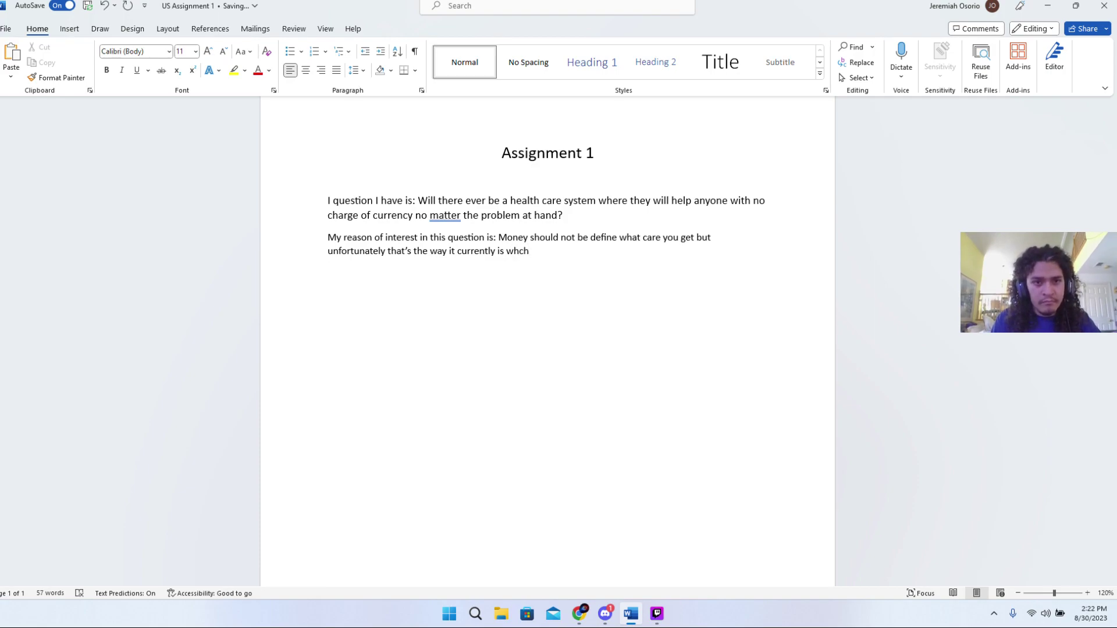
key("BackSpace")
key("BackSpace")
key("BackSpace")
type("hich i")
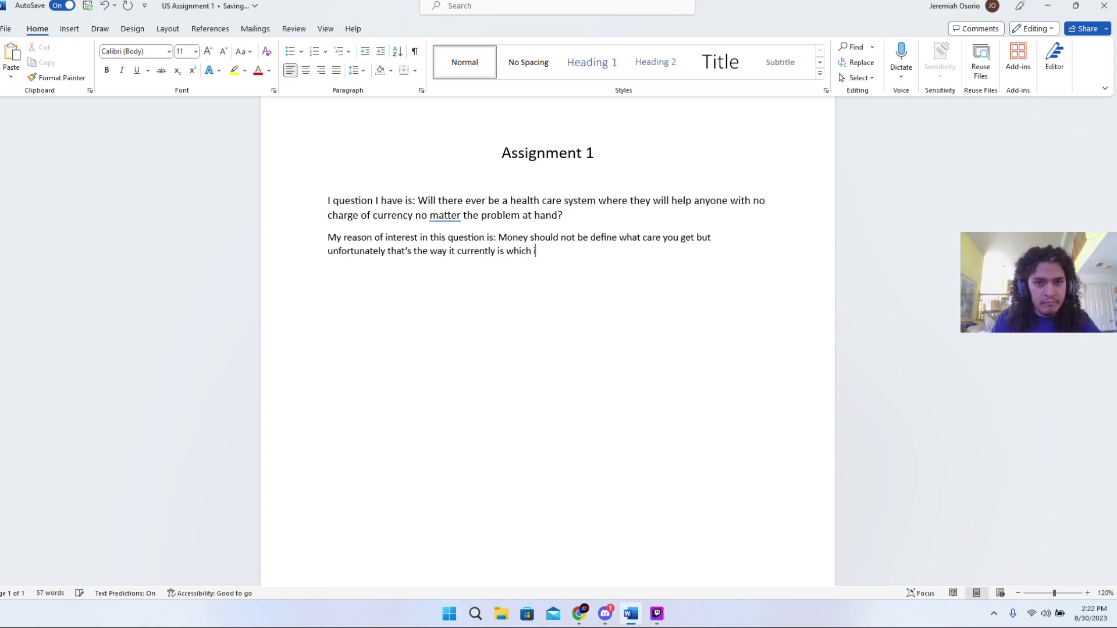
type("s ab")
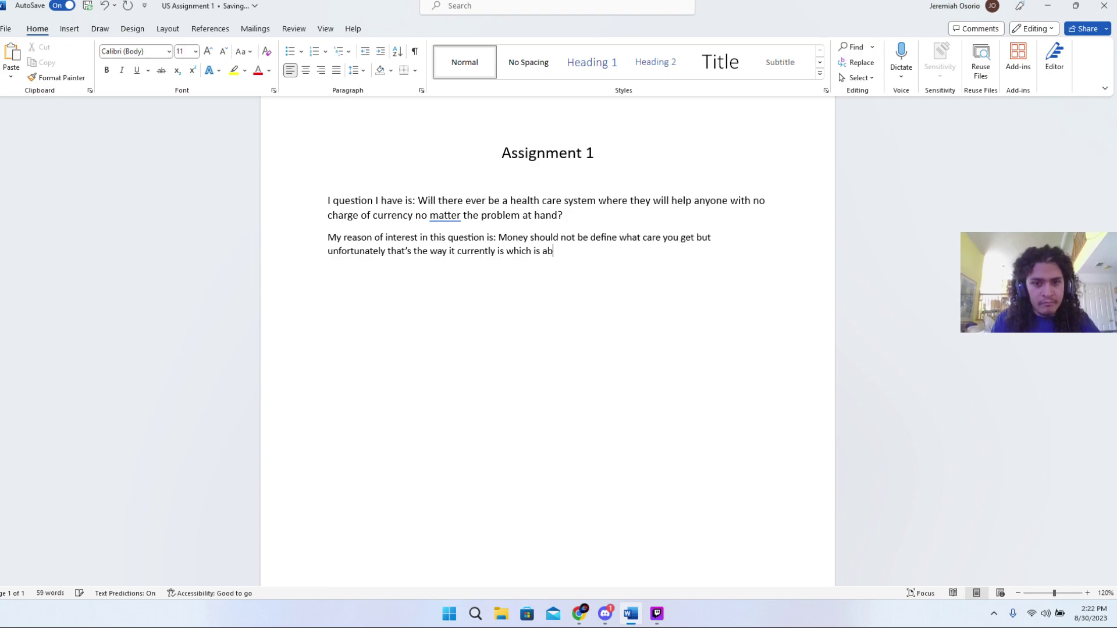
- Remove stray letters typed into 'interest' and finish the sentence with 'absolutely absurd.'
left_click(388, 237)
type("so")
key("BackSpace")
key("BackSpace")
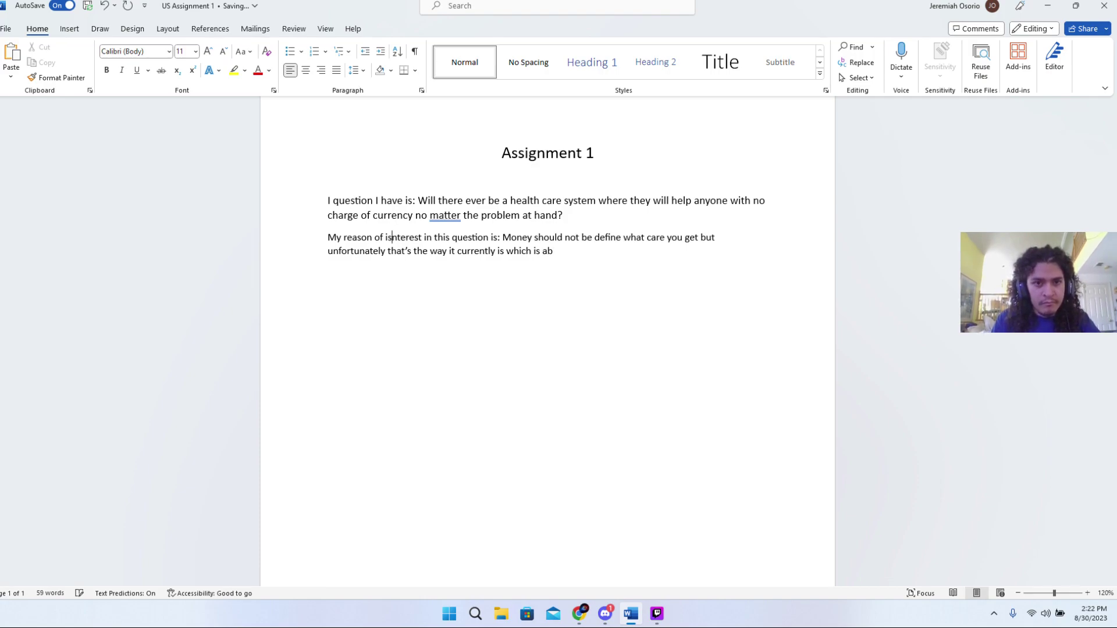
left_click(594, 275)
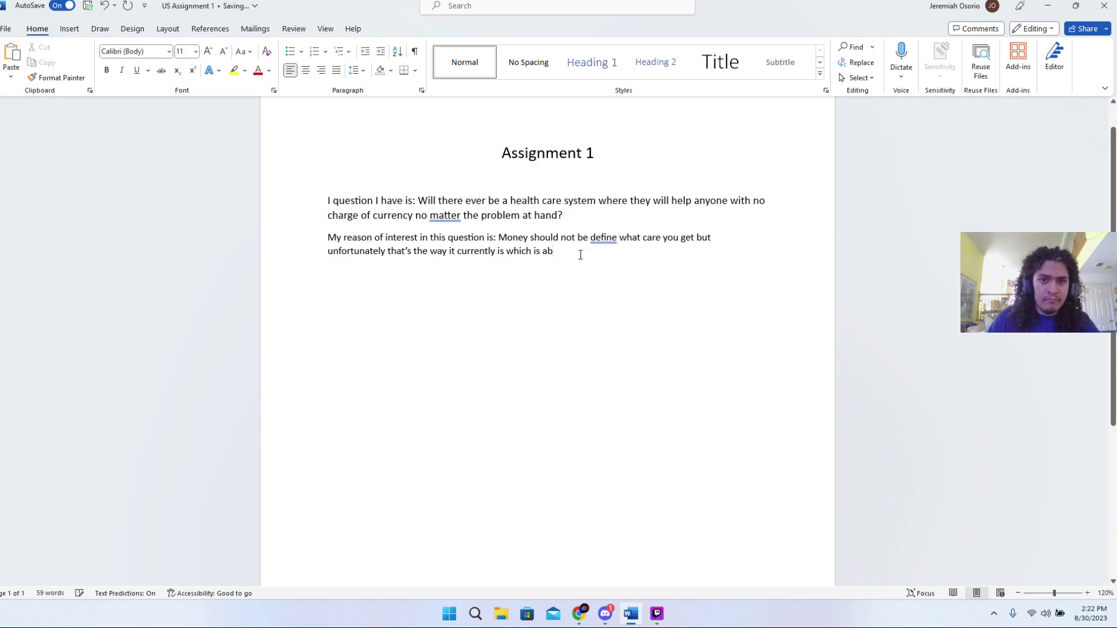
type("so")
key("Tab")
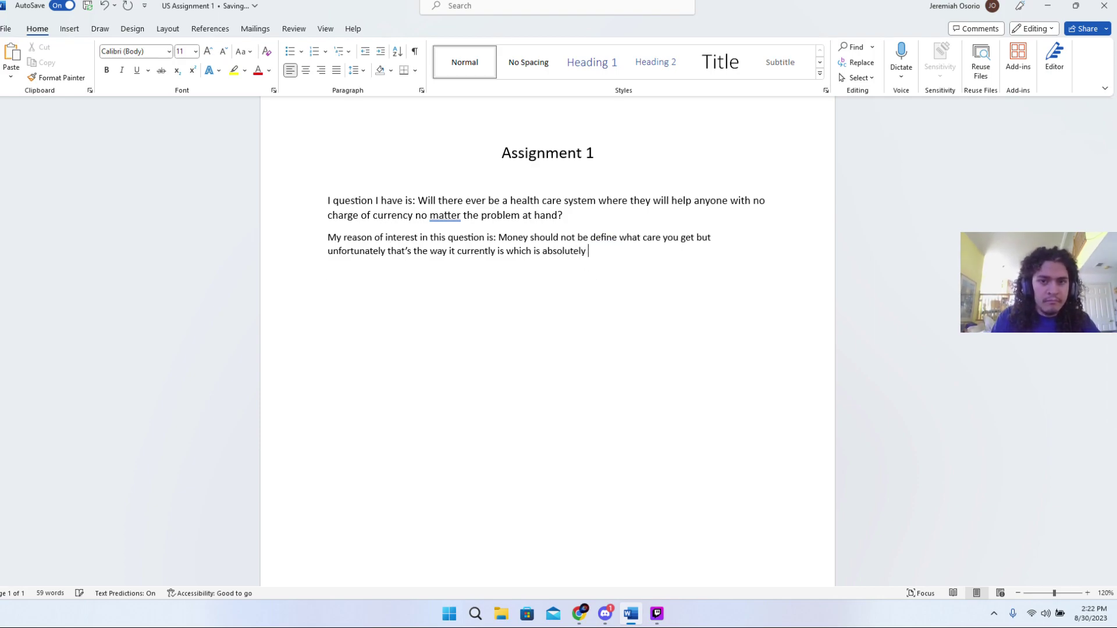
type("absurd")
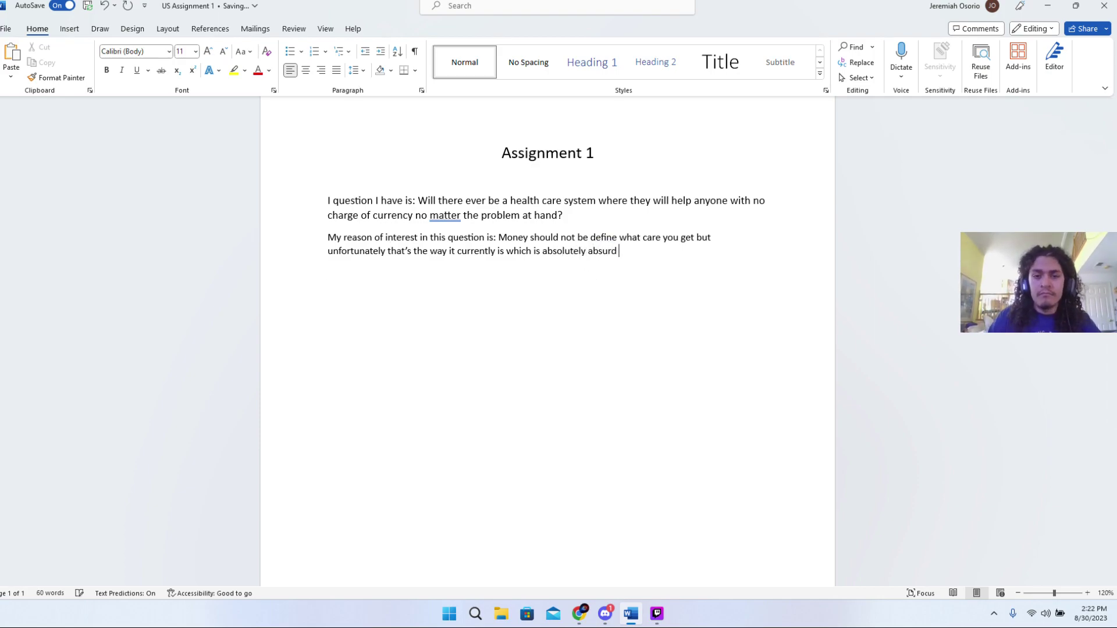
type(".")
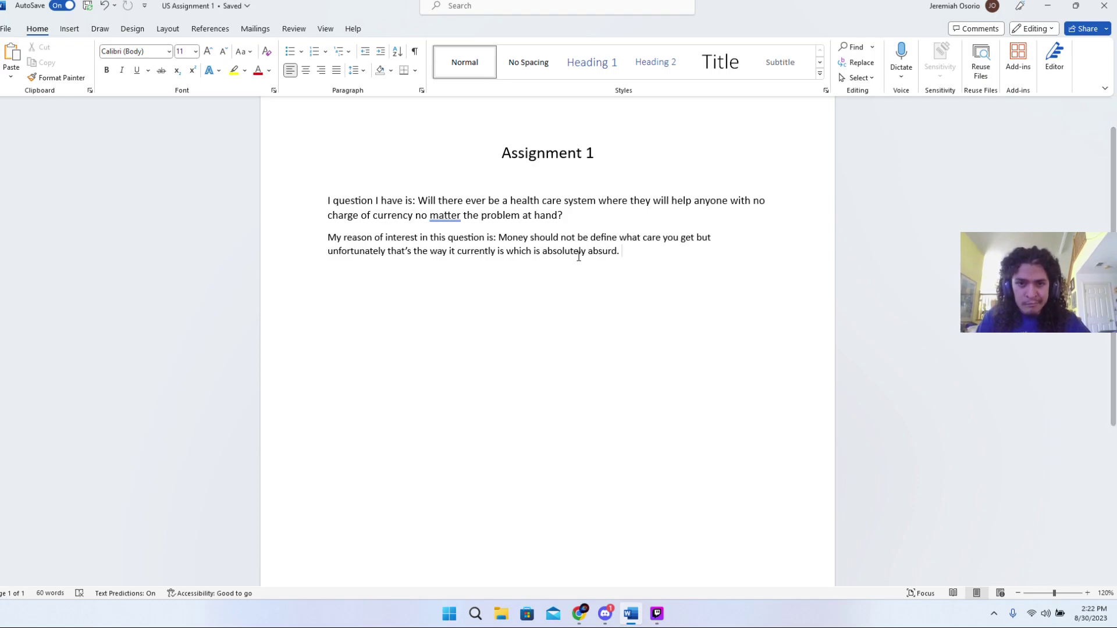
- Begin a new sentence: 'Why not help everyone in need of care with no cost as'
type("w")
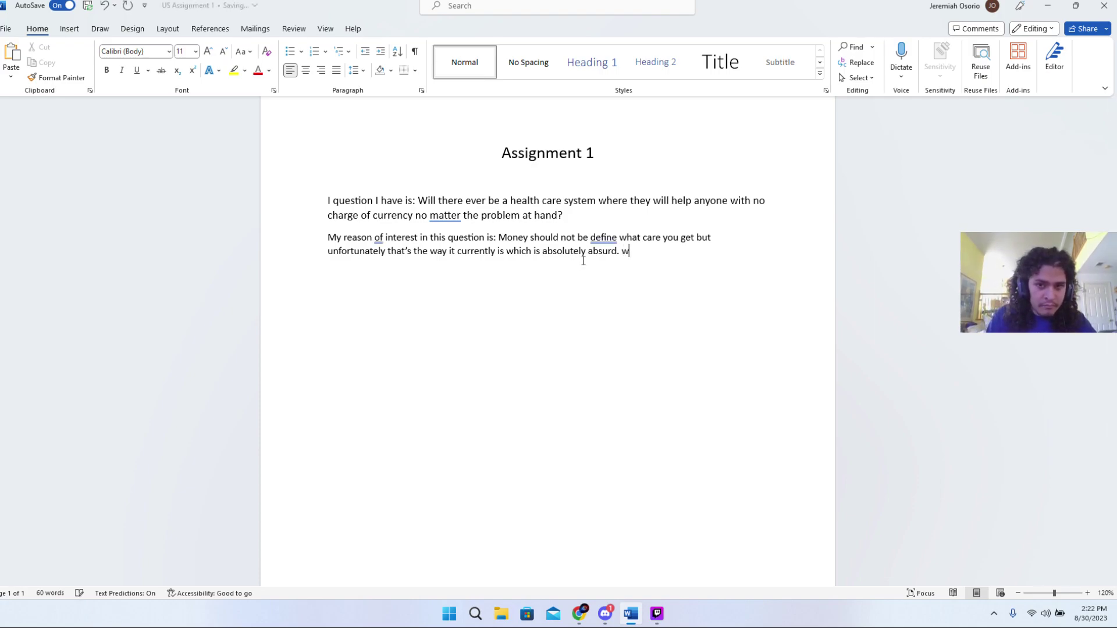
key("BackSpace")
type("Why not hr")
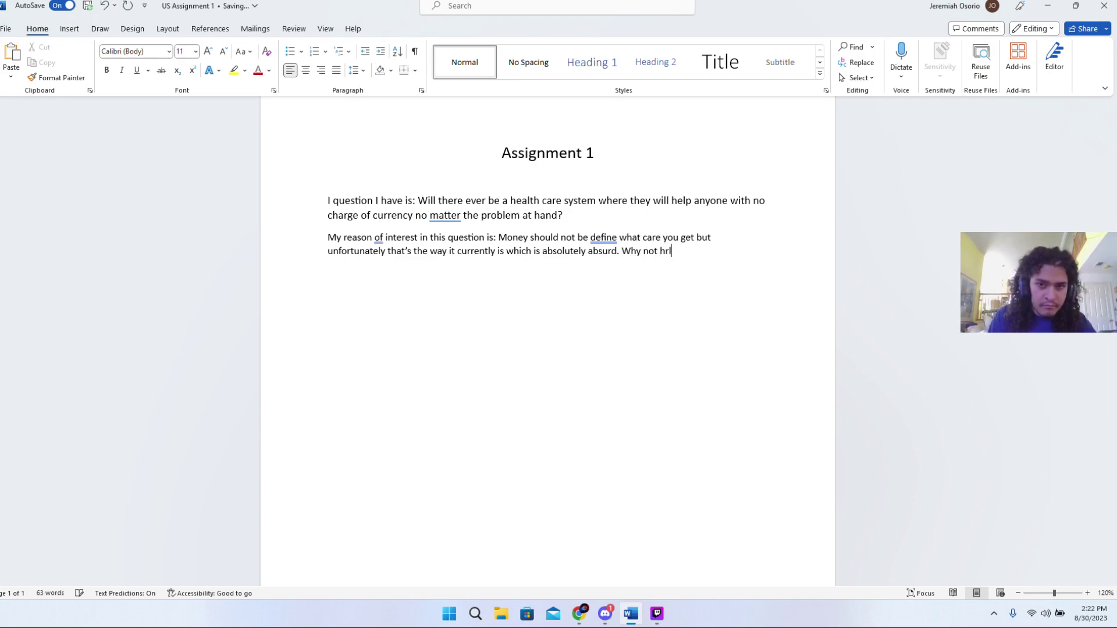
key("BackSpace")
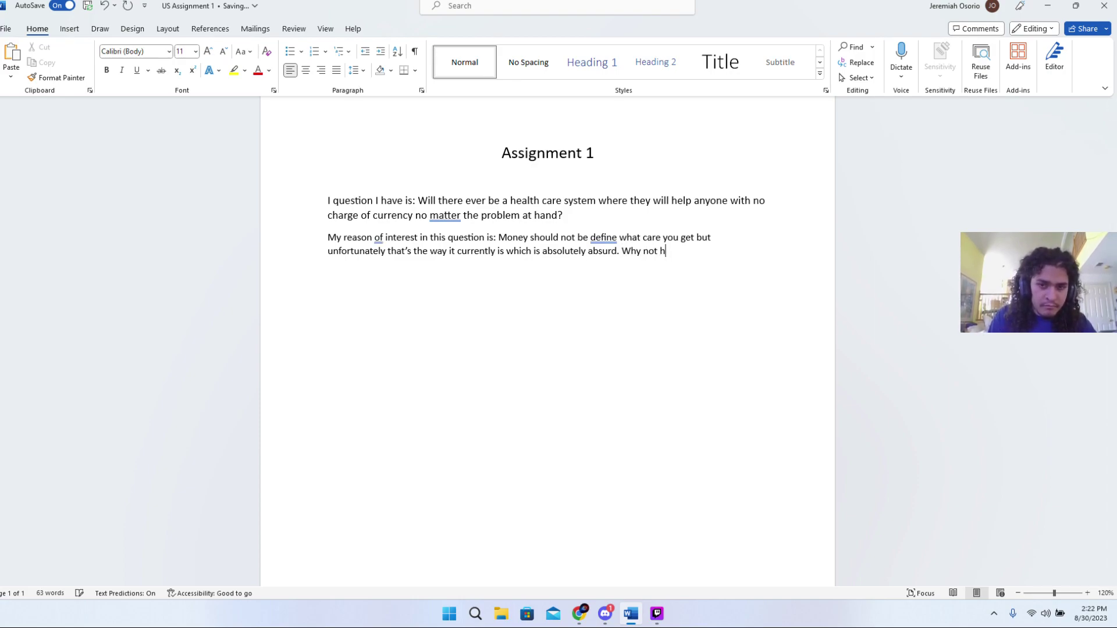
type("elp eve")
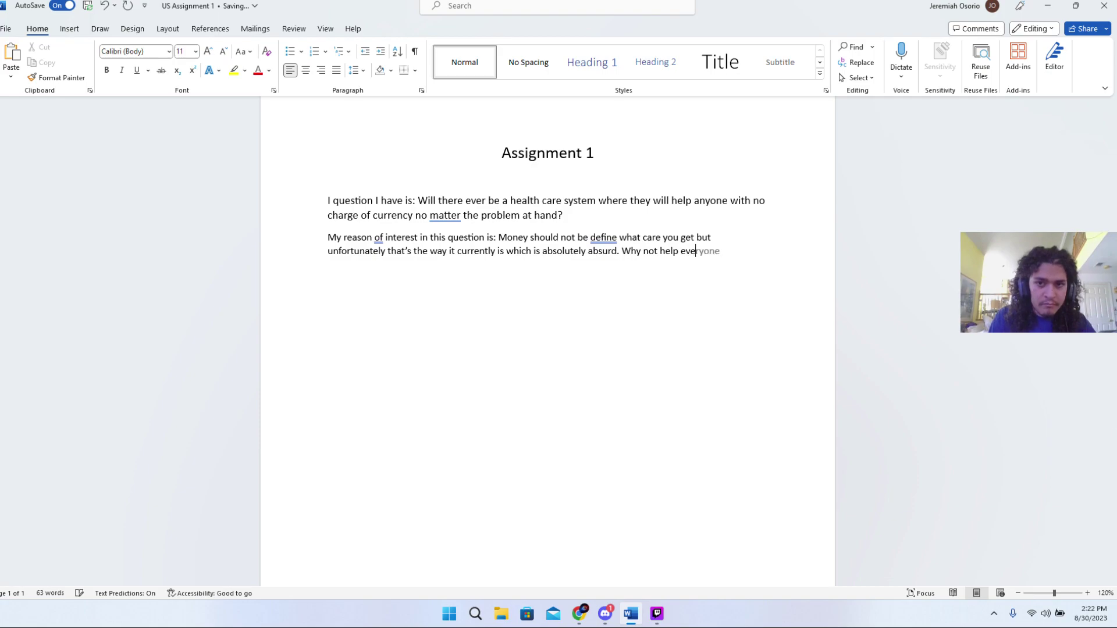
key("Tab")
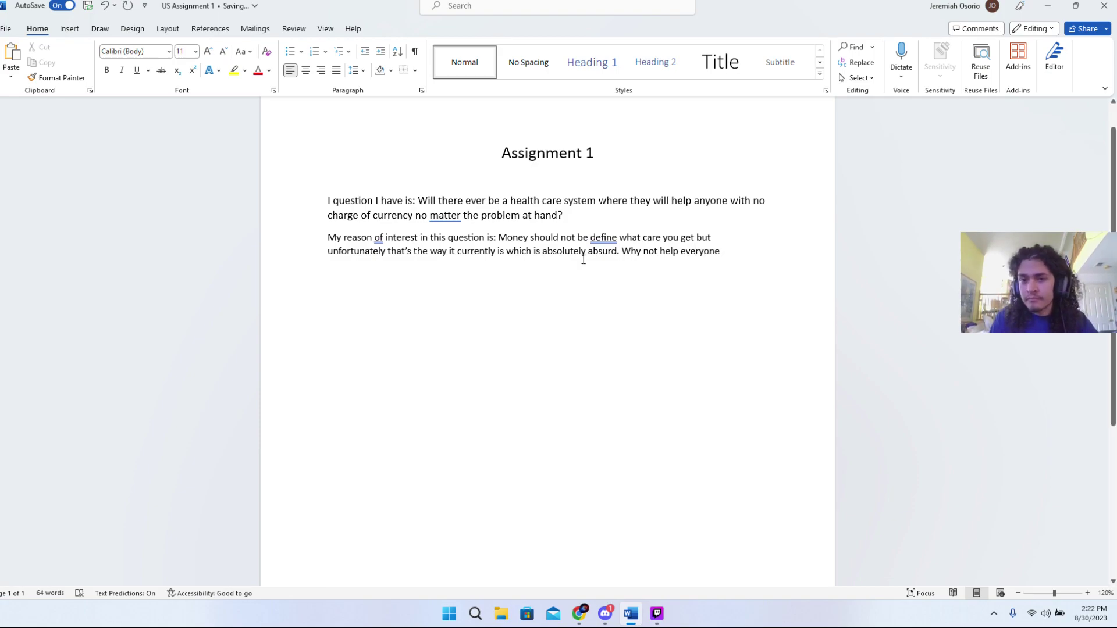
type("in ")
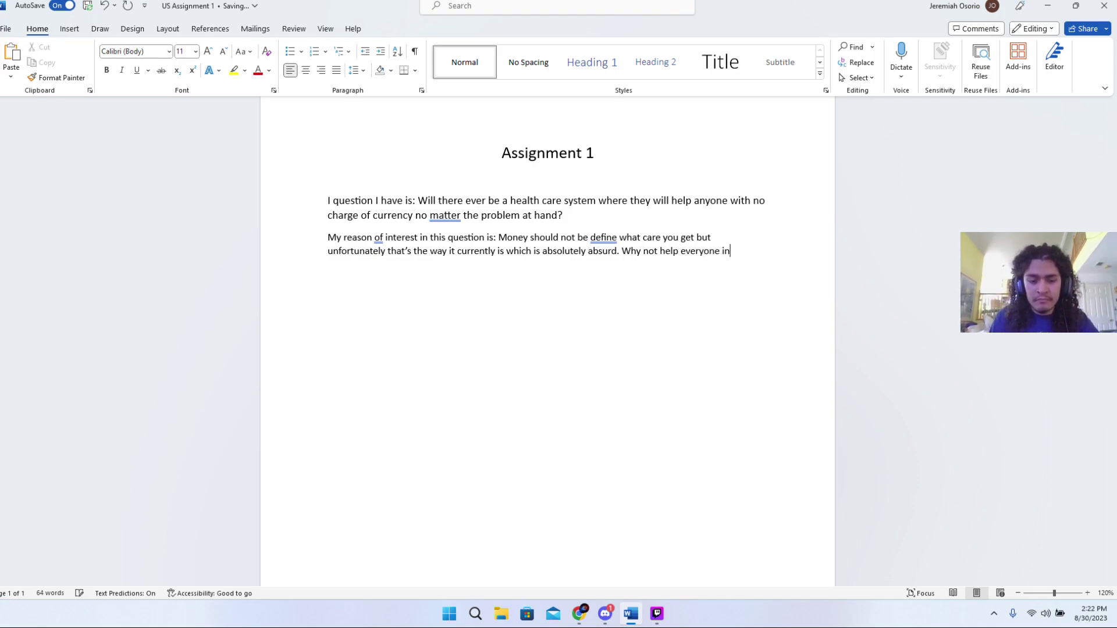
type("need ")
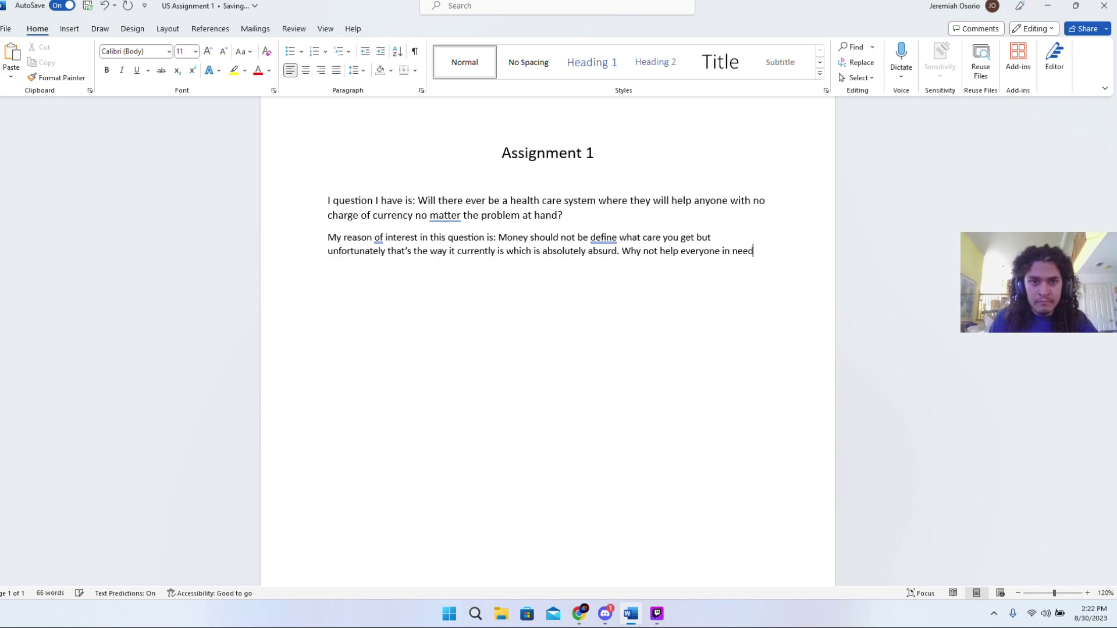
type("of care ")
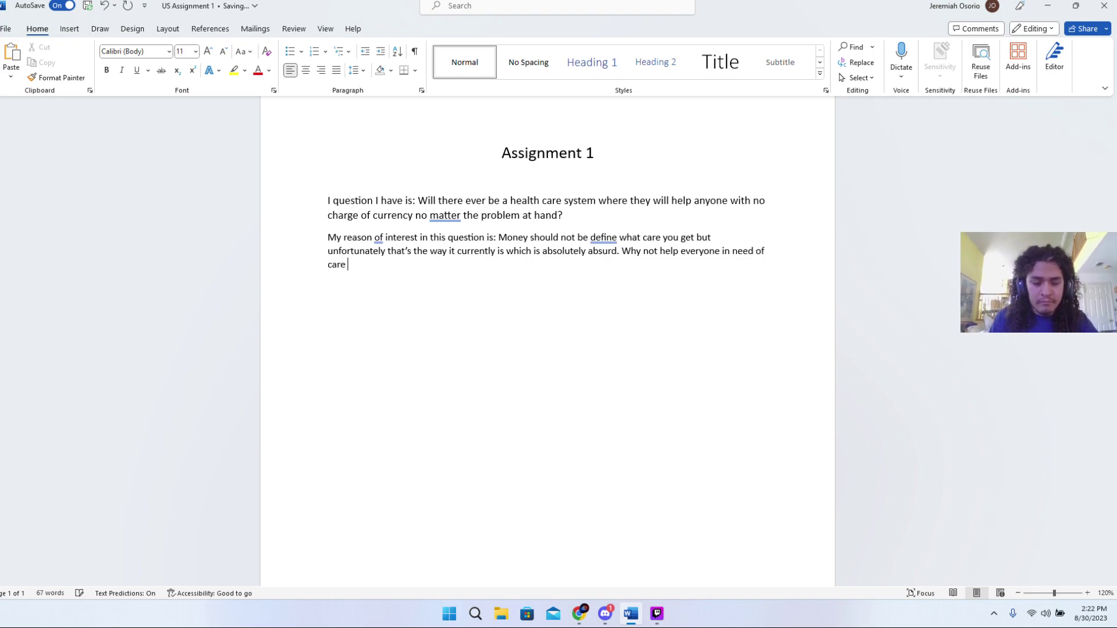
type("with no")
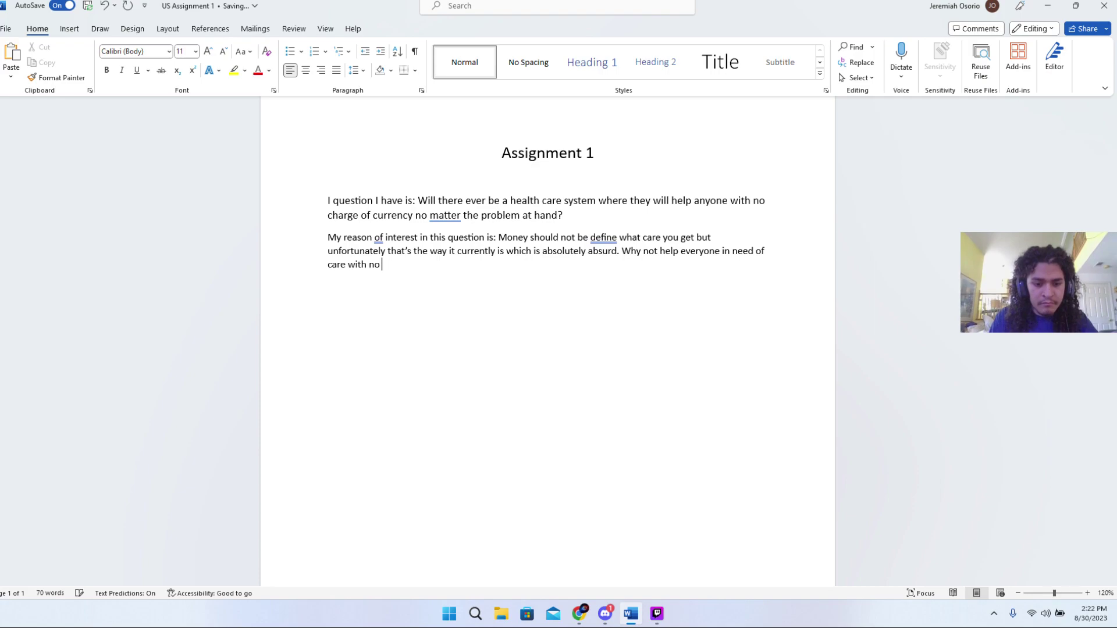
type(" cost as")
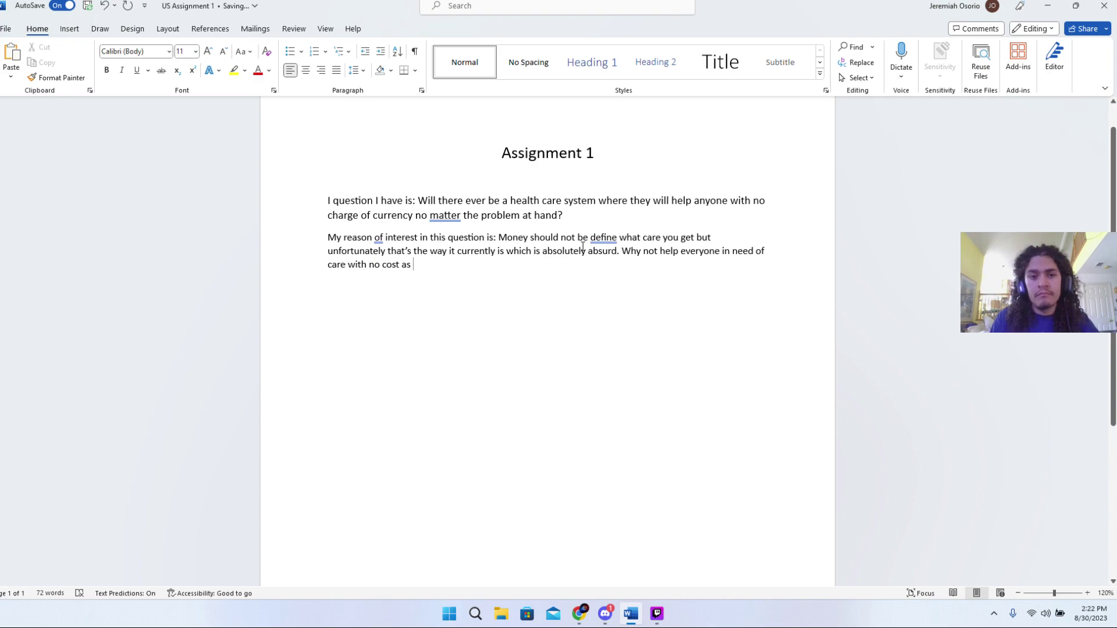
- Finish it with 'money should not be the reason of death.'
type("money")
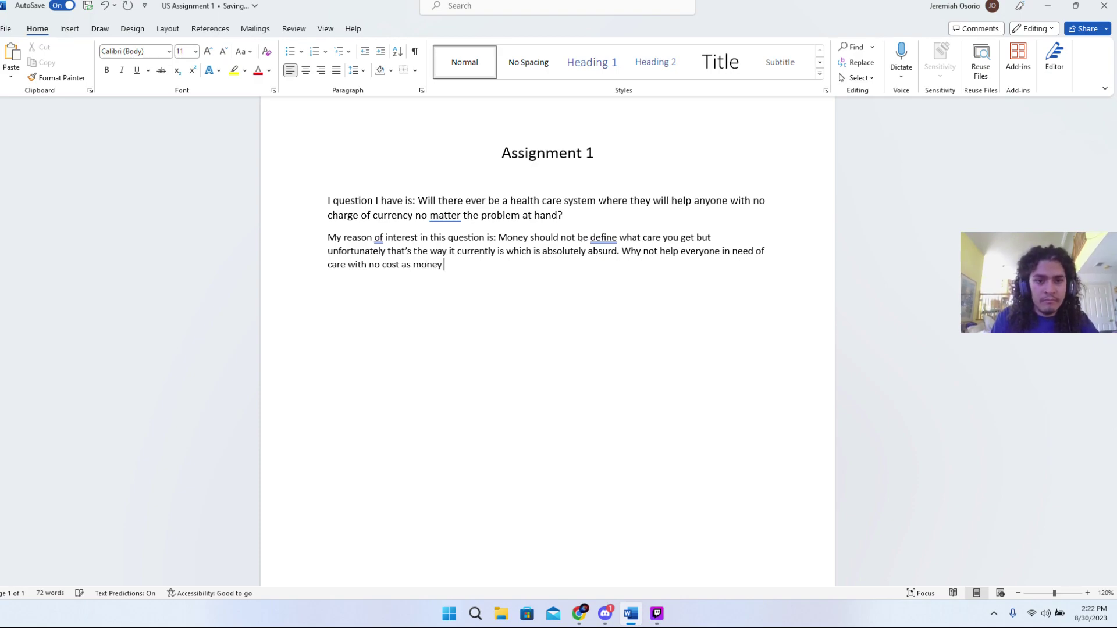
type(" so")
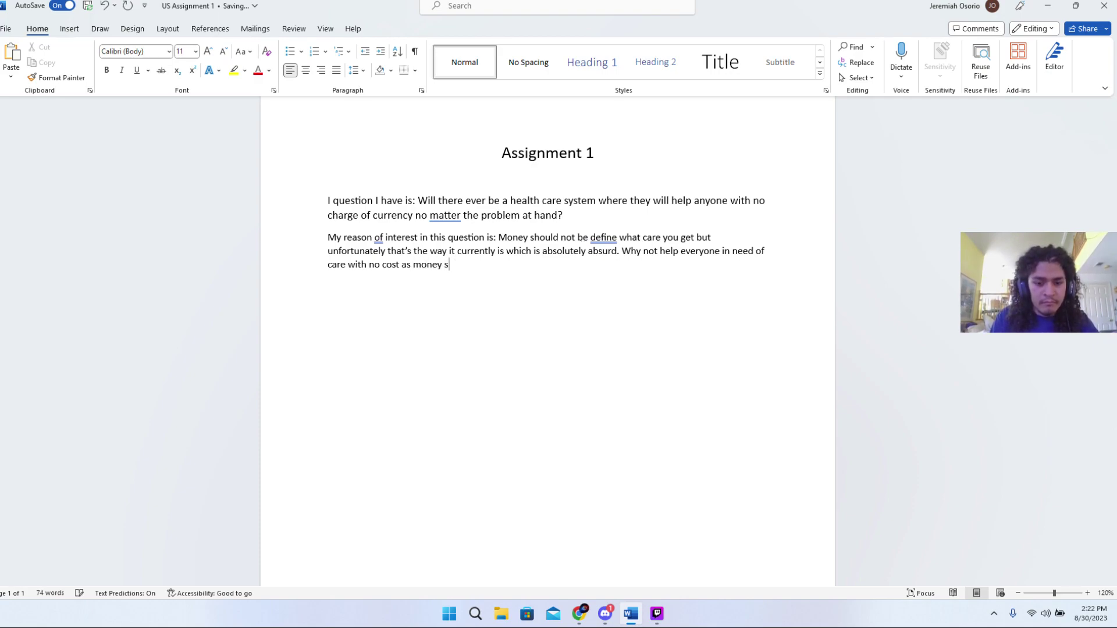
key("BackSpace")
key("BackSpace")
type("hou")
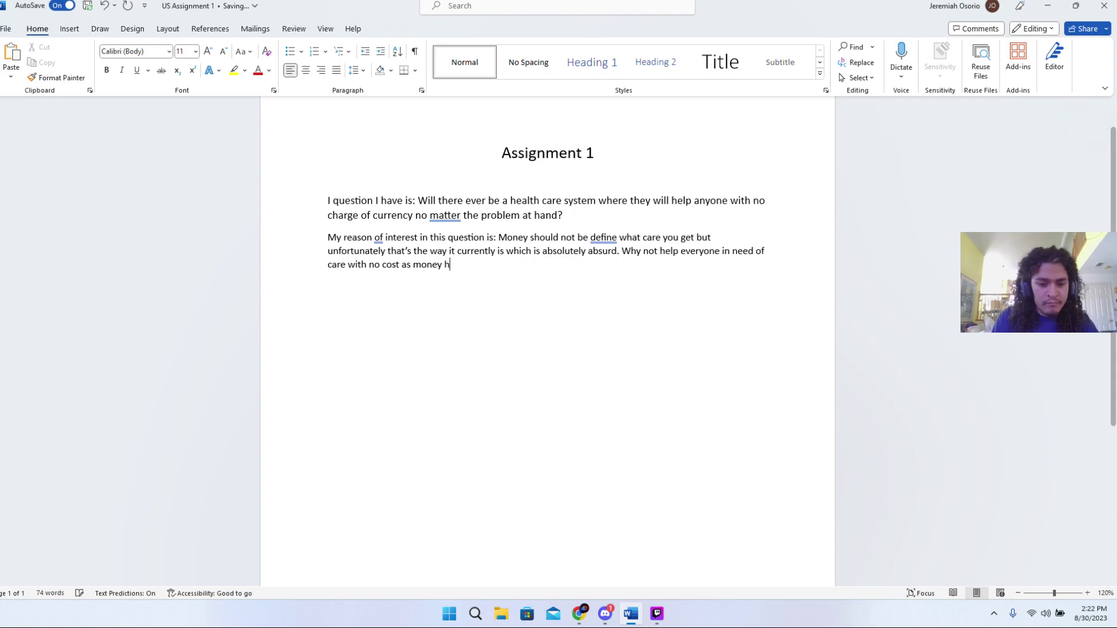
key("BackSpace")
key("BackSpace")
key("BackSpace")
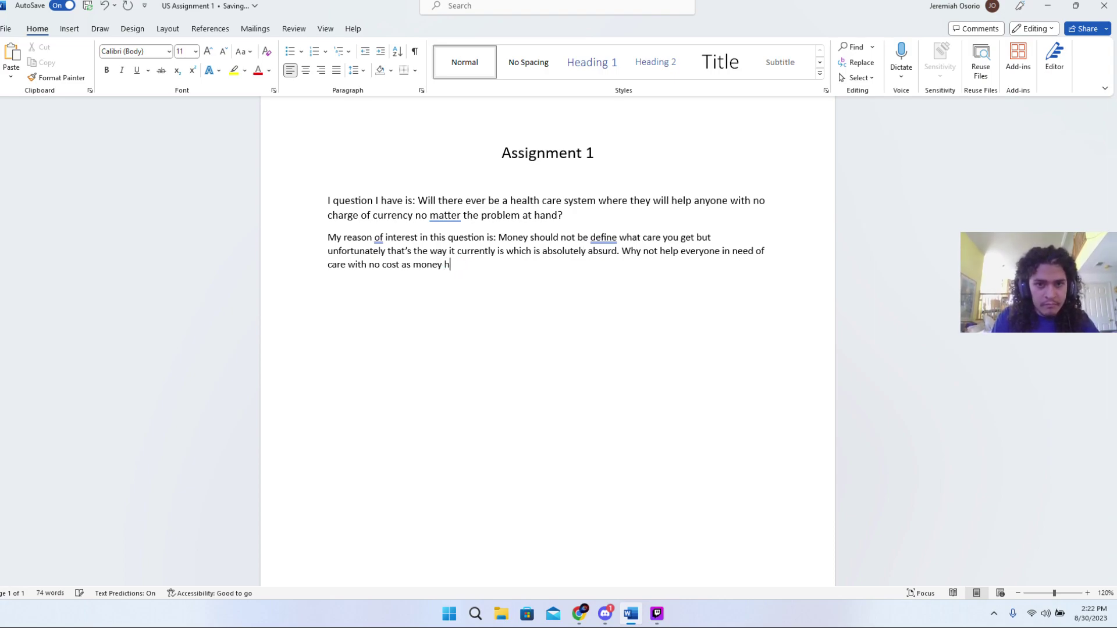
type("shoulf")
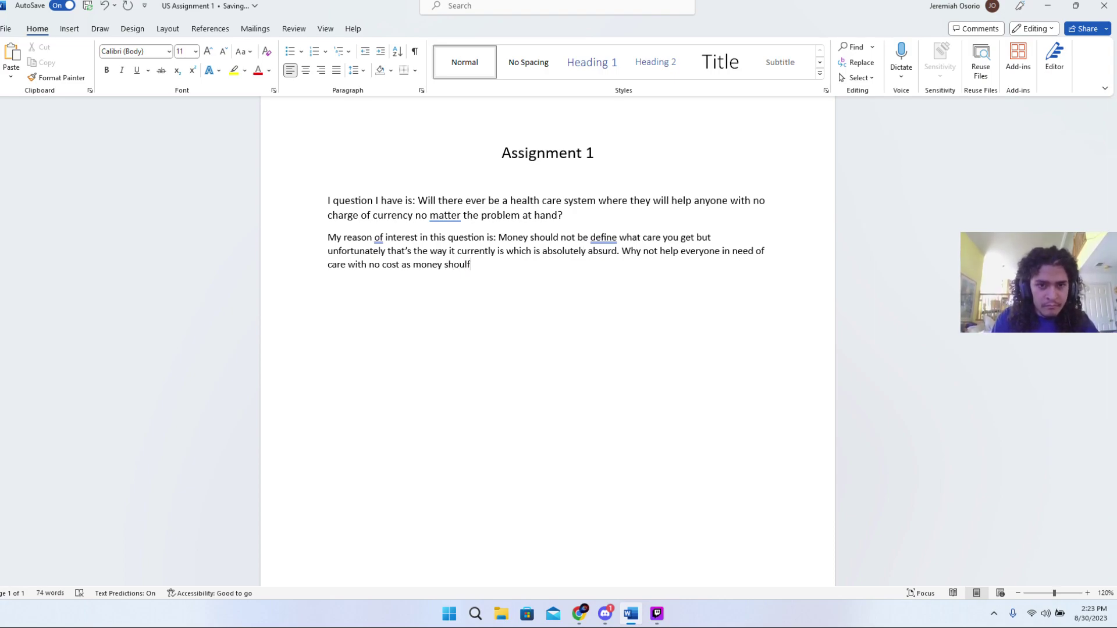
key("BackSpace")
key("BackSpace")
type("ld not")
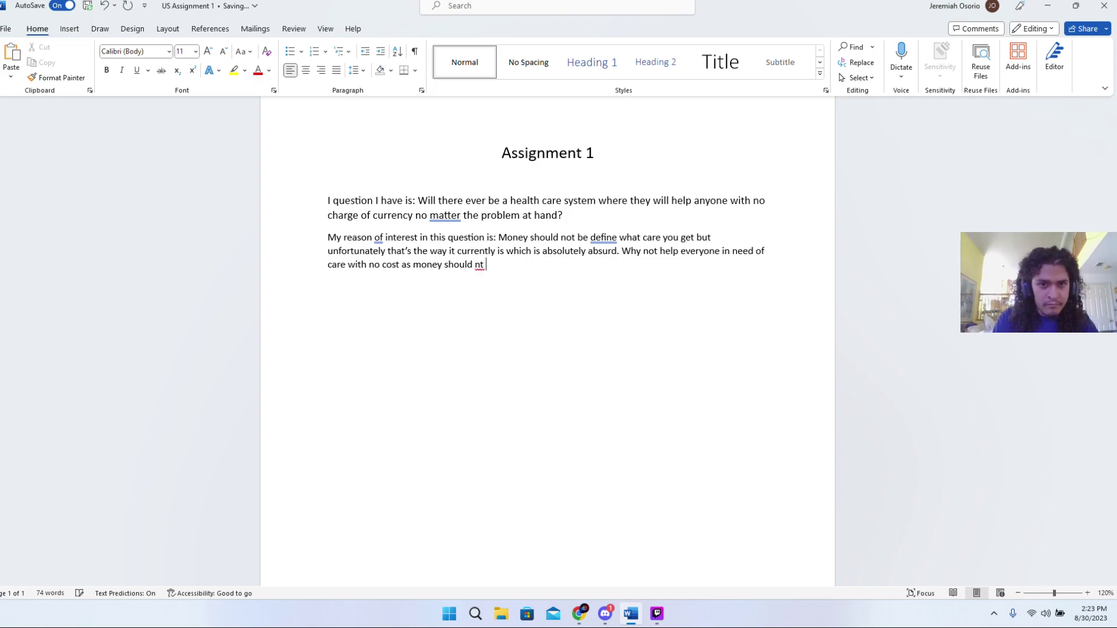
type(" be")
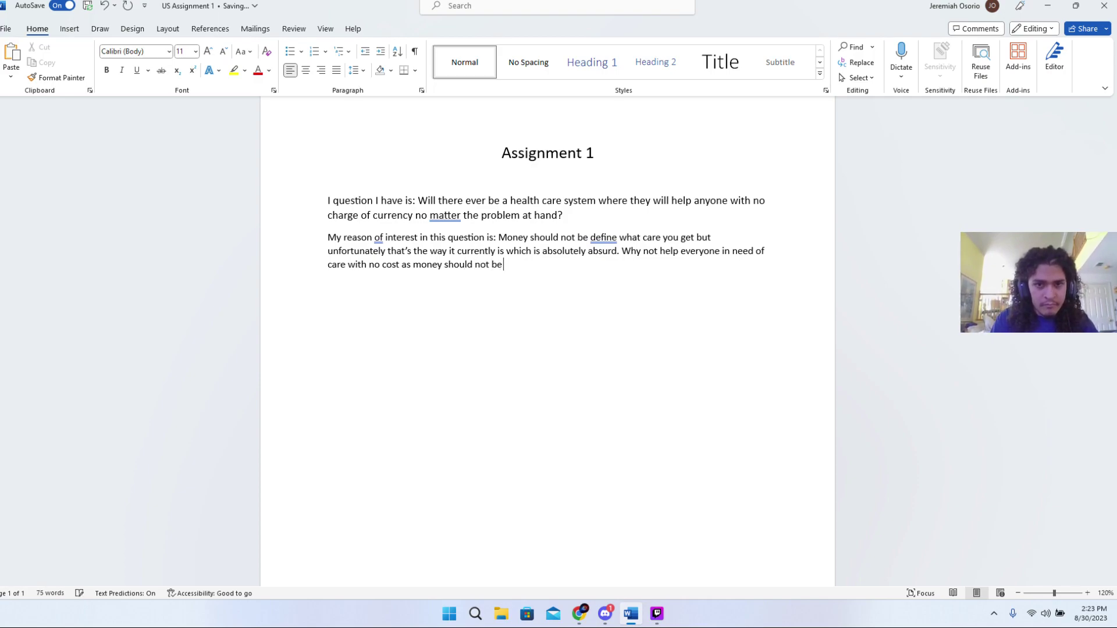
type(" the re")
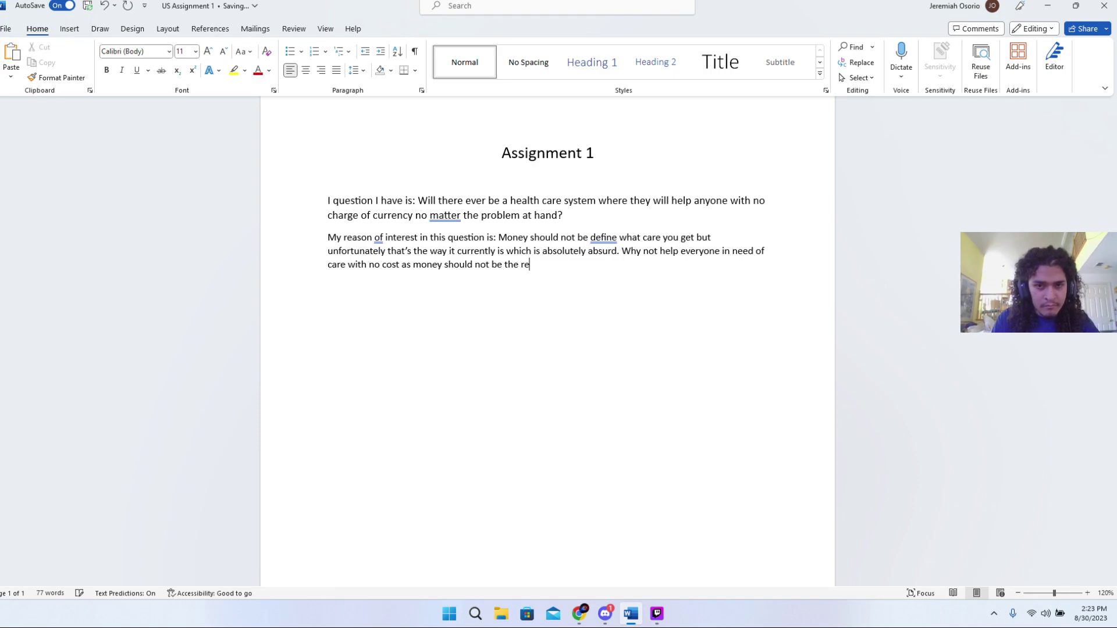
type("ason of death")
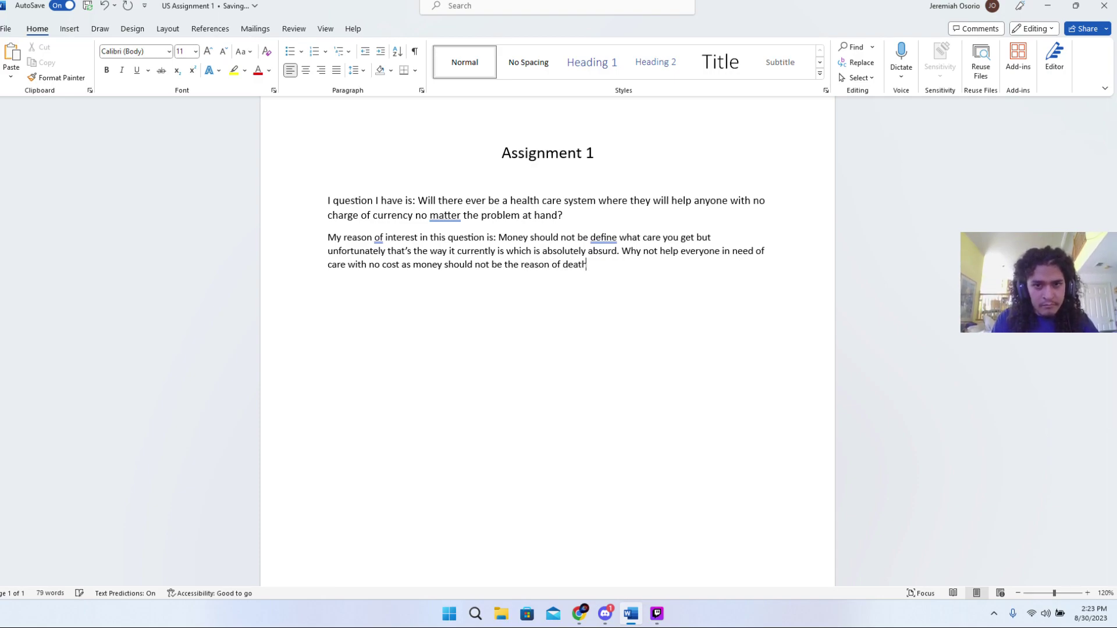
type(".")
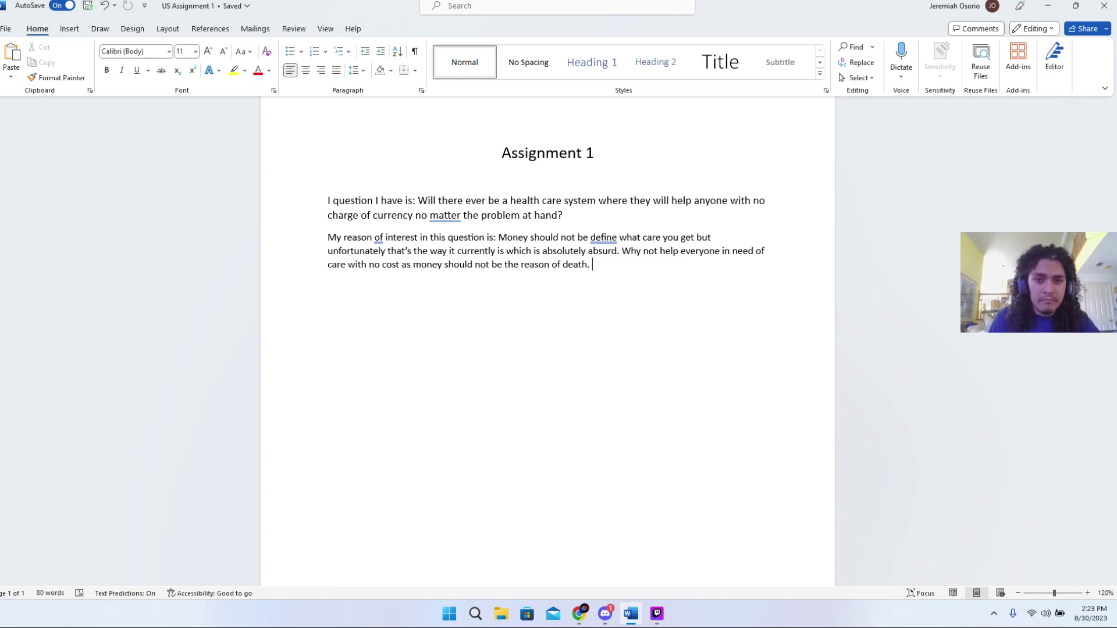
- Replace the final period so the sentence ends 'death or poverty within medical care.'
key("BackSpace")
key("BackSpace")
type("or ")
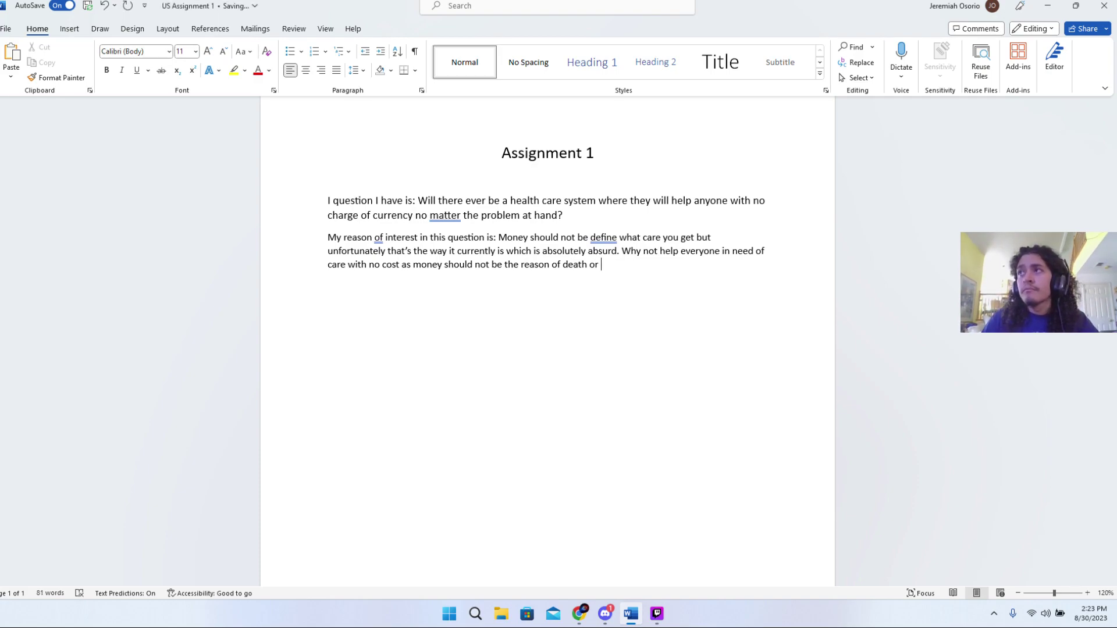
type("p")
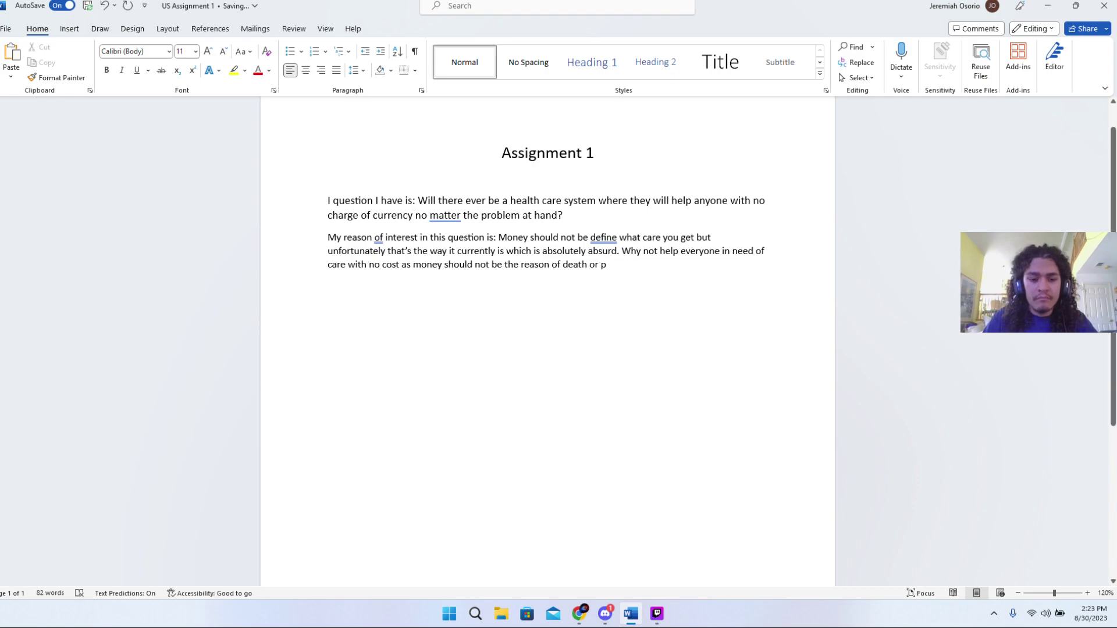
type("overt")
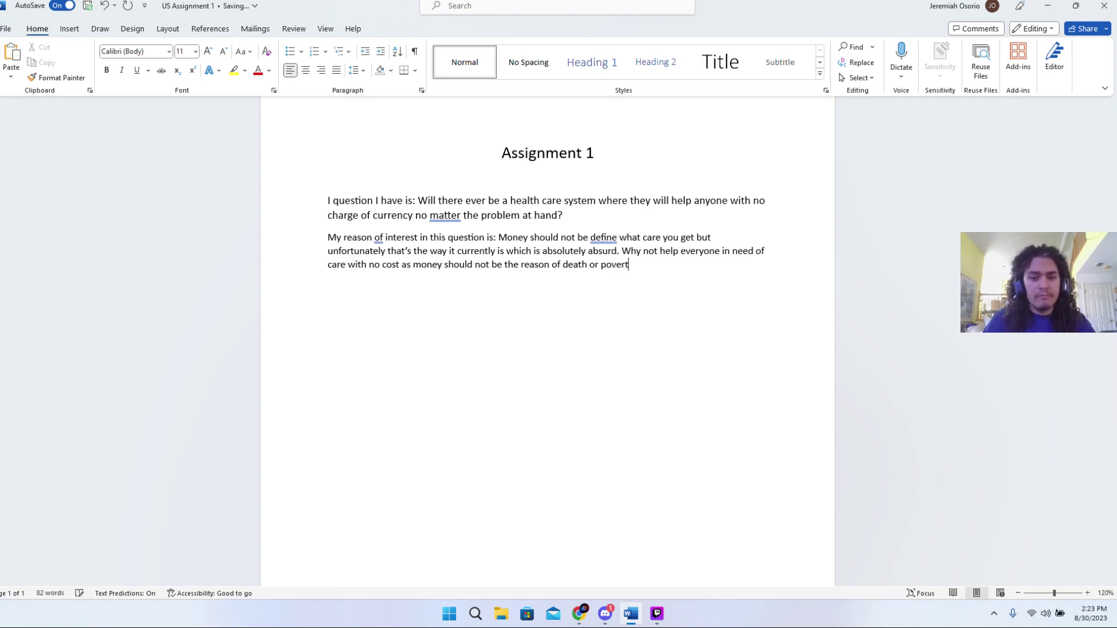
type("y.")
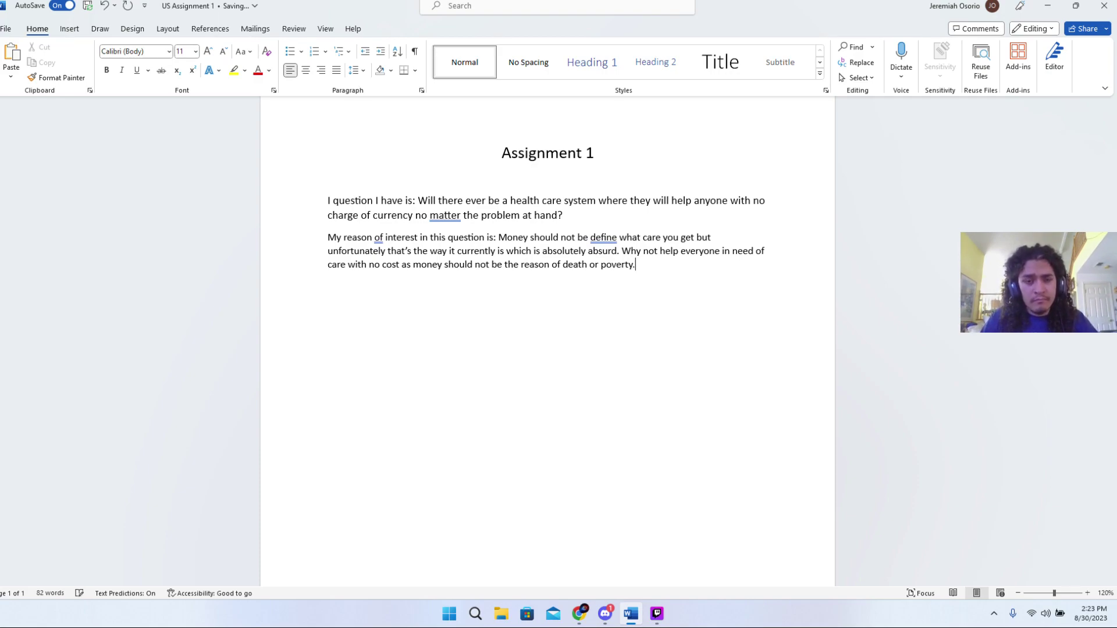
key("BackSpace")
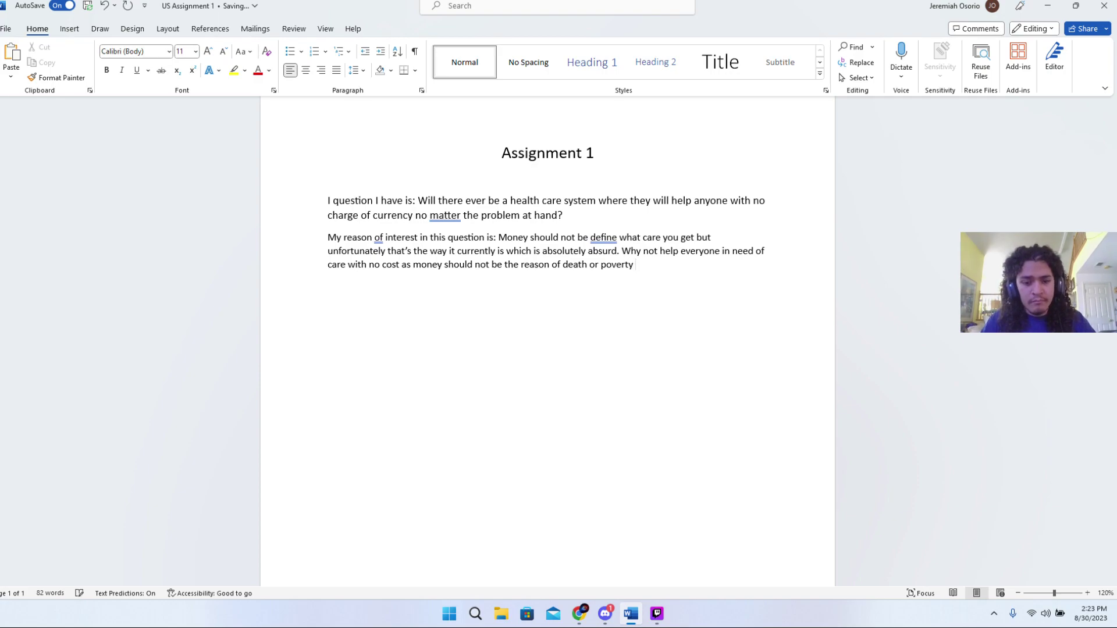
type("withi")
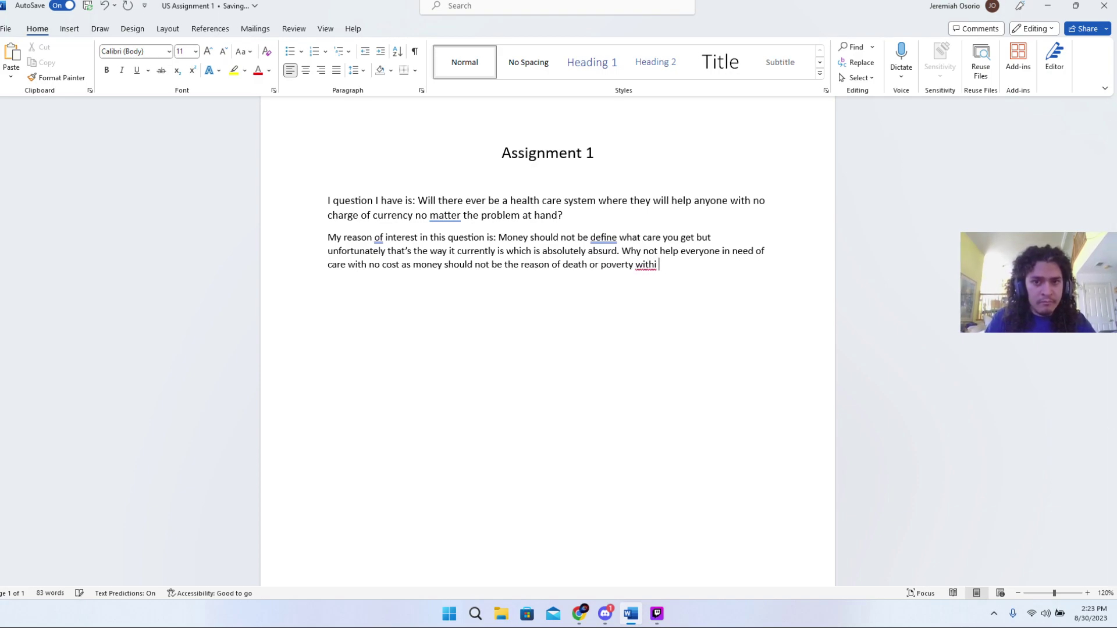
type("n")
type(" medic")
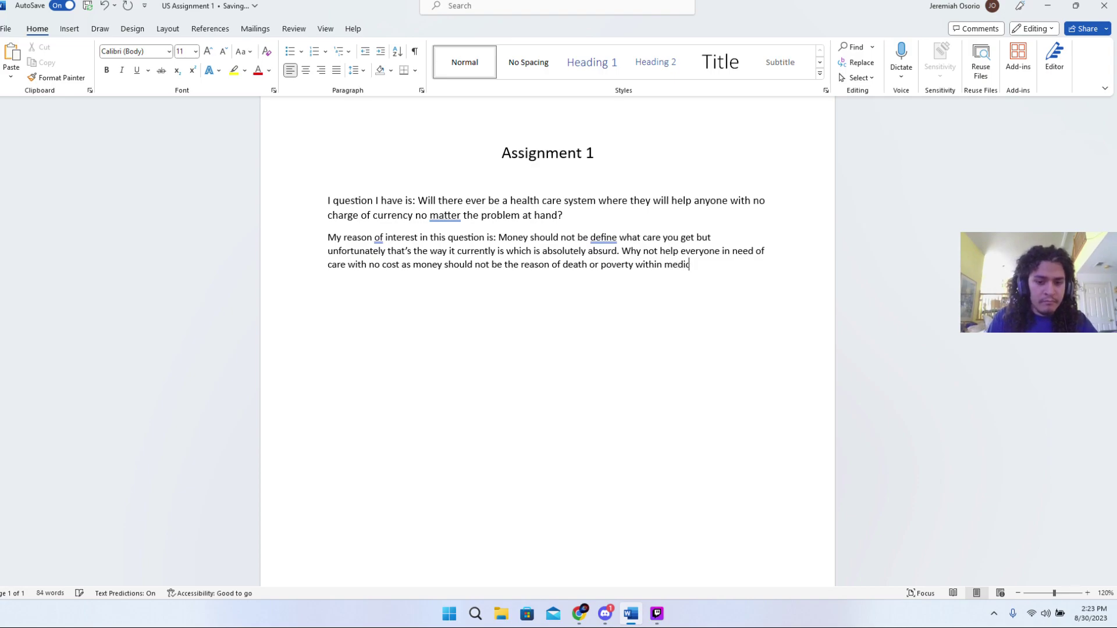
type("al care")
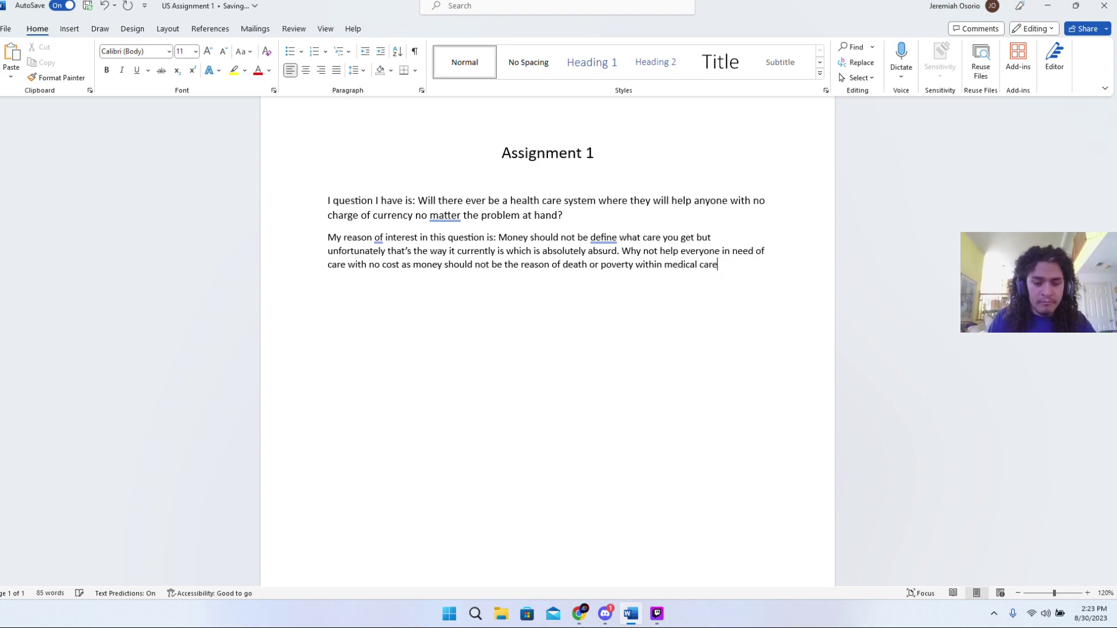
type(" .")
key("BackSpace")
key("BackSpace")
type(".")
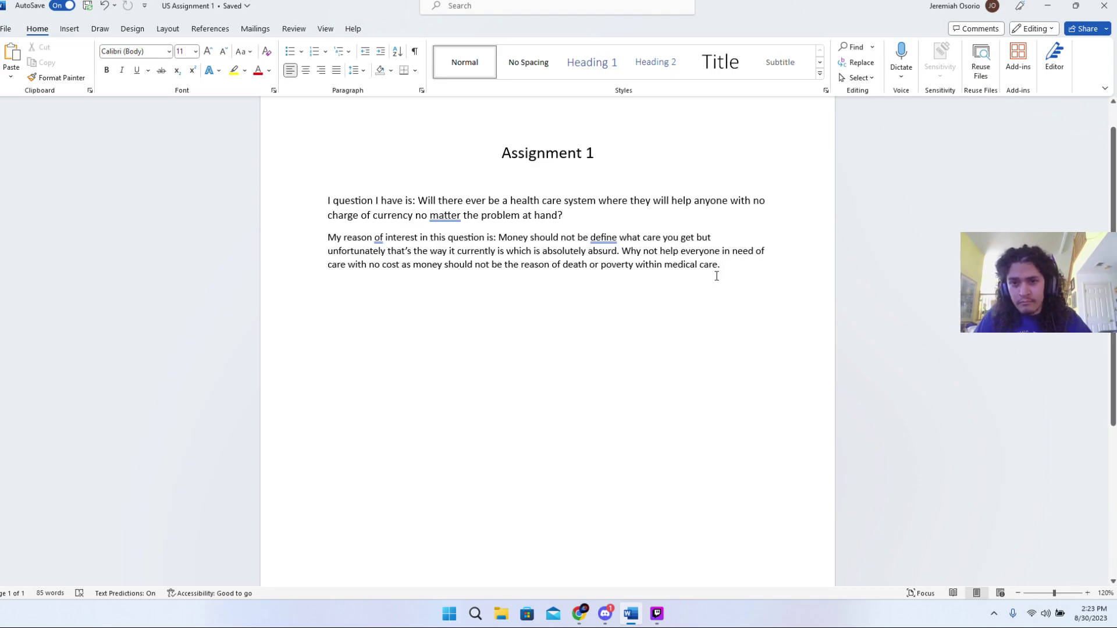
- Start a new sentence with 'I feel as we the people'
type("I fe")
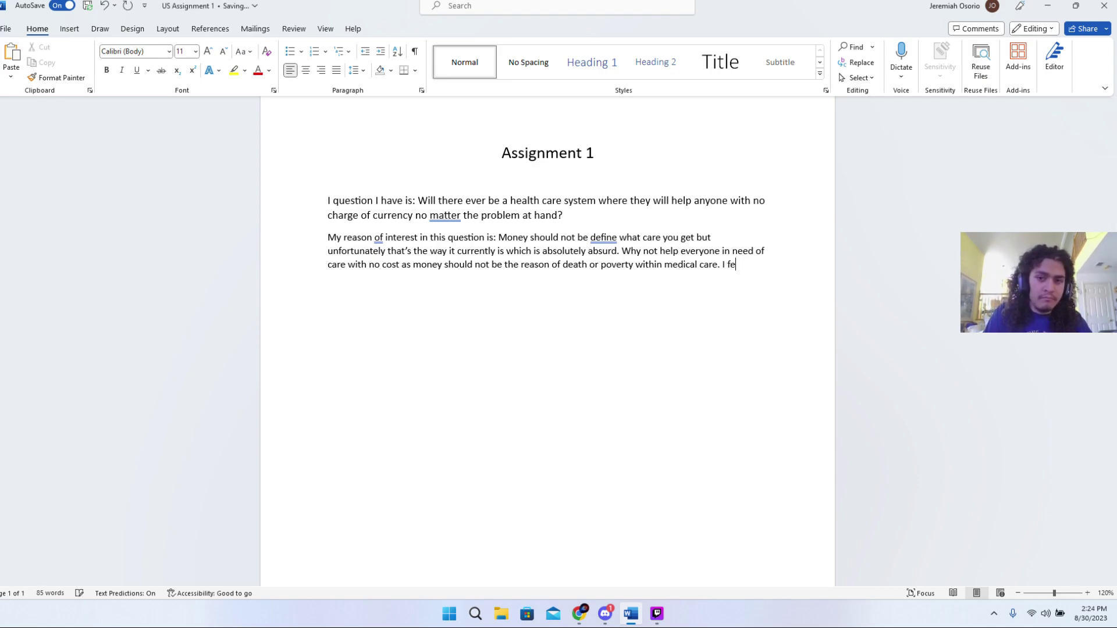
type("el as there")
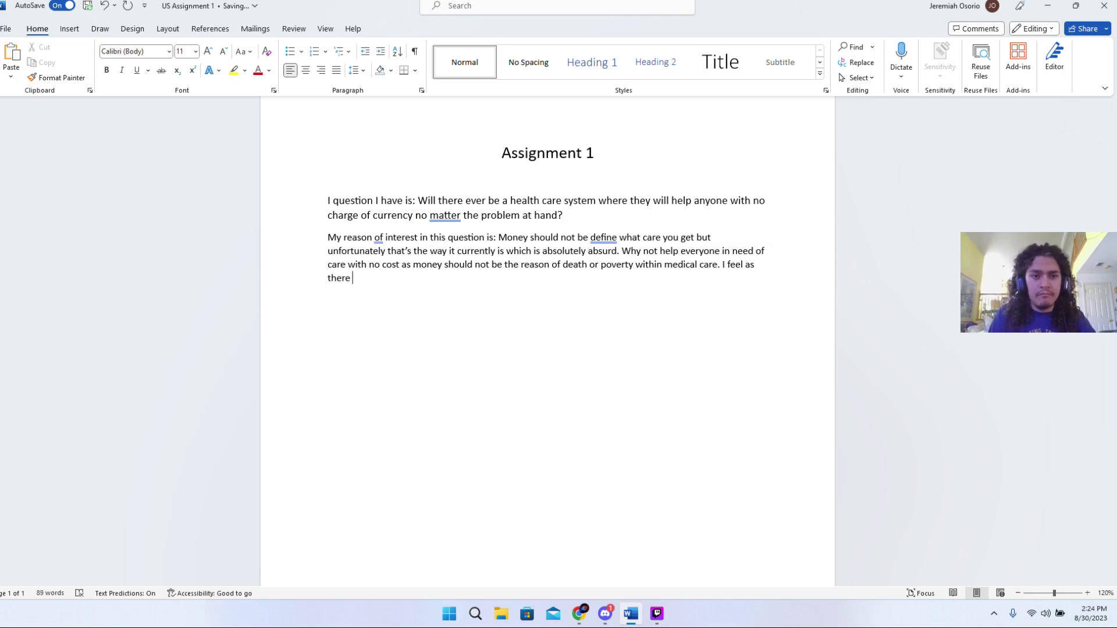
key("BackSpace")
key("BackSpace")
key("BackSpace")
key("BackSpace")
key("BackSpace")
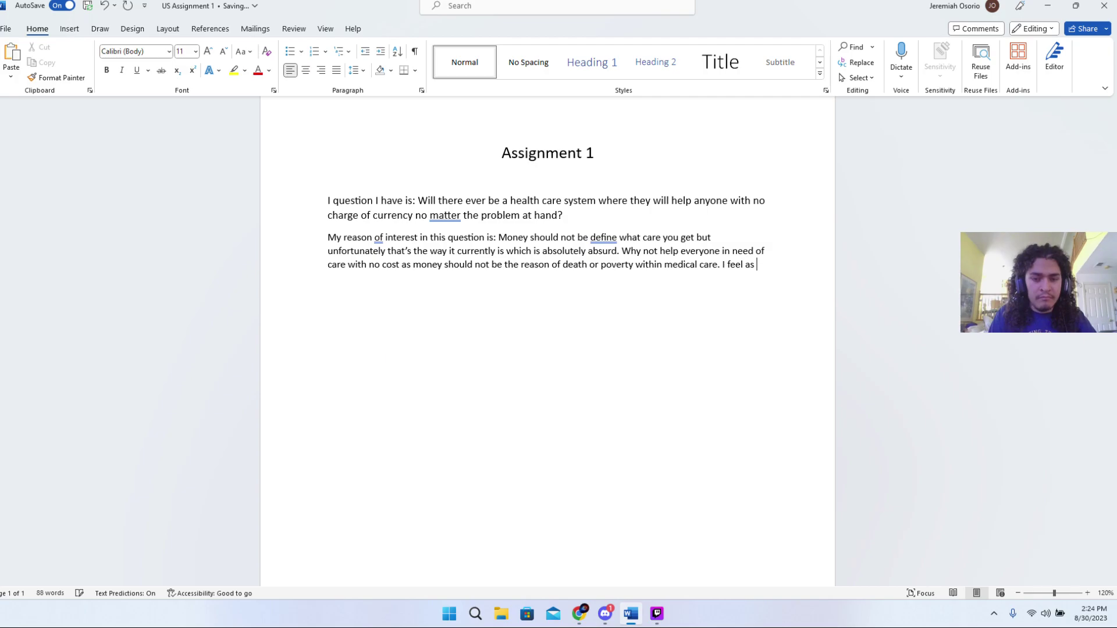
type("we ")
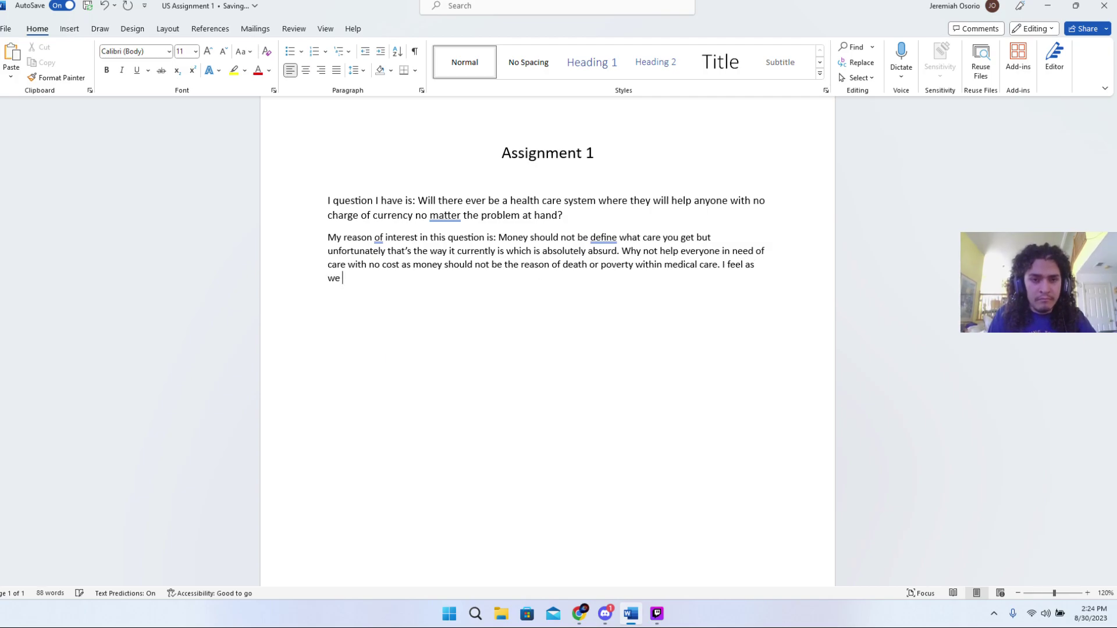
type("the peo0ple")
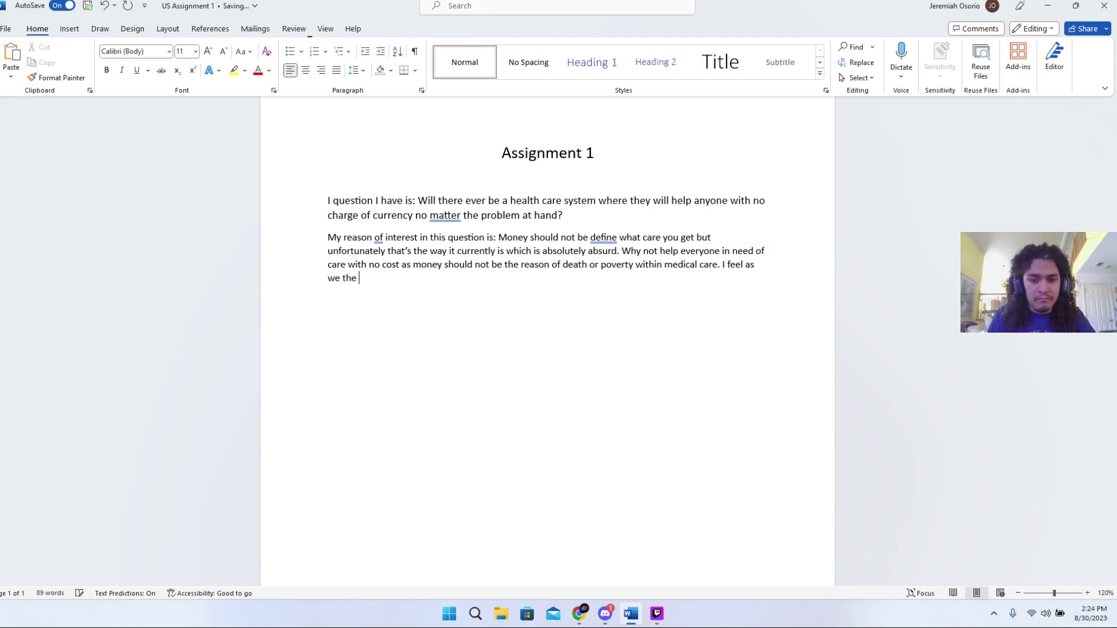
key("BackSpace")
key("BackSpace")
key("BackSpace")
key("BackSpace")
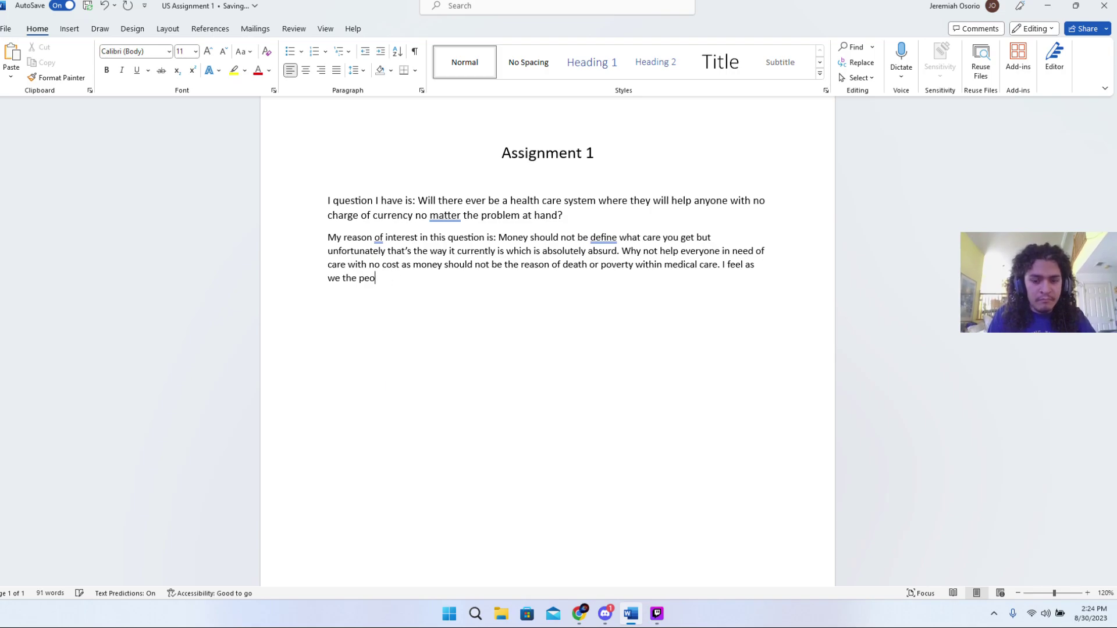
type("ple")
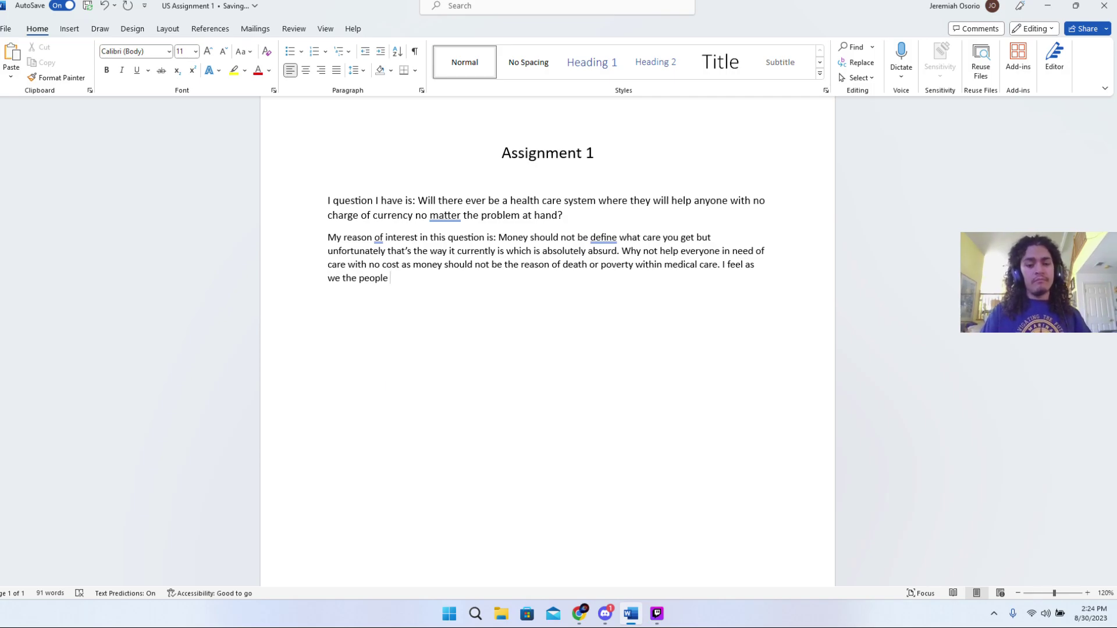
- Continue it with 'can override the system and command', fixing typos
type("can ove")
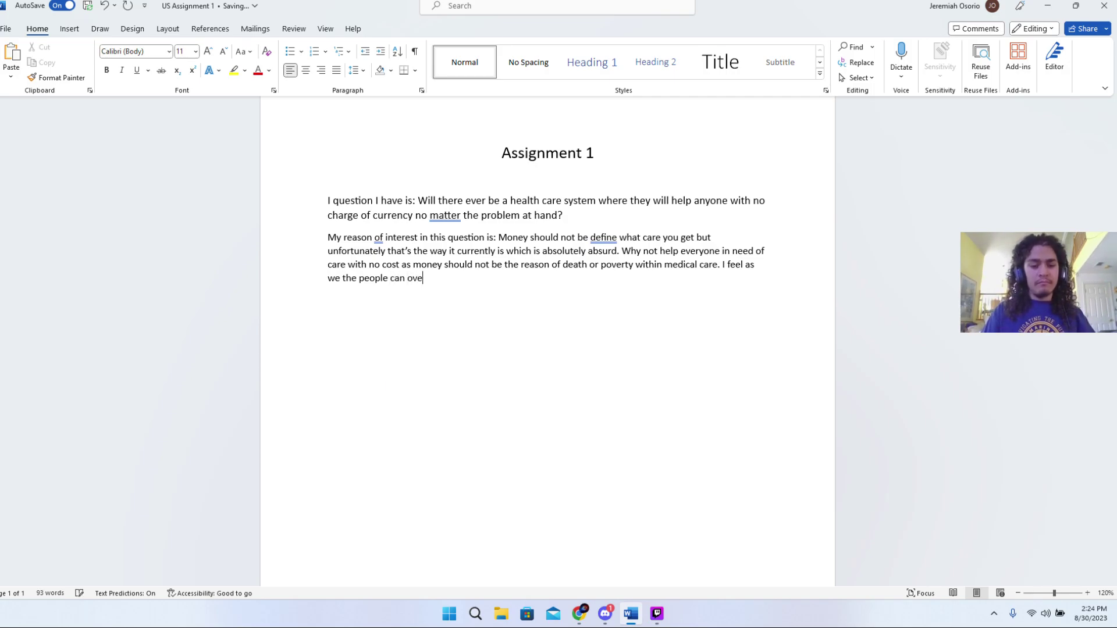
type("rride")
key("BackSpace")
key("BackSpace")
type("de for")
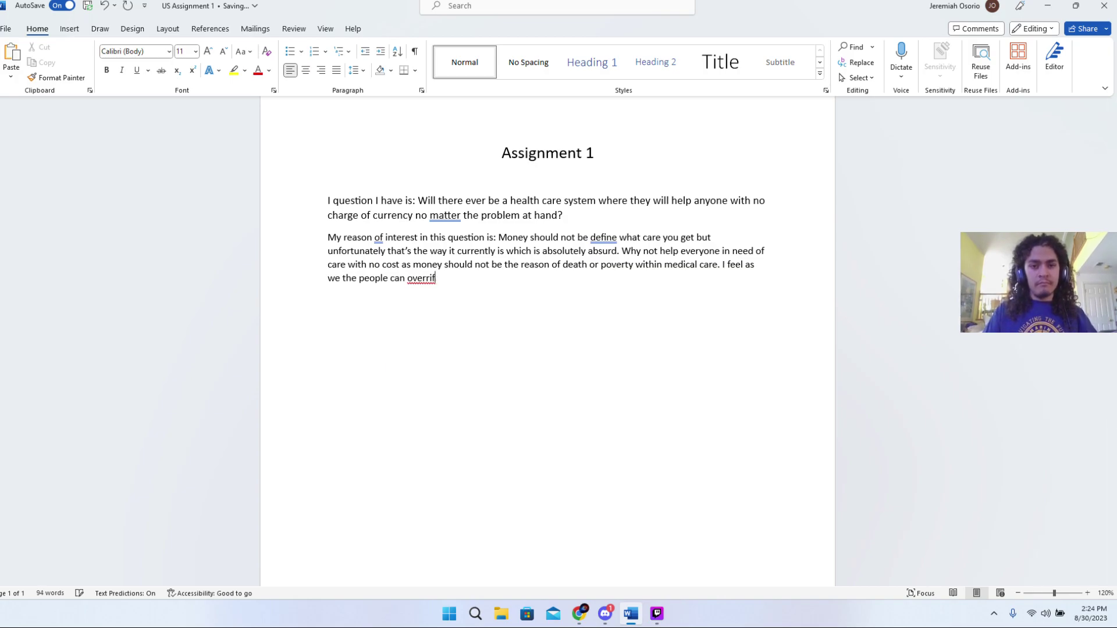
key("BackSpace")
type("de the s")
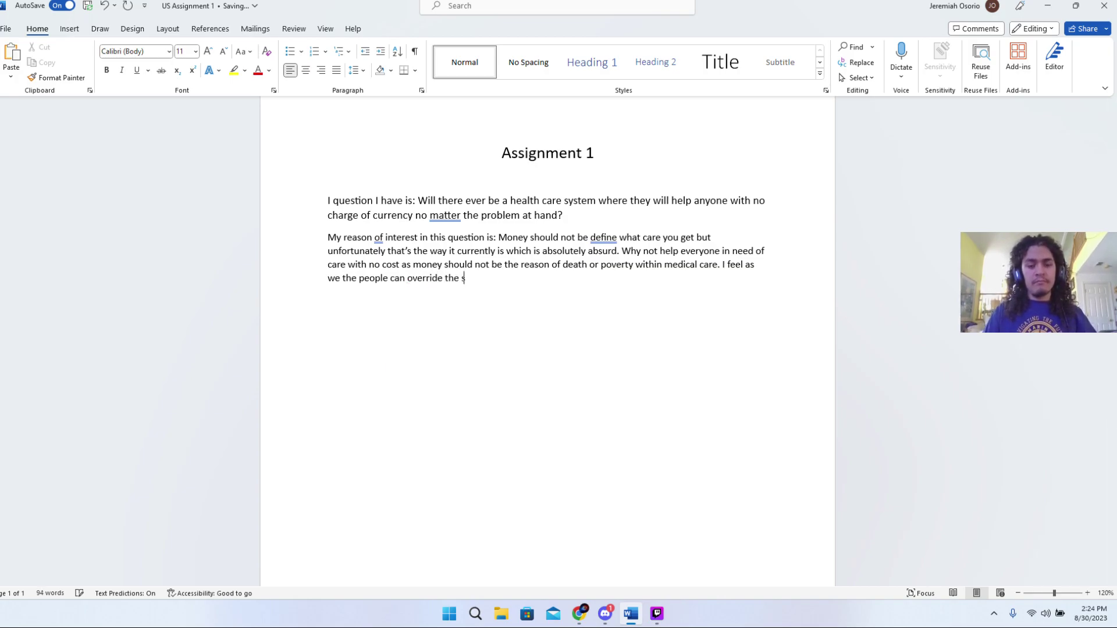
type("yte")
key("BackSpace")
key("BackSpace")
key("BackSpace")
type("ys")
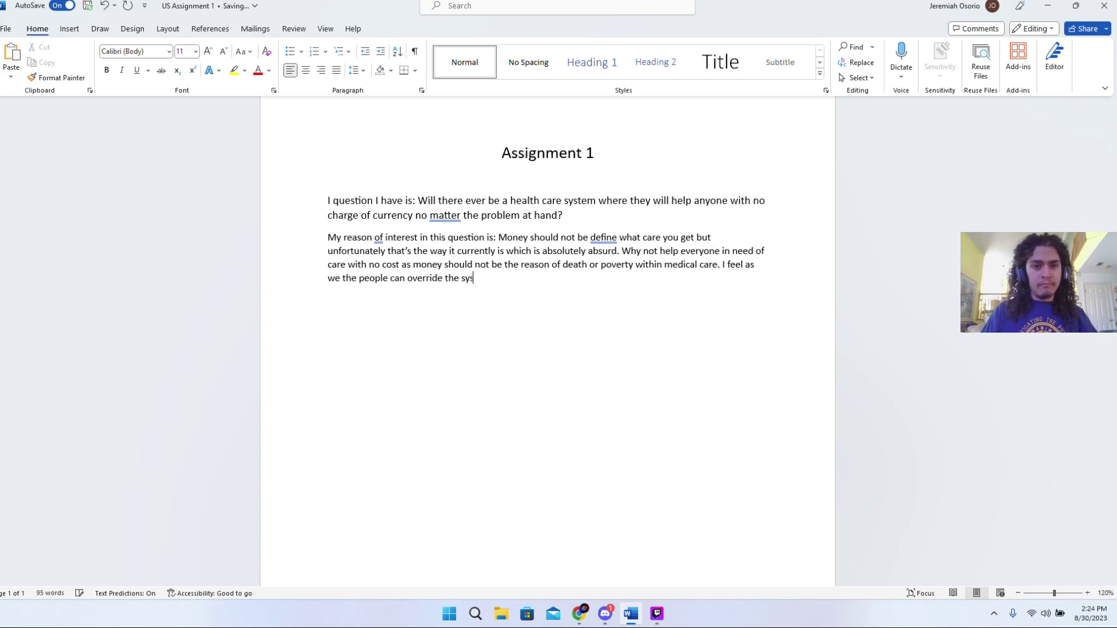
type("tem")
key("BackSpace")
key("BackSpace")
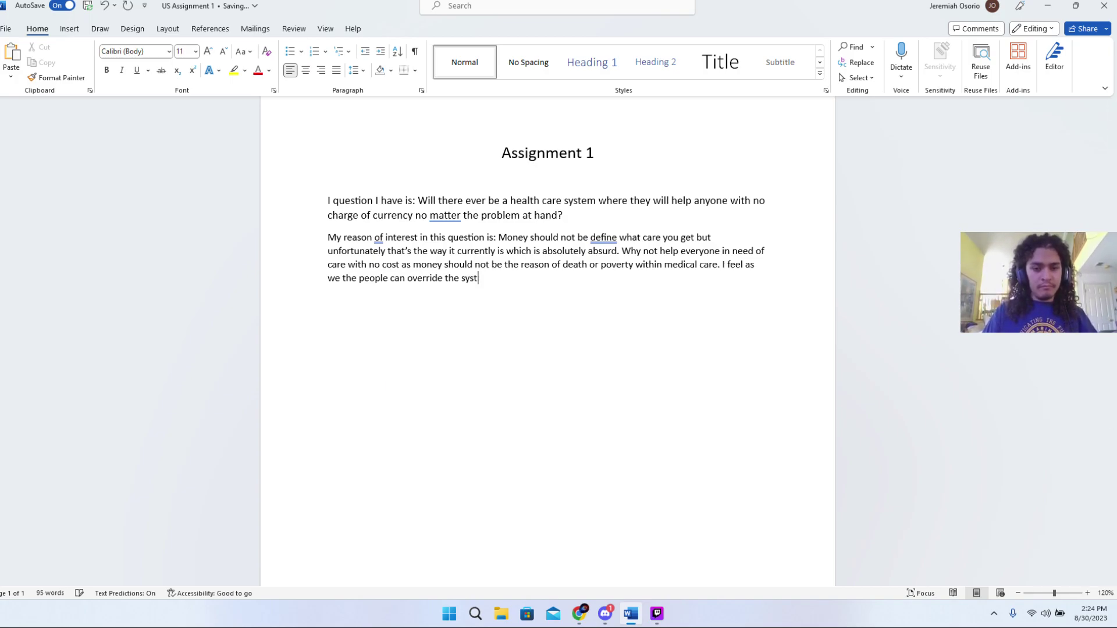
type("em an ")
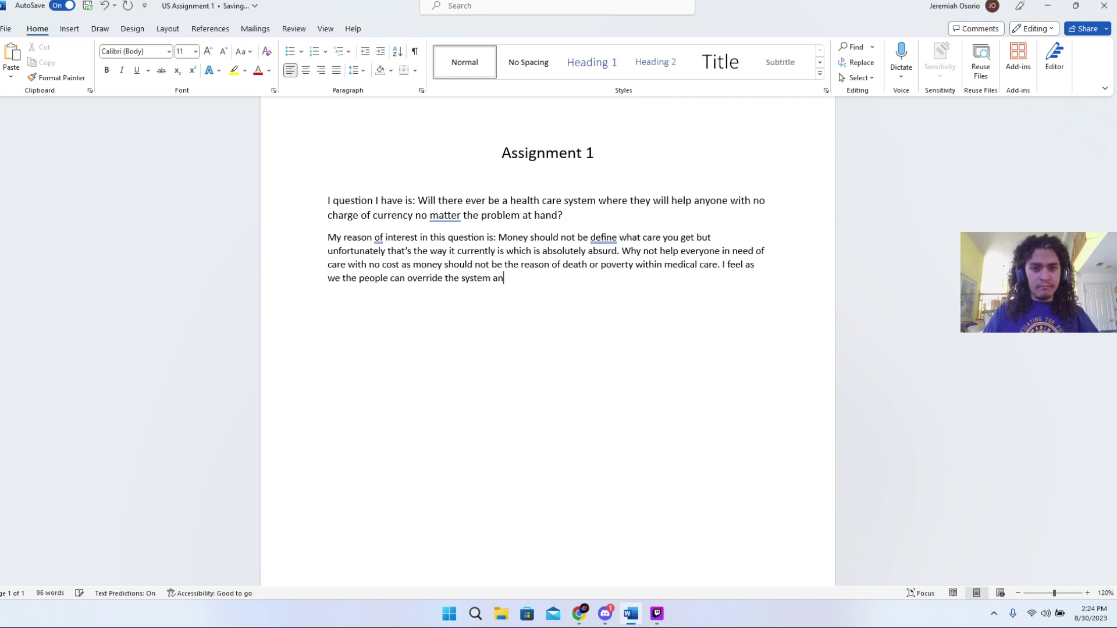
type("d command")
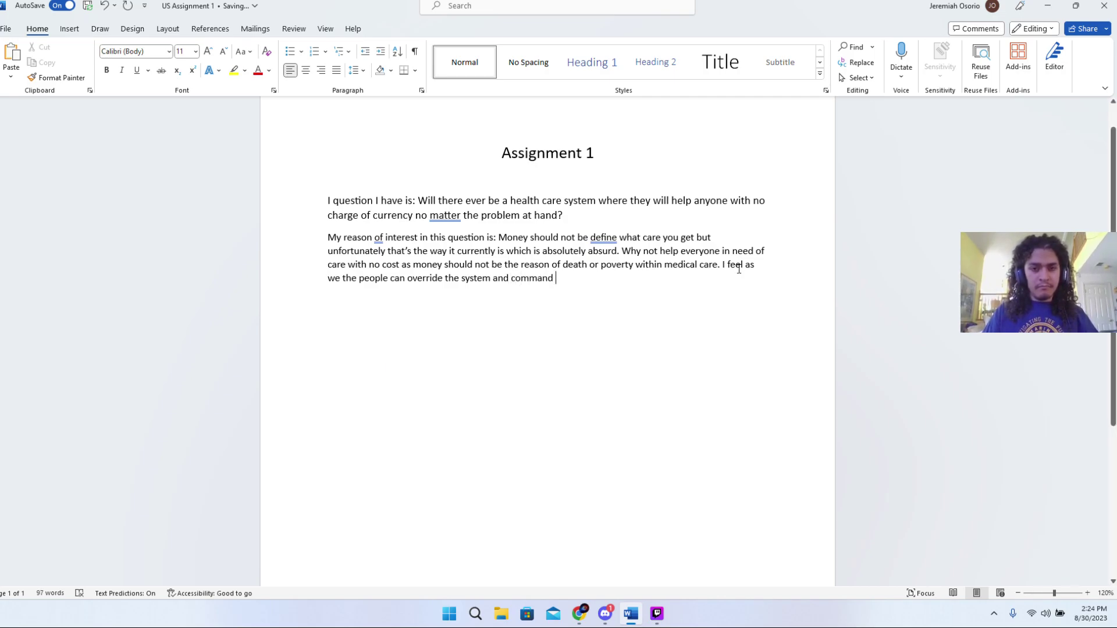
- Dismiss the accidental Go To box and end with 'the best health care is suitable for anyone.'
key("ctrl+g")
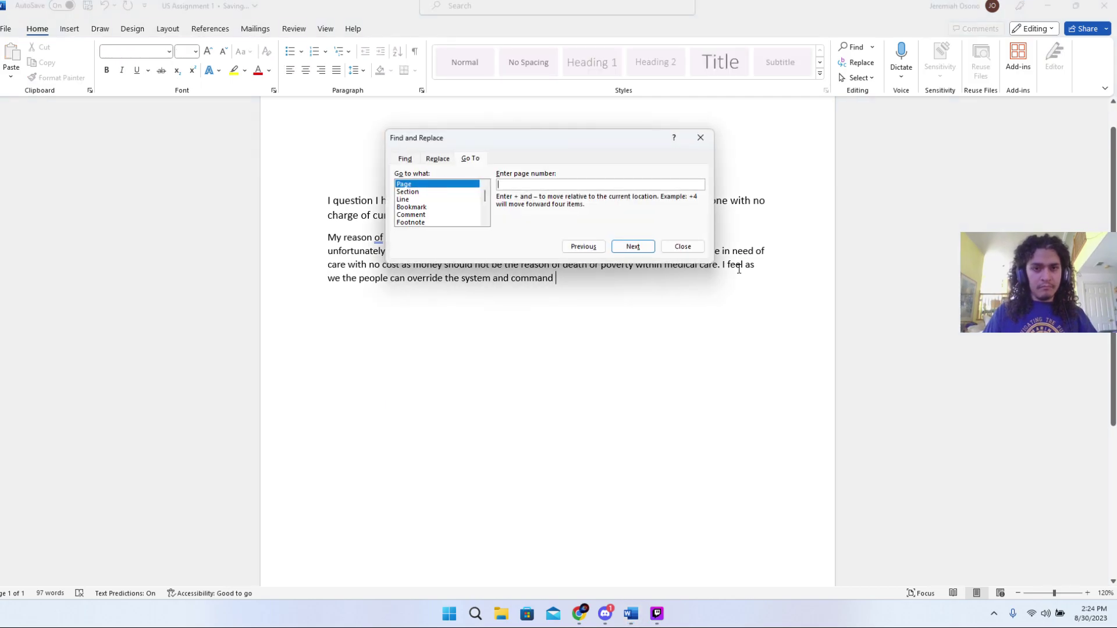
left_click(700, 137)
type("he")
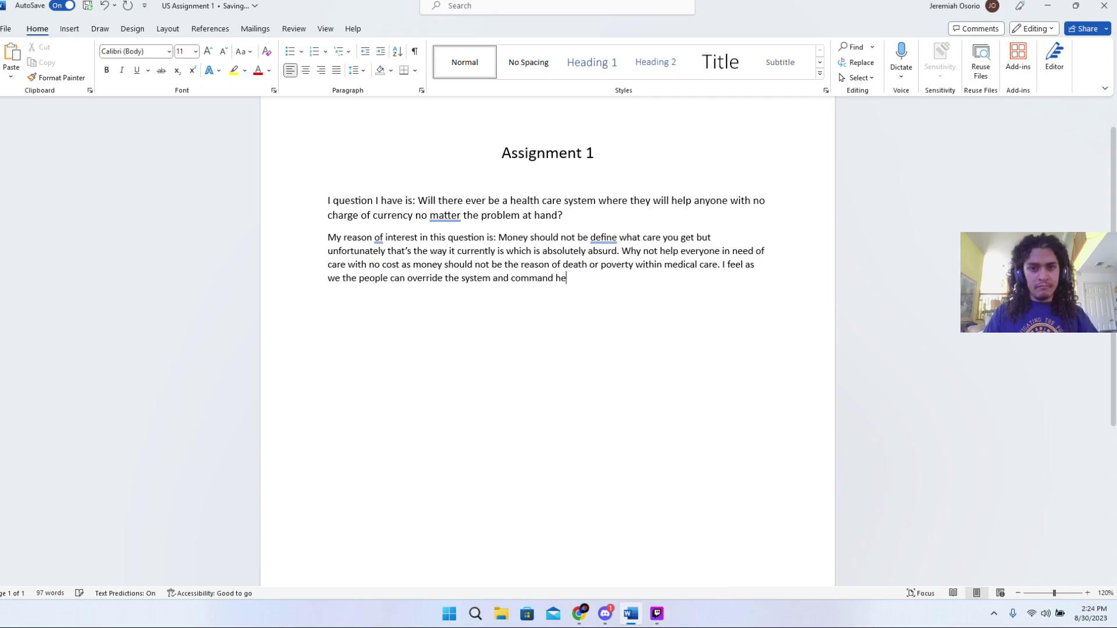
type("alth care")
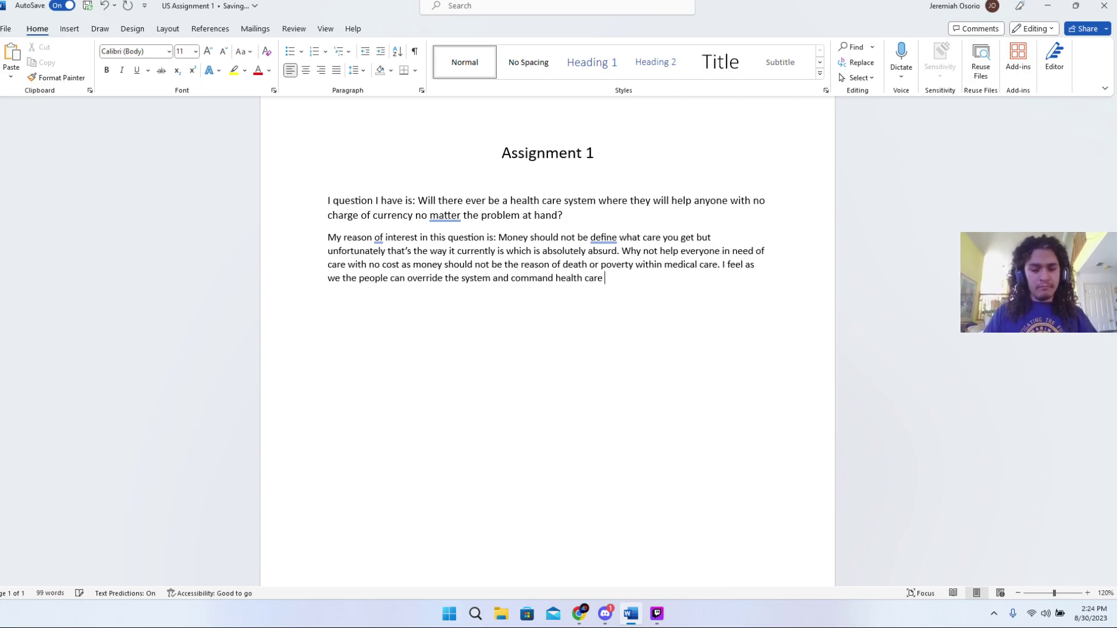
type(" is su")
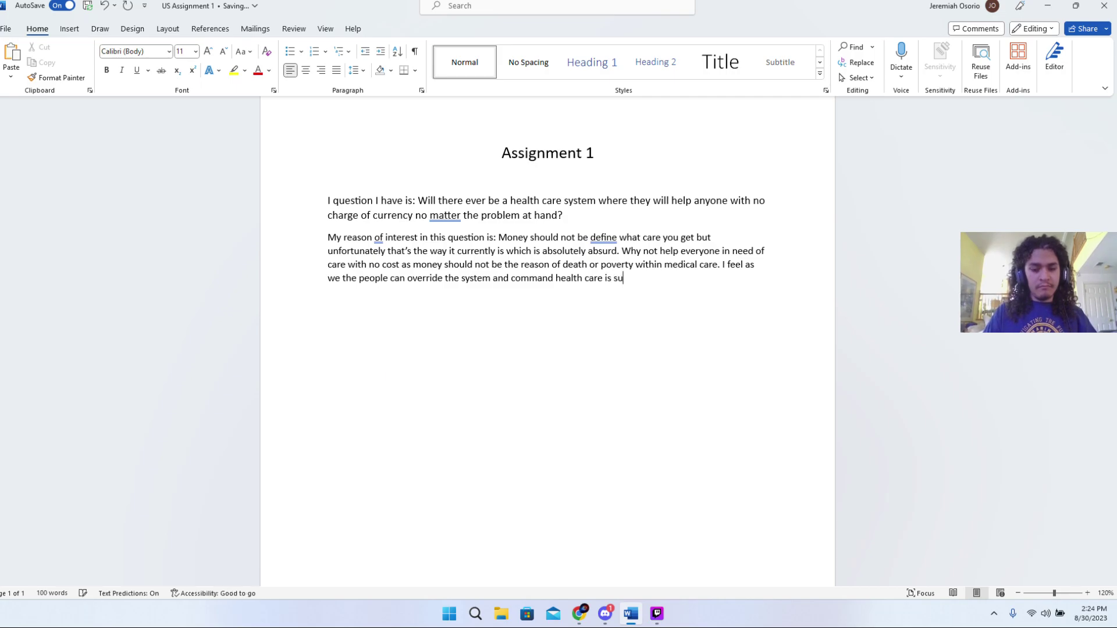
type("ita")
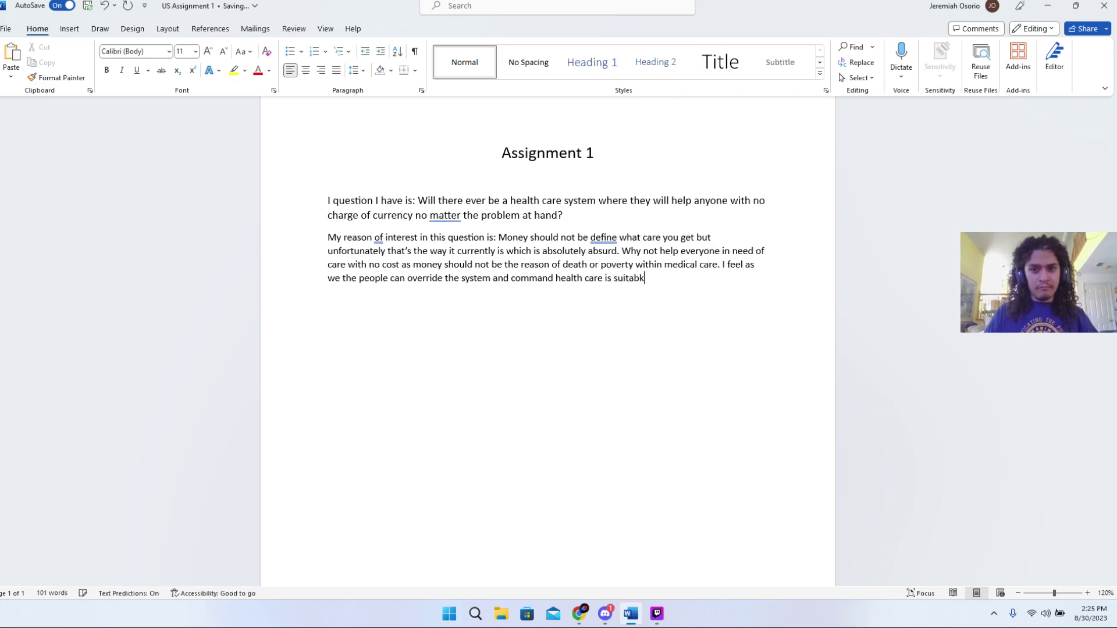
key("BackSpace")
key("BackSpace")
key("BackSpace")
key("BackSpace")
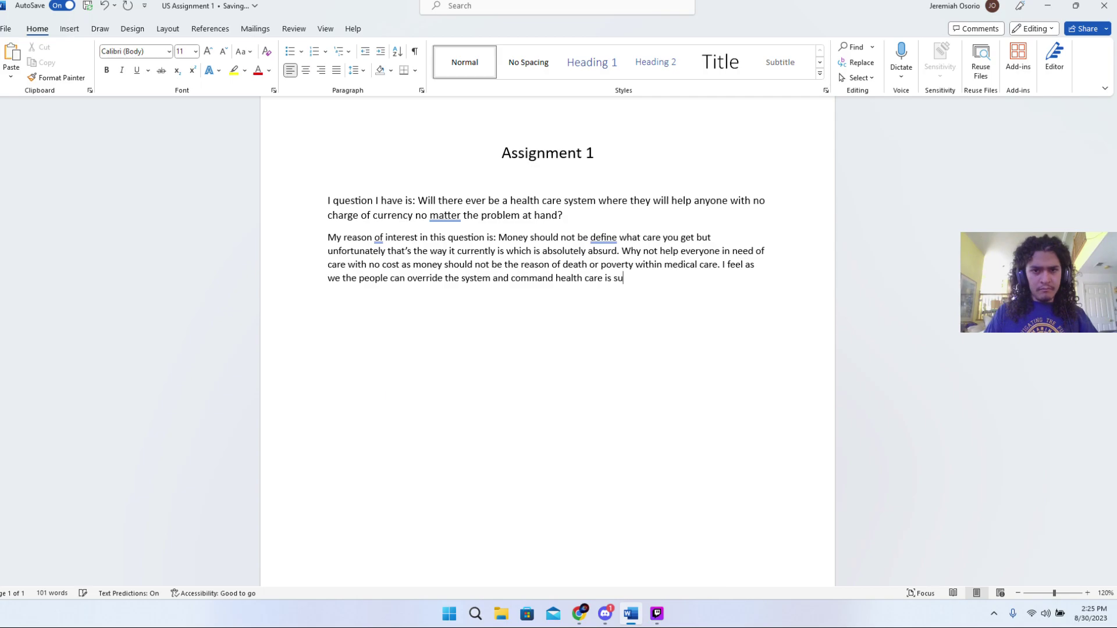
key("BackSpace")
key("BackSpace")
key("BackSpace")
key("BackSpace")
key("BackSpace")
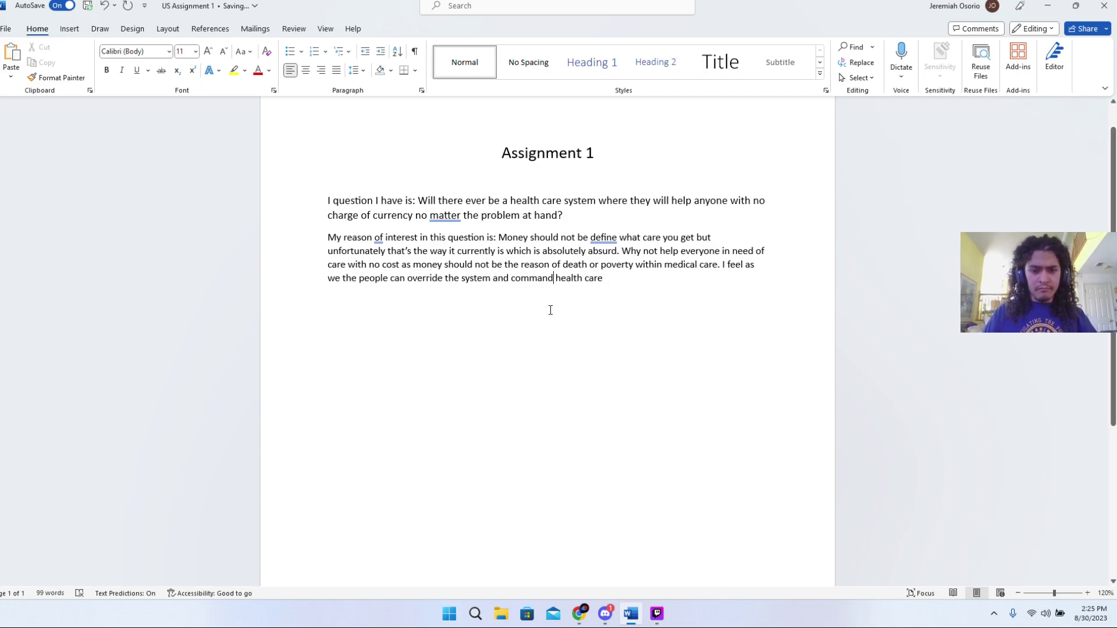
type("the best")
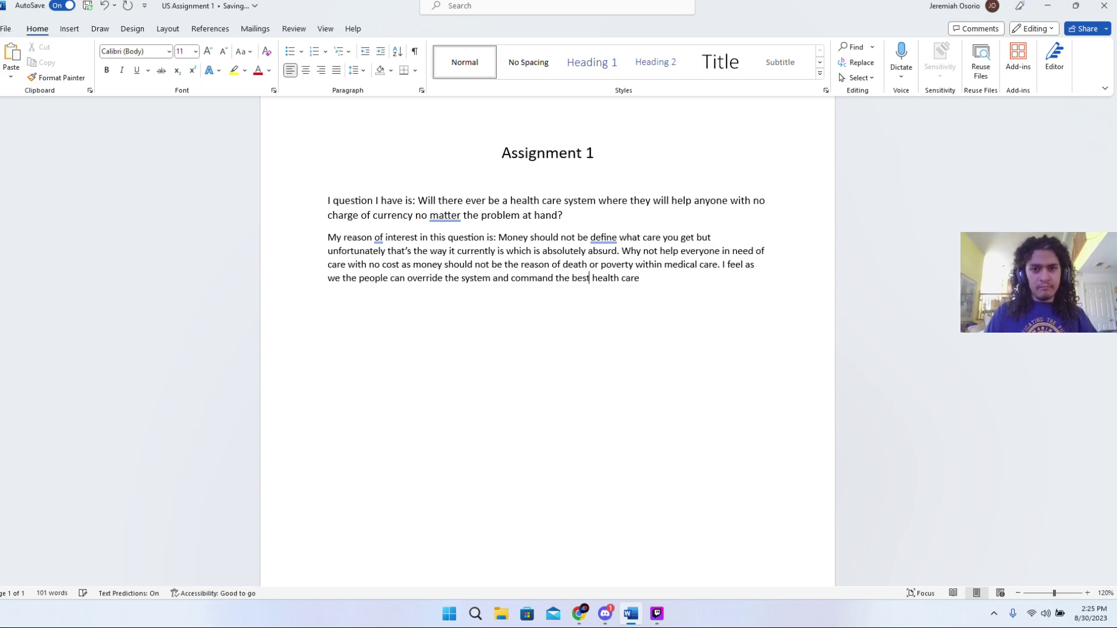
left_click(640, 284)
type(".")
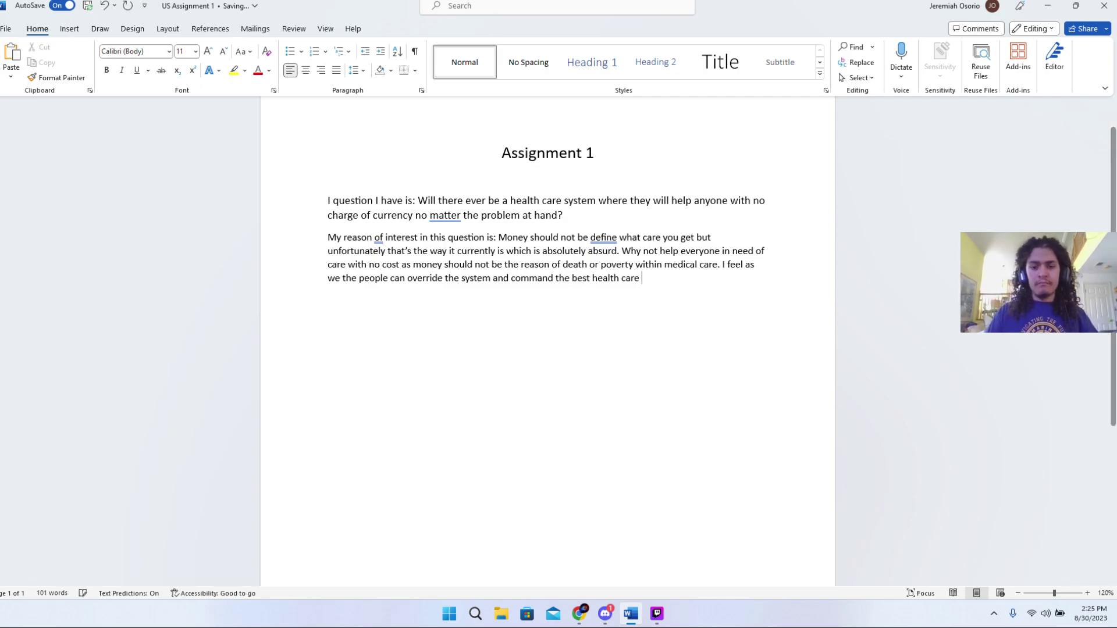
key("BackSpace")
type("is suit")
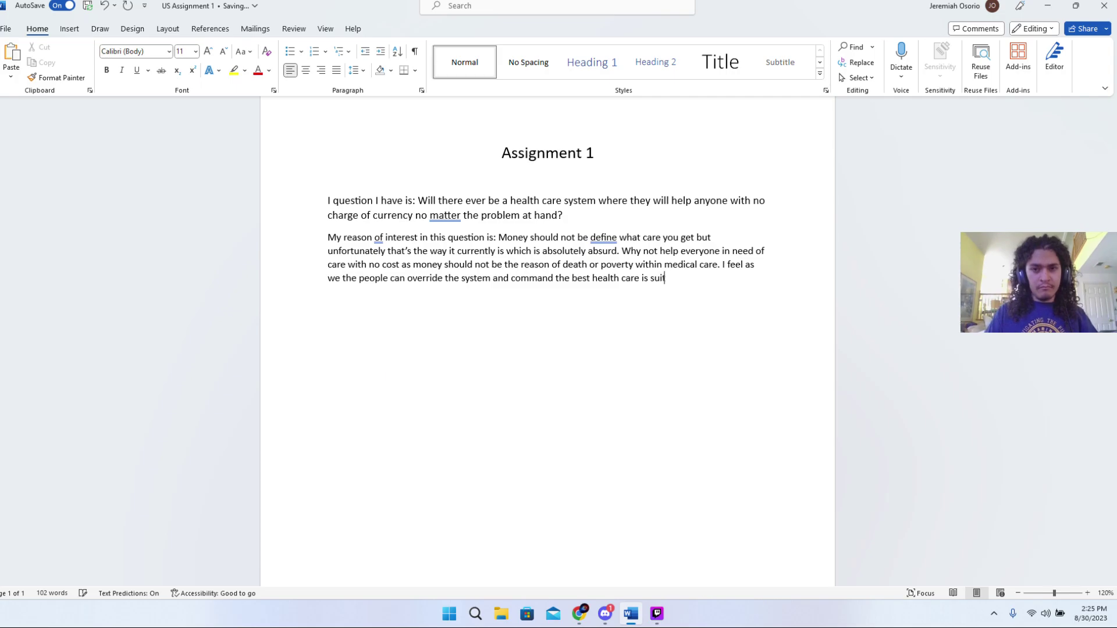
type("able for anyone")
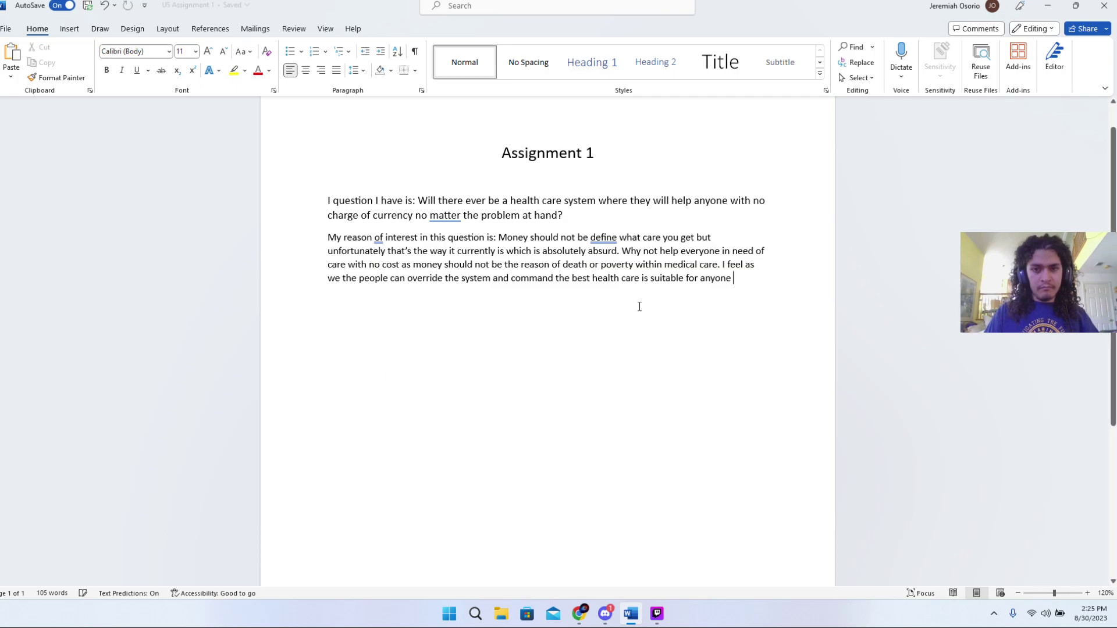
type(".")
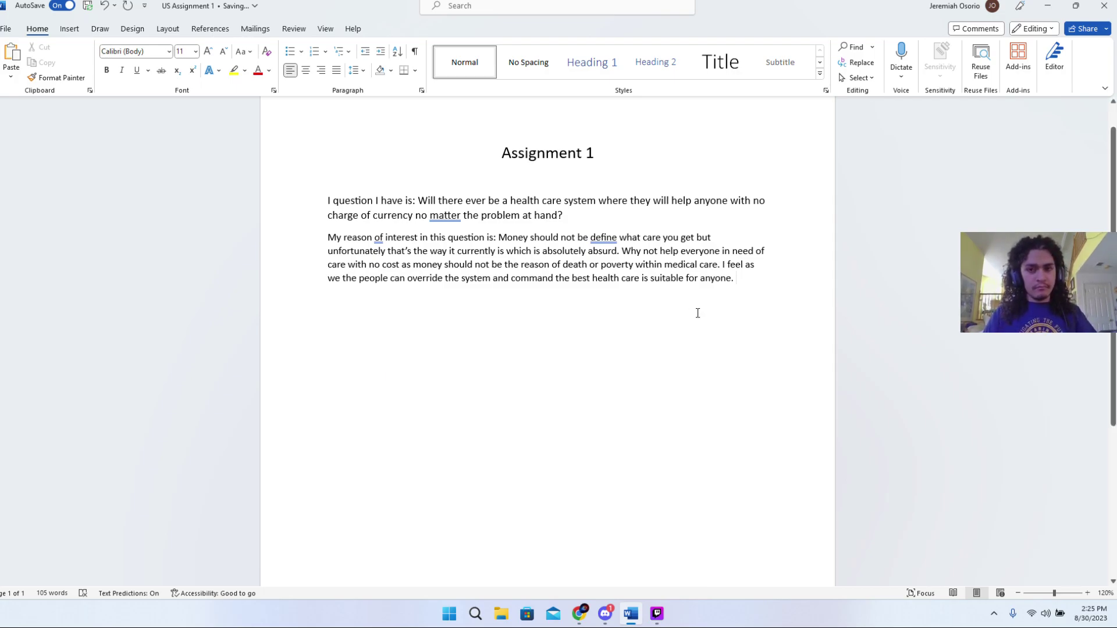
- Add 'Humans created money to control the world… but this shall be no more.' and begin 'With that state'
type("Human")
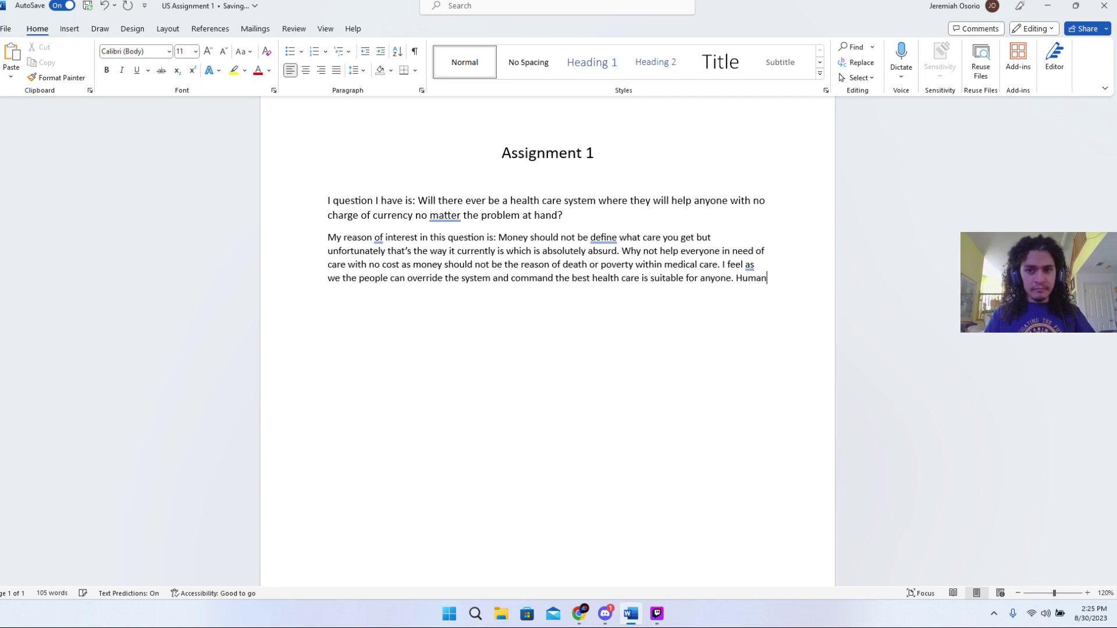
type("s ")
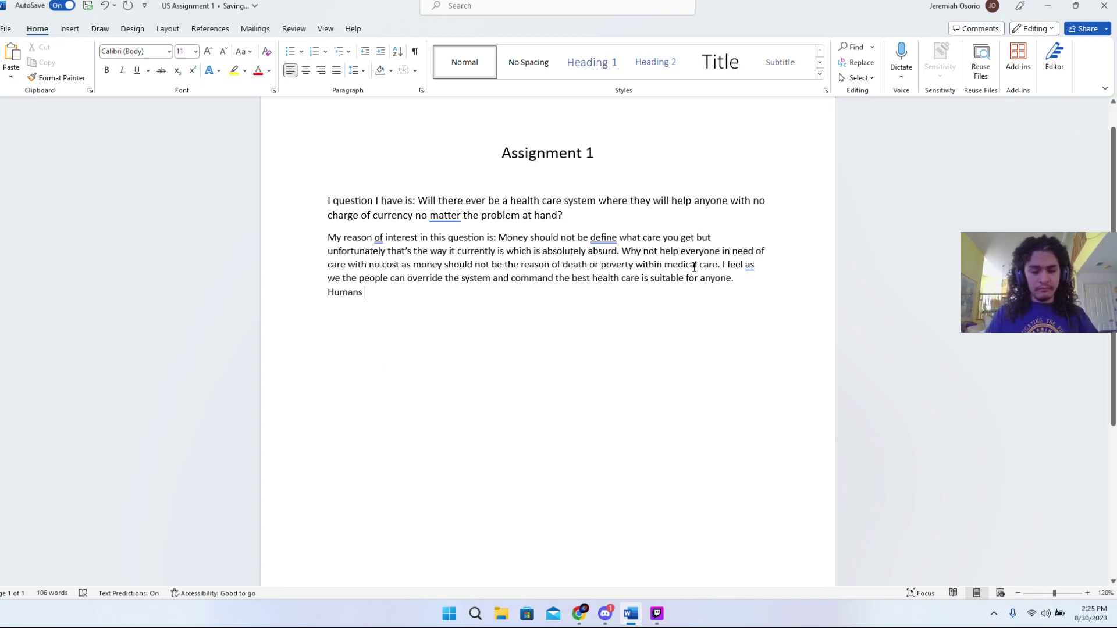
type("wi")
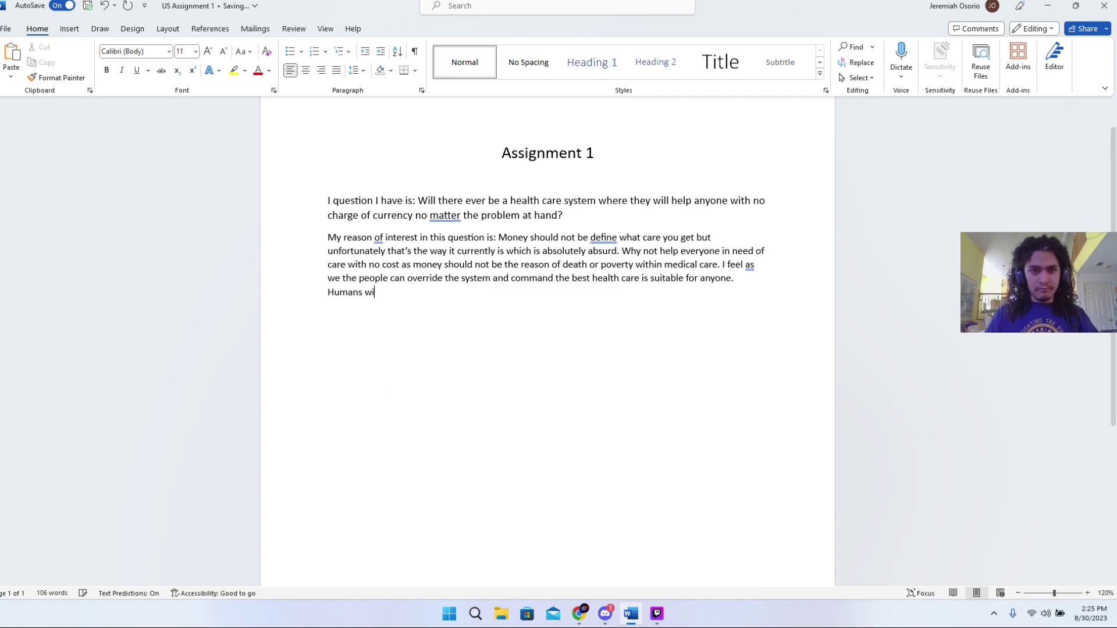
type("ll thrive")
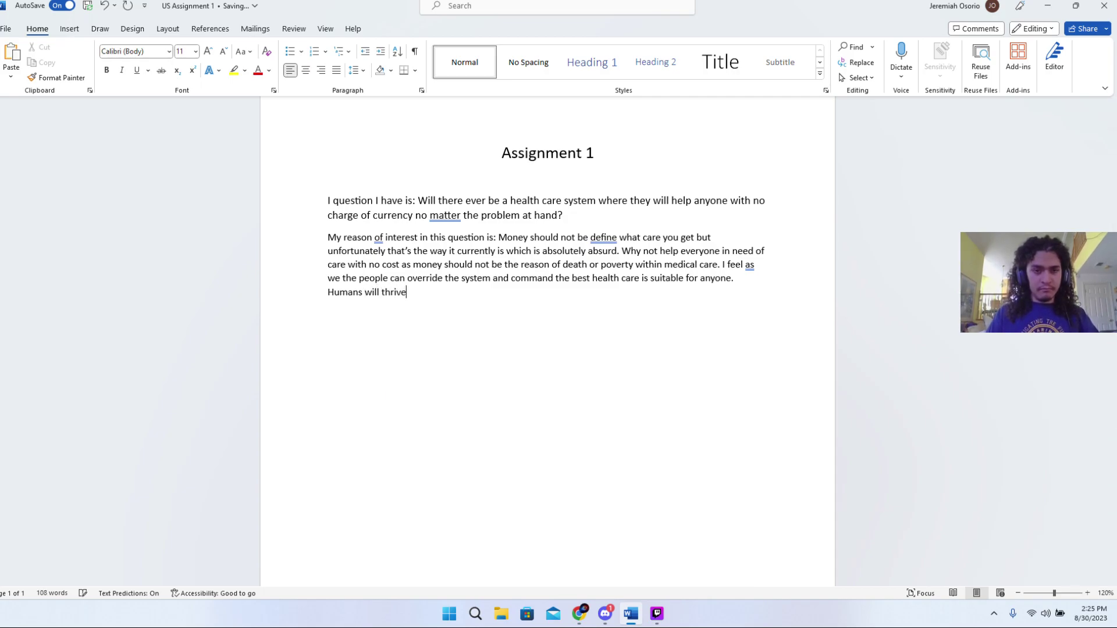
type(" off o")
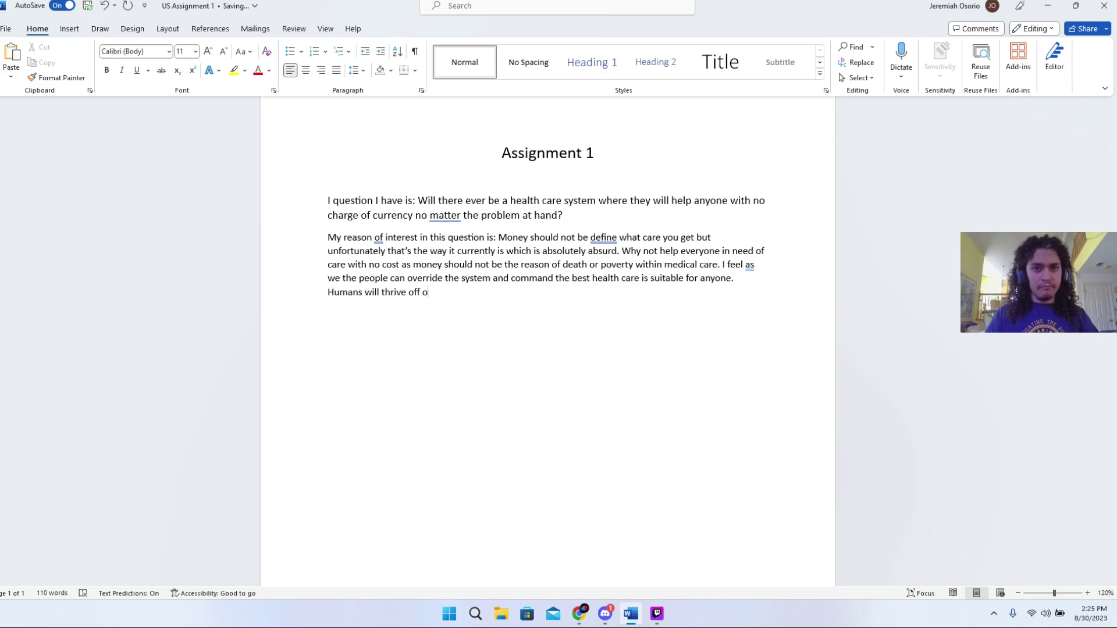
key("BackSpace")
key("BackSpace")
key("BackSpace")
key("BackSpace")
key("BackSpace")
key("BackSpace")
key("BackSpace")
key("BackSpace")
key("BackSpace")
key("BackSpace")
key("BackSpace")
key("BackSpace")
key("BackSpace")
key("BackSpace")
key("BackSpace")
key("BackSpace")
key("BackSpace")
key("BackSpace")
key("BackSpace")
key("BackSpace")
key("BackSpace")
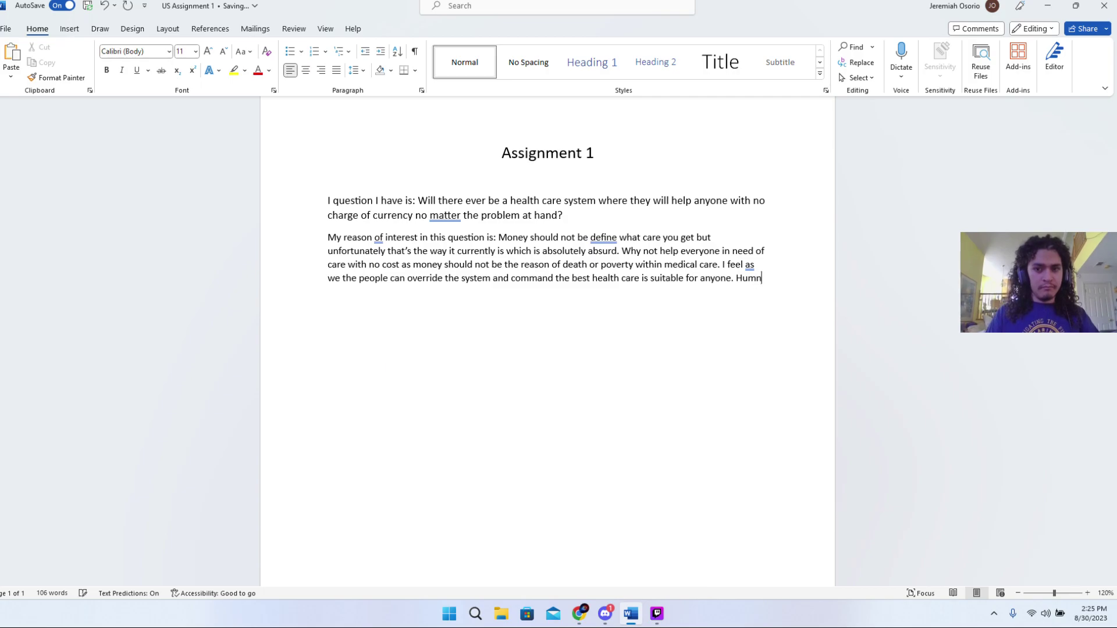
type("ans created money to")
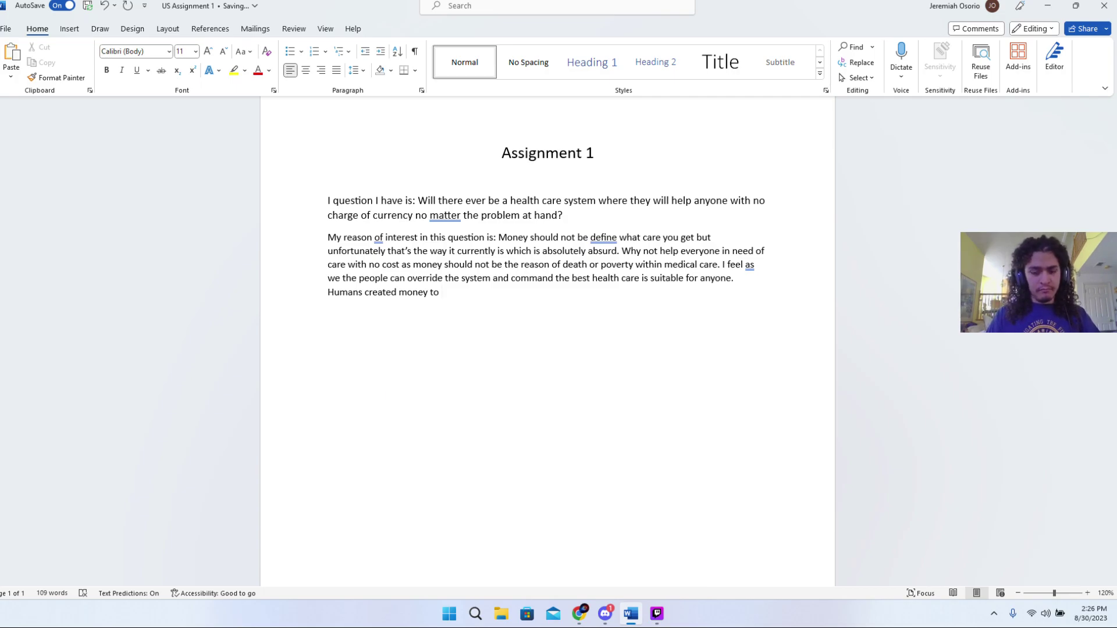
type("controll")
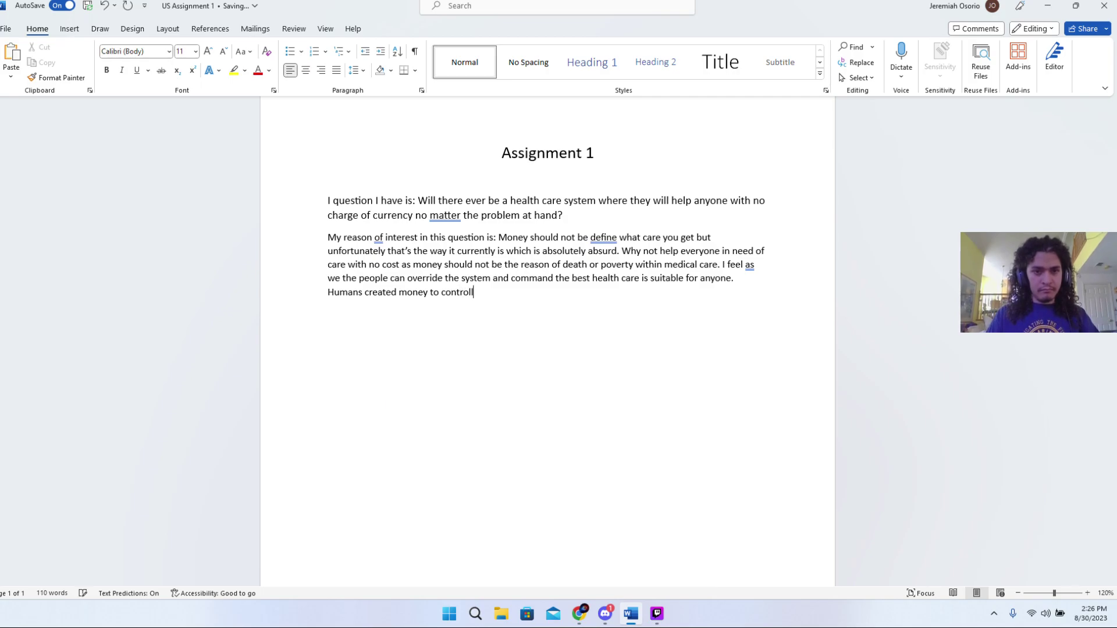
key("BackSpace")
type(" the ")
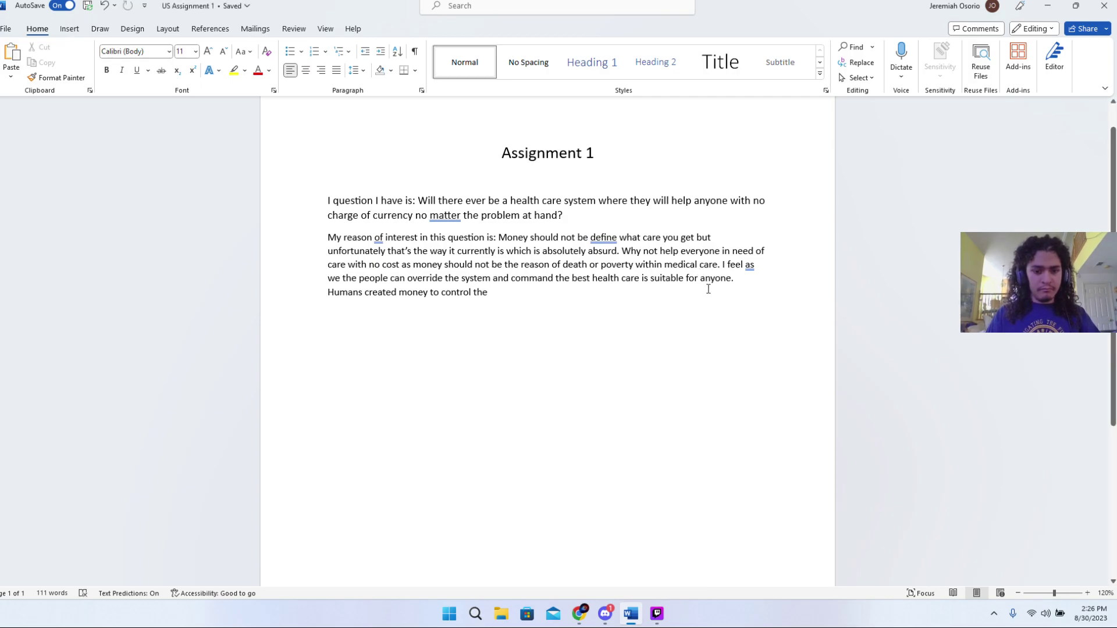
type("world ")
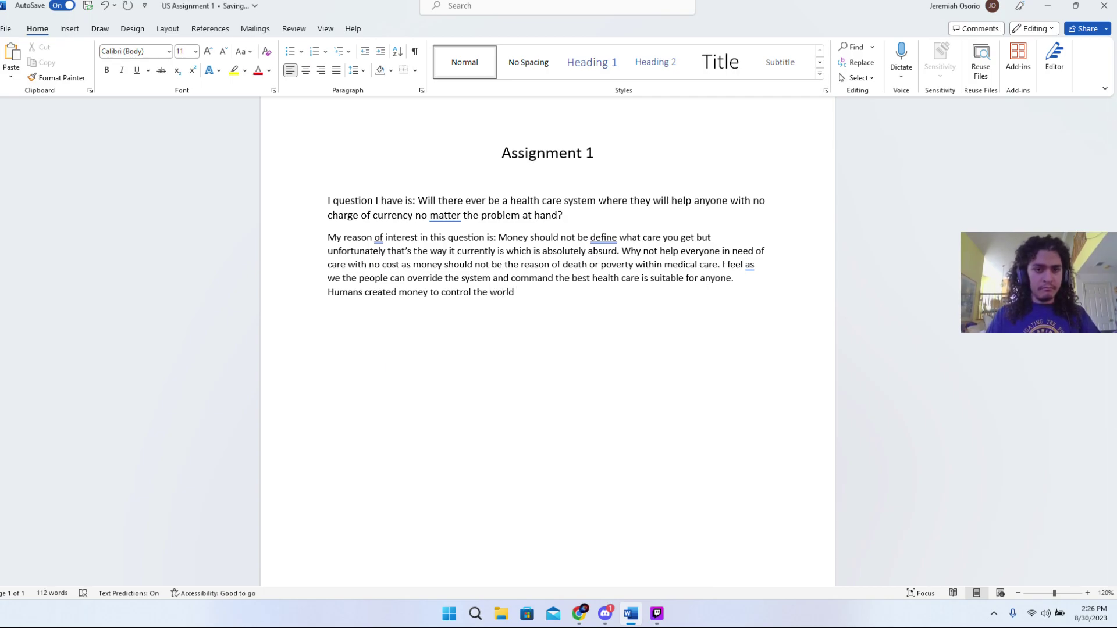
type("and ")
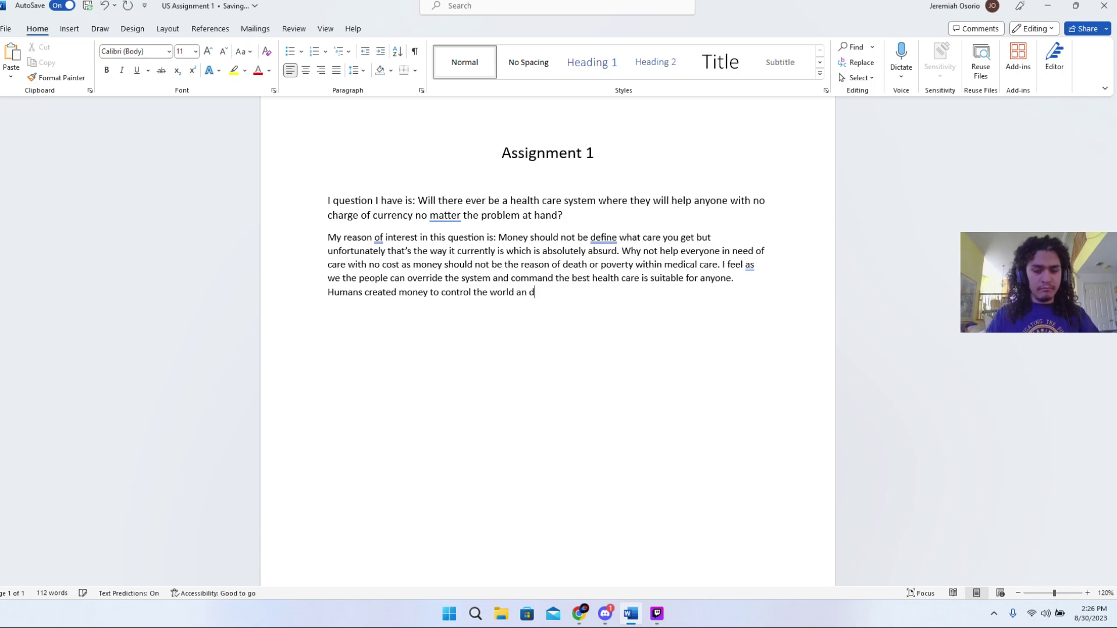
type("so far ")
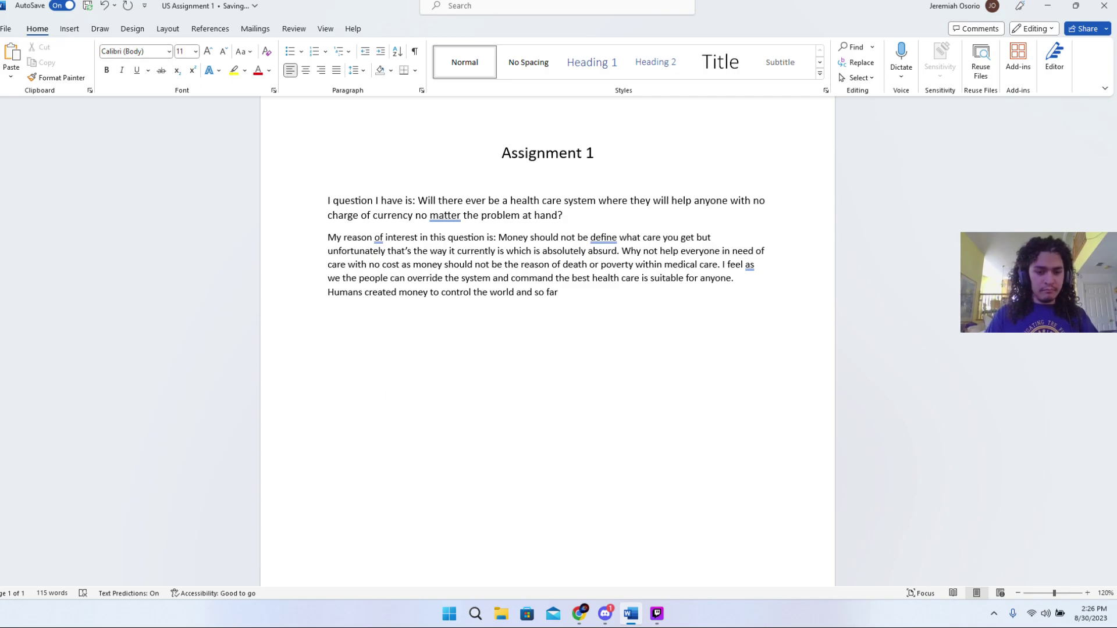
type("i")
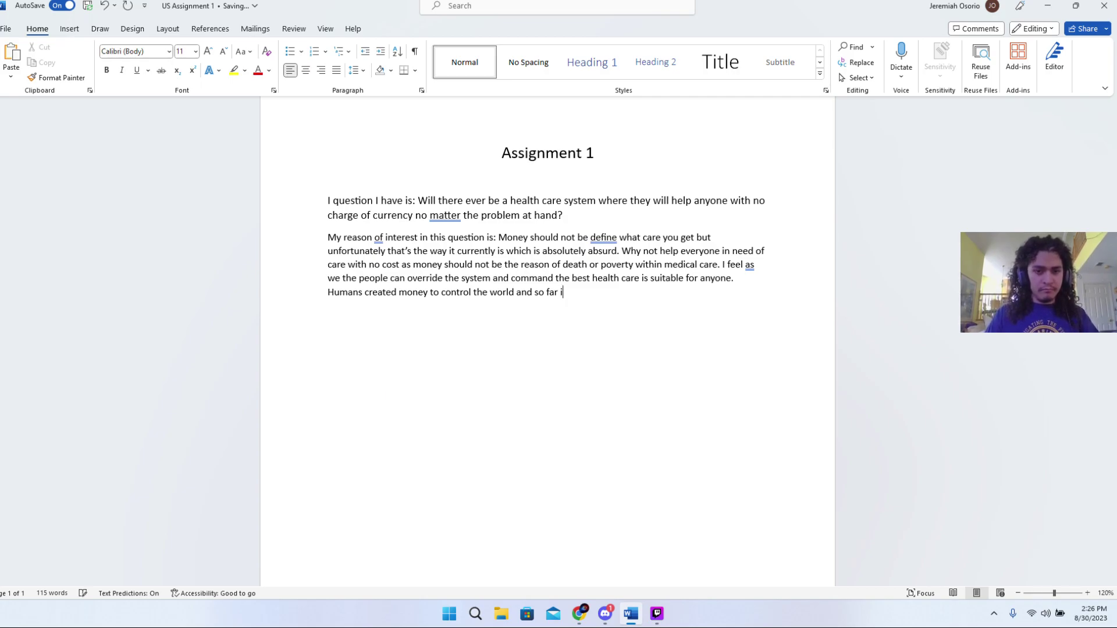
type("t has ")
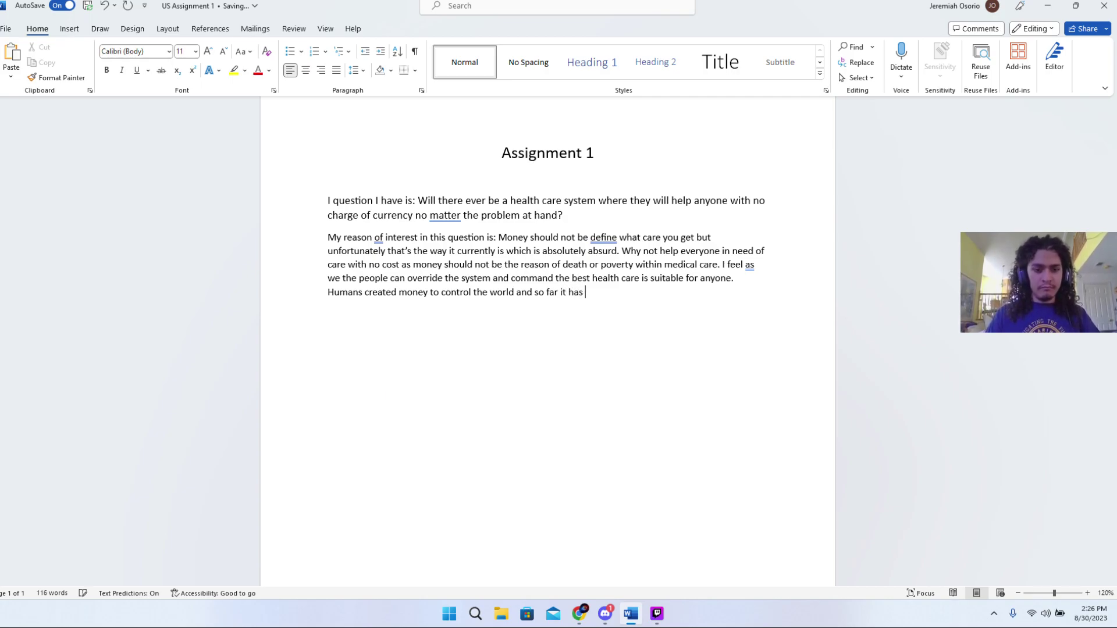
type("worlked in t")
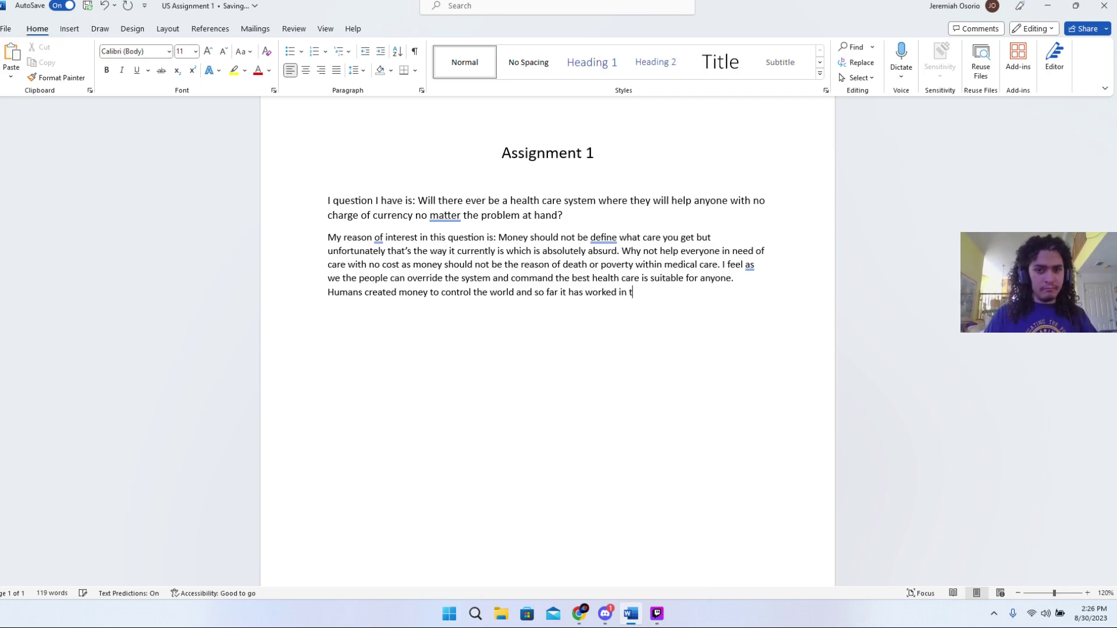
type("here ")
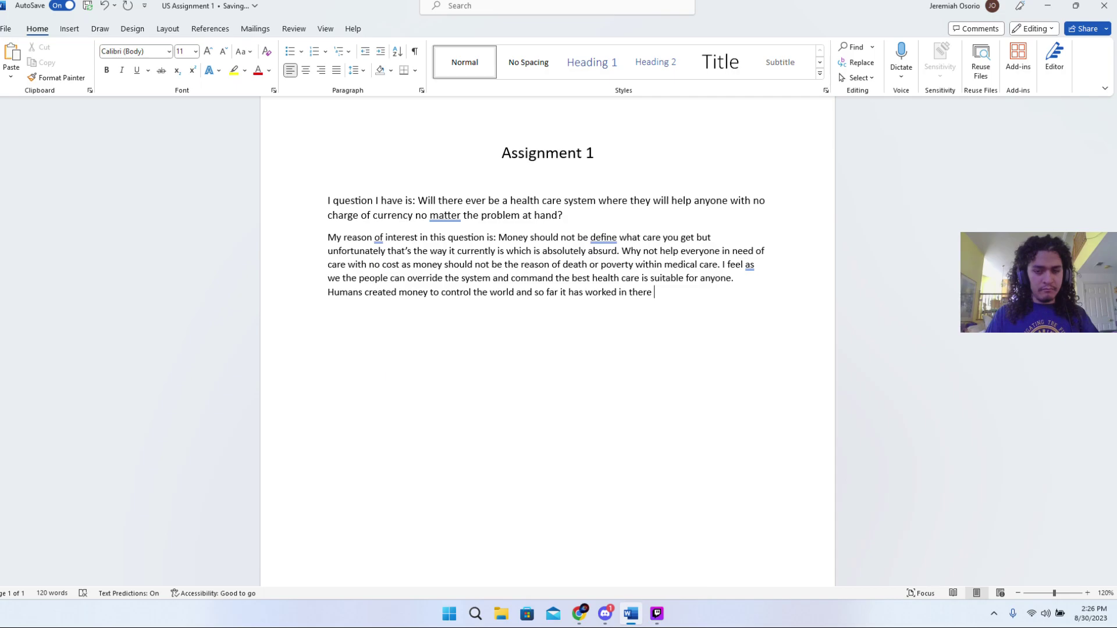
type("favor")
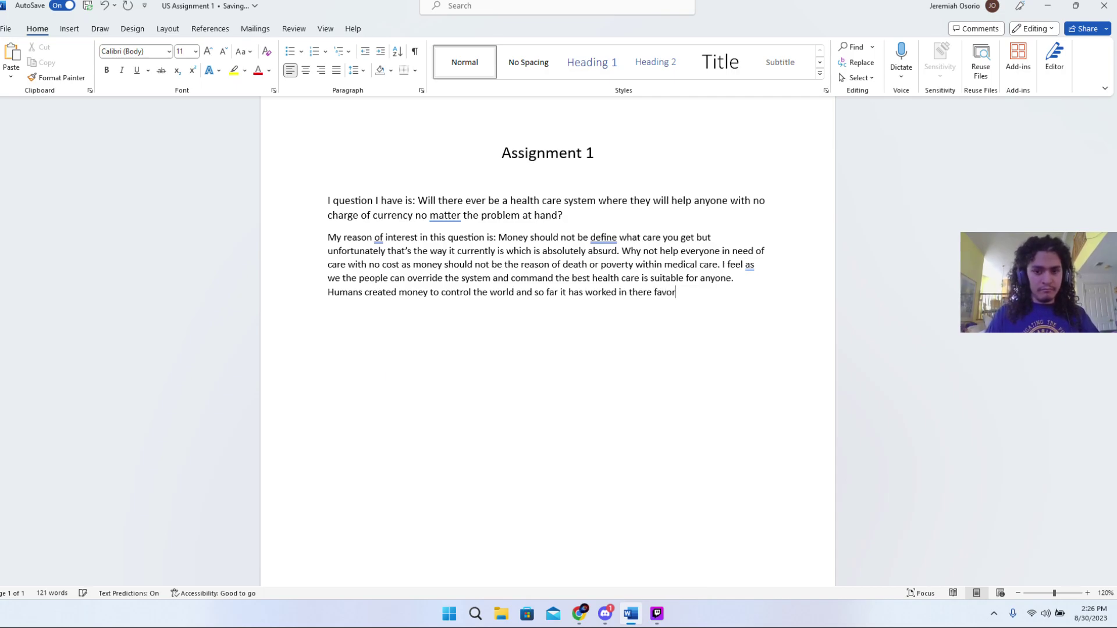
type(" but ")
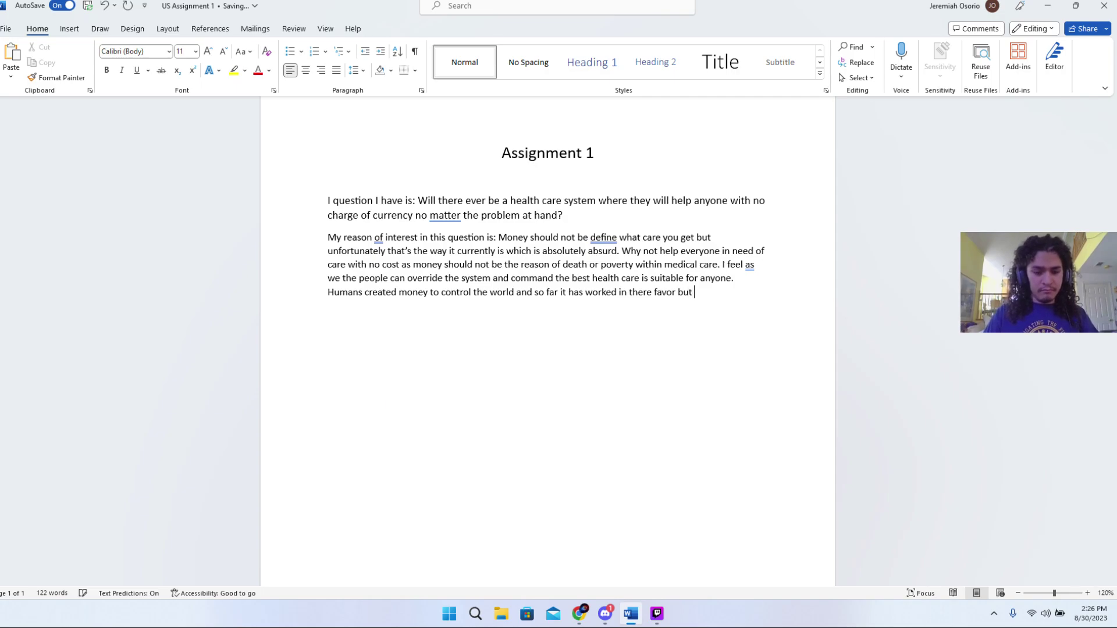
type("this s")
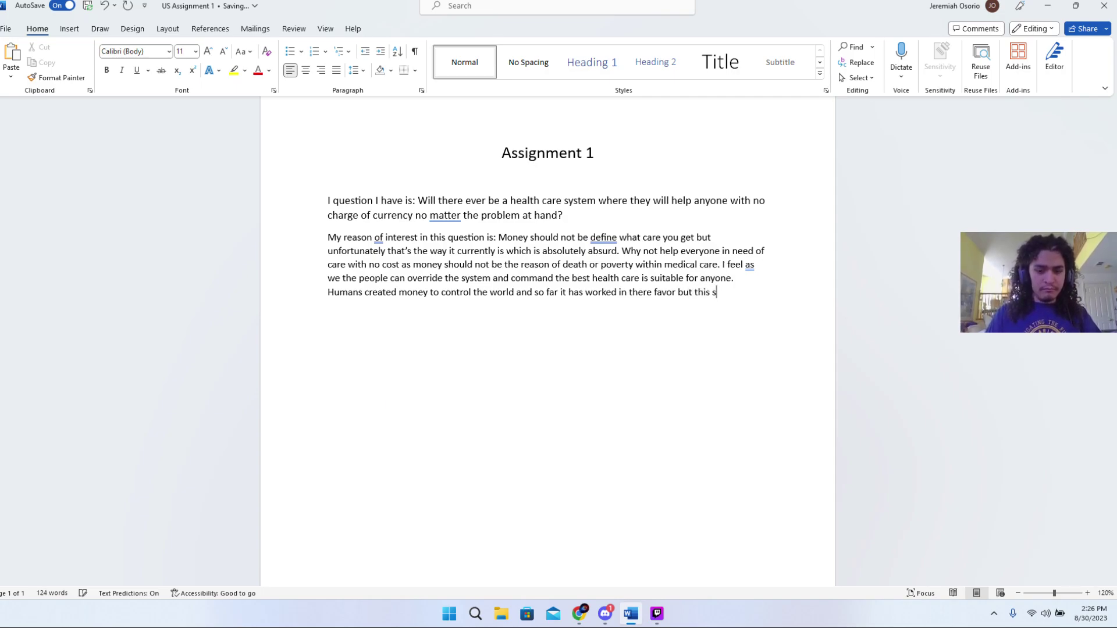
type("hall be")
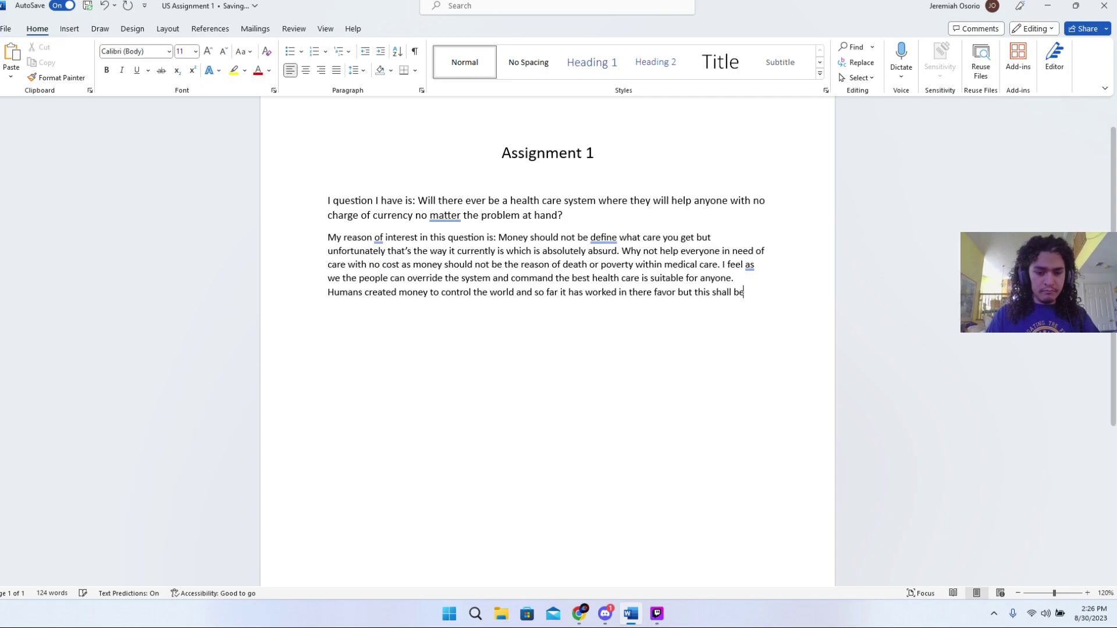
type(" no more")
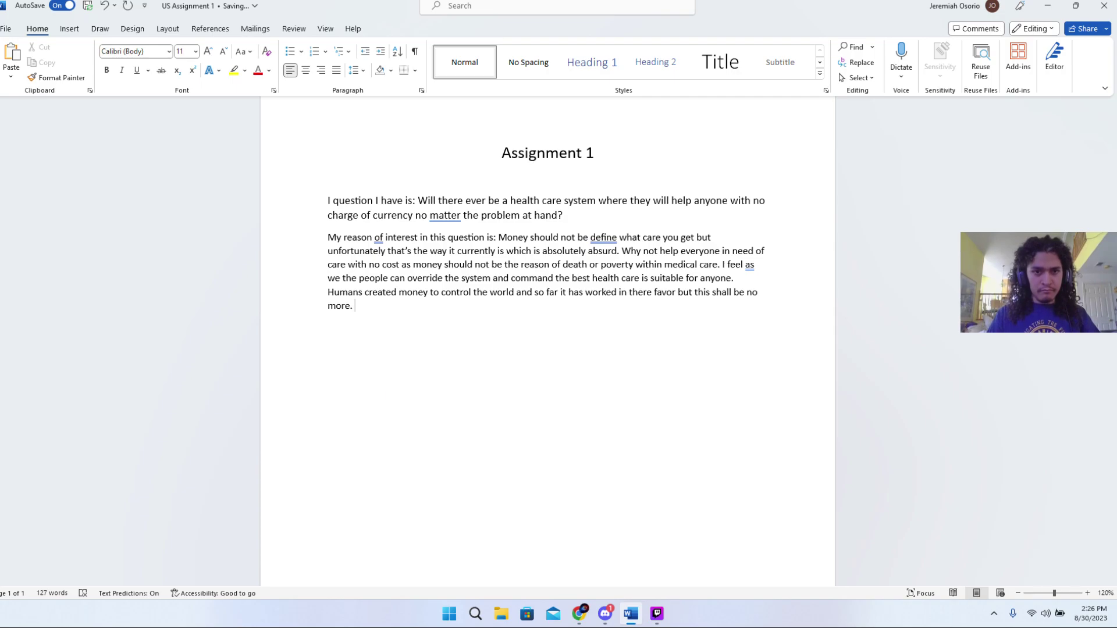
type(". With that")
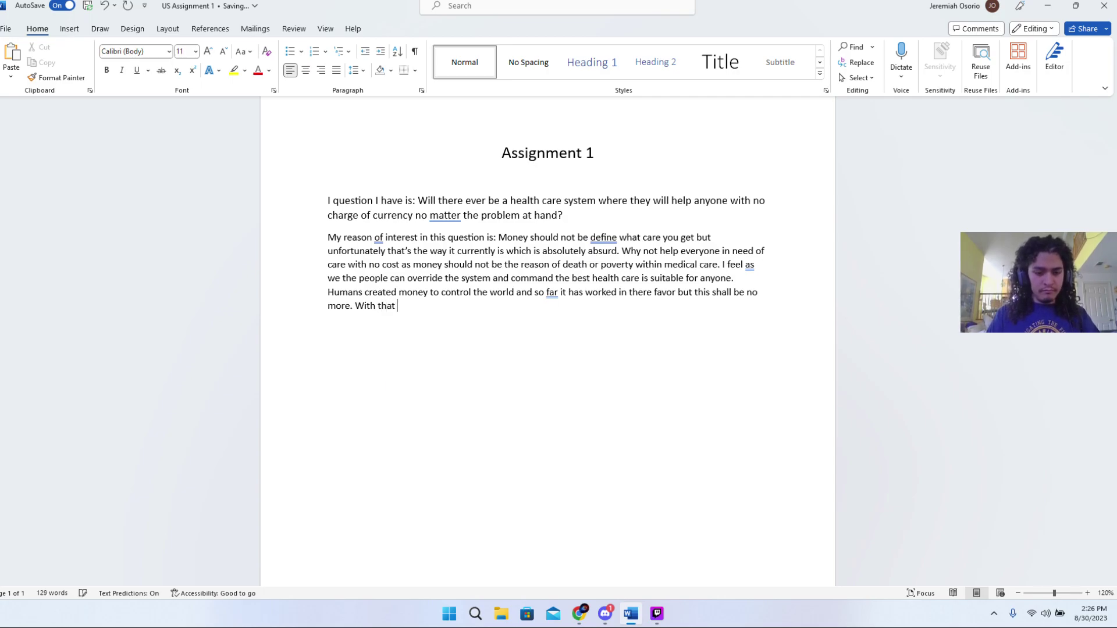
type(" sta")
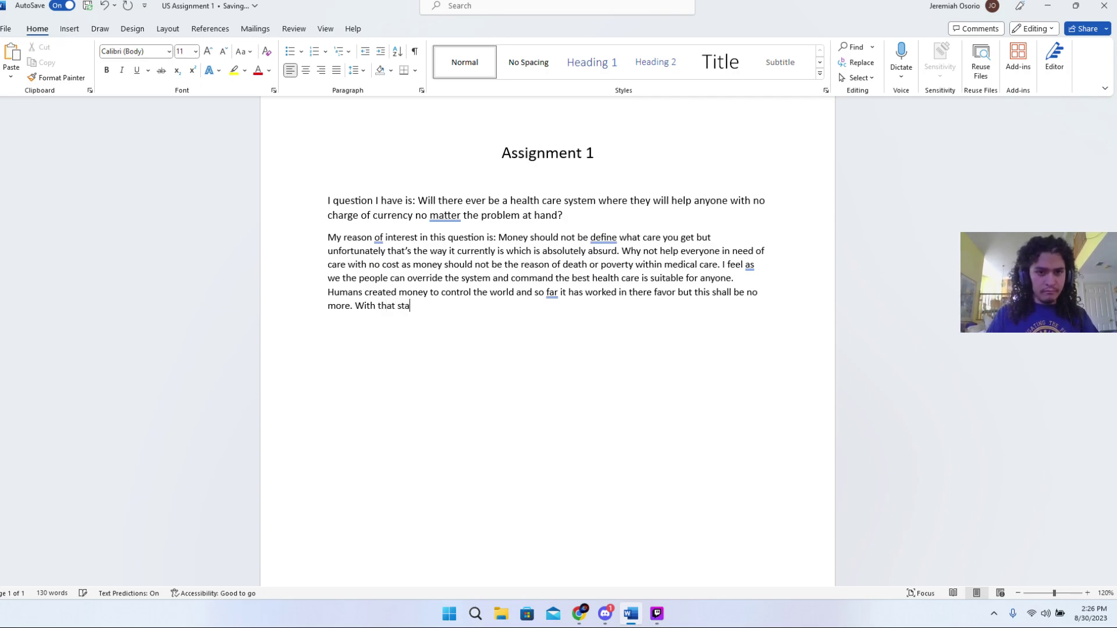
type("te")
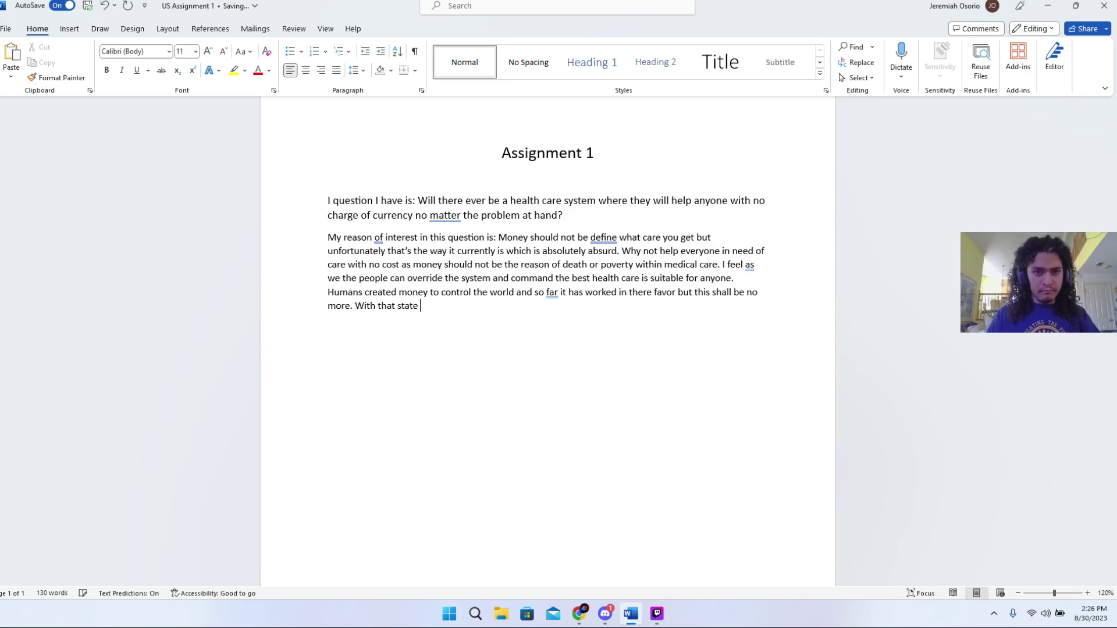
- Continue with 'statement creates the question above if money will be completely eradicated', fixing the spelling
key("BackSpace")
type("ment c")
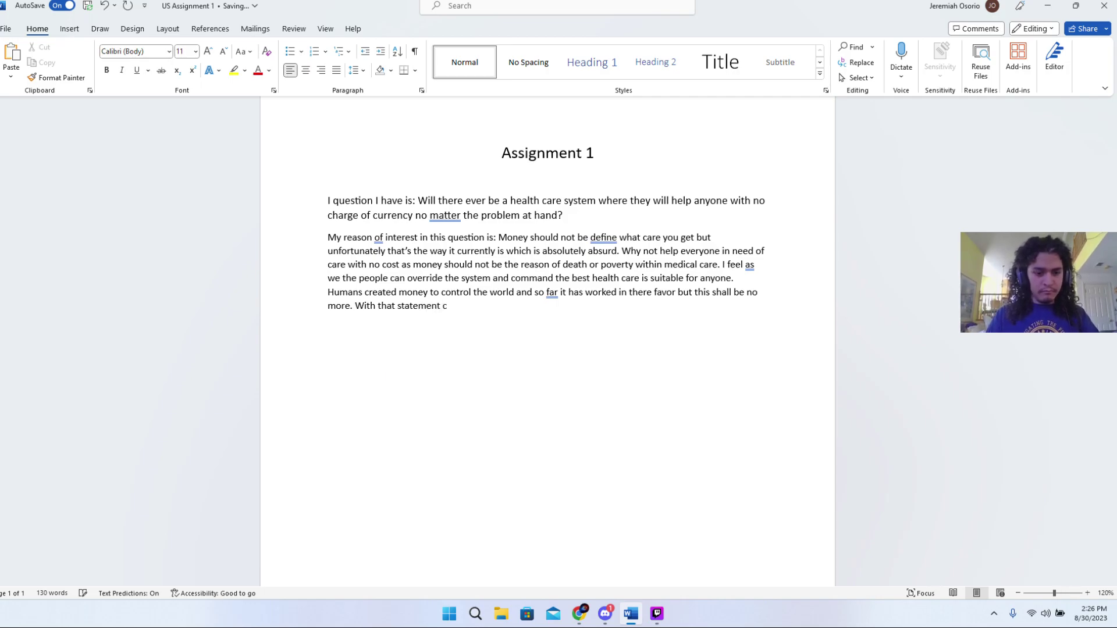
type("reate")
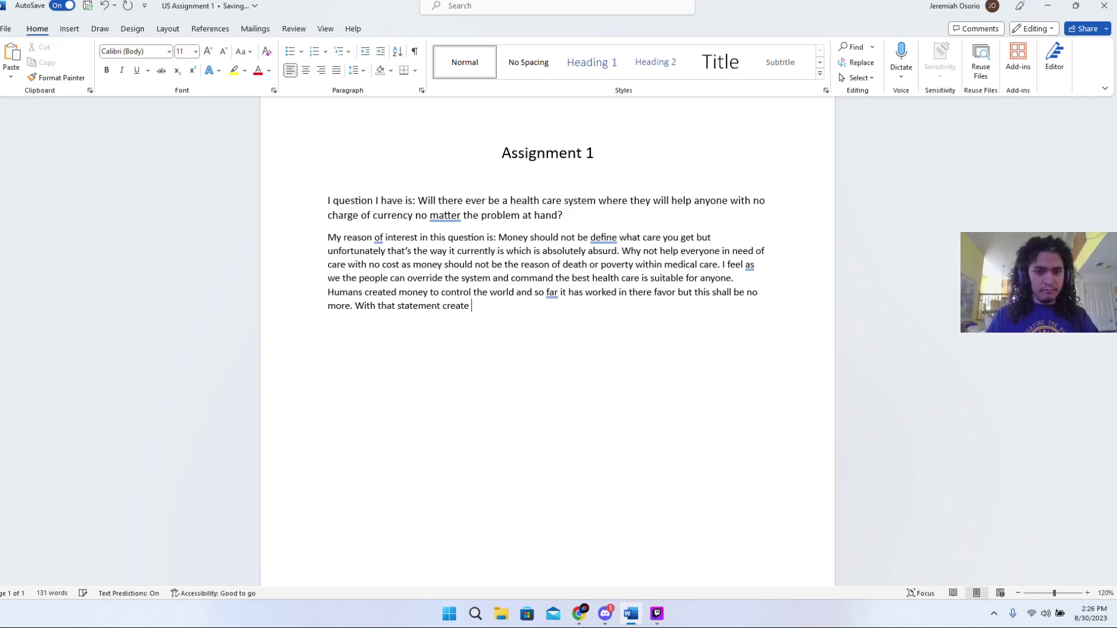
key("BackSpace")
type("s the questioj")
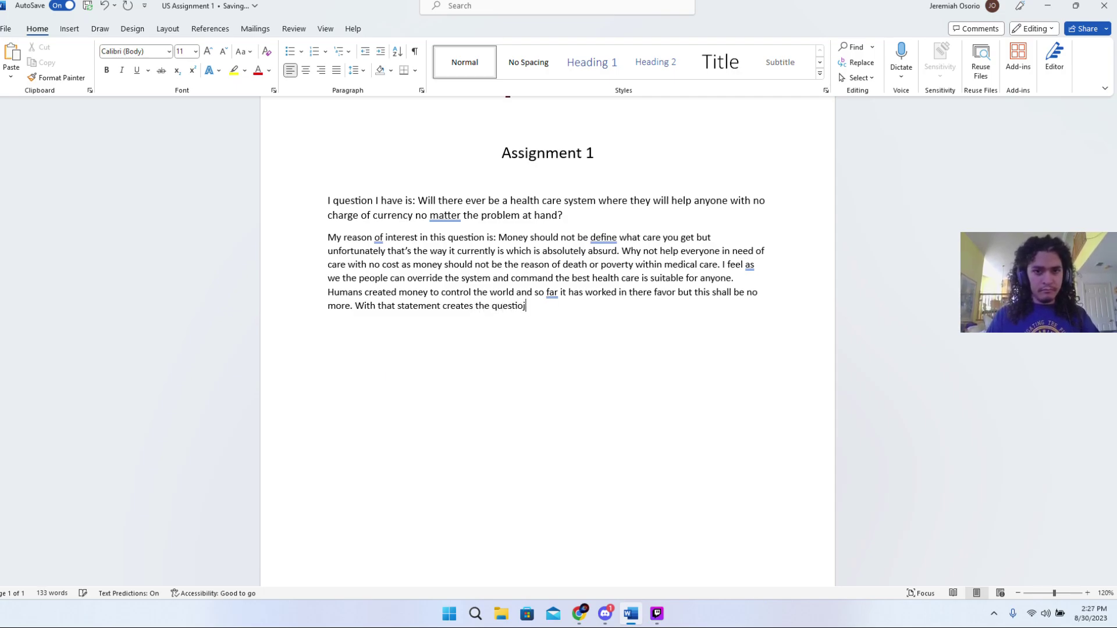
key("BackSpace")
type("n above uf")
key("BackSpace")
key("BackSpace")
type("if")
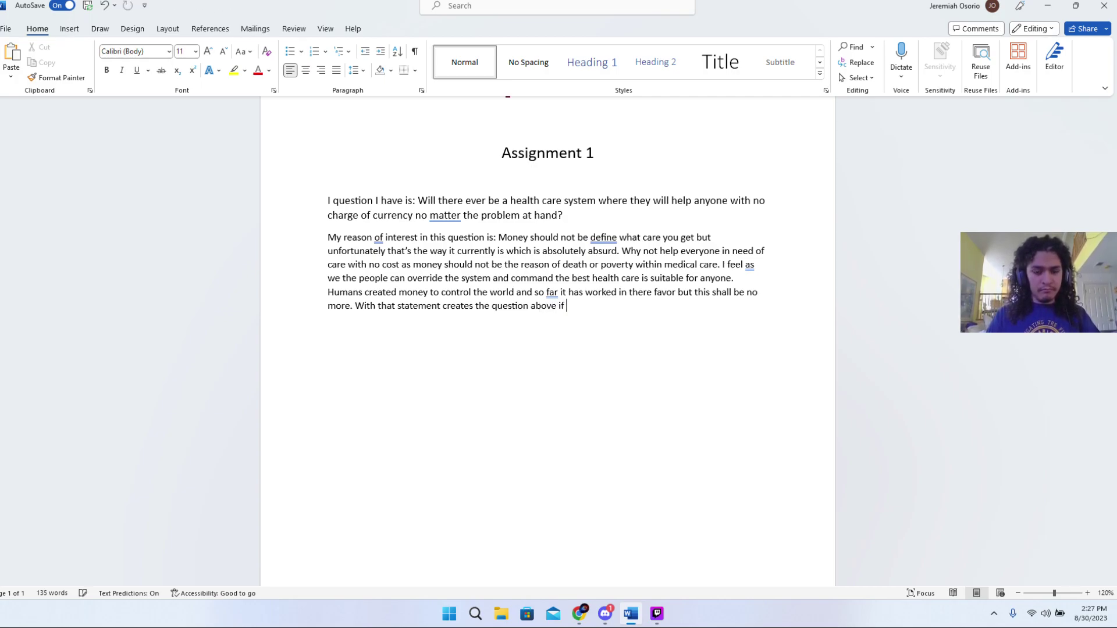
type(" money w")
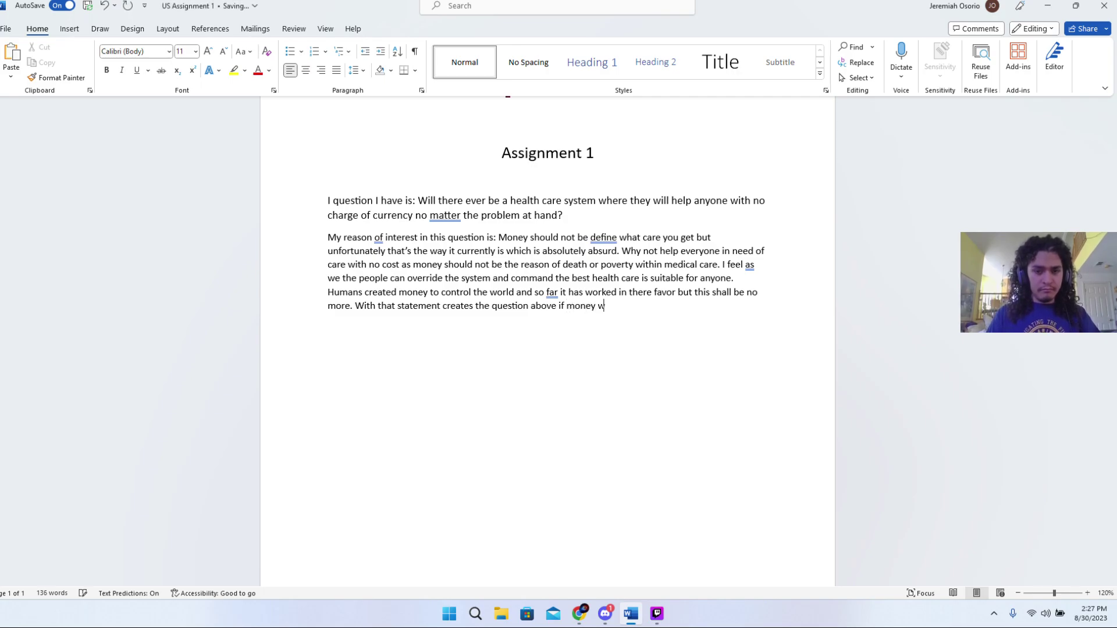
type("ill be compl")
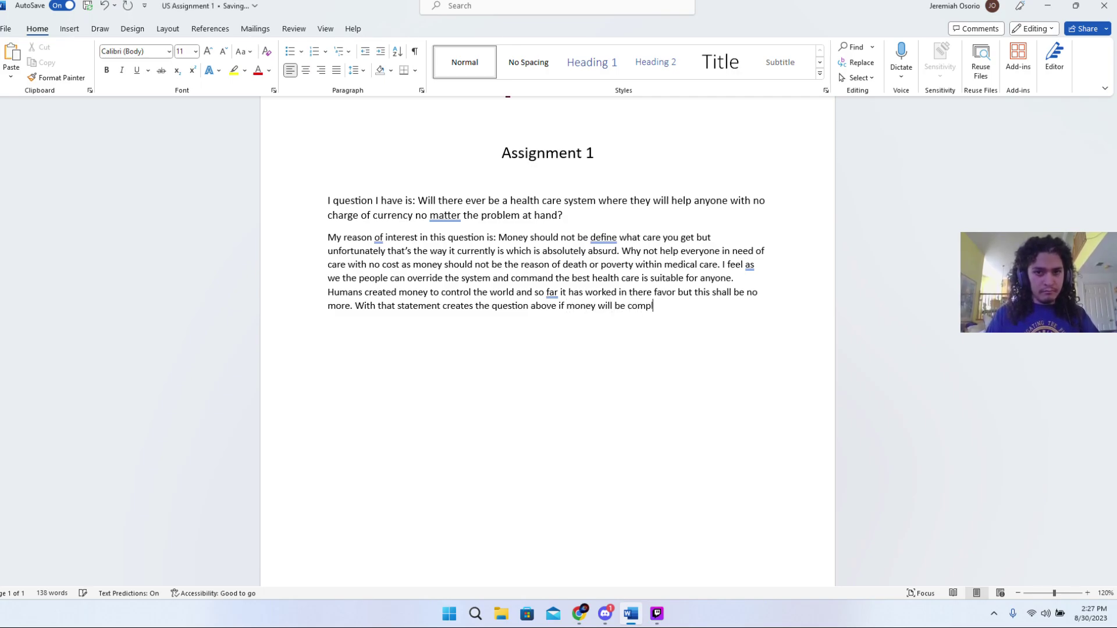
type("etely ")
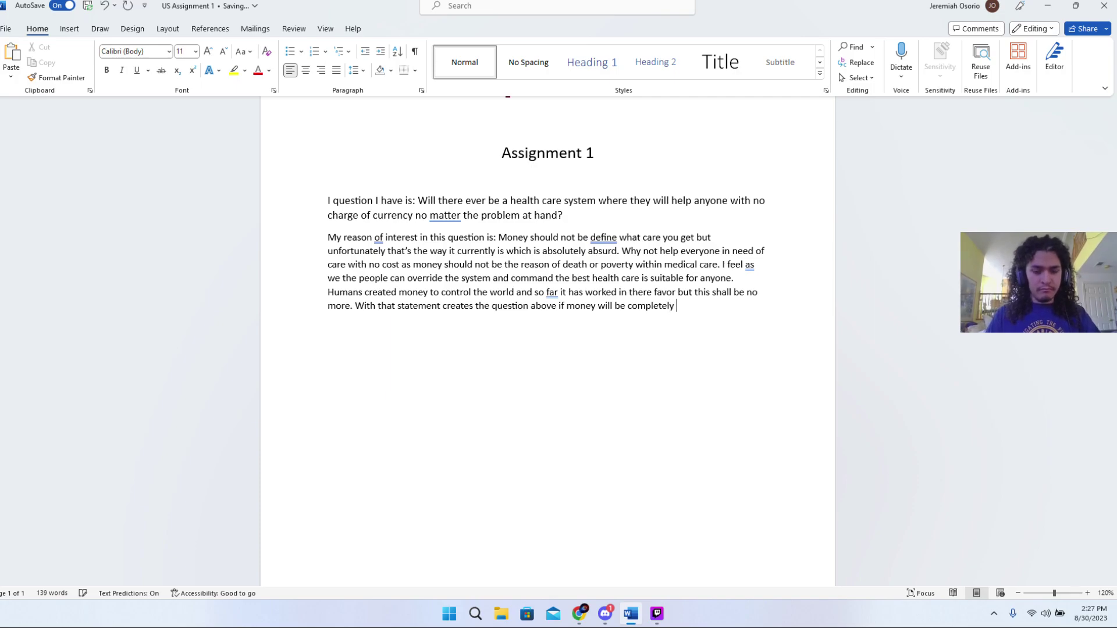
type("era")
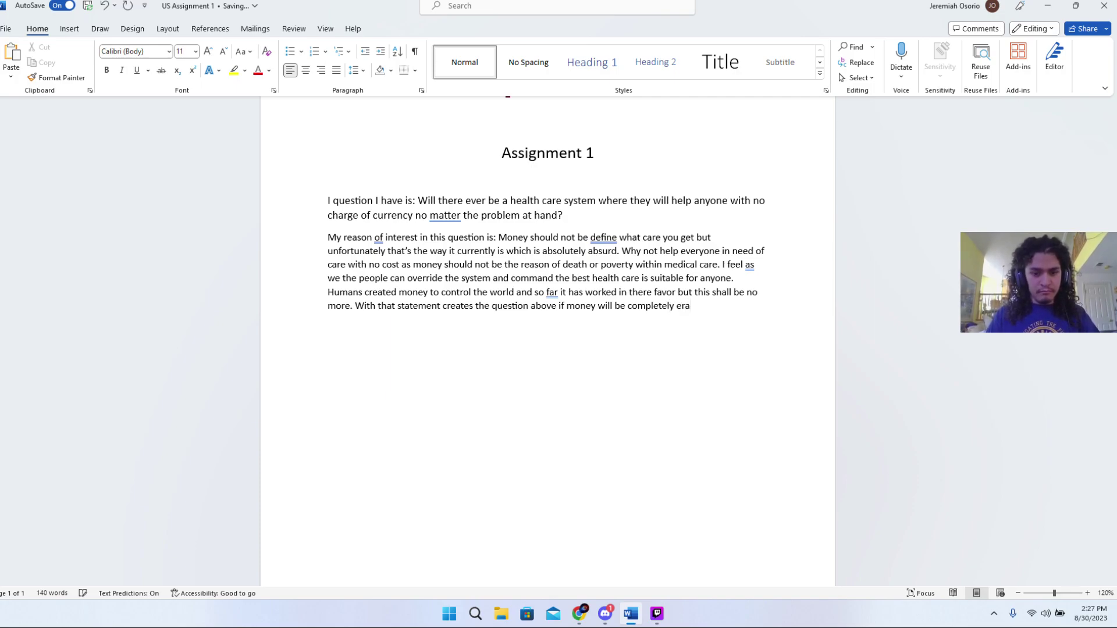
type("te")
key("BackSpace")
key("BackSpace")
key("BackSpace")
type("ated")
right_click(699, 307)
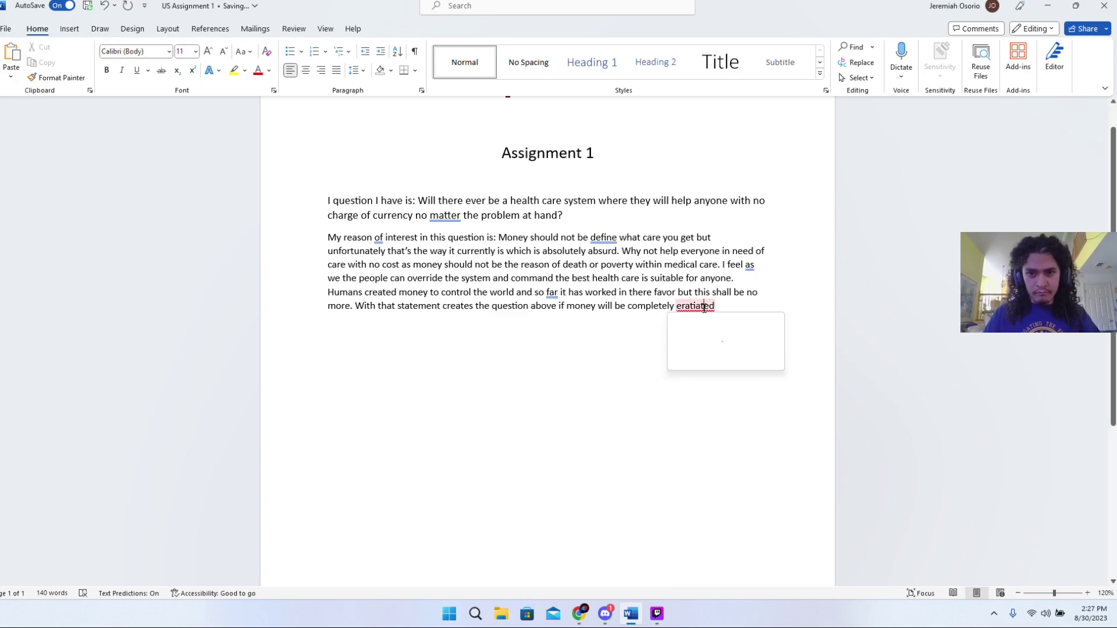
left_click(717, 338)
- End the paragraph with 'from all health care systems to save millions across the globe with no cost of currency.'
type("from out")
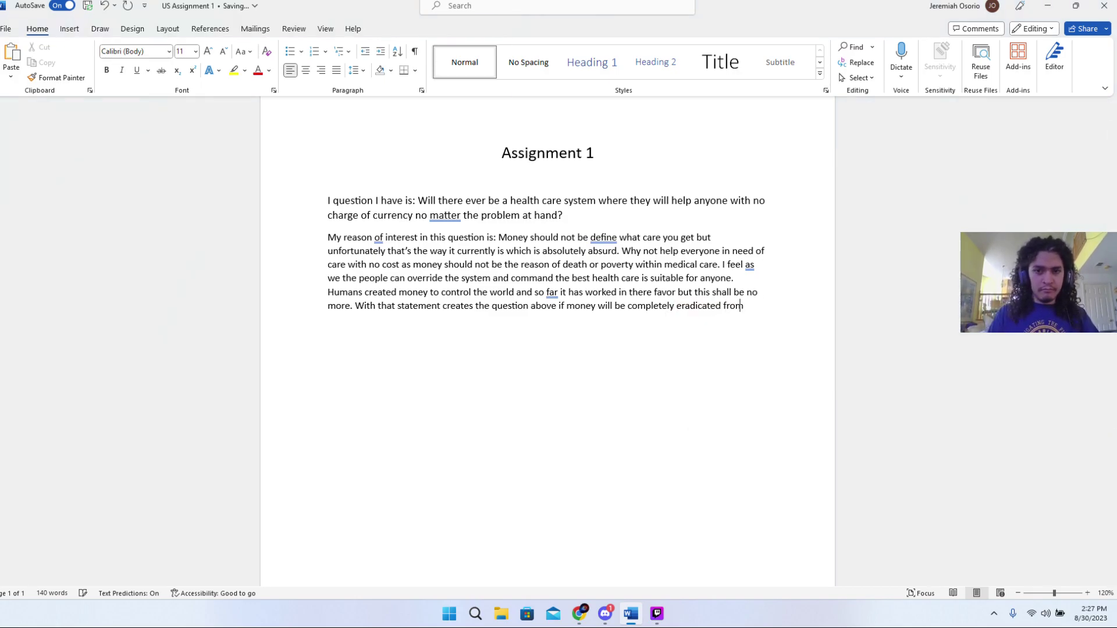
key("BackSpace")
key("BackSpace")
type("r")
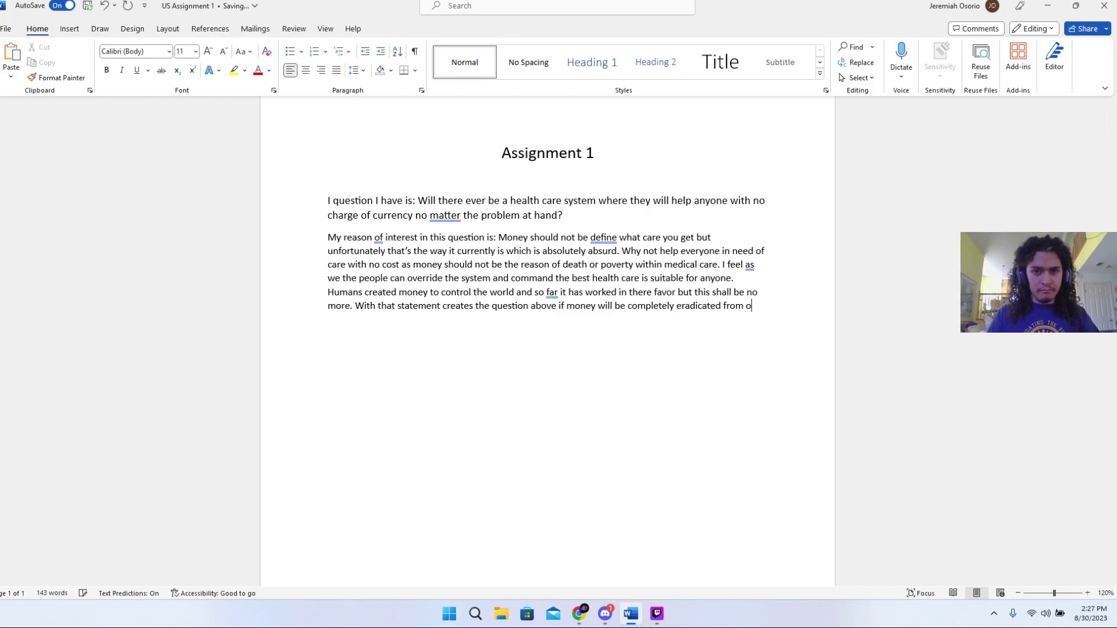
key("BackSpace")
key("BackSpace")
key("BackSpace")
type("all he")
key("BackSpace")
type("alth care ")
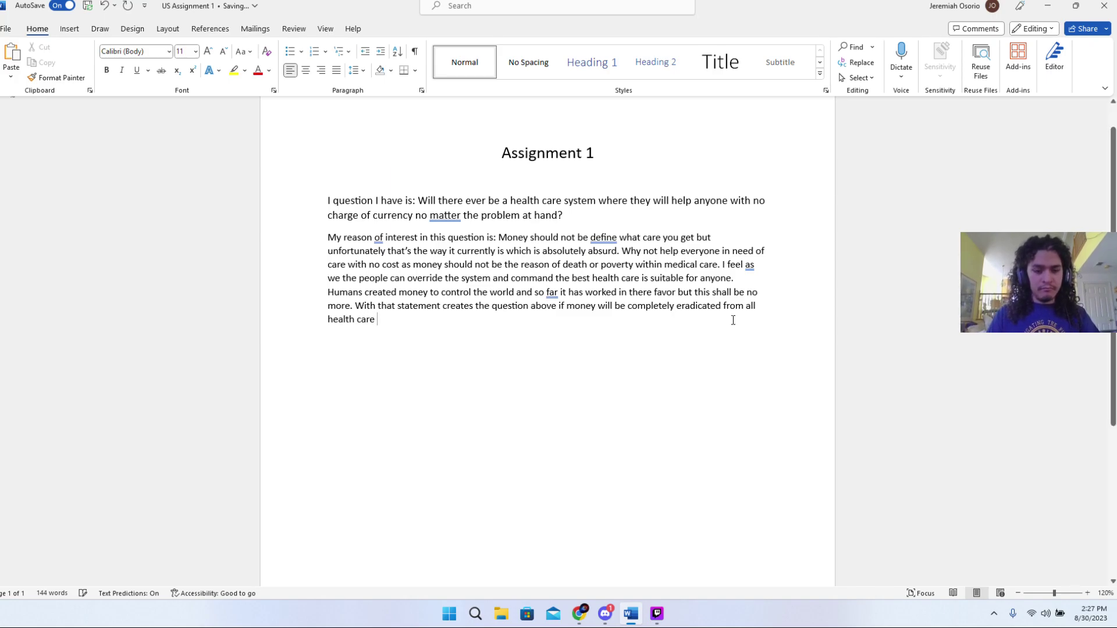
type("system")
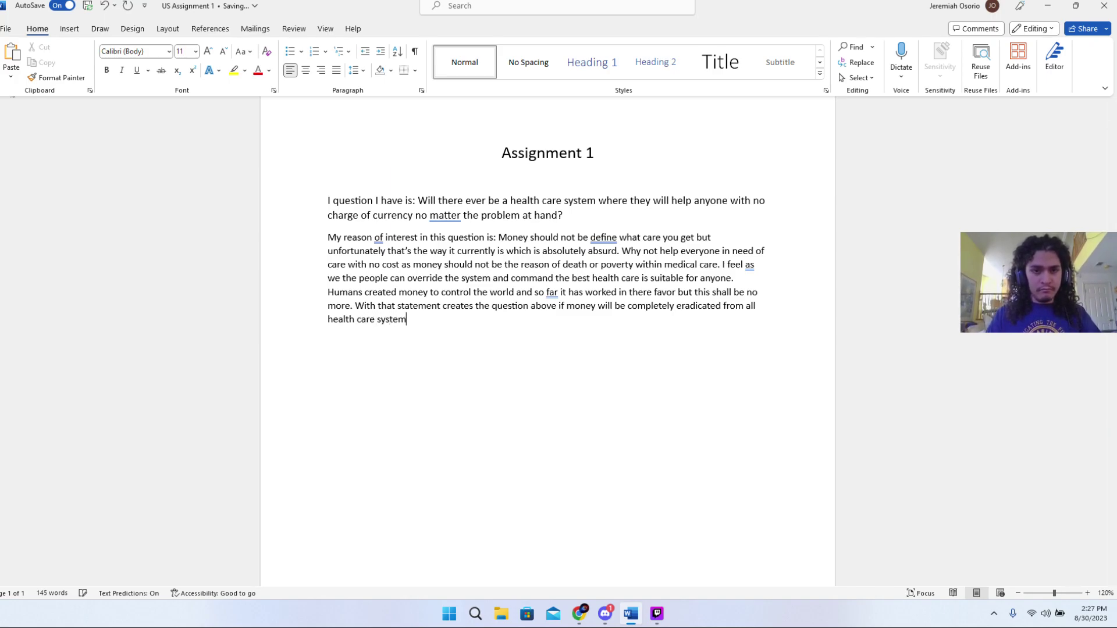
type("s tp")
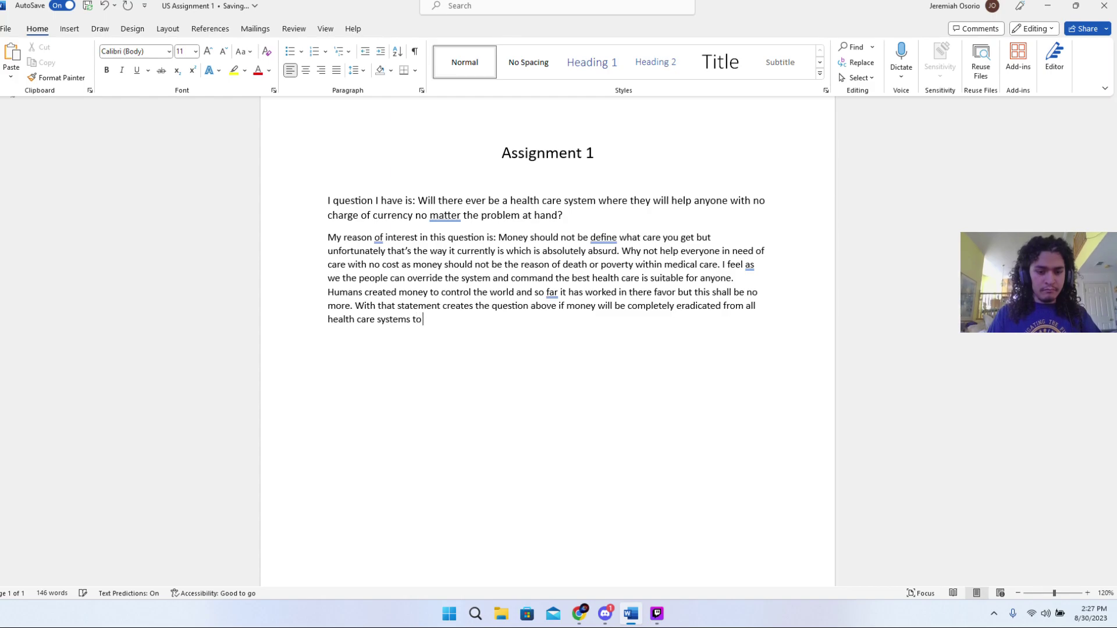
type(" save mi")
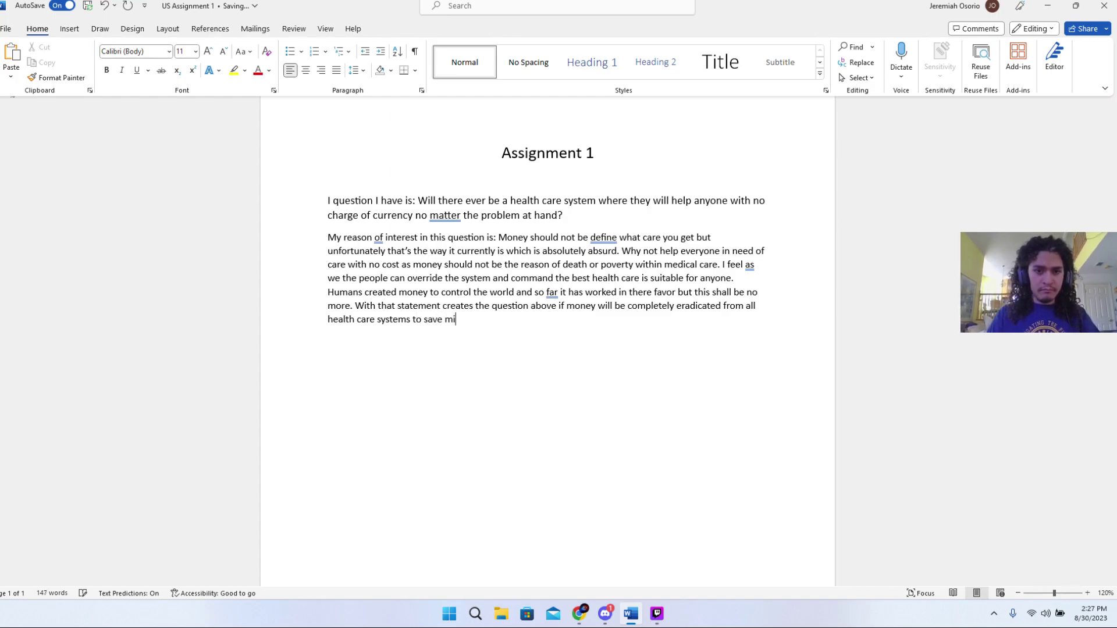
type("llions a")
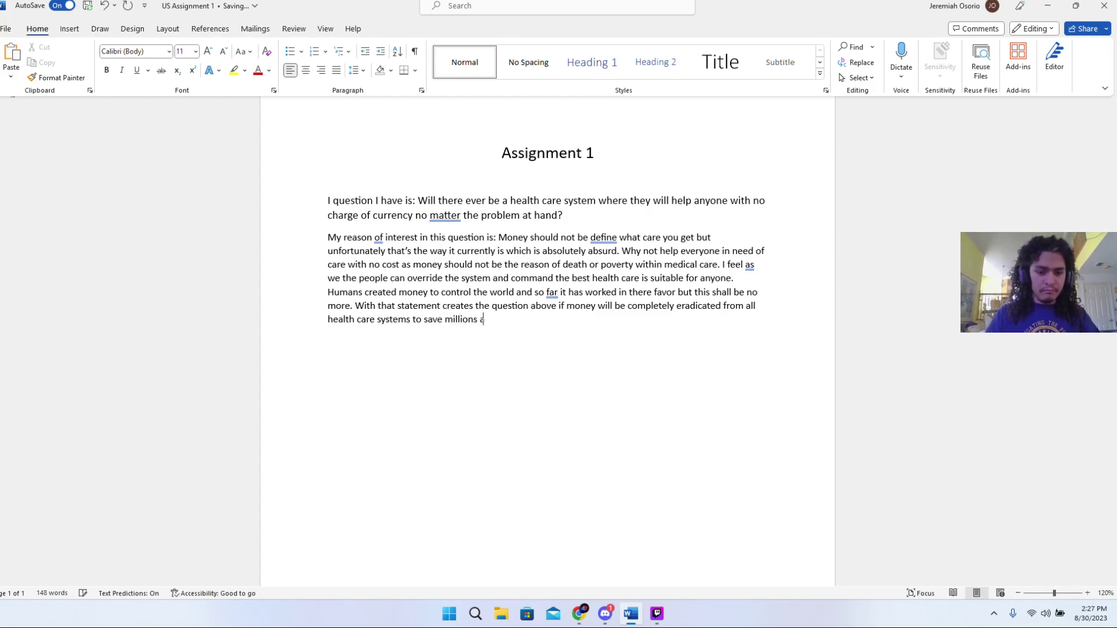
type("cross the ")
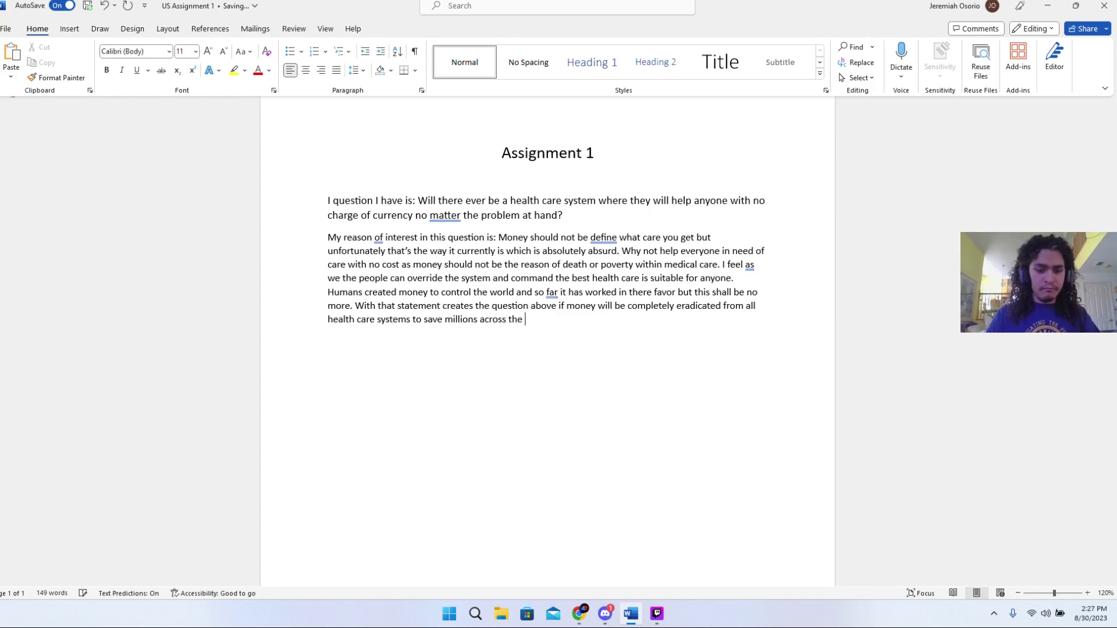
type("glob")
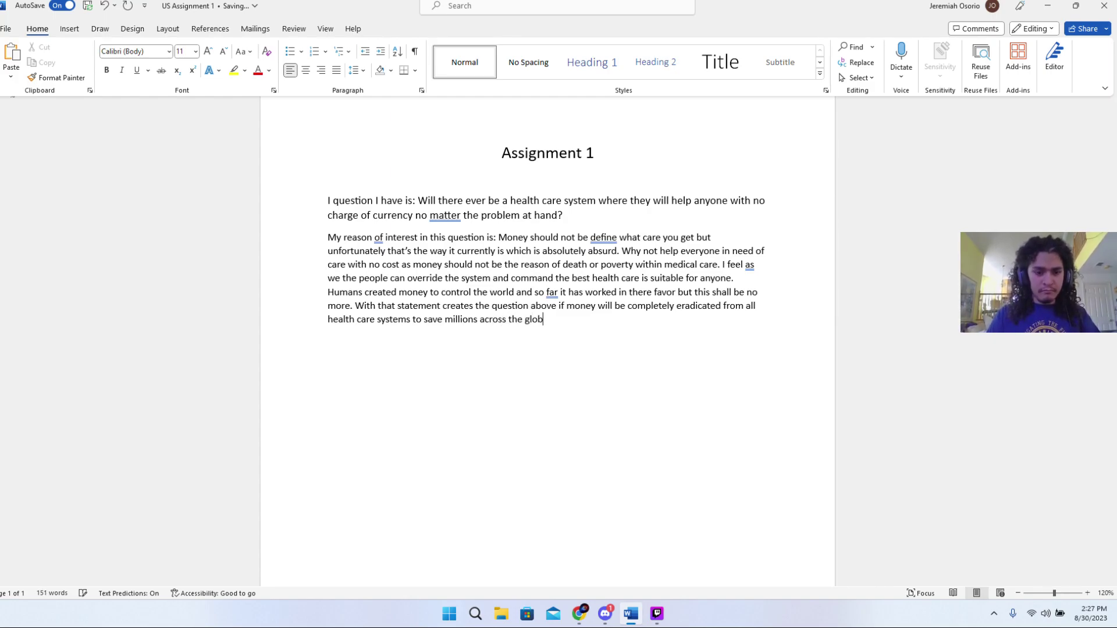
type("e with no")
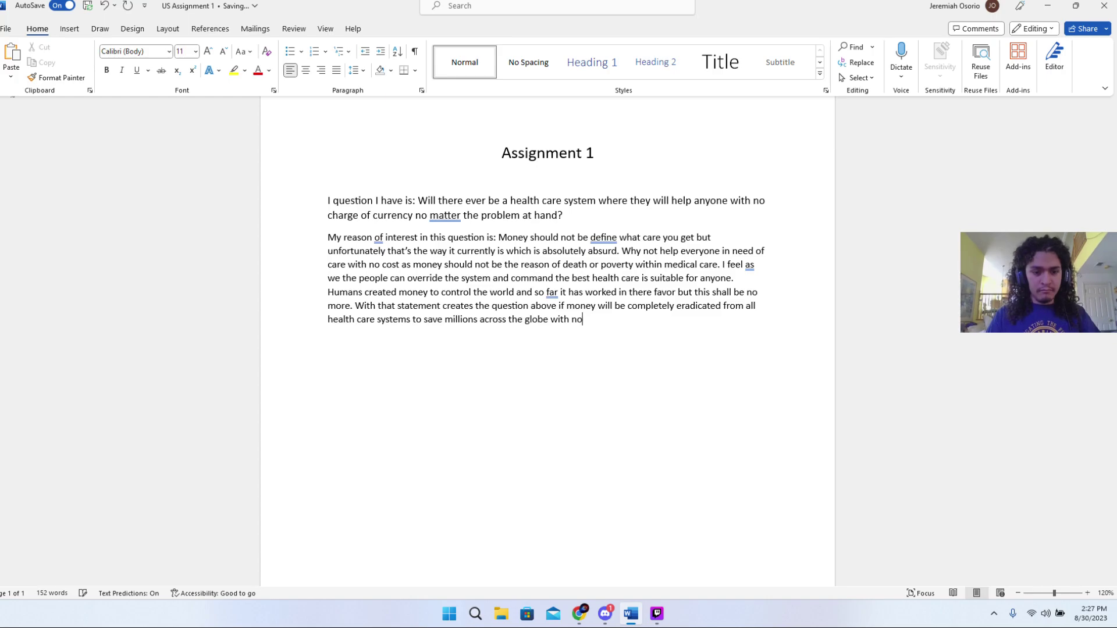
type(" cos")
type("t of c")
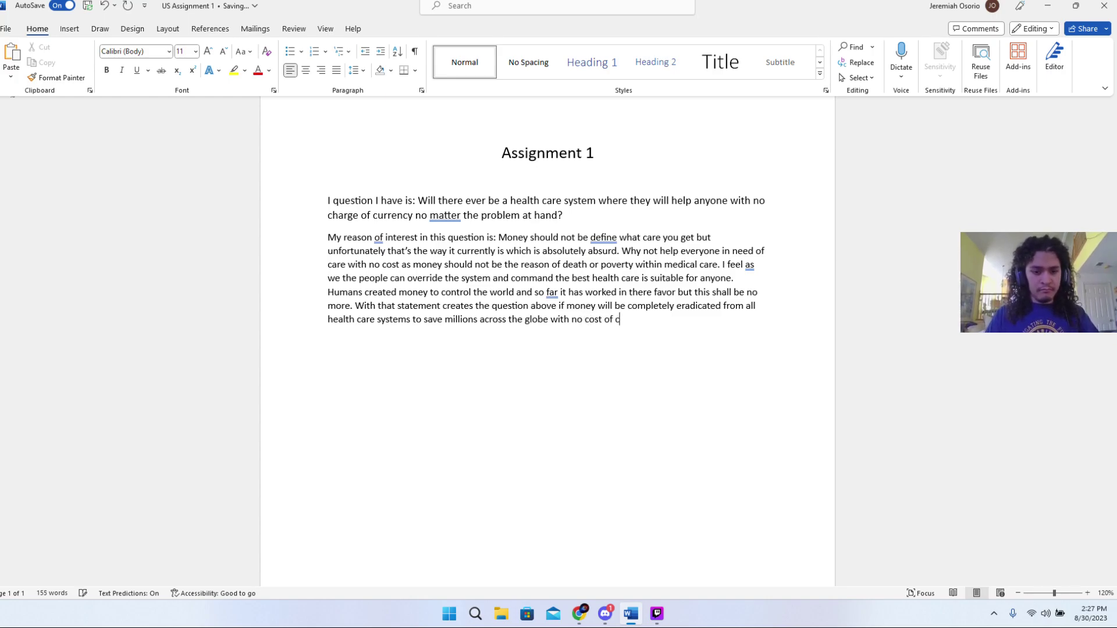
type("urren")
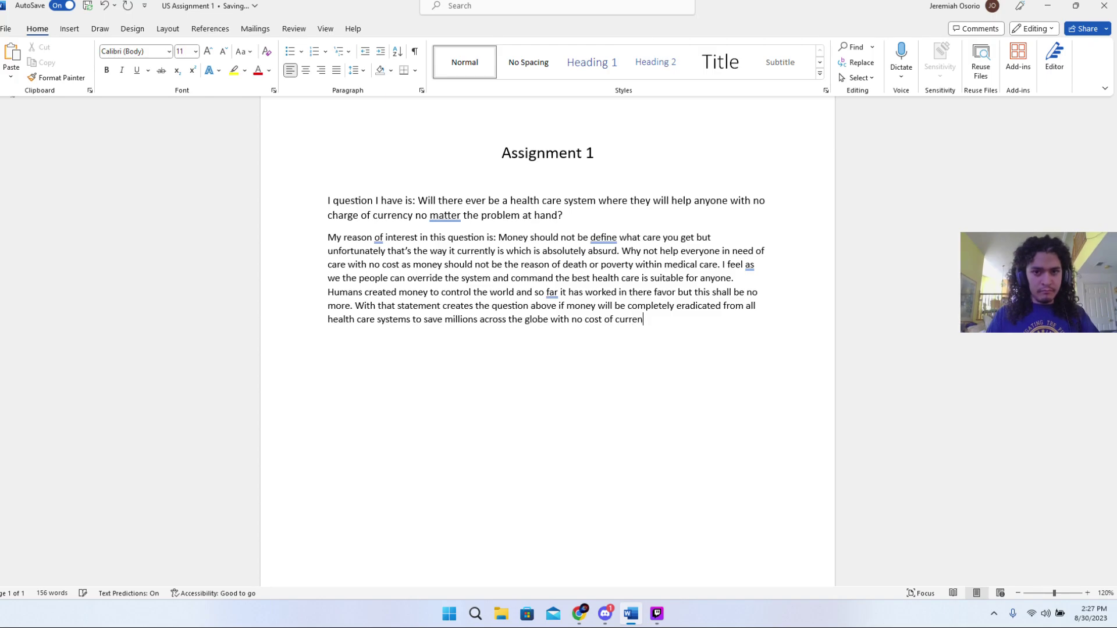
type("cy.")
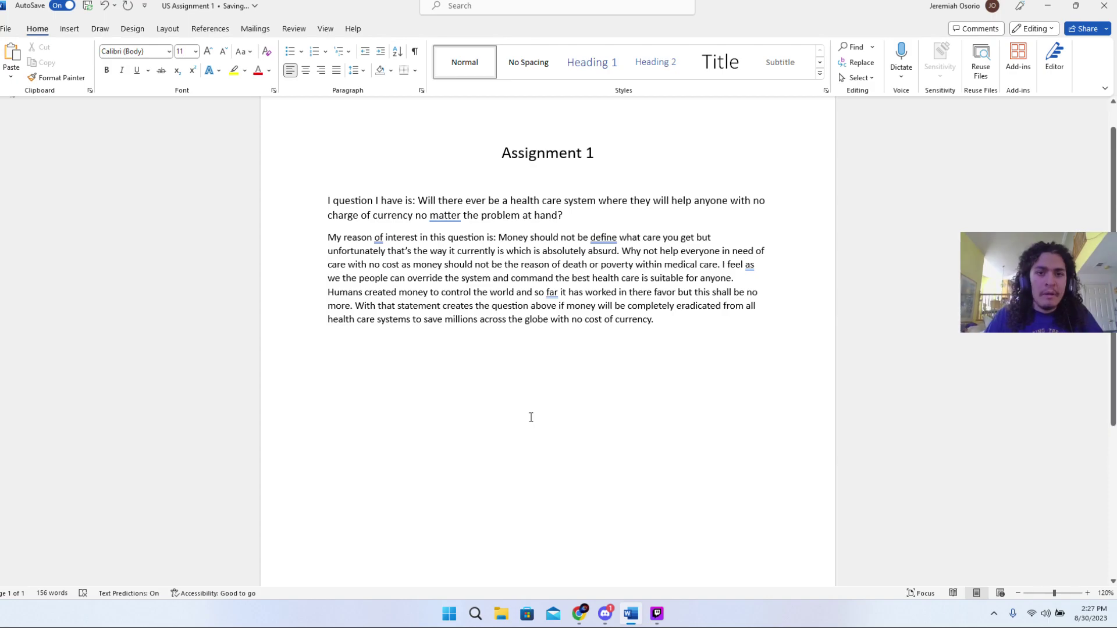
scroll(506, 416, "down", 4)
scroll(524, 421, "up", 5)
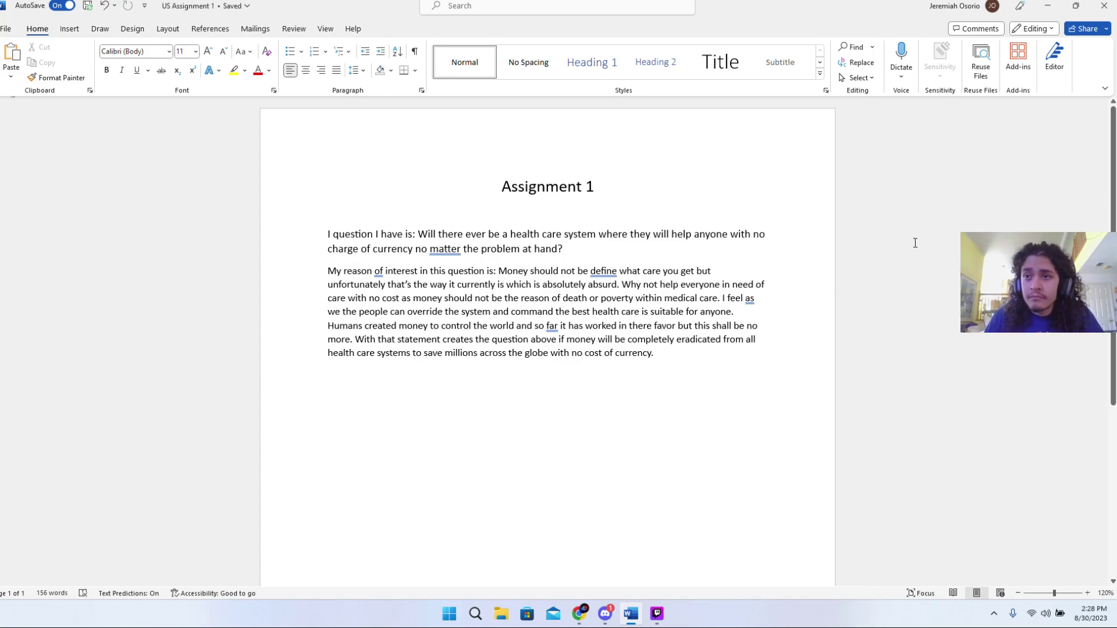
- Send an edit link for US Assignment 1.docx to a suggested colleague and dismiss the confirmation
left_click(1106, 29)
left_click(1078, 47)
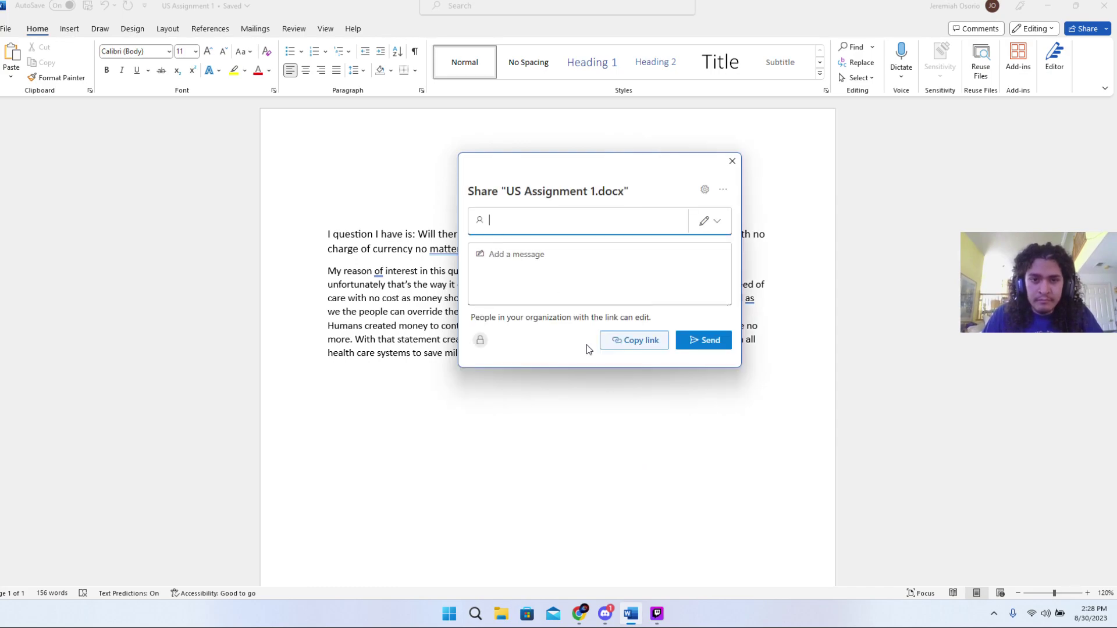
left_click(559, 225)
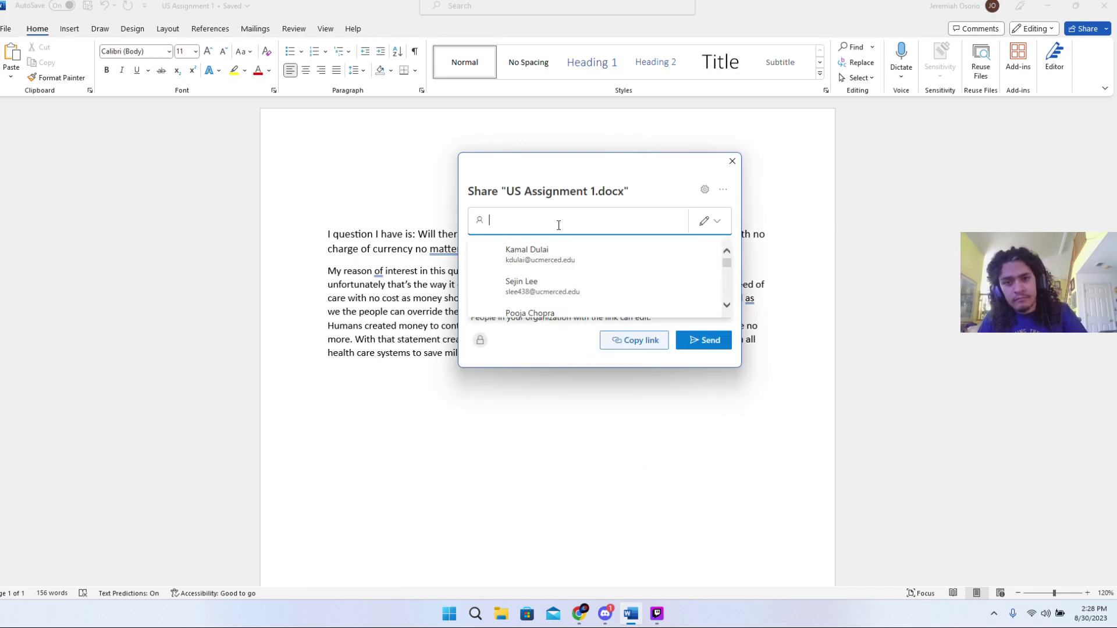
type("j")
left_click(565, 258)
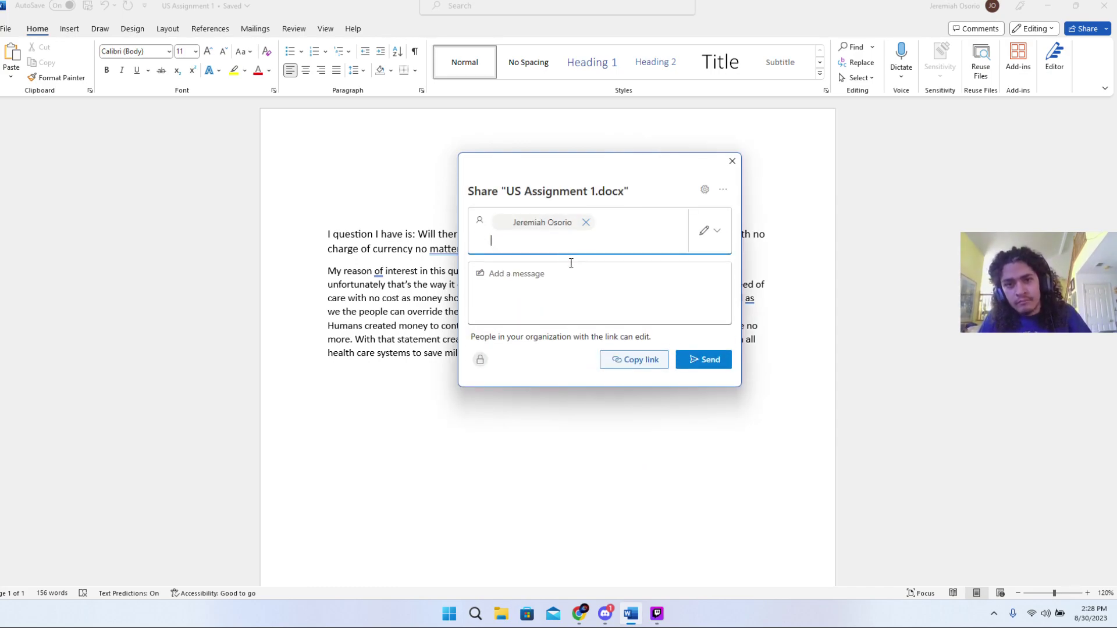
left_click(688, 361)
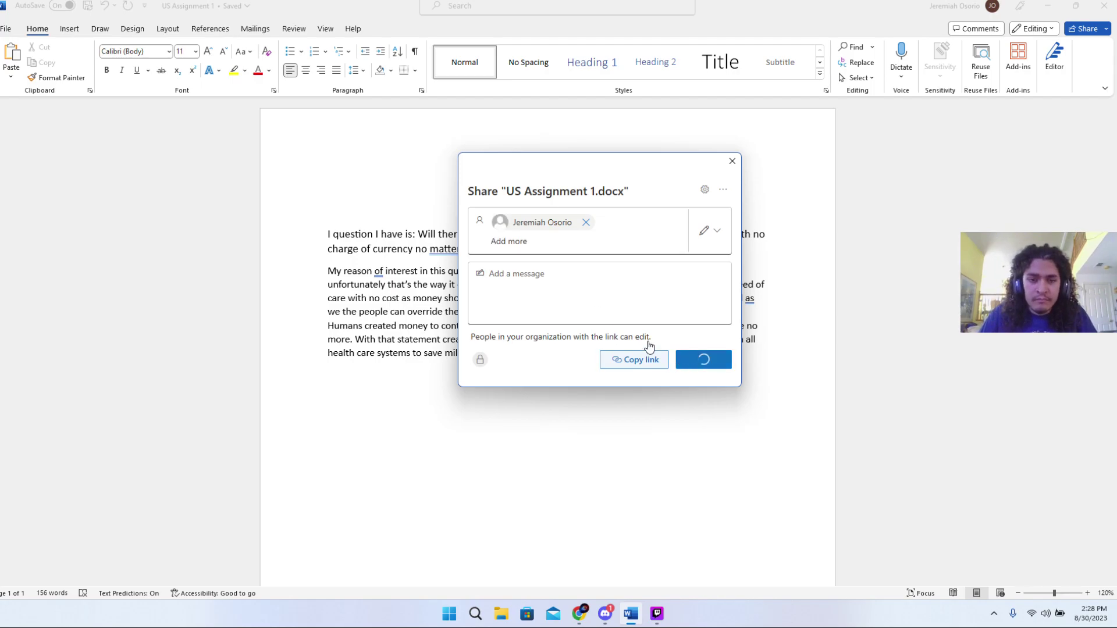
left_click(654, 618)
left_click(655, 615)
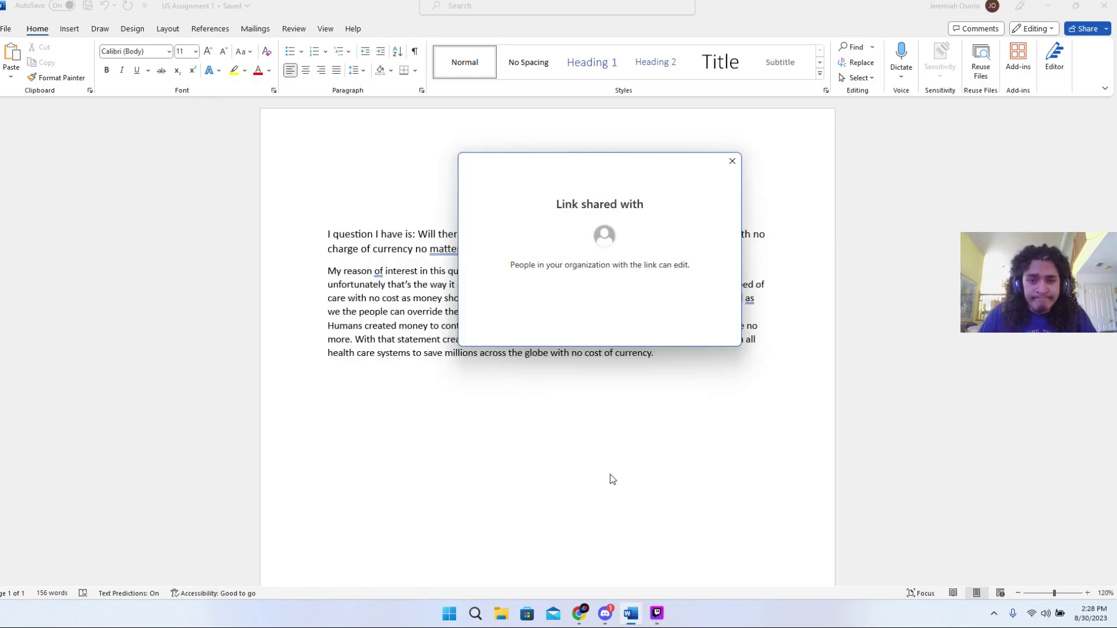
left_click(731, 162)
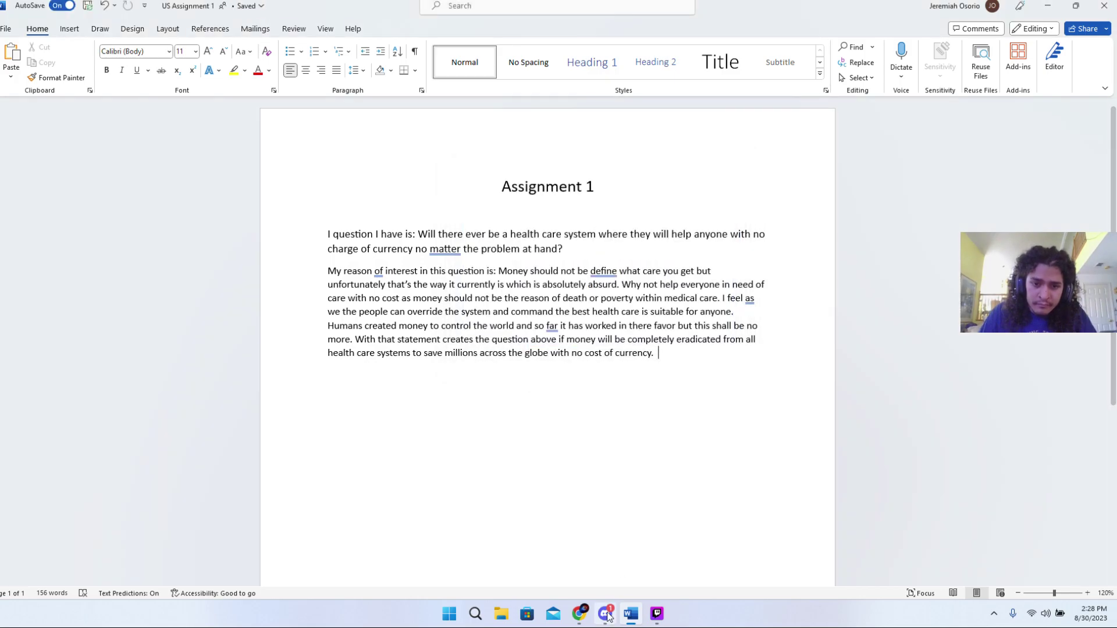
left_click(580, 613)
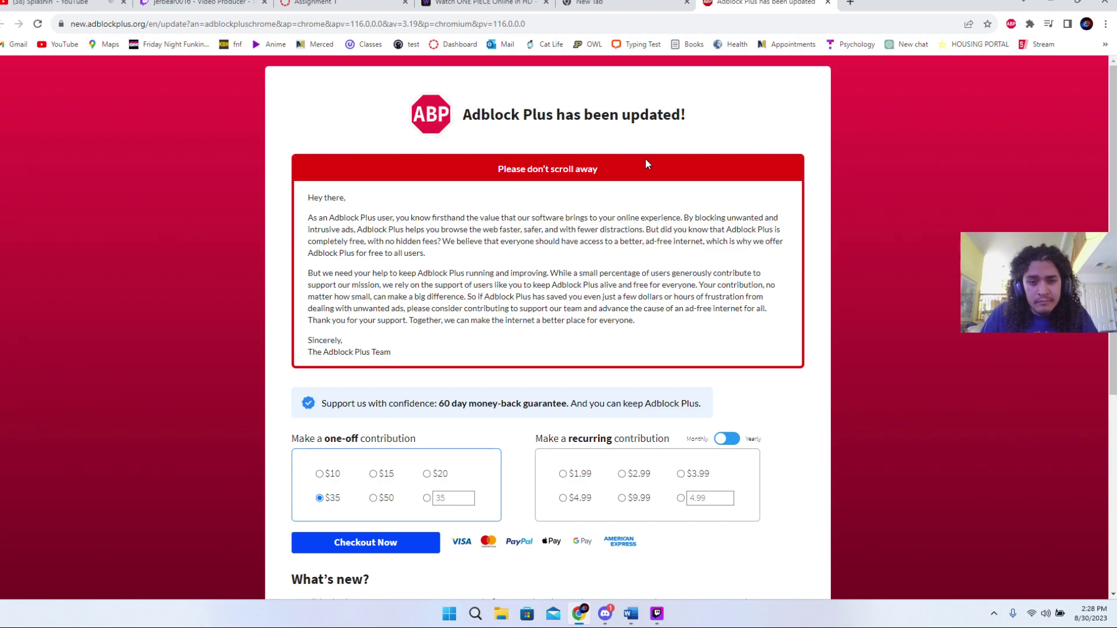
scroll(644, 159, "down", 3)
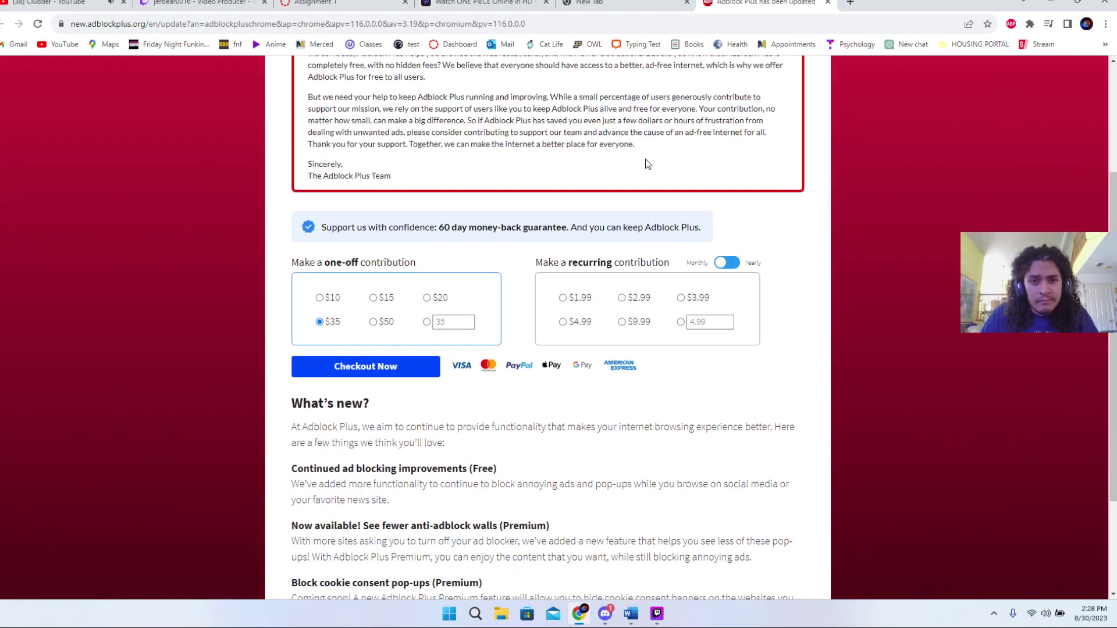
scroll(646, 164, "down", 2)
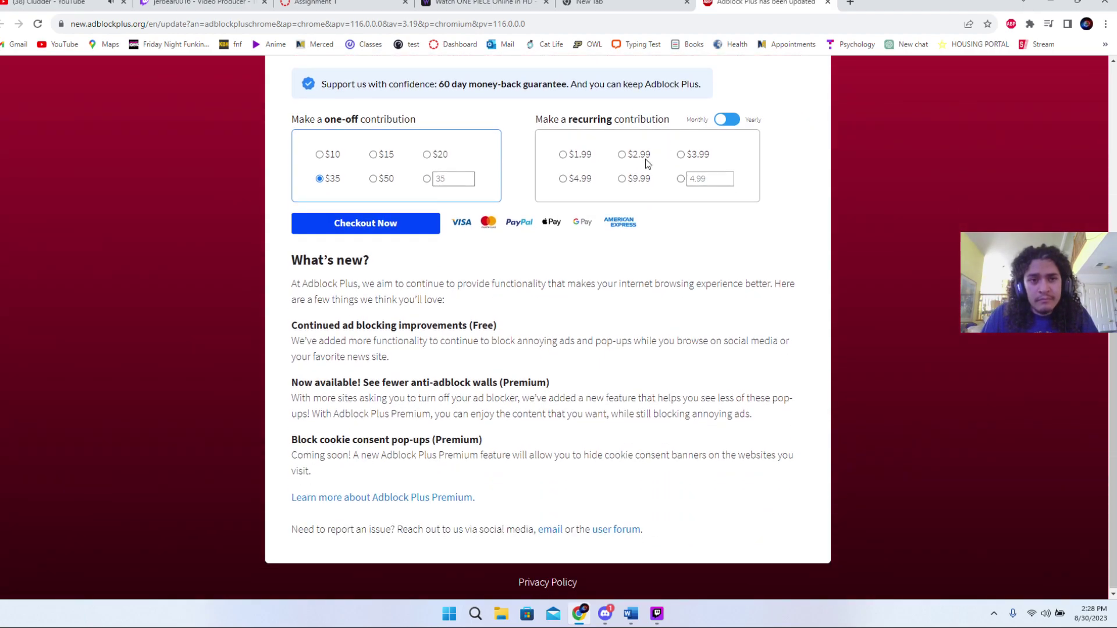
scroll(645, 163, "up", 4)
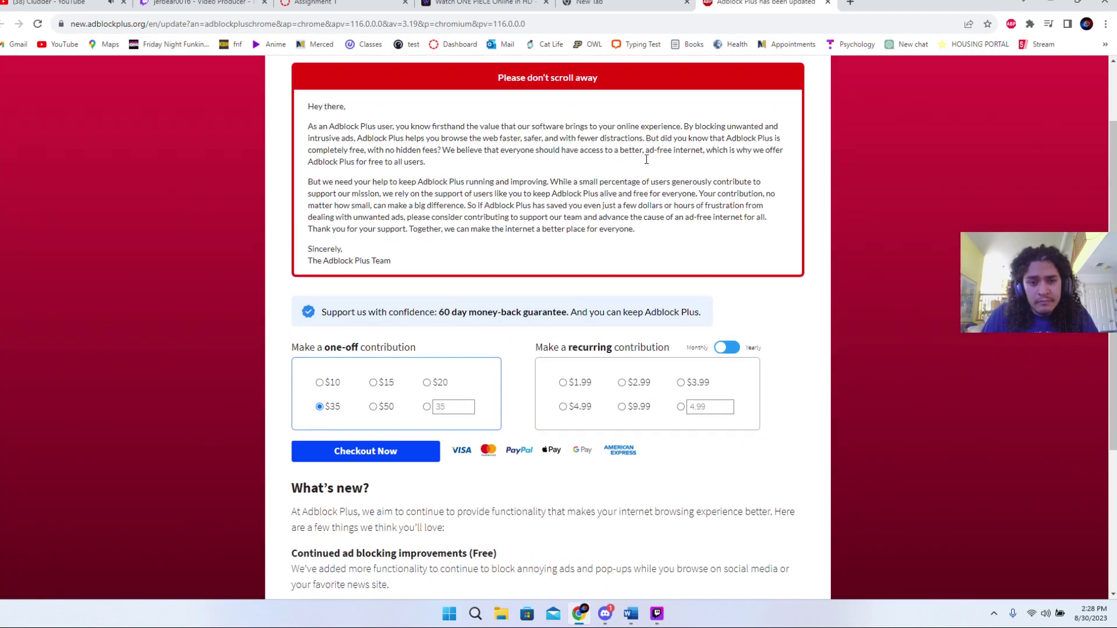
scroll(646, 160, "up", 1)
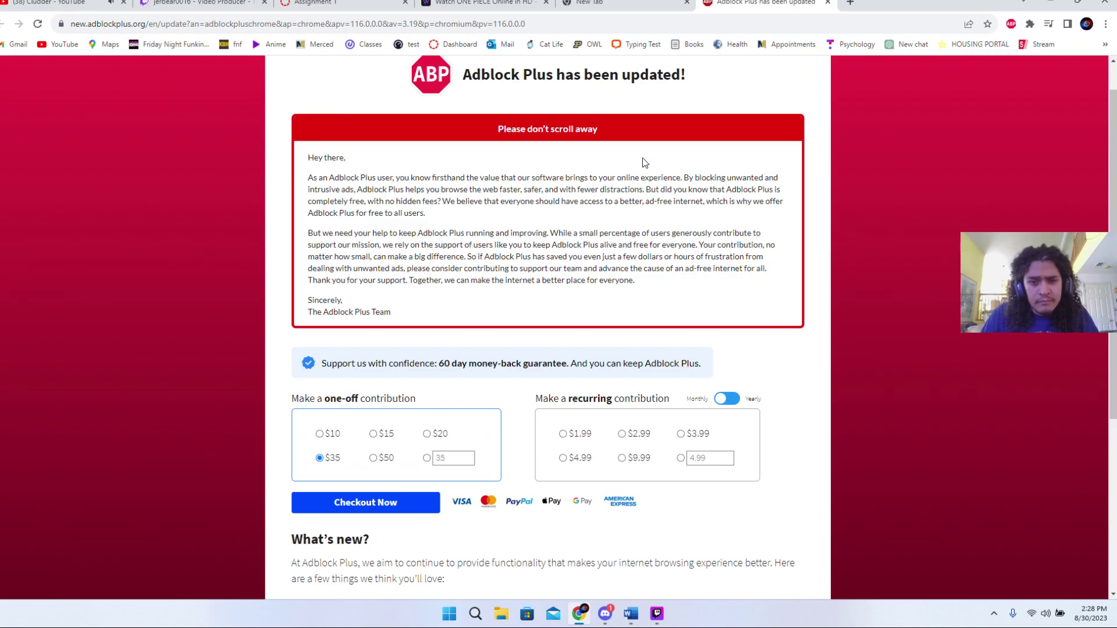
scroll(643, 162, "up", 1)
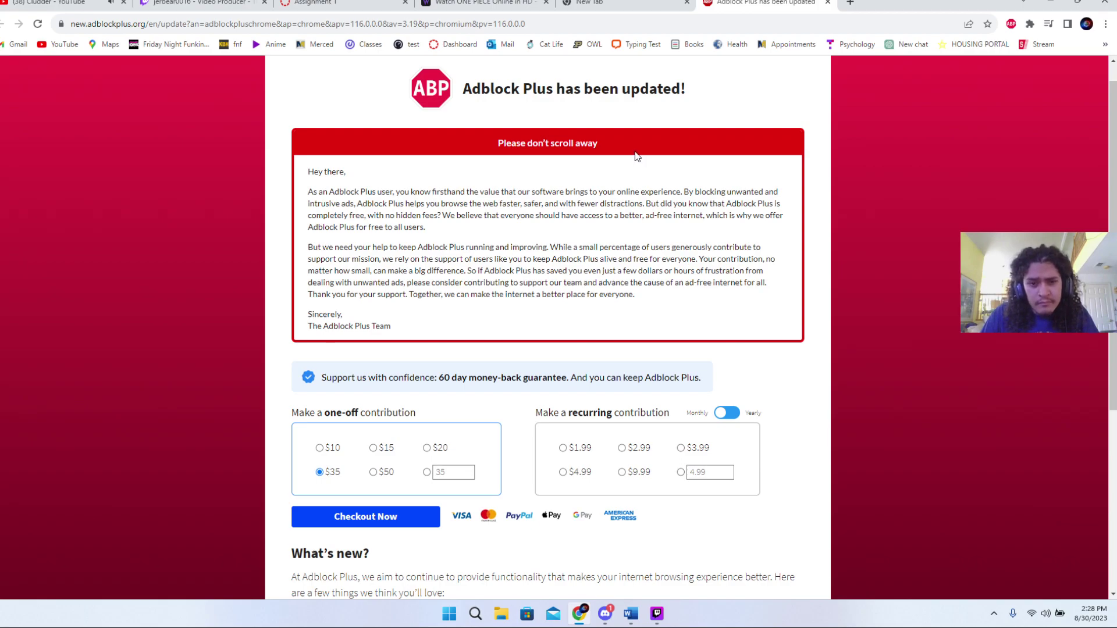
scroll(635, 153, "up", 1)
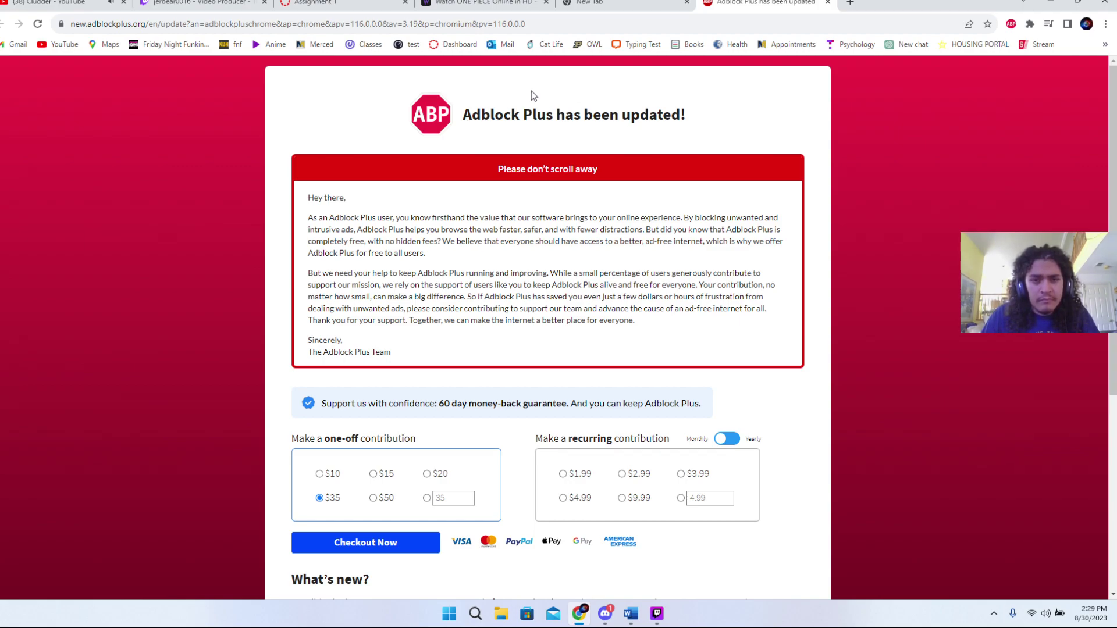
- Close the Adblock Plus page, open Outlook web mail in a new tab and enter the university e-mail
left_click(827, 3)
left_click(715, 2)
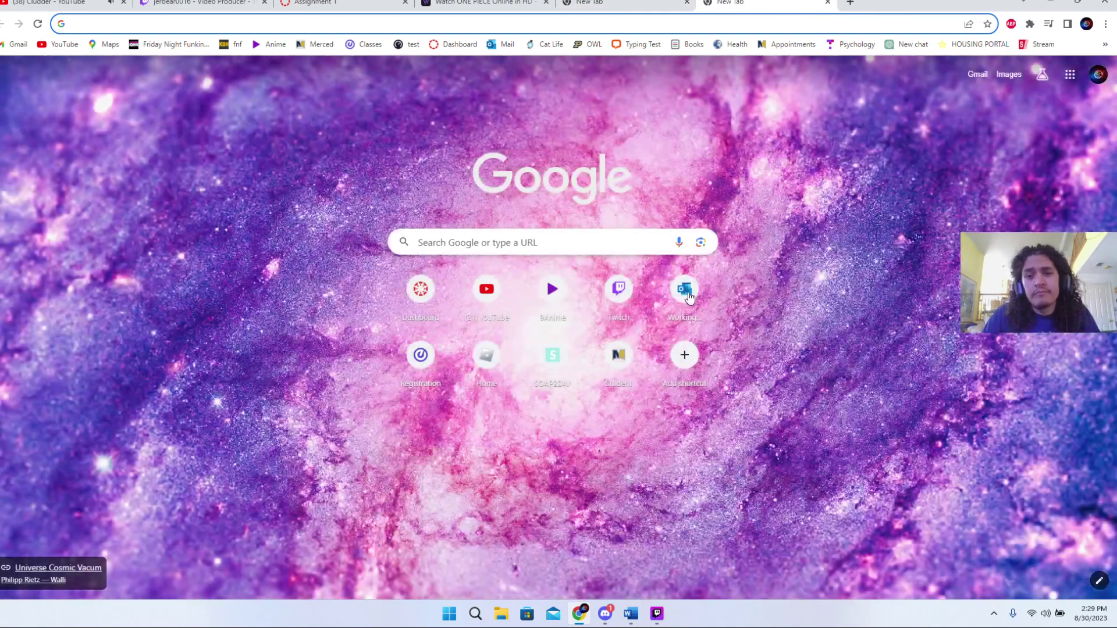
left_click(681, 294)
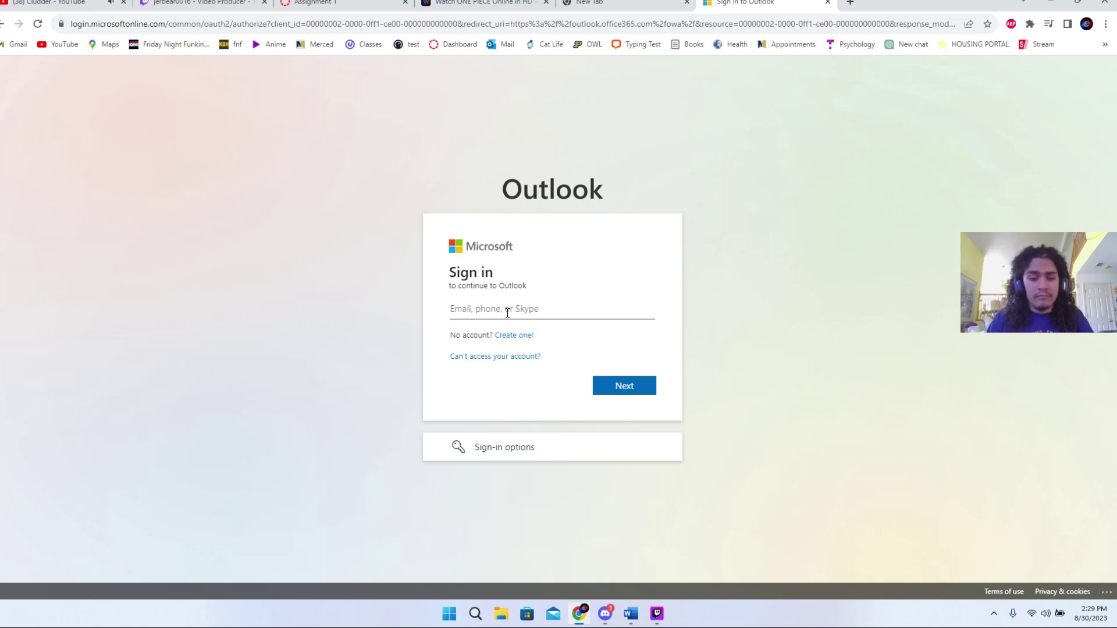
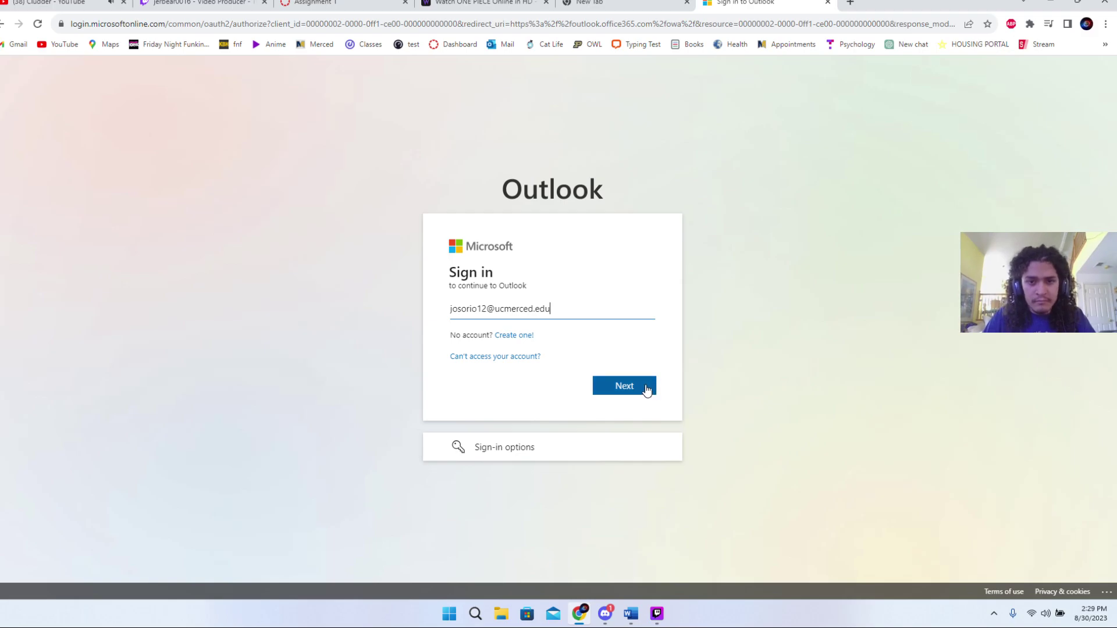
left_click(645, 385)
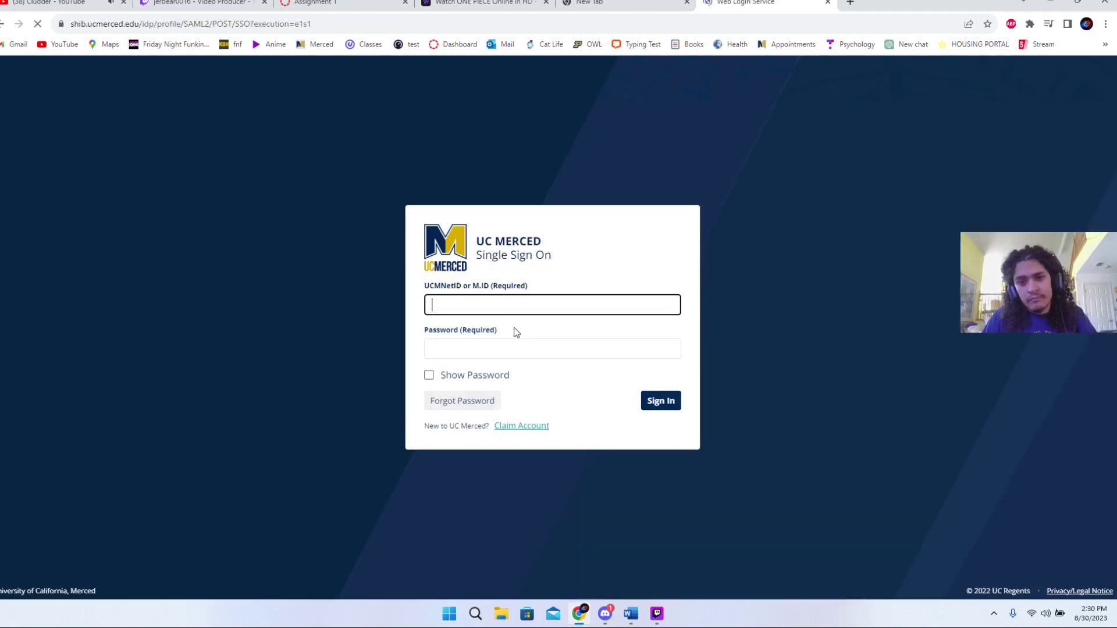
- Sign in on UC Merced Single Sign On with the saved university ID and password, staying signed in
left_click(524, 309)
left_click(531, 336)
left_click(524, 343)
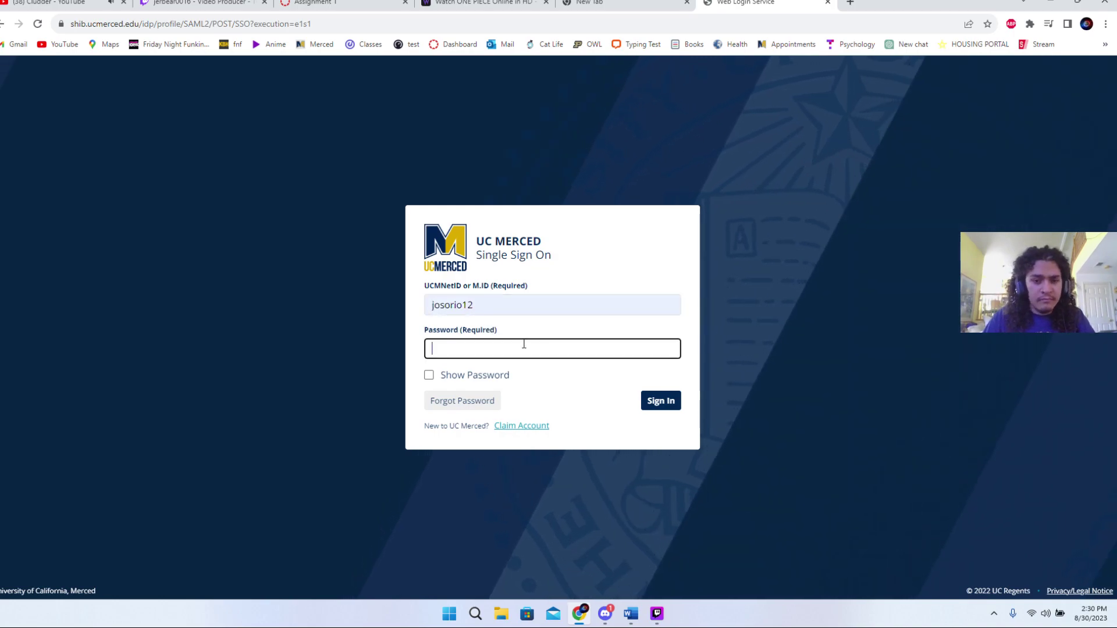
type("•••••••")
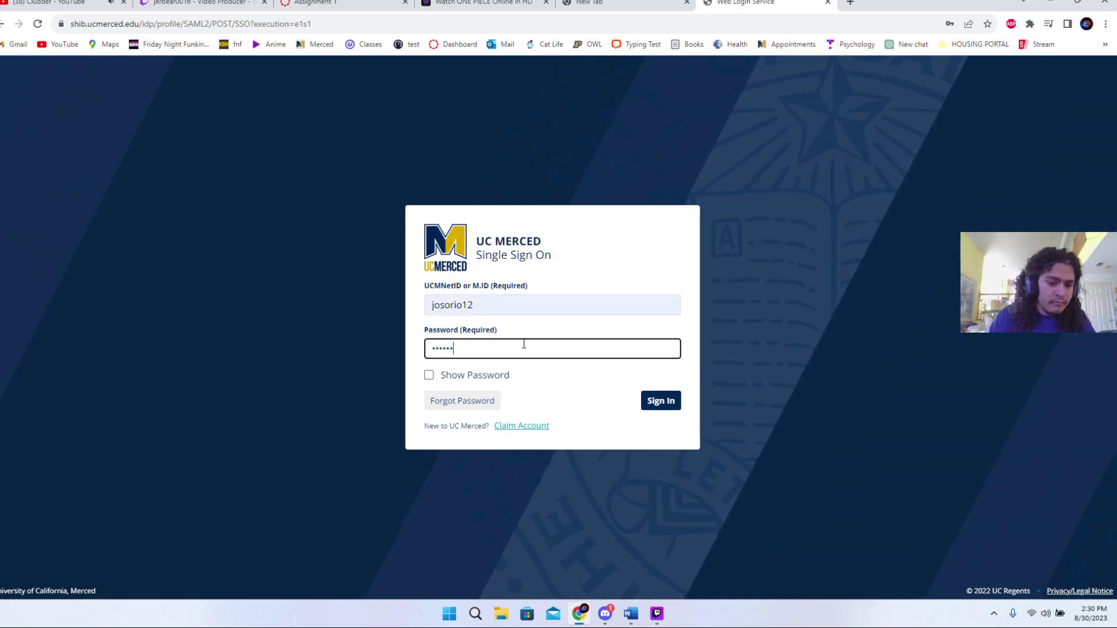
type("••")
left_click(654, 402)
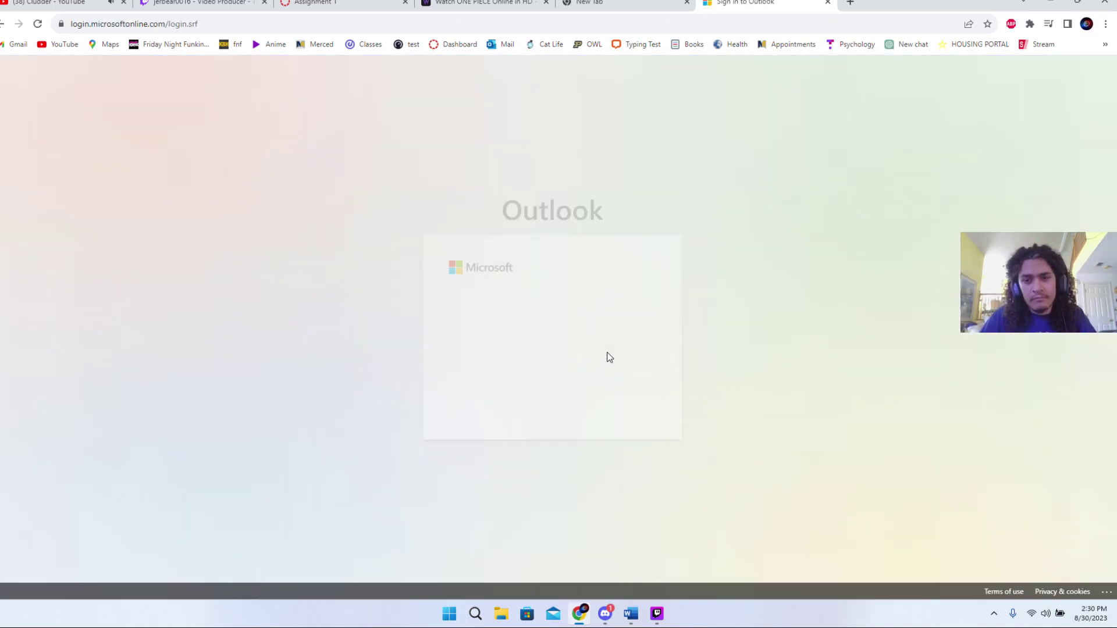
left_click(626, 405)
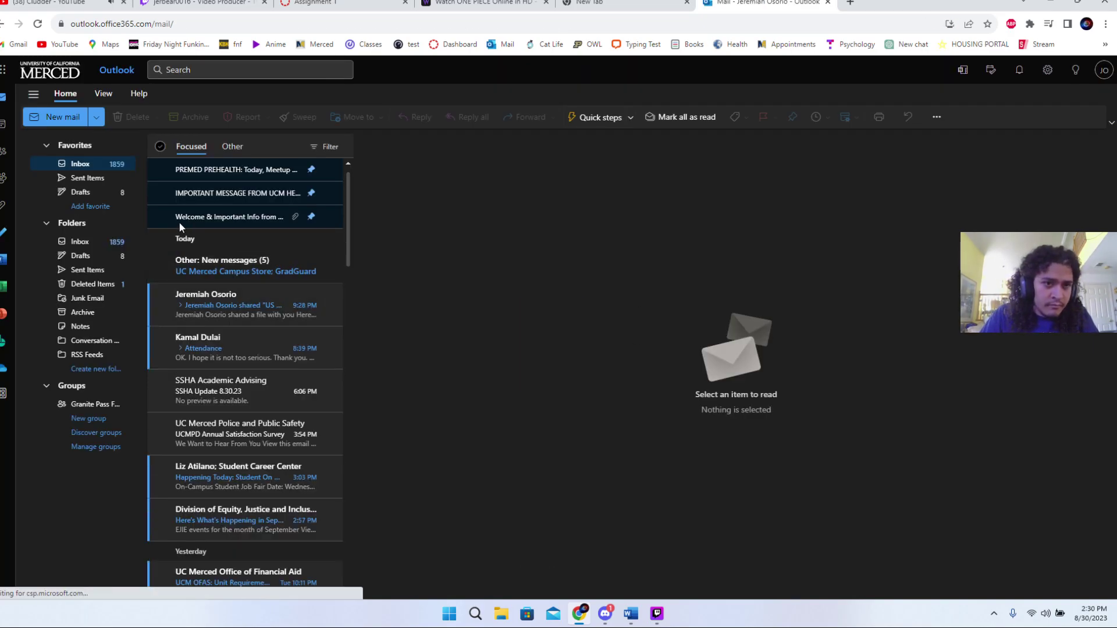
- Open the share e-mail and its US Assignment 1 file link, closing the failed safelink tab
left_click(224, 294)
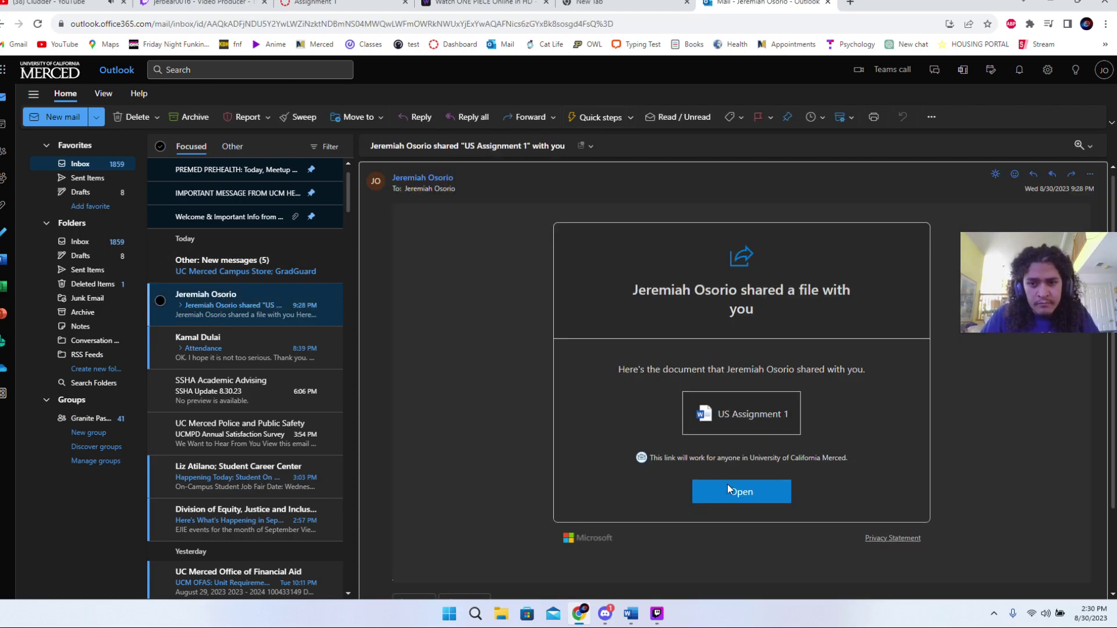
left_click(735, 486)
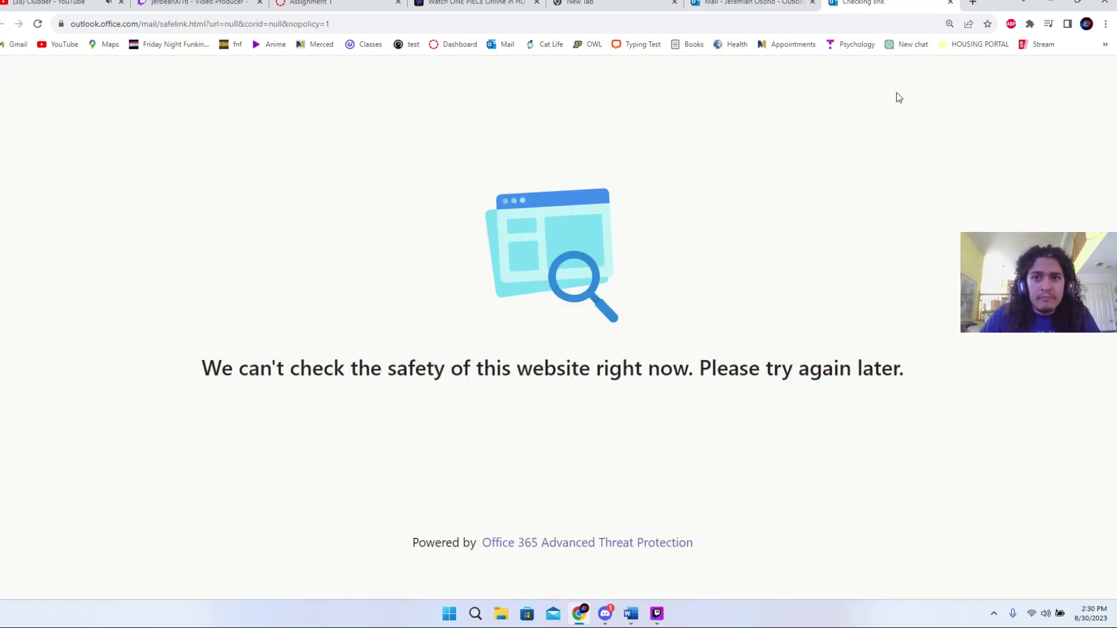
left_click(950, 3)
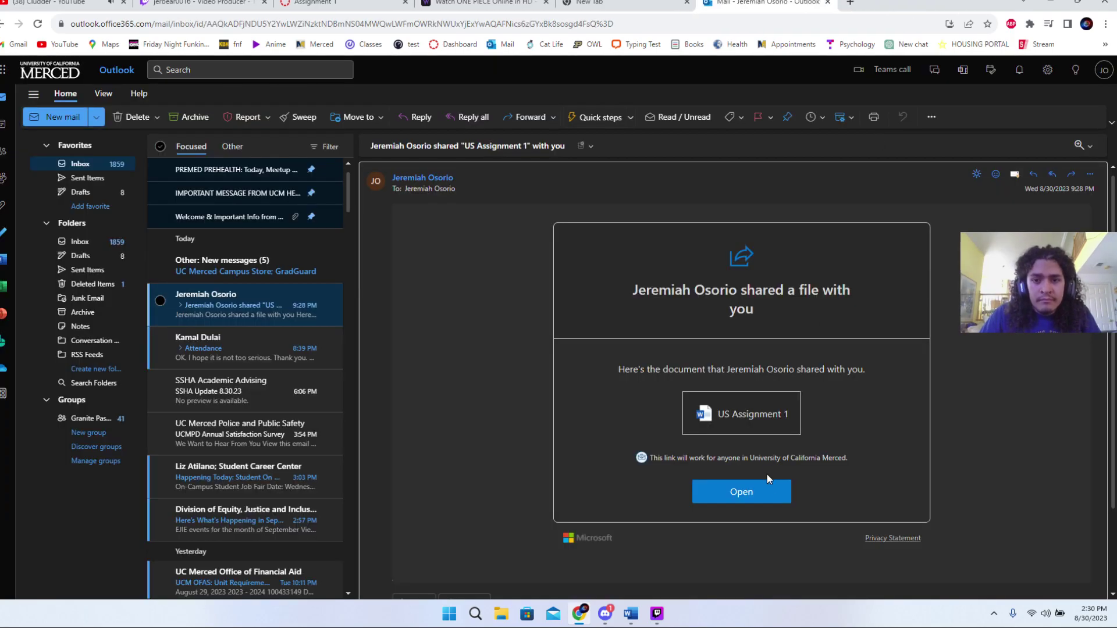
left_click(760, 409)
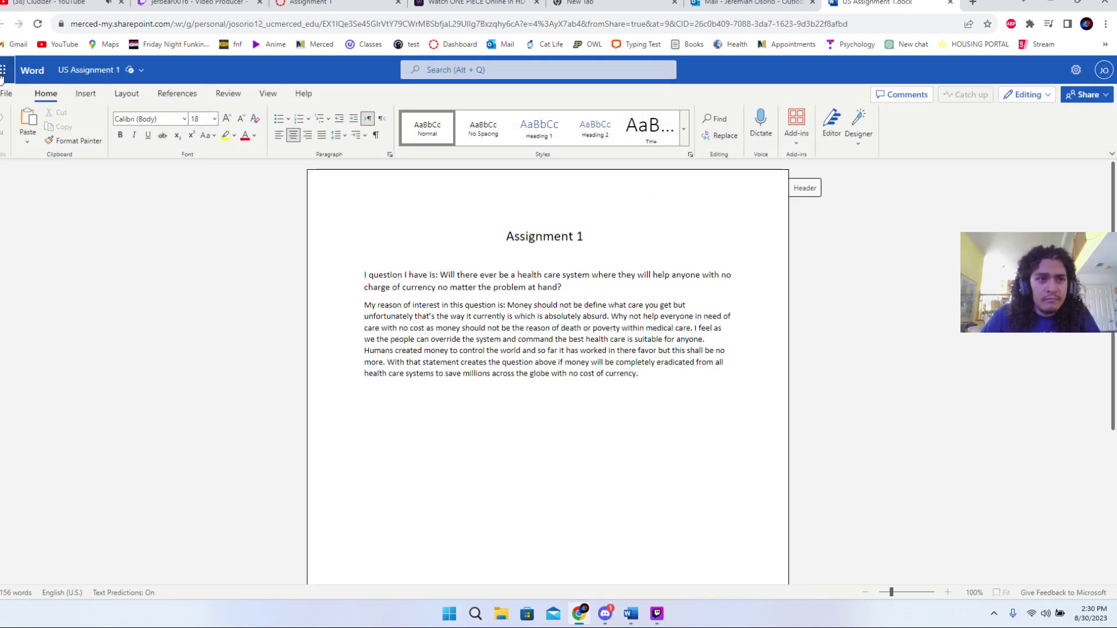
- Save US Assignment 1 from Word for the web as a downloaded PDF via File > Save as
left_click(3, 70)
left_click(225, 187)
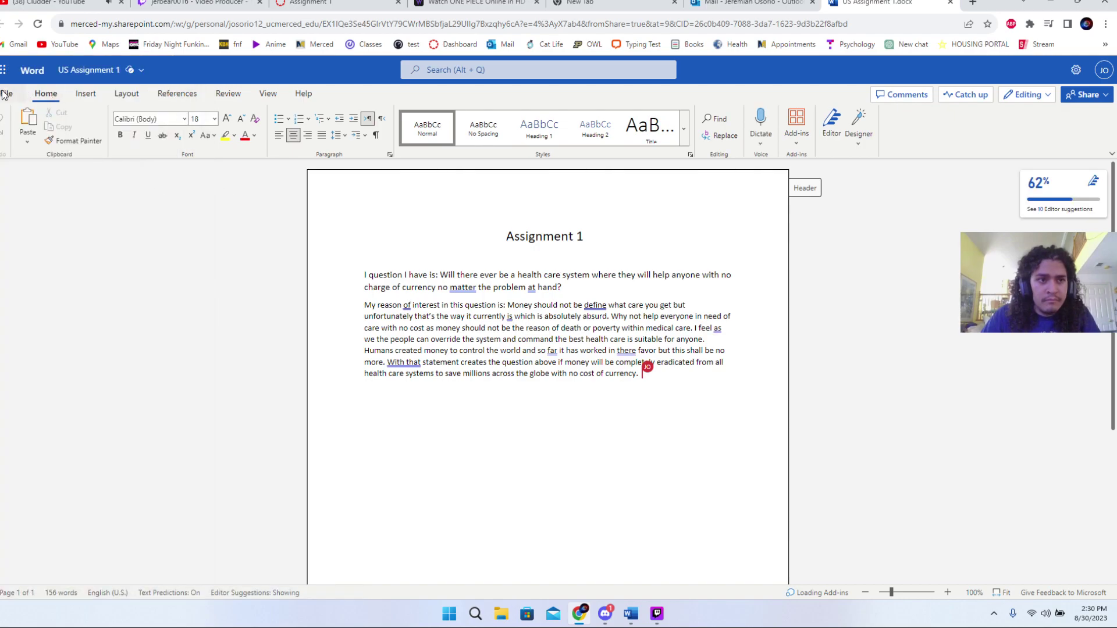
left_click(18, 94)
left_click(41, 208)
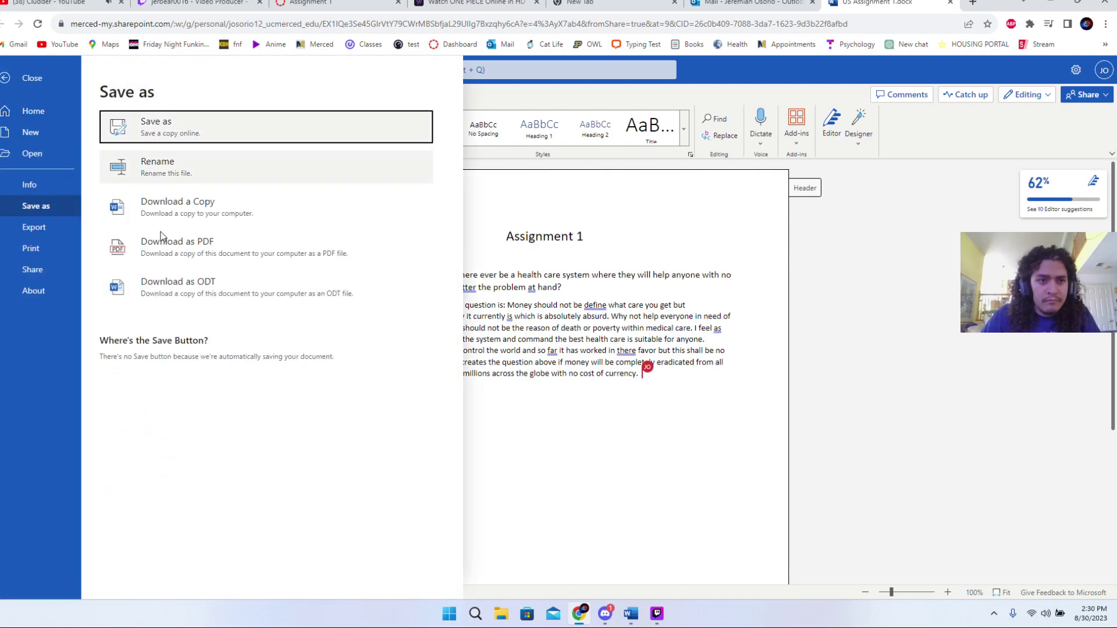
key("Escape")
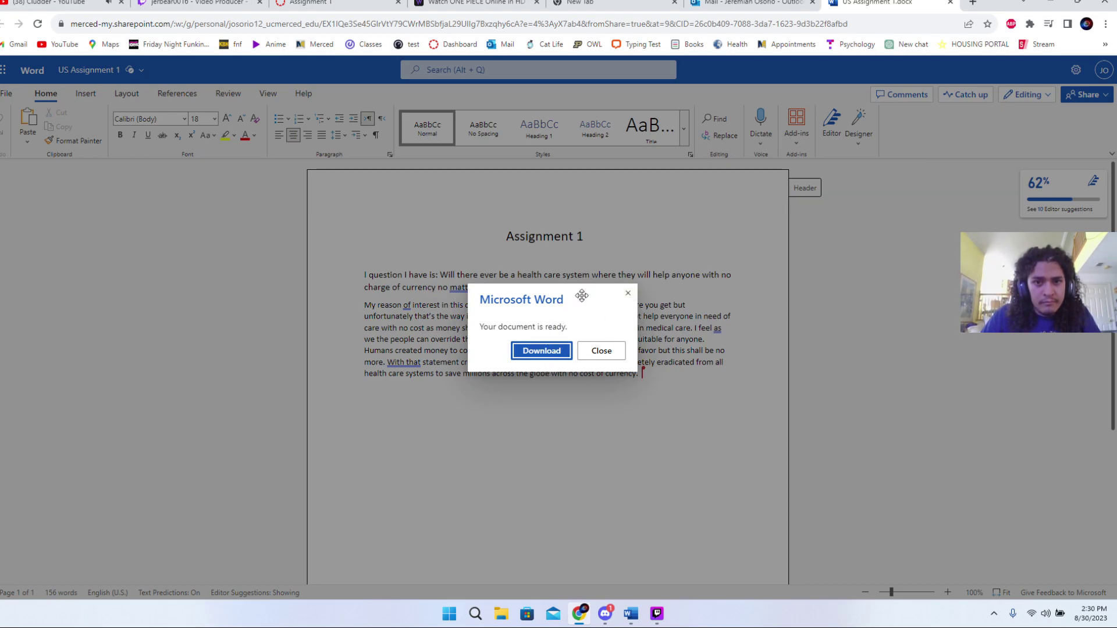
left_click(547, 349)
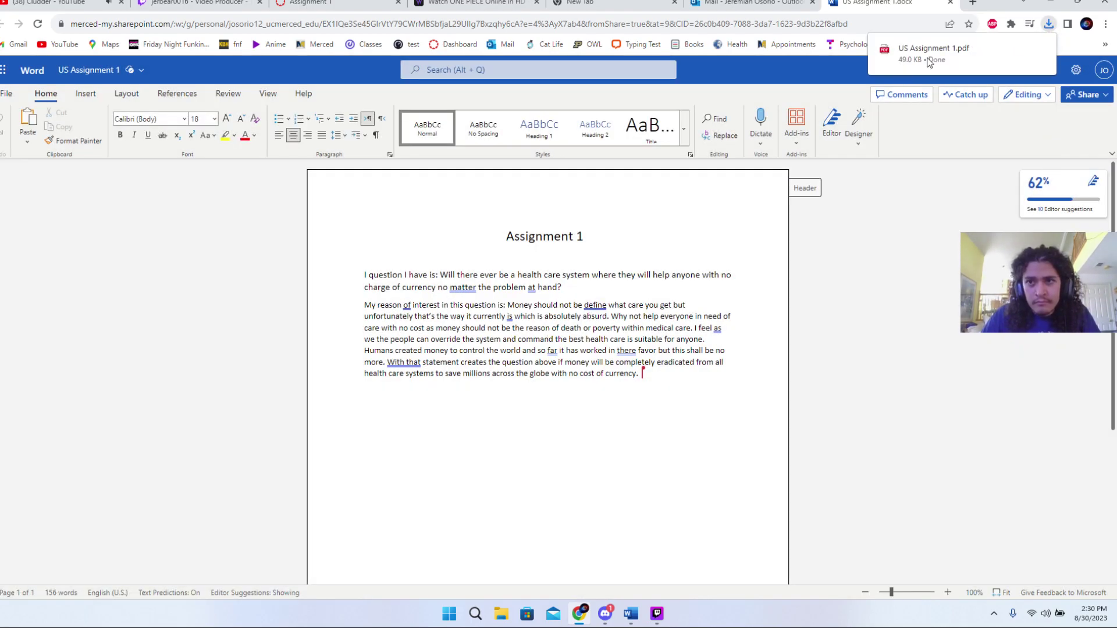
- On Canvas Assignment 1, attach the downloaded US Assignment 1.pdf as an uploaded file
left_click(750, 3)
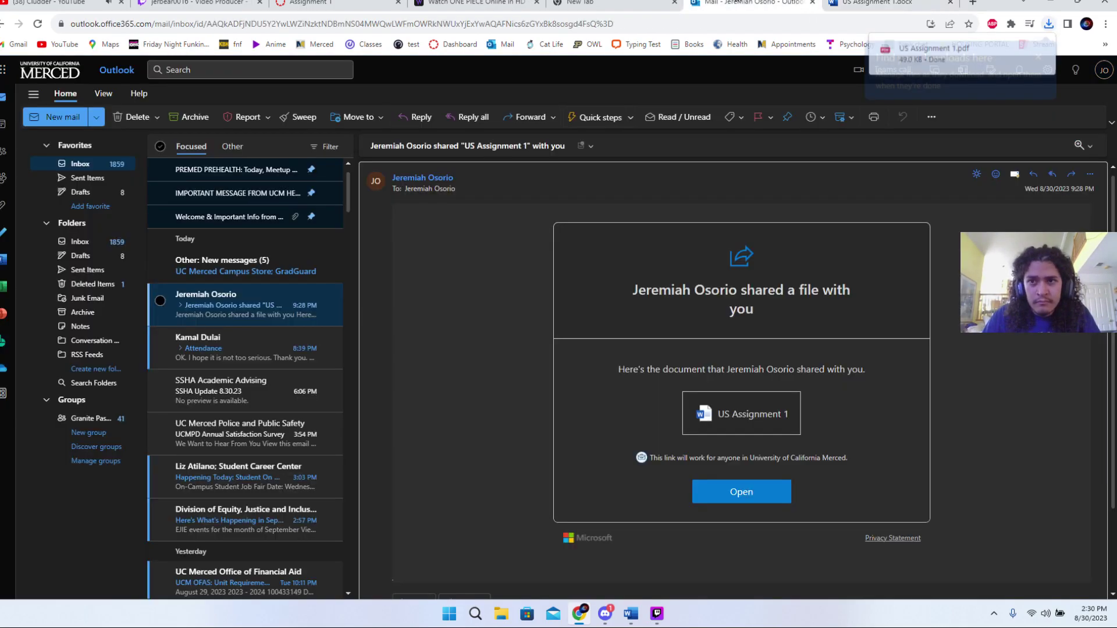
left_click(588, 3)
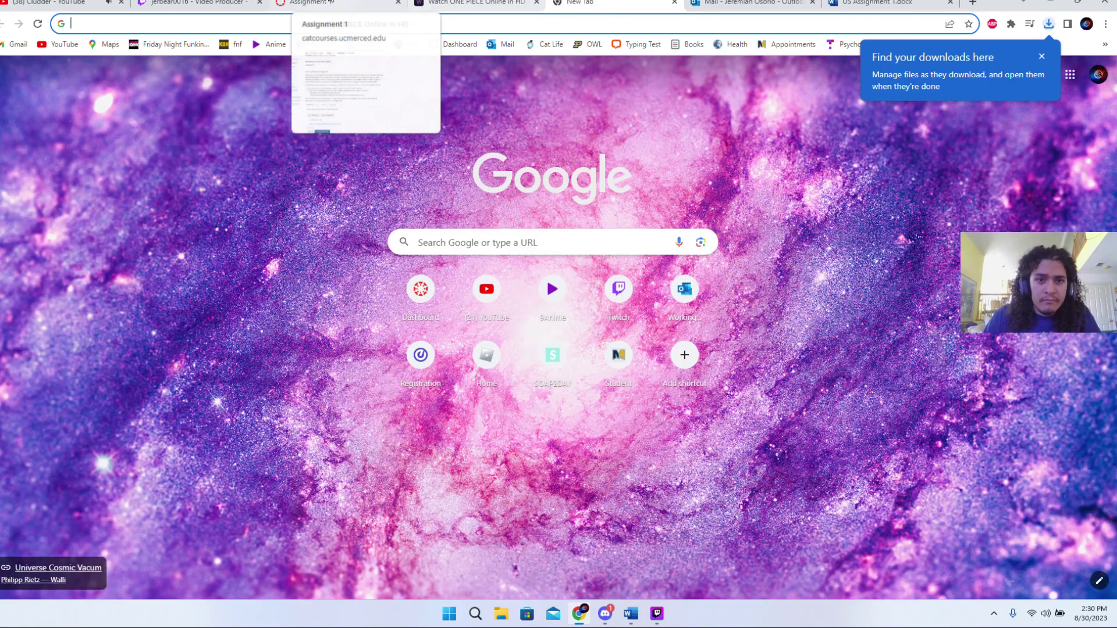
left_click(317, 3)
scroll(239, 423, "down", 1)
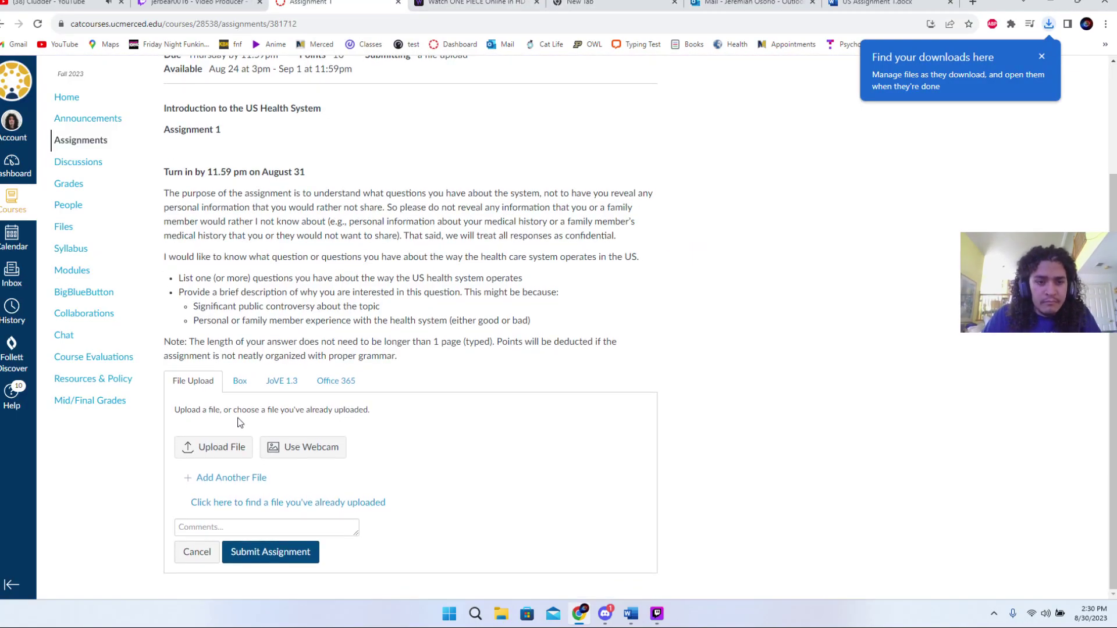
left_click(232, 447)
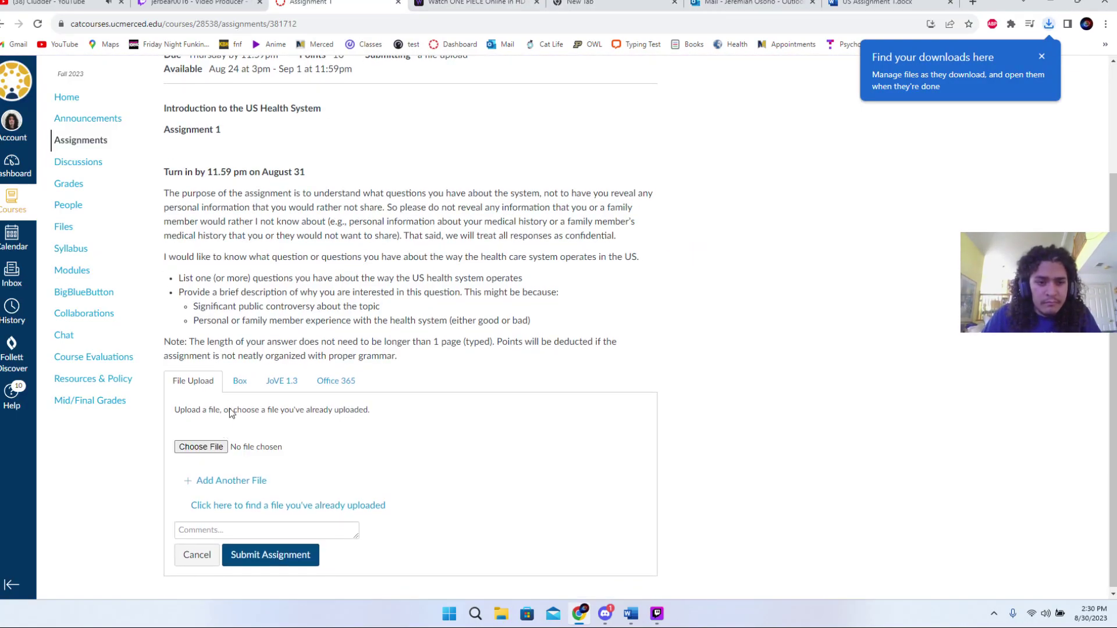
left_click(1049, 25)
left_click_drag(965, 76, 213, 457)
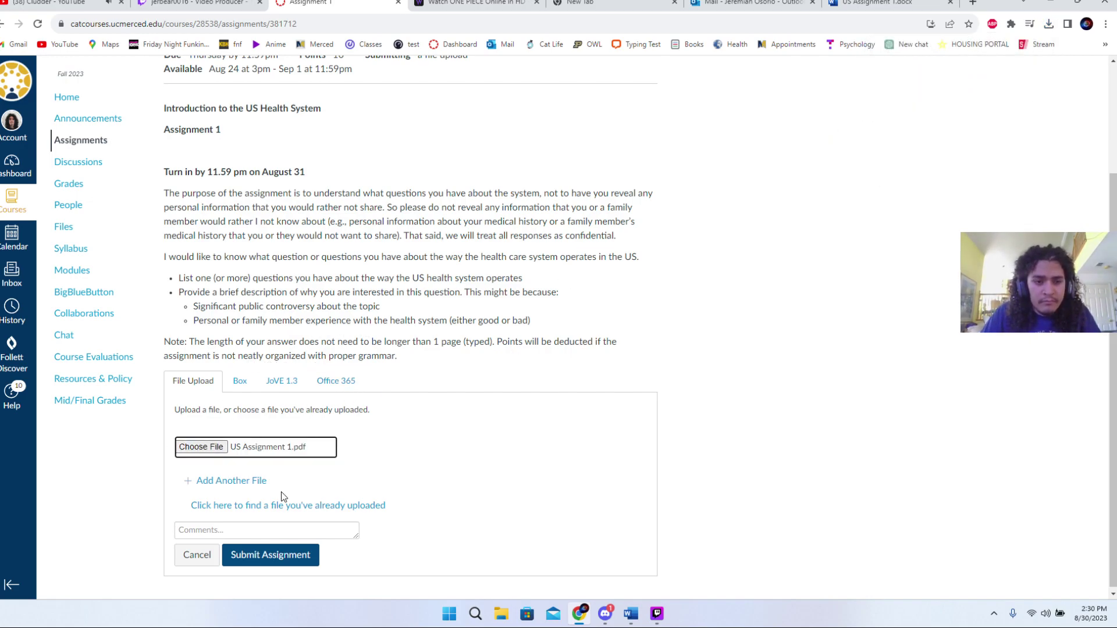
- Add the comment ':3' and submit the assignment
left_click(260, 531)
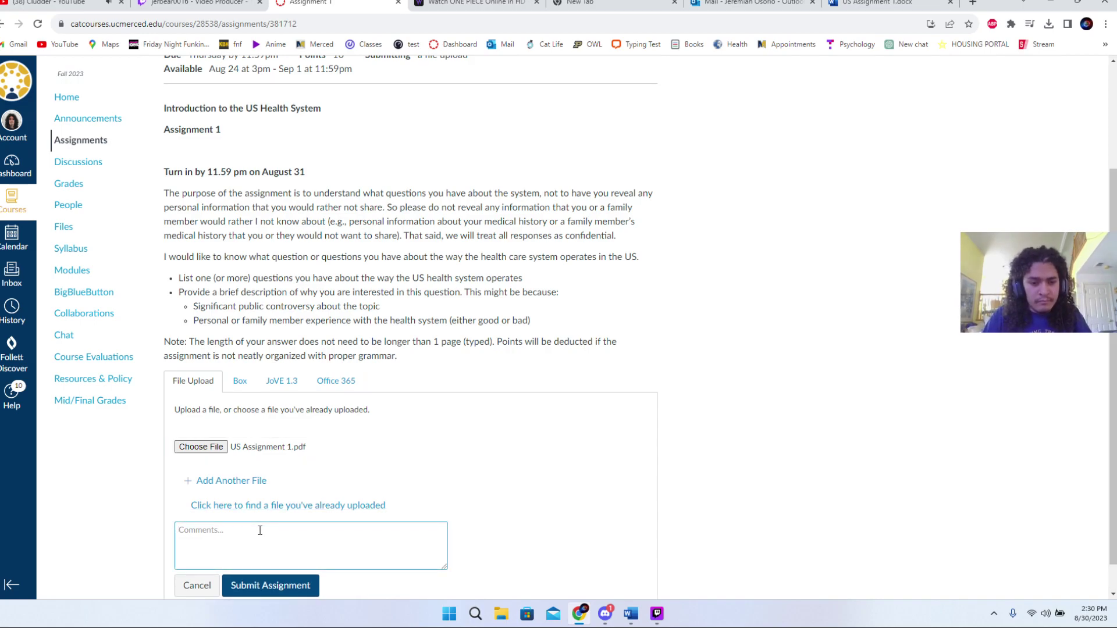
type(":3")
scroll(331, 485, "down", 1)
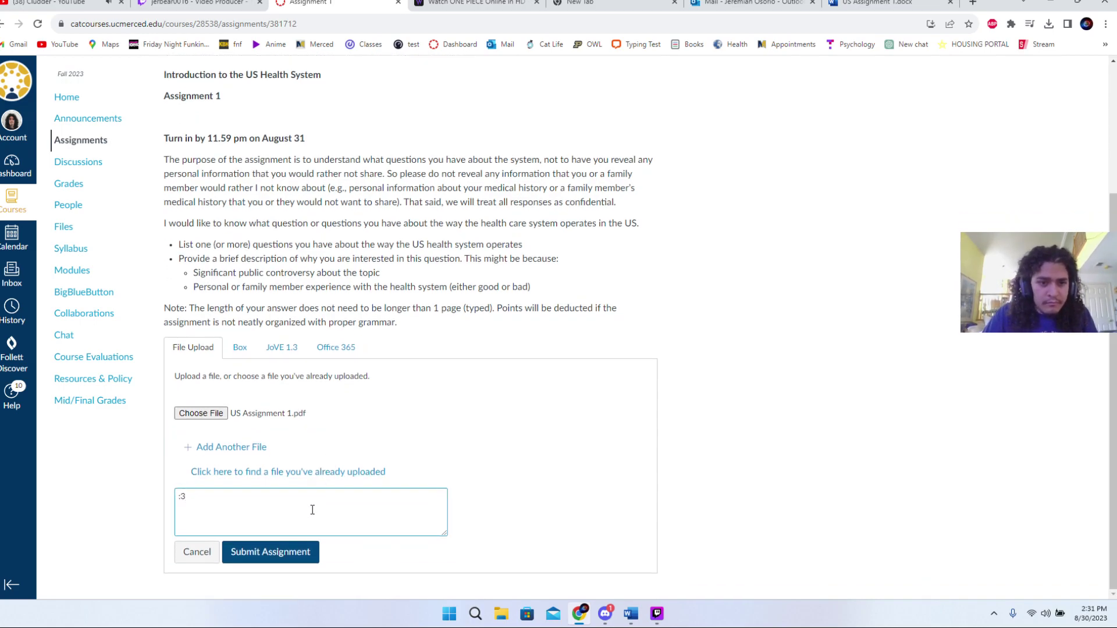
left_click(303, 556)
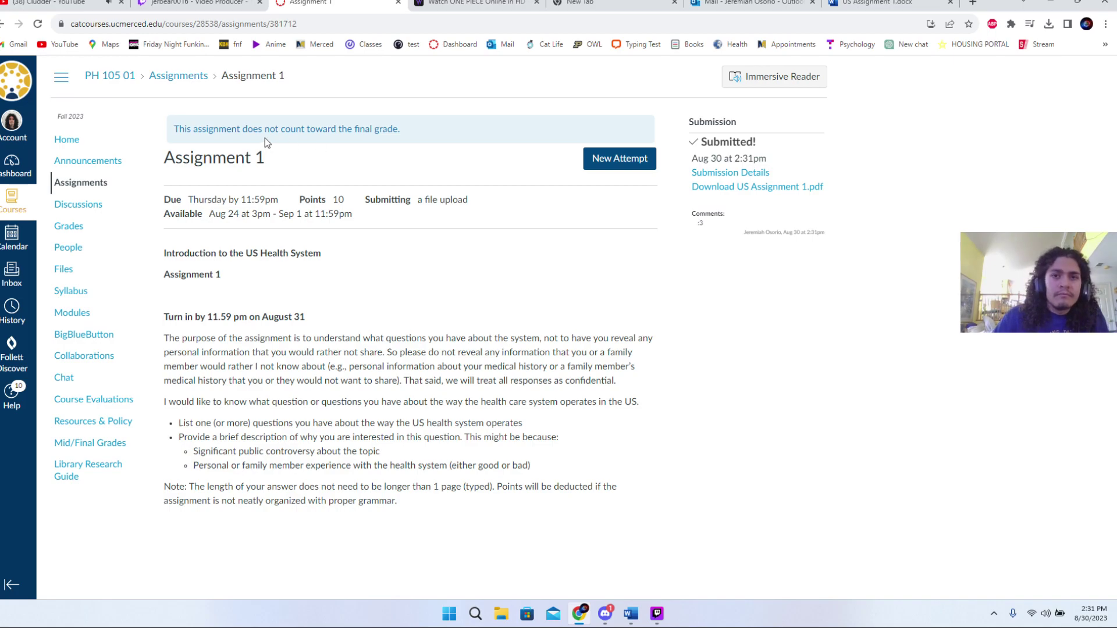
- Close the Outlook and Word tabs and return to the Canvas Dashboard
left_click(813, 3)
left_click(813, 3)
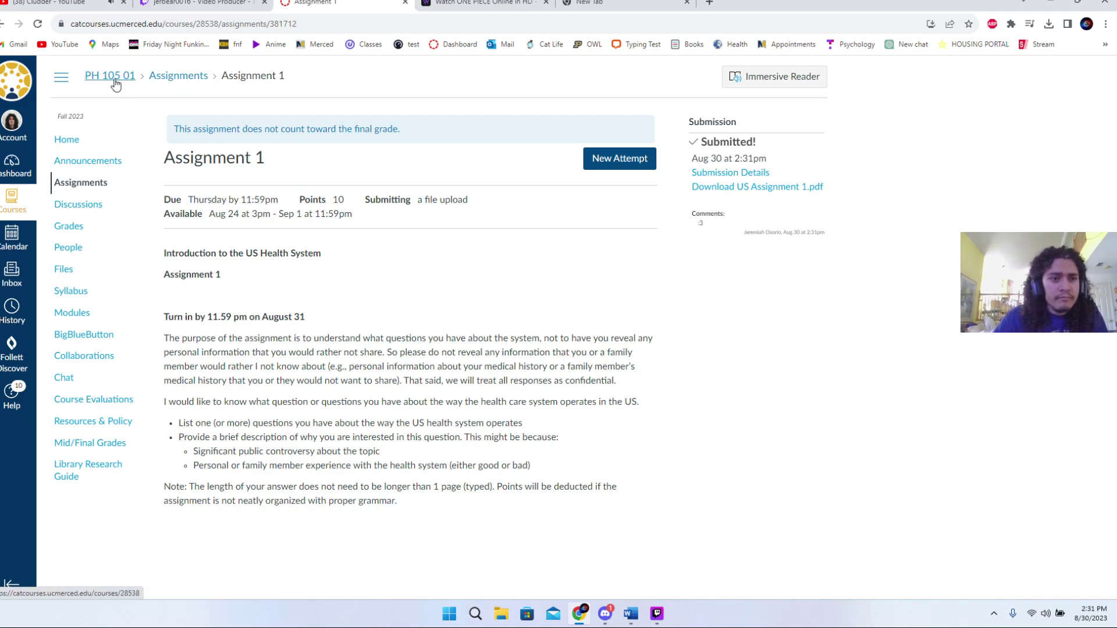
left_click(13, 166)
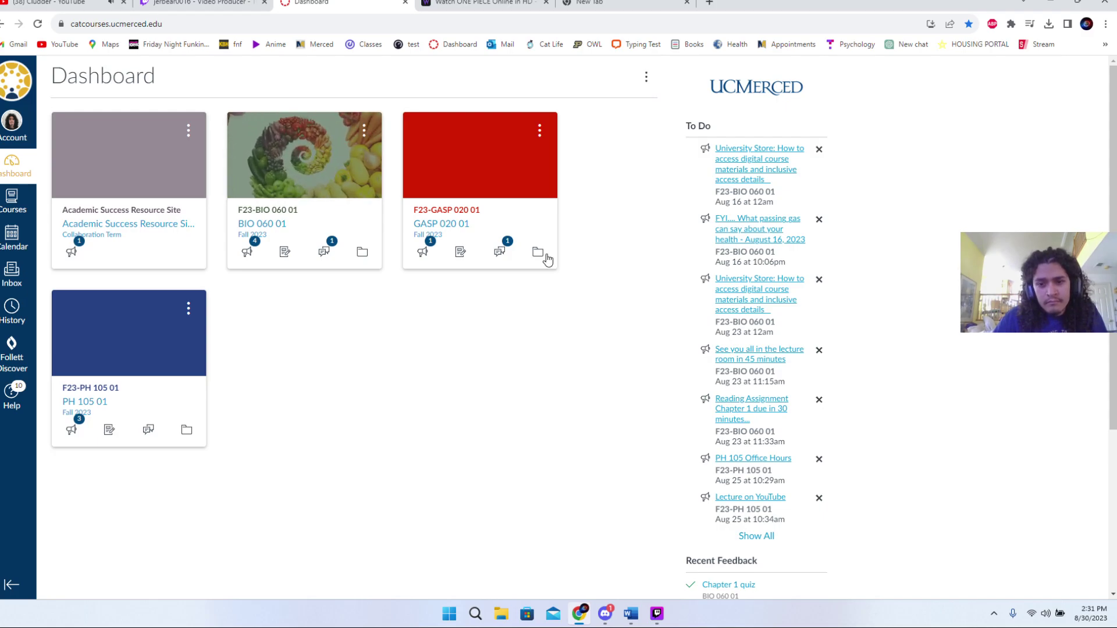
scroll(624, 394, "down", 4)
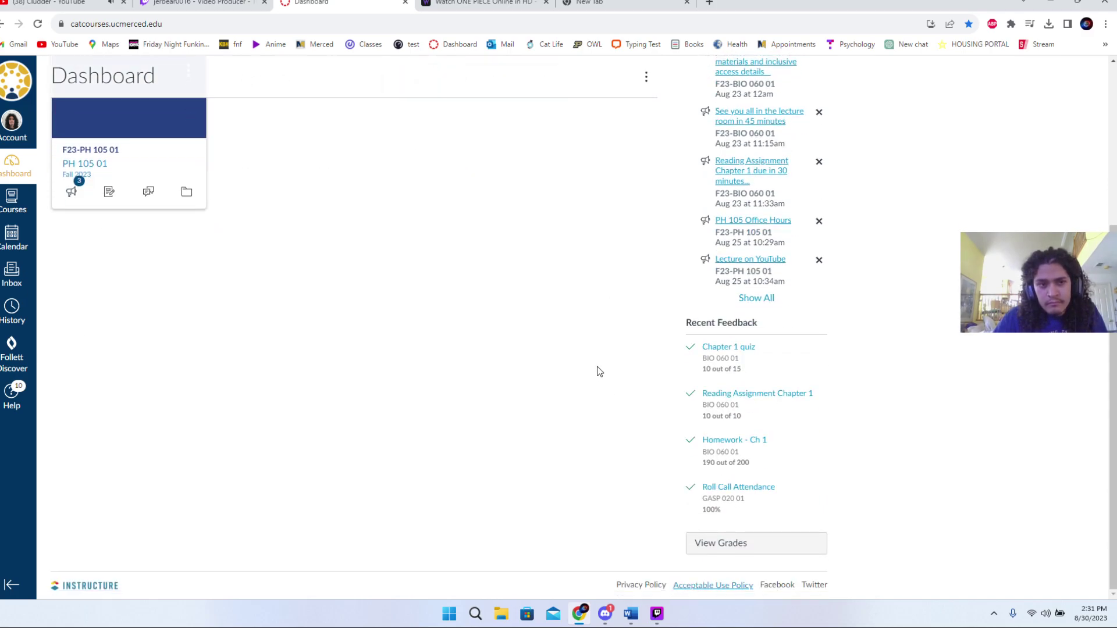
scroll(515, 315, "up", 3)
scroll(515, 314, "up", 1)
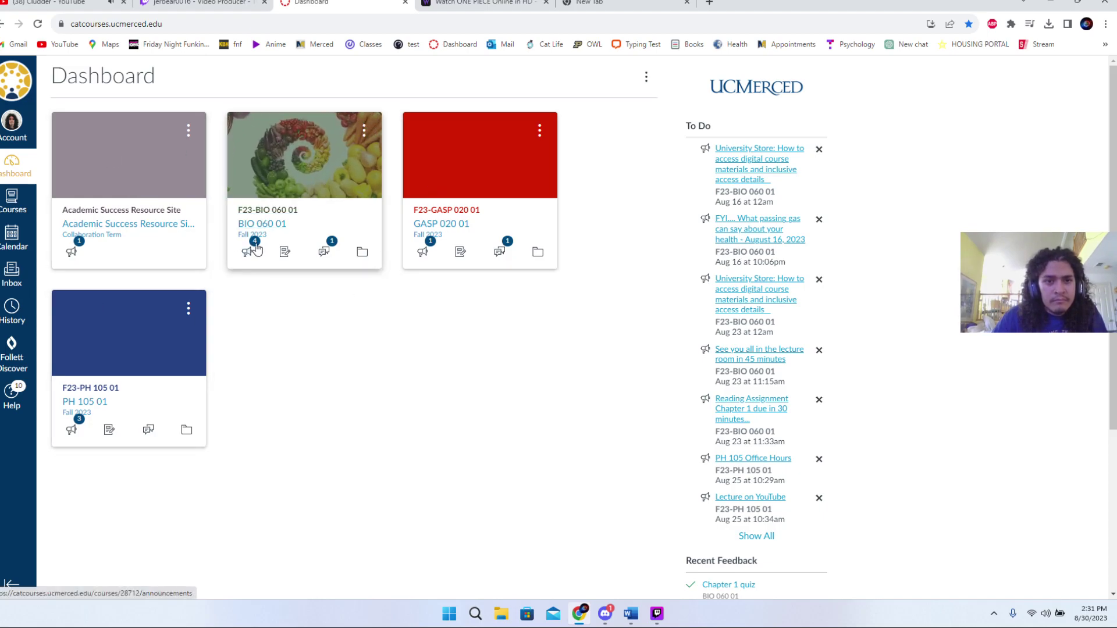
- Open BIO 060 01's Assignments list and the Homework - Ch 2 assignment
left_click(250, 225)
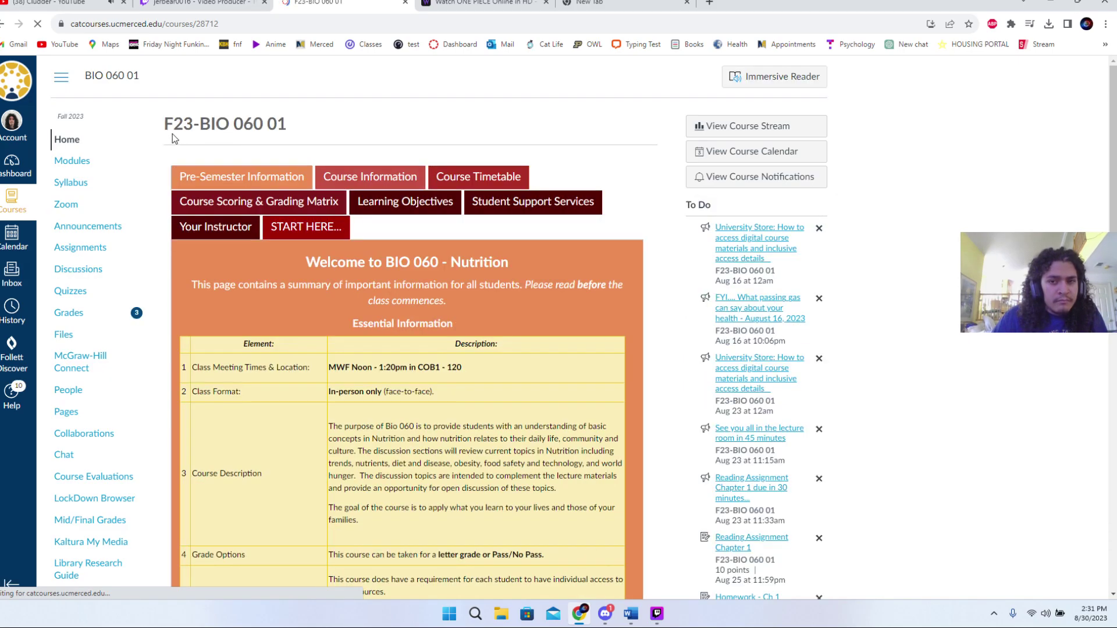
left_click(82, 249)
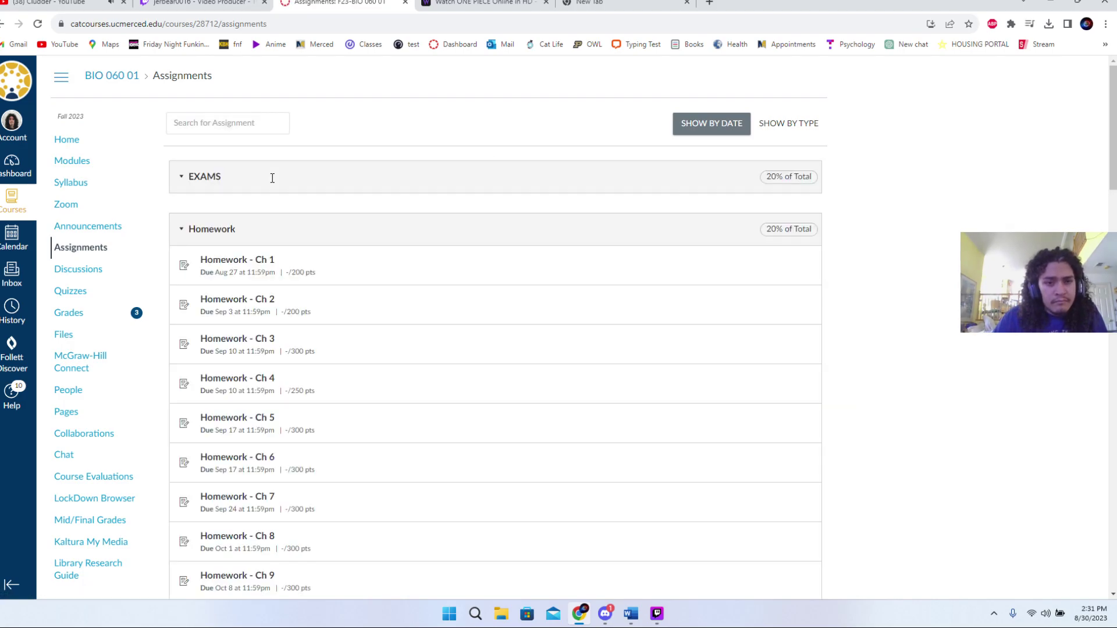
left_click(241, 208)
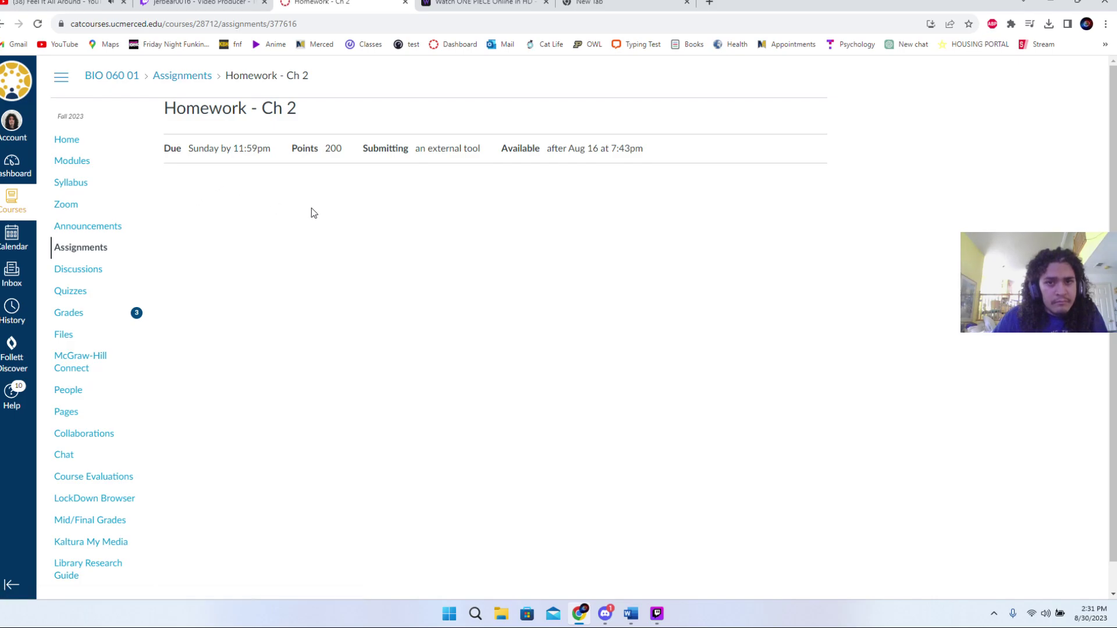
- Launch Homework - Ch 2 in McGraw-Hill Connect, then load the Canvas dashboard in a new tab
left_click(302, 284)
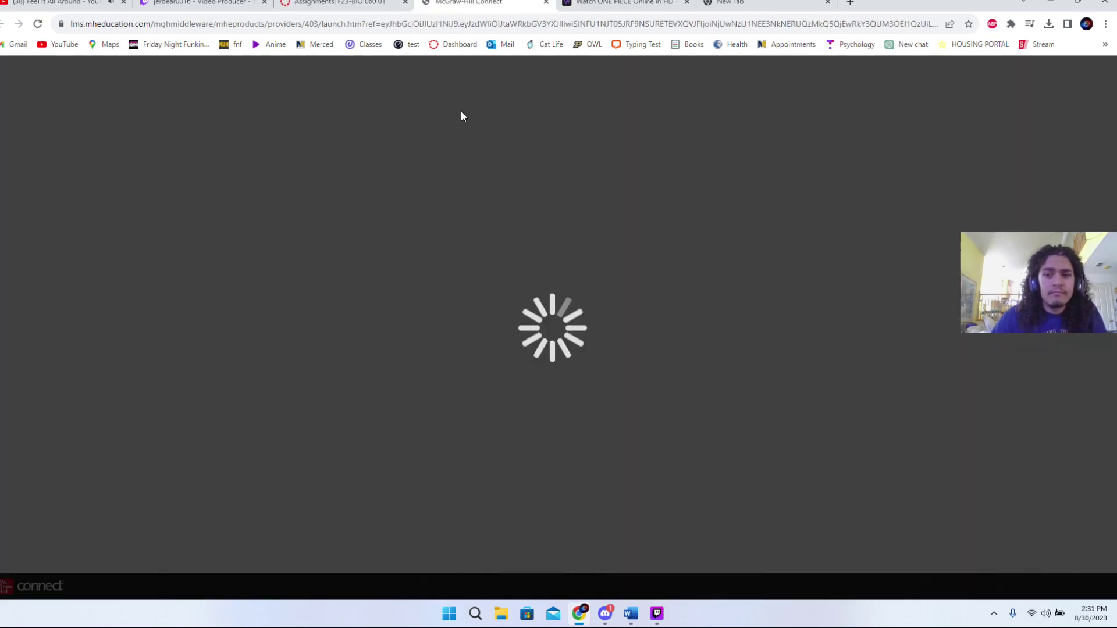
left_click(53, 204)
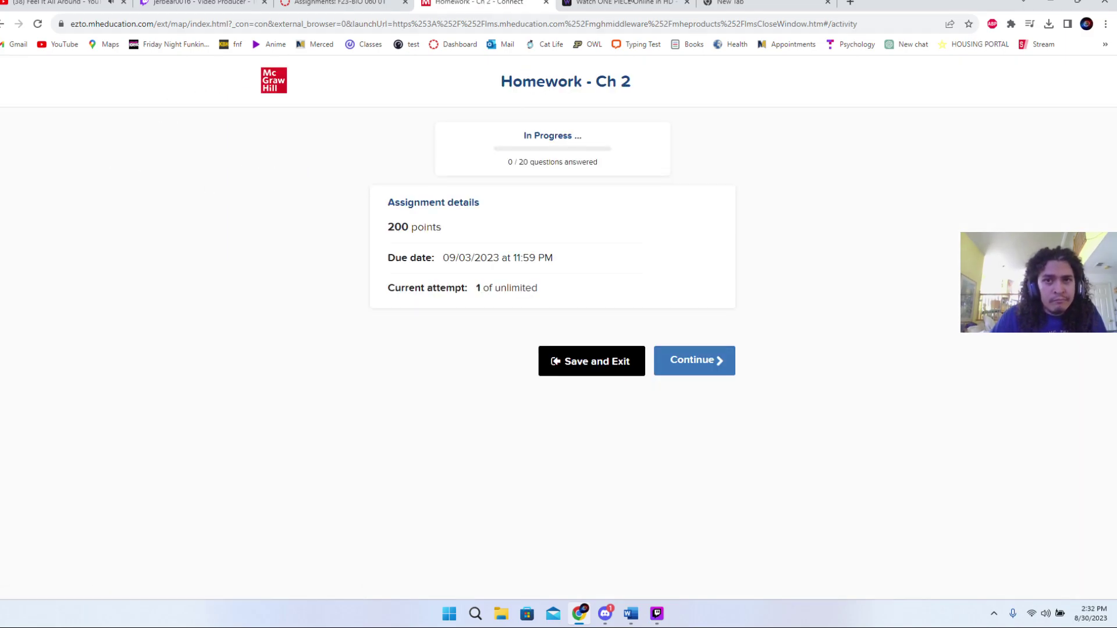
left_click(730, 2)
left_click(420, 291)
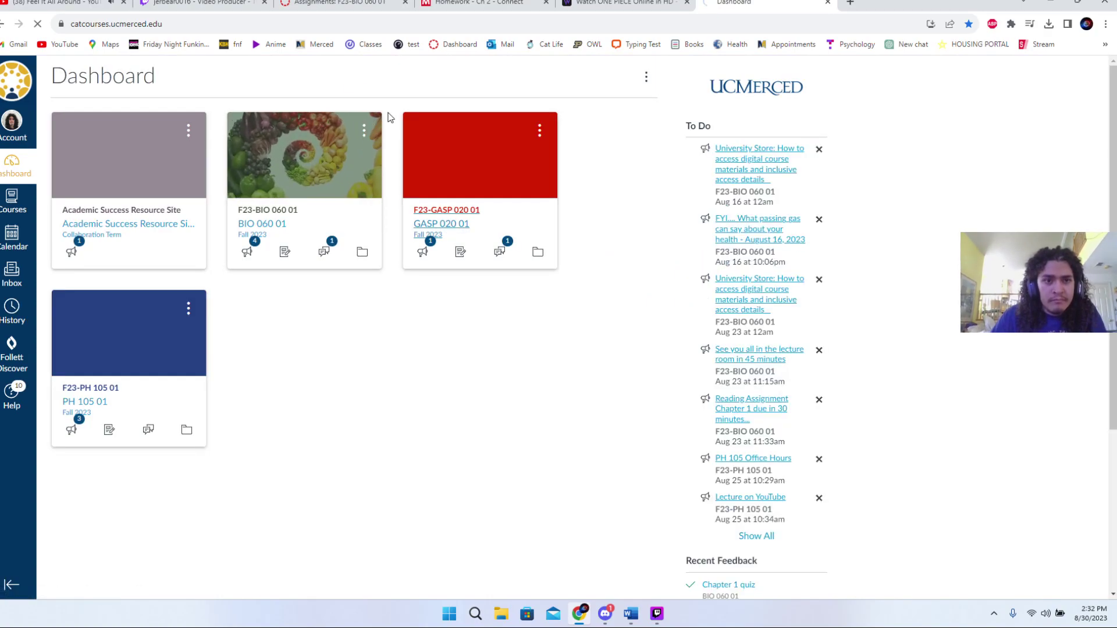
- Open Exercise 1: Self Portrait from the GASP 020 01 course's Assignments list
left_click(415, 135)
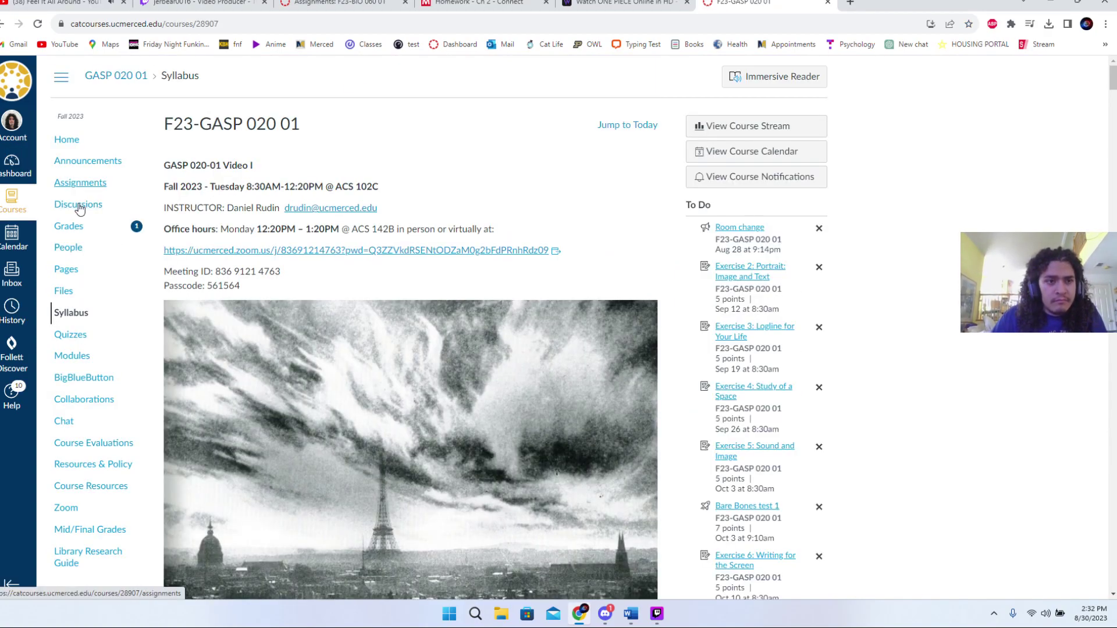
left_click(80, 182)
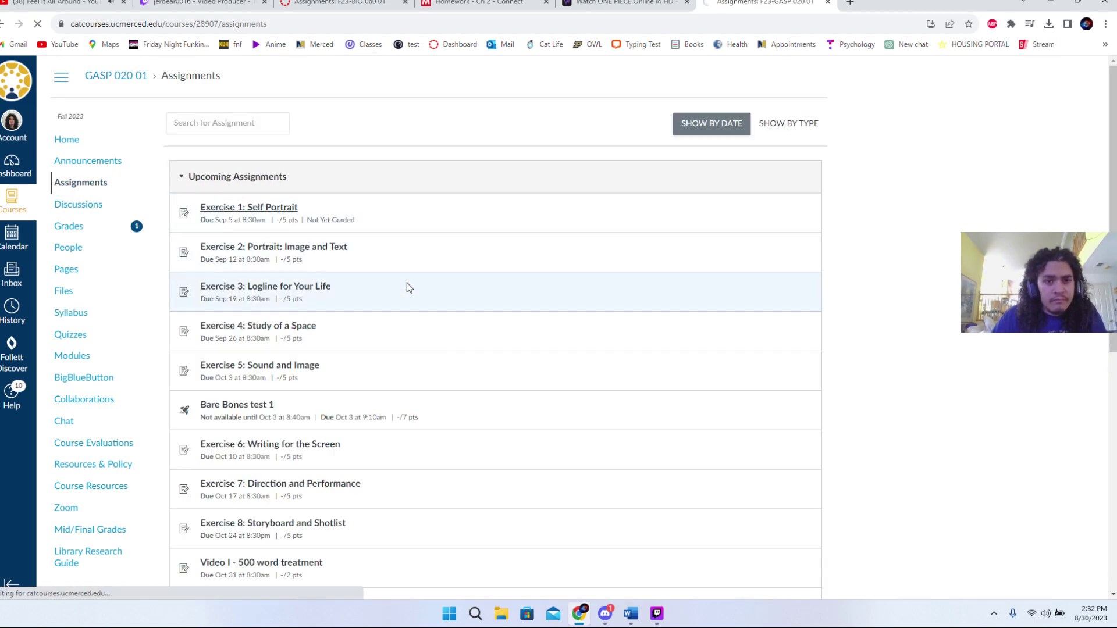
left_click(262, 209)
scroll(201, 203, "down", 1)
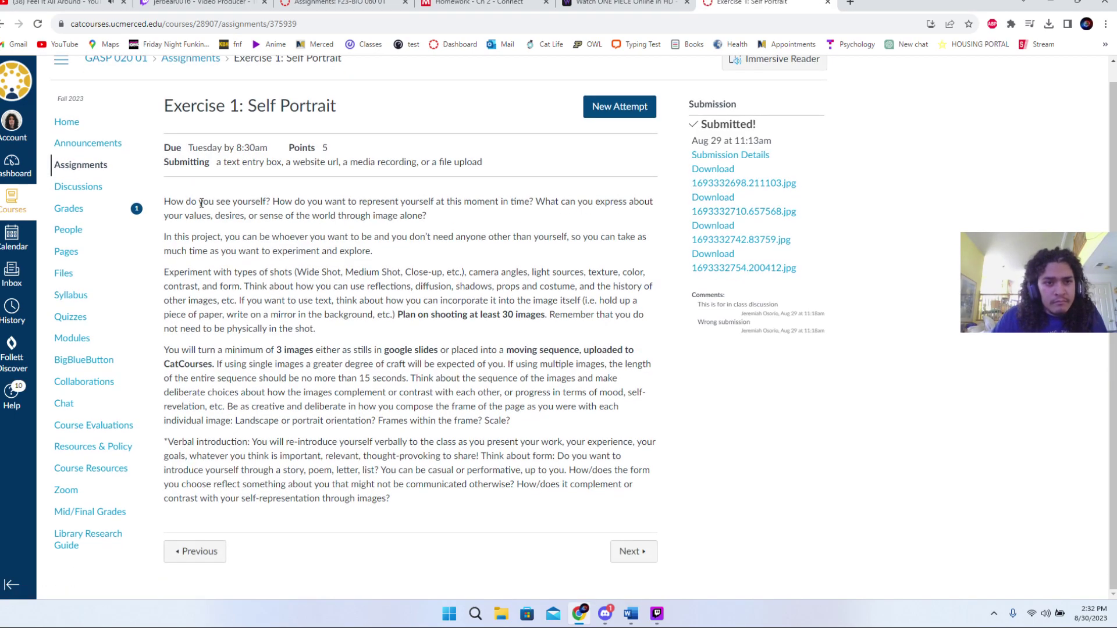
- Read the assignment instructions, highlighting the opening question and the shot-types paragraph
left_click_drag(201, 203, 382, 202)
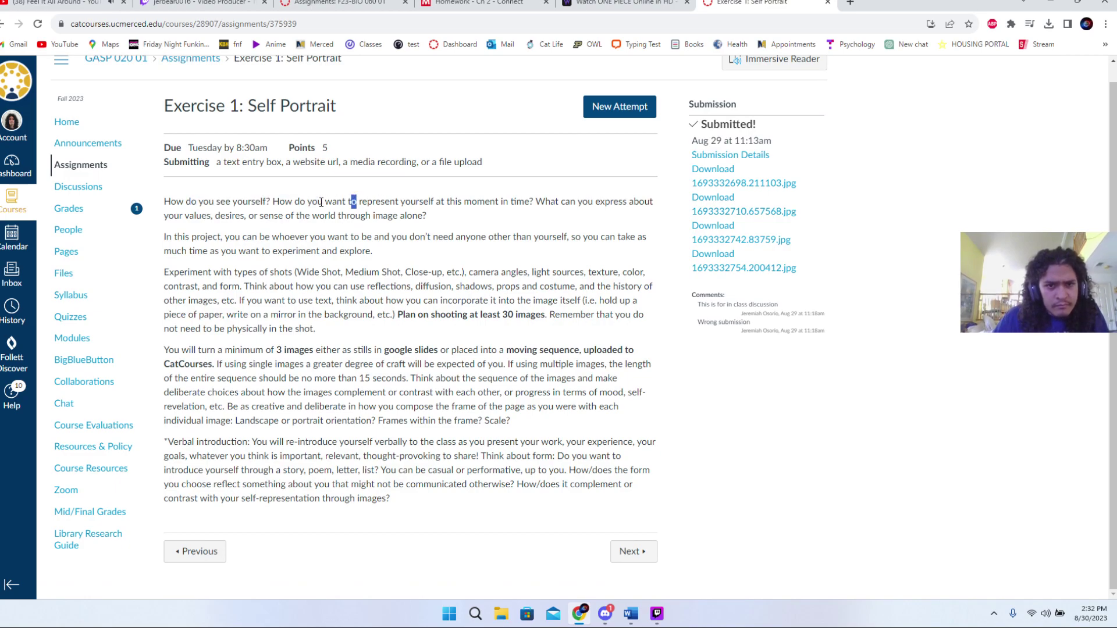
left_click_drag(273, 202, 428, 215)
left_click(448, 218)
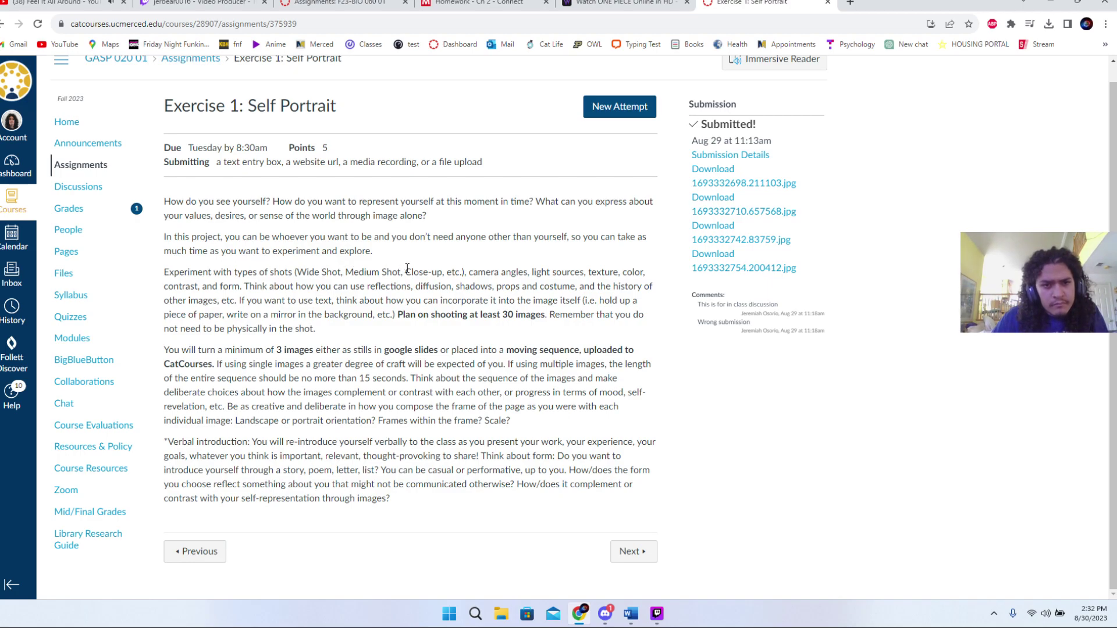
left_click_drag(418, 268, 461, 271)
left_click(495, 271)
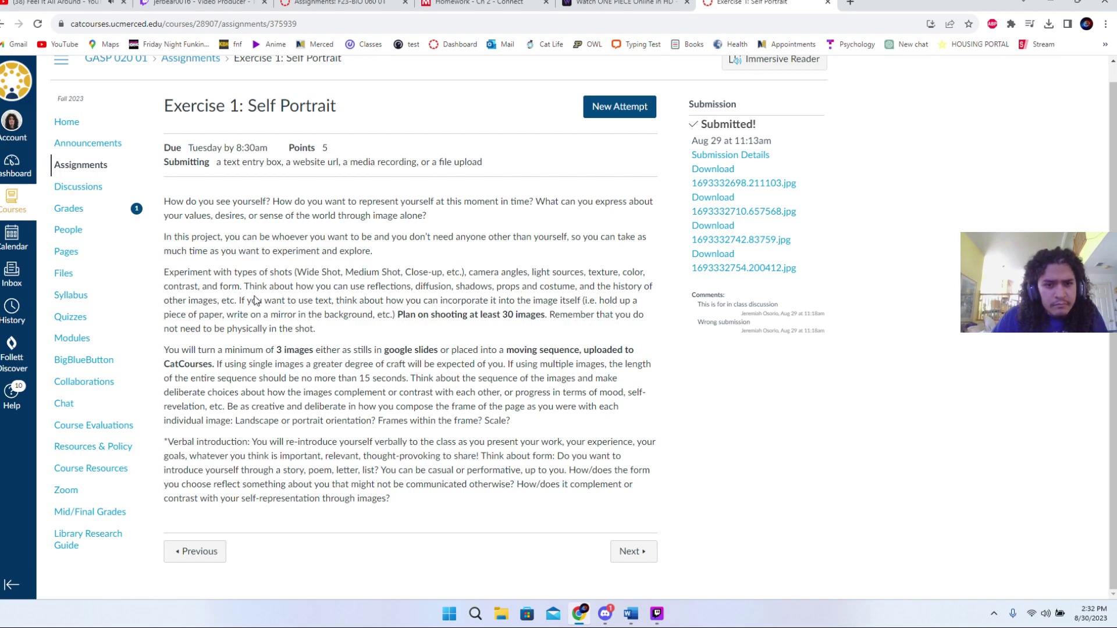
left_click_drag(398, 317, 471, 330)
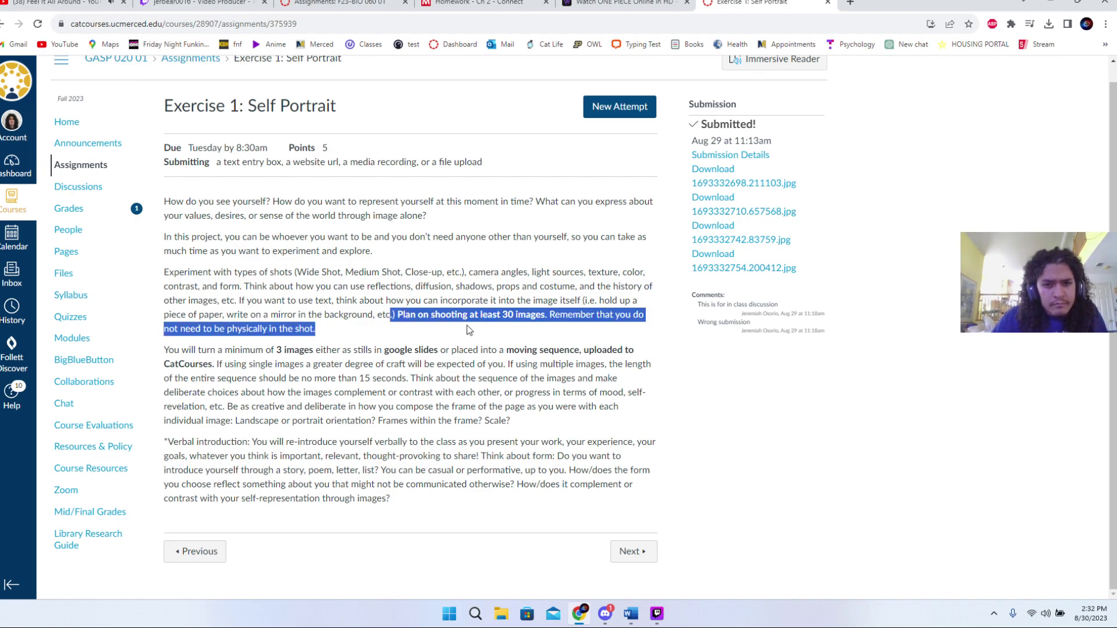
left_click(363, 318)
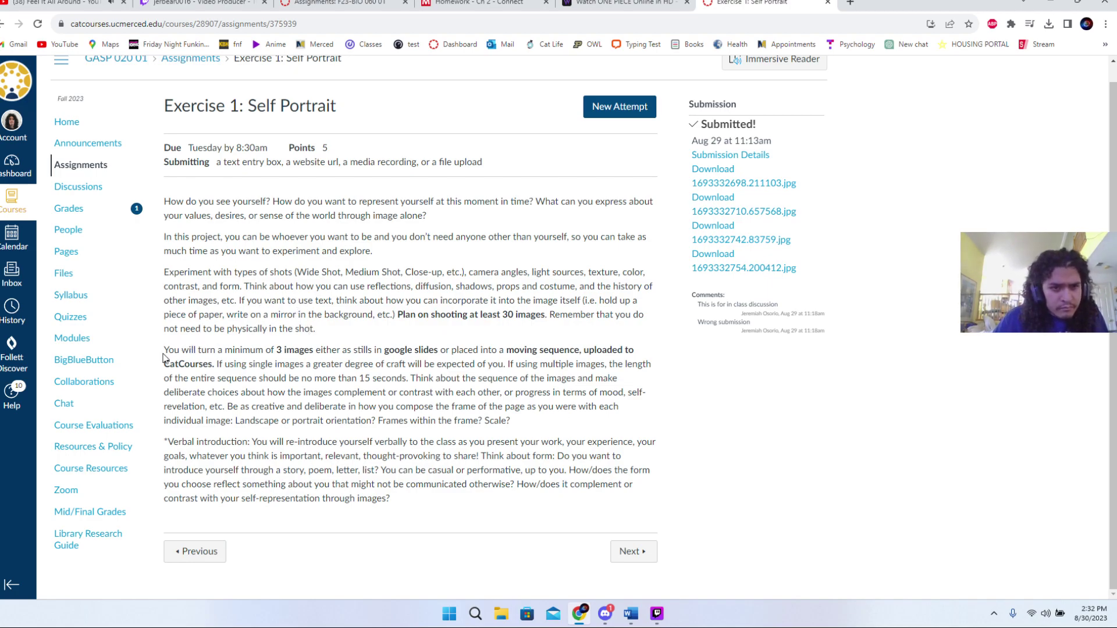
left_click_drag(165, 356, 429, 363)
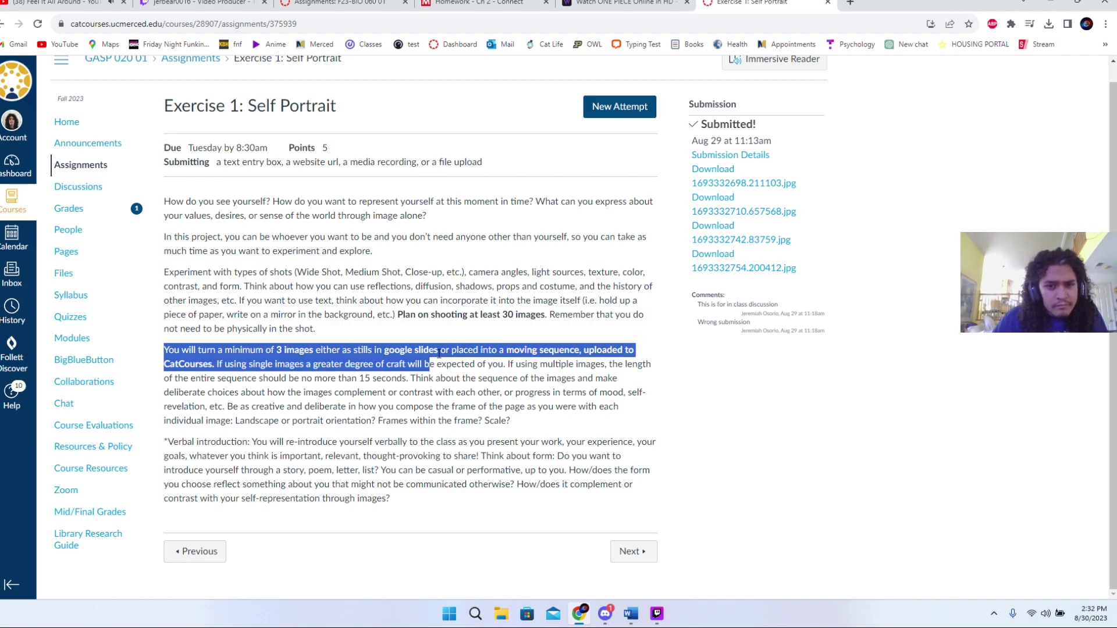
left_click(438, 354)
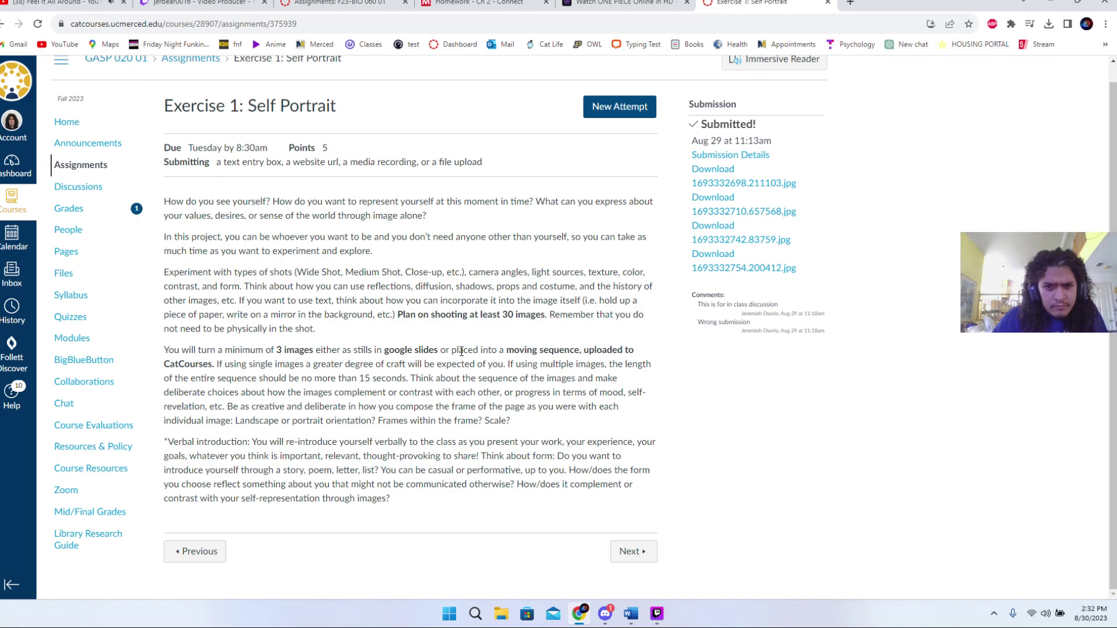
left_click_drag(218, 368, 346, 371)
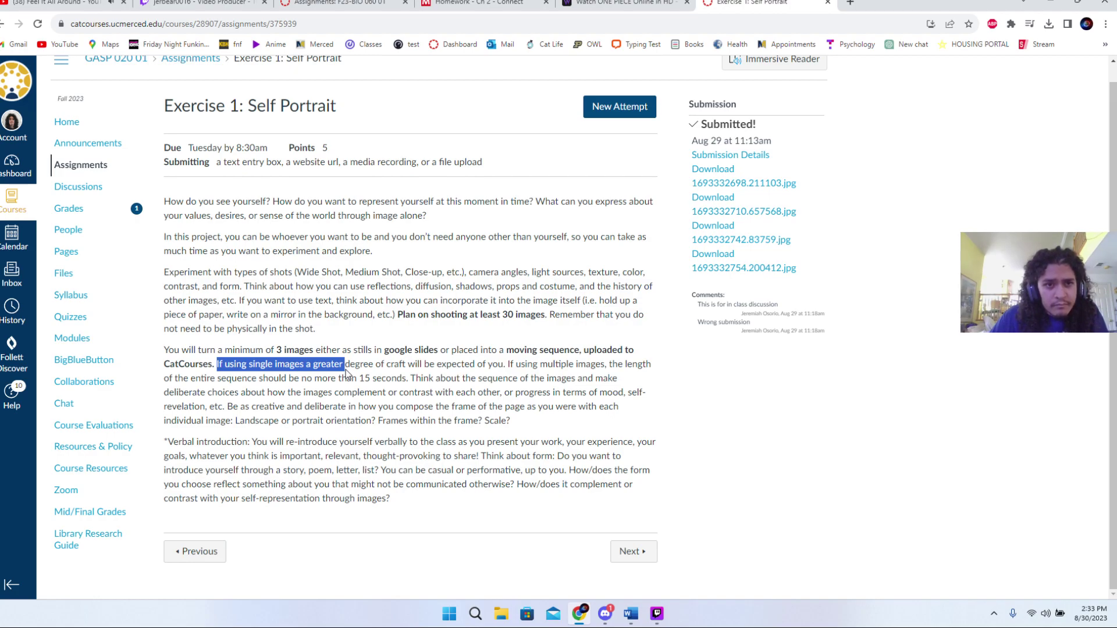
left_click(346, 369)
left_click_drag(300, 368, 573, 378)
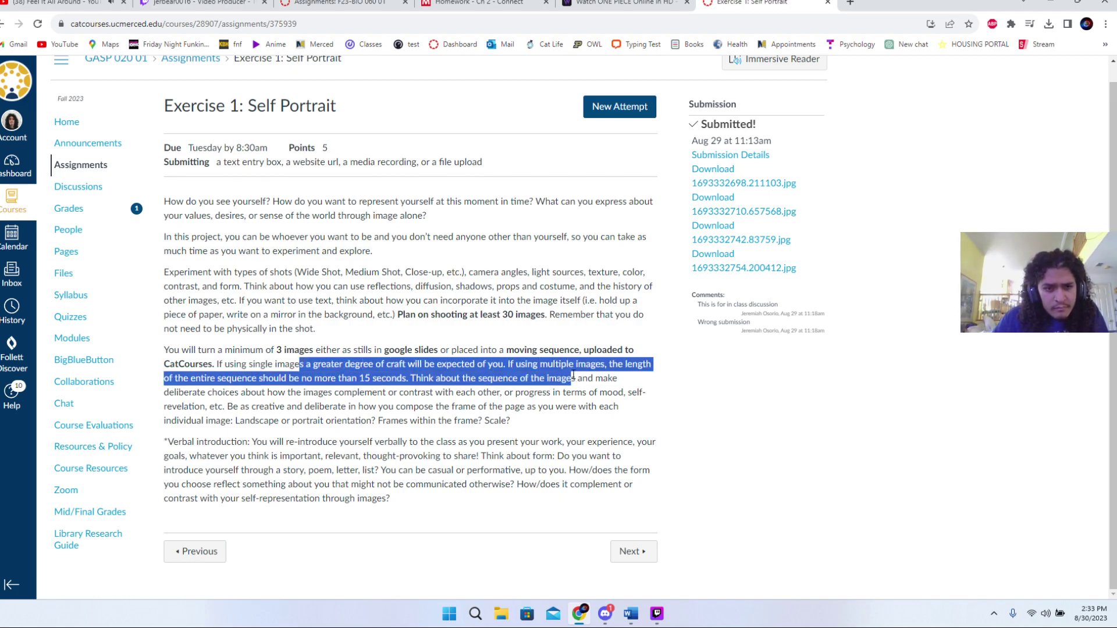
left_click(286, 365)
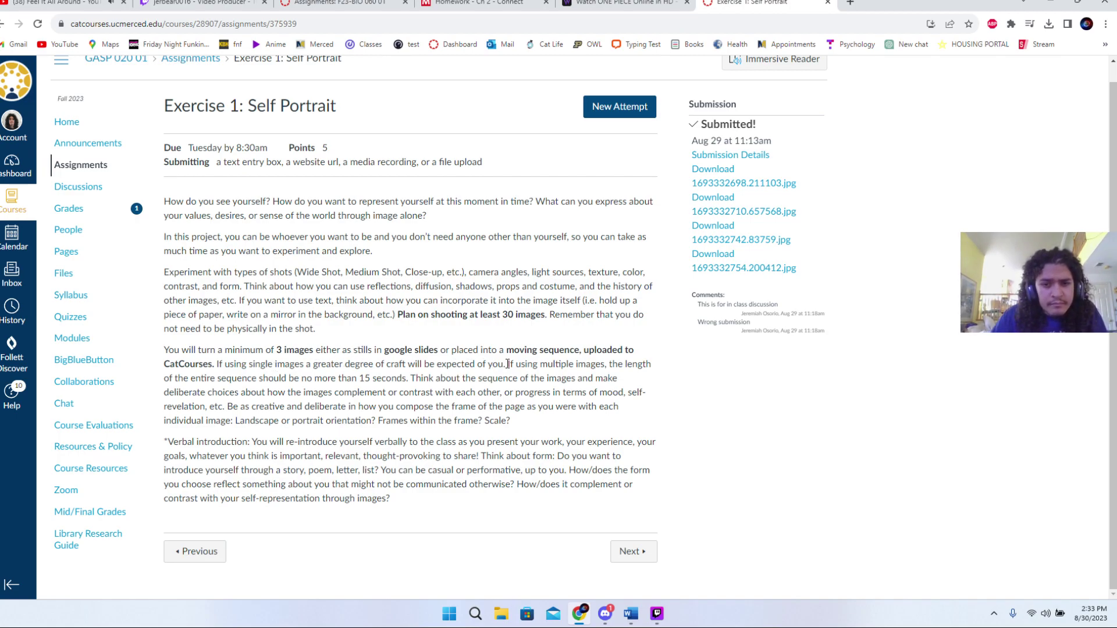
left_click_drag(504, 364, 502, 377)
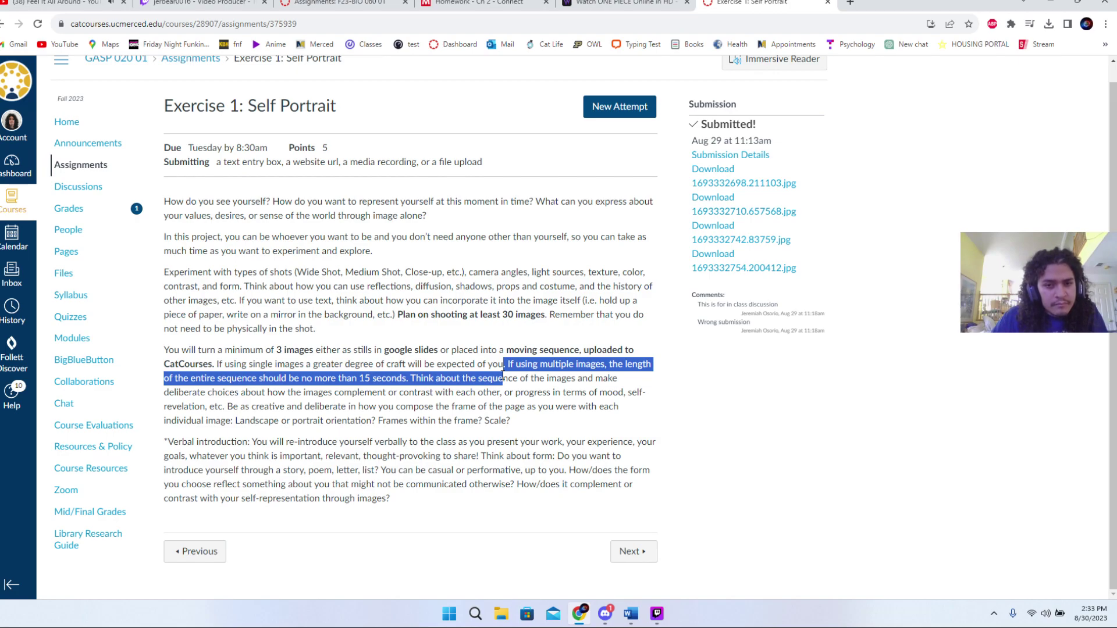
left_click_drag(503, 377, 454, 378)
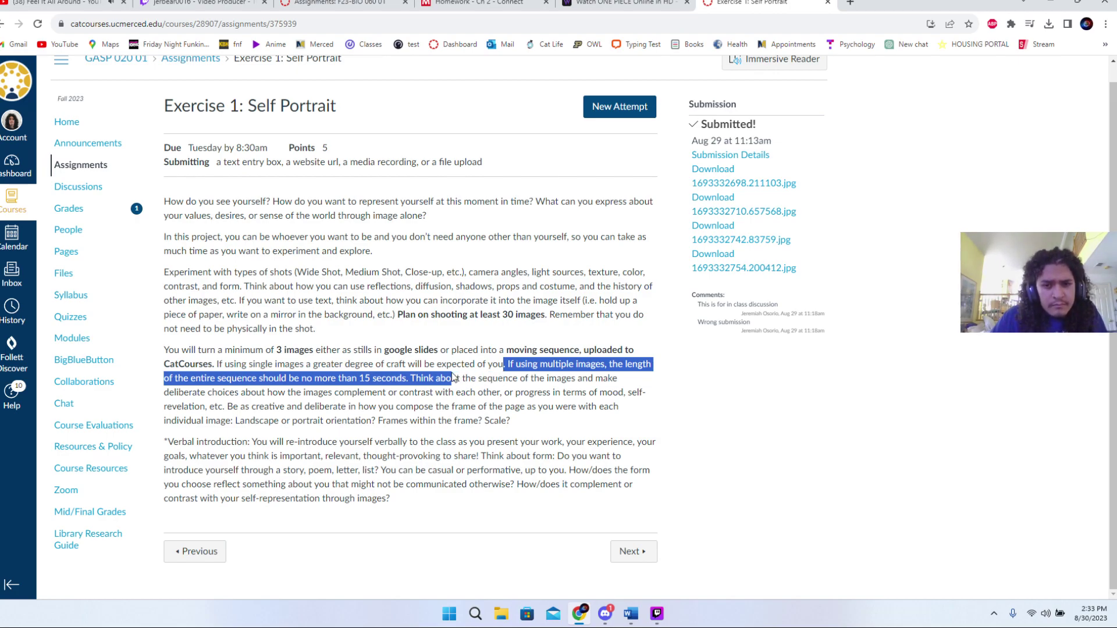
left_click(376, 378)
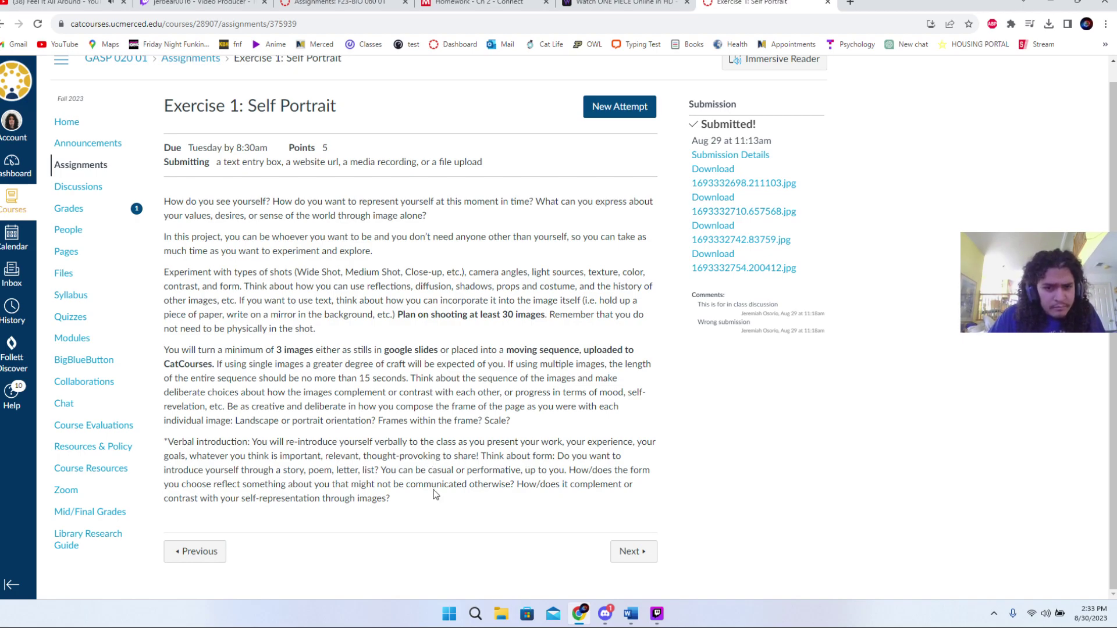
scroll(434, 494, "up", 1)
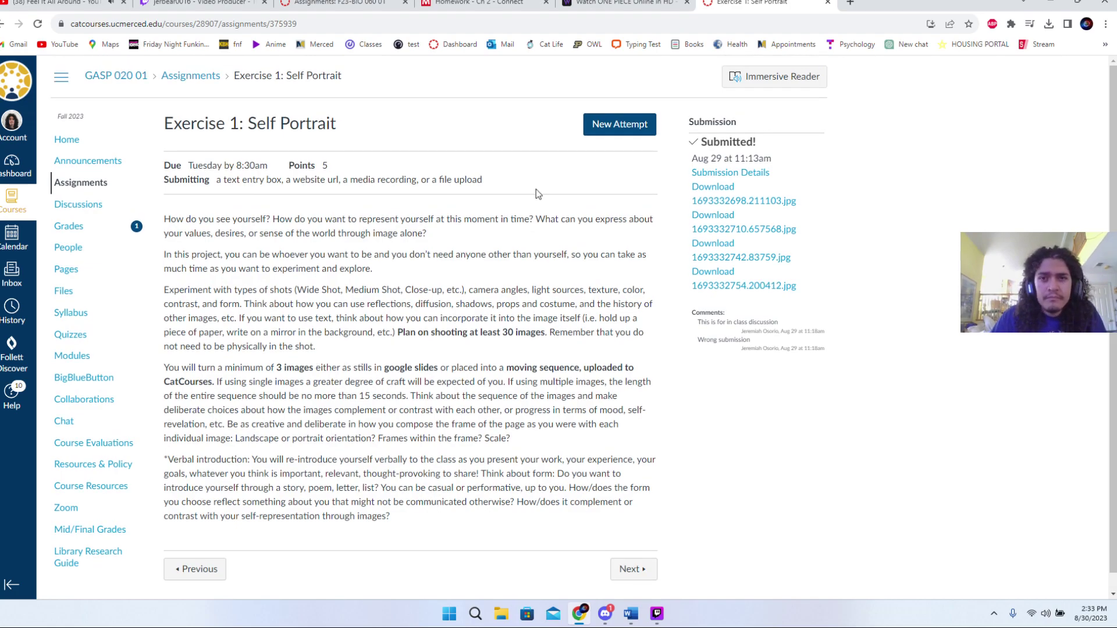
- Resume the Homework - Ch 2 assignment at question 1 of 20 (cohort studies), then go to YouTube
left_click(341, 3)
key("ctrl+Tab")
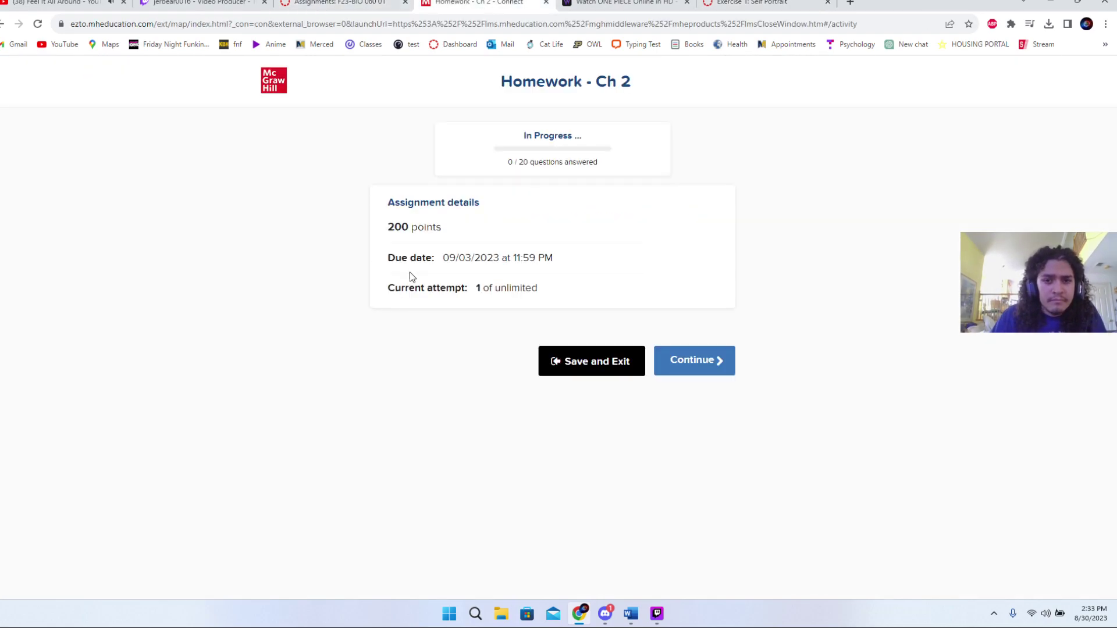
left_click(695, 361)
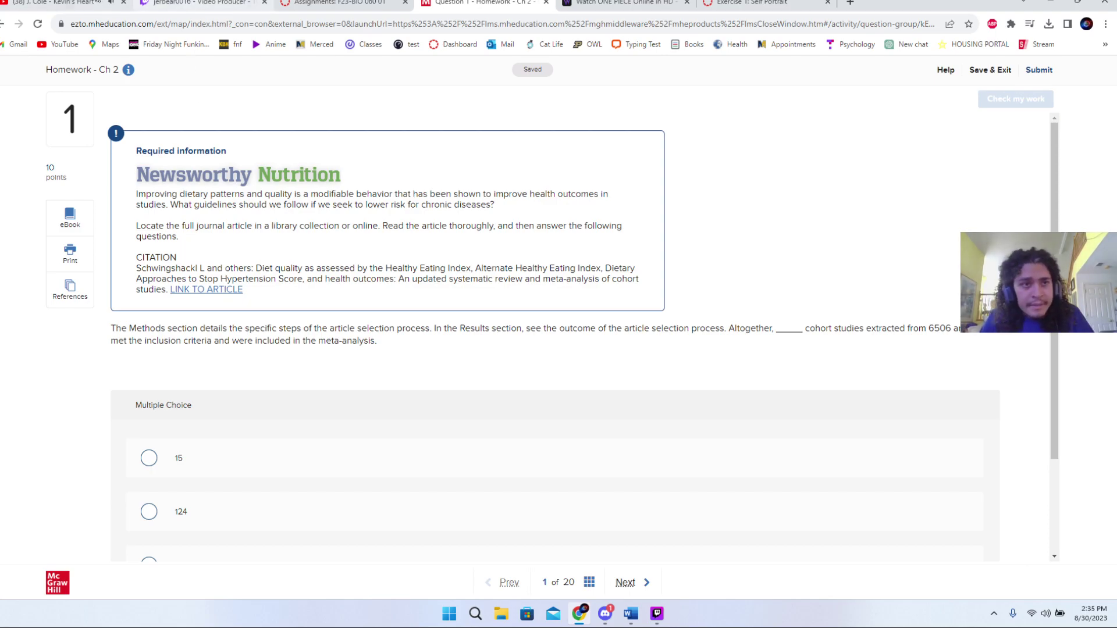
left_click(89, 9)
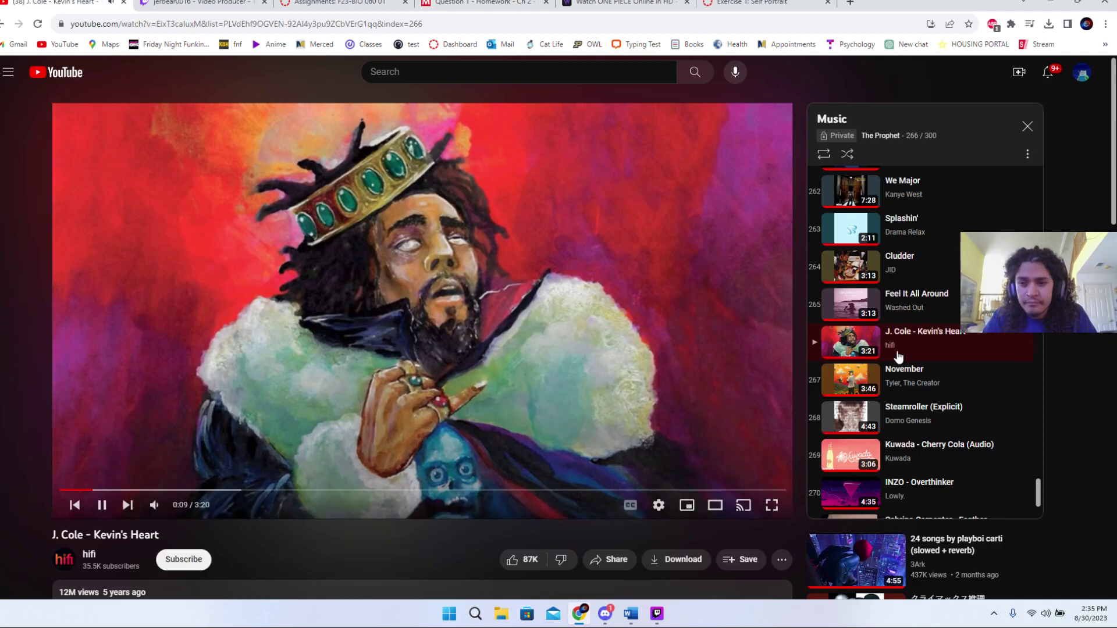
- Play 'Steamroller' by Domo Genesis from the playlist, then return to the Question 1 homework tab
left_click(893, 419)
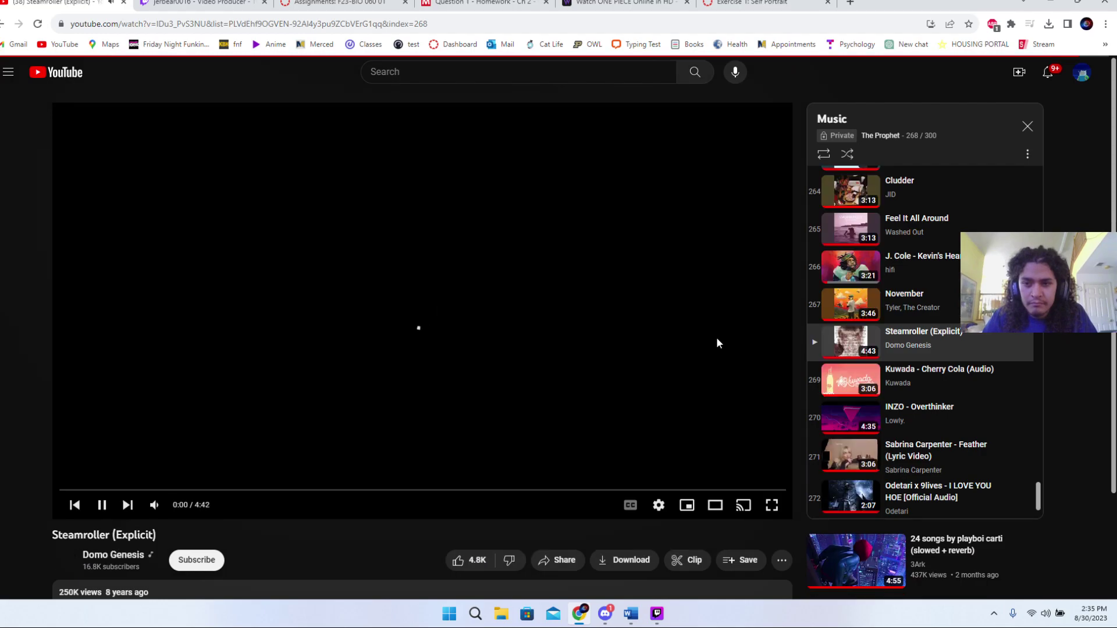
left_click(631, 613)
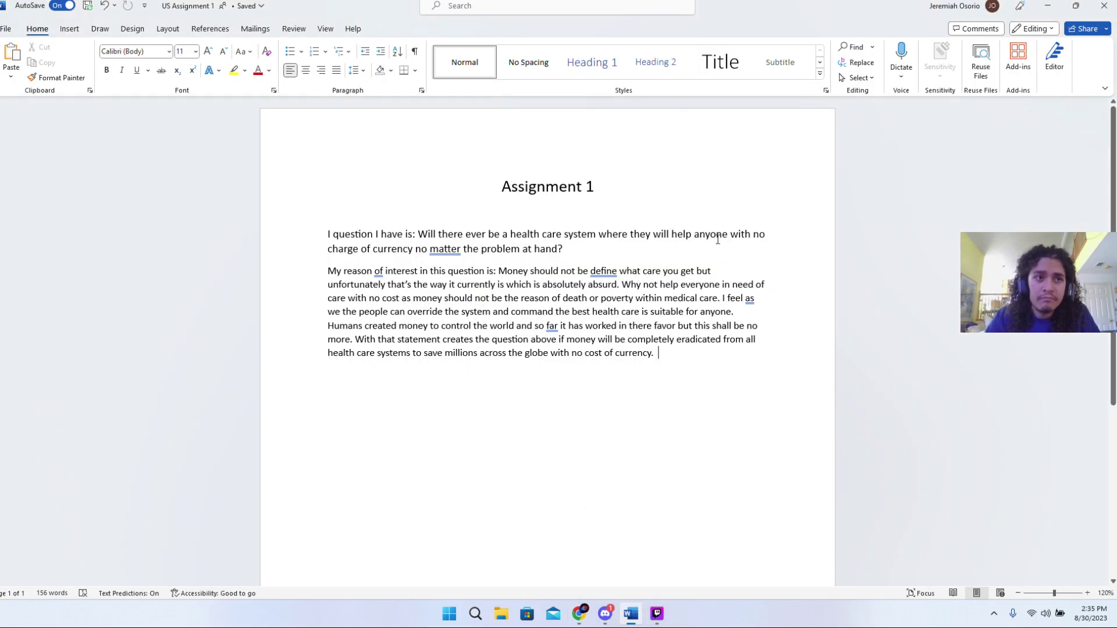
key("alt+Tab")
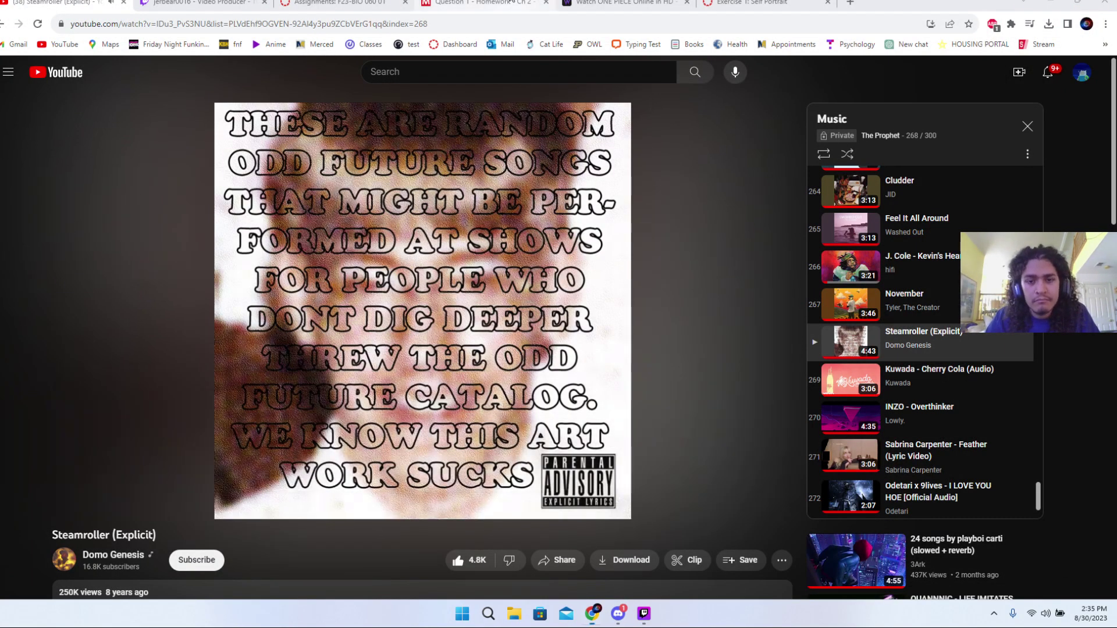
left_click(511, 2)
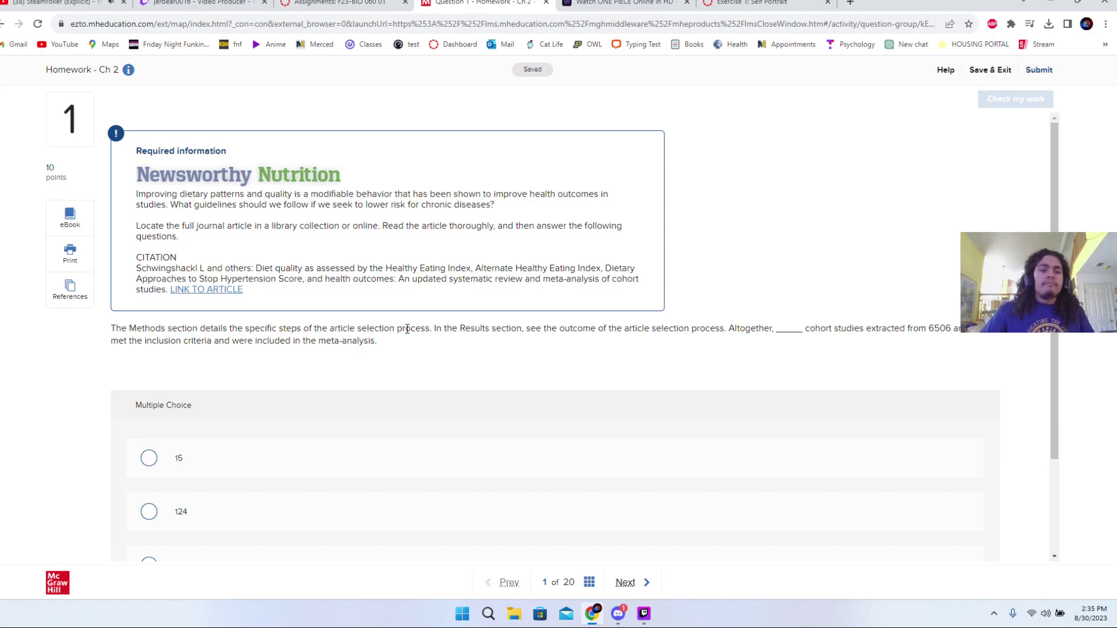
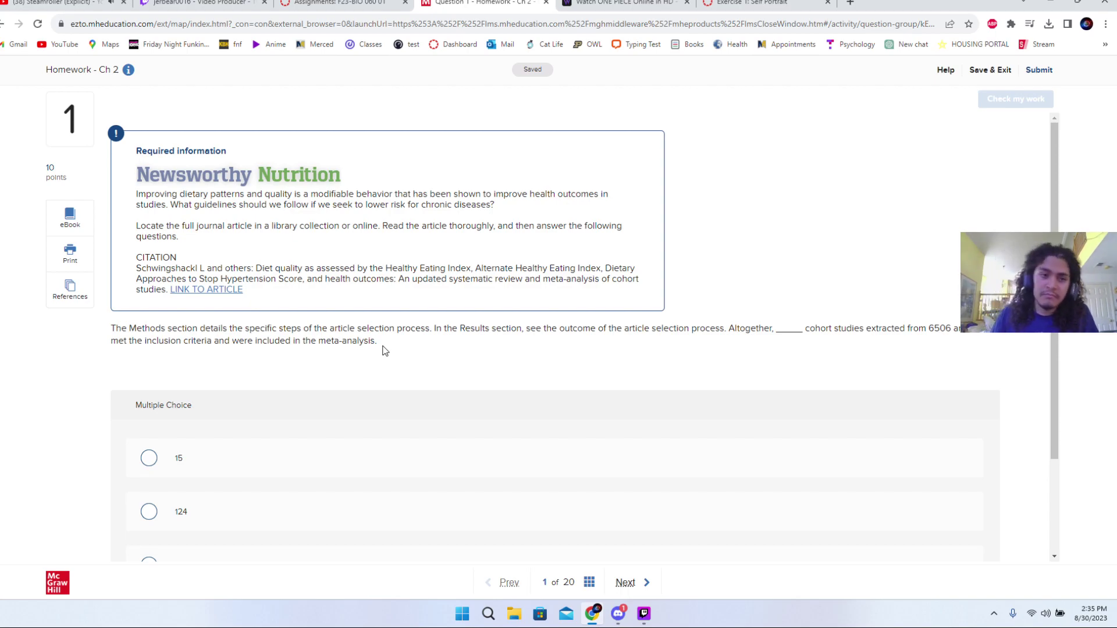
- Try 124 as the answer to question 1 and check it
scroll(263, 430, "down", 2)
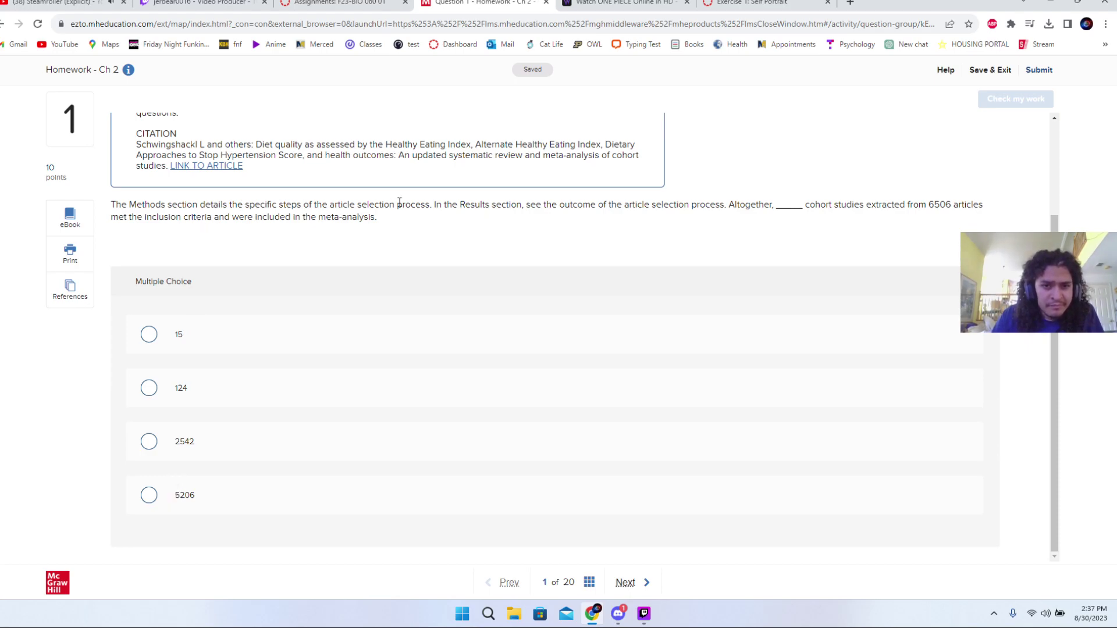
left_click_drag(446, 204, 665, 219)
left_click(659, 232)
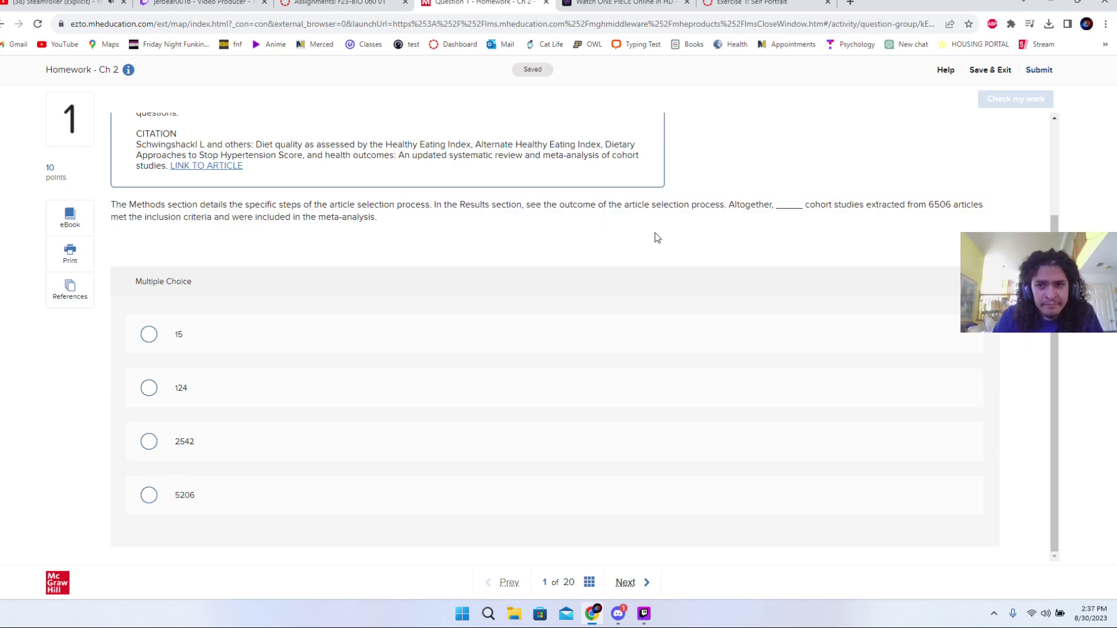
scroll(515, 428, "up", 1)
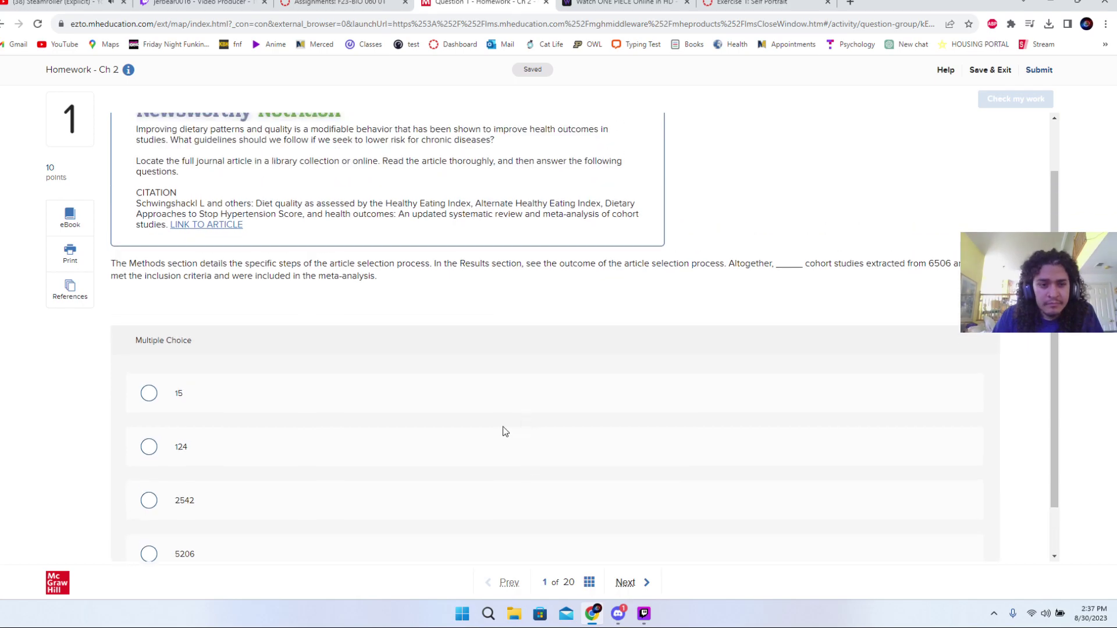
scroll(369, 450, "up", 1)
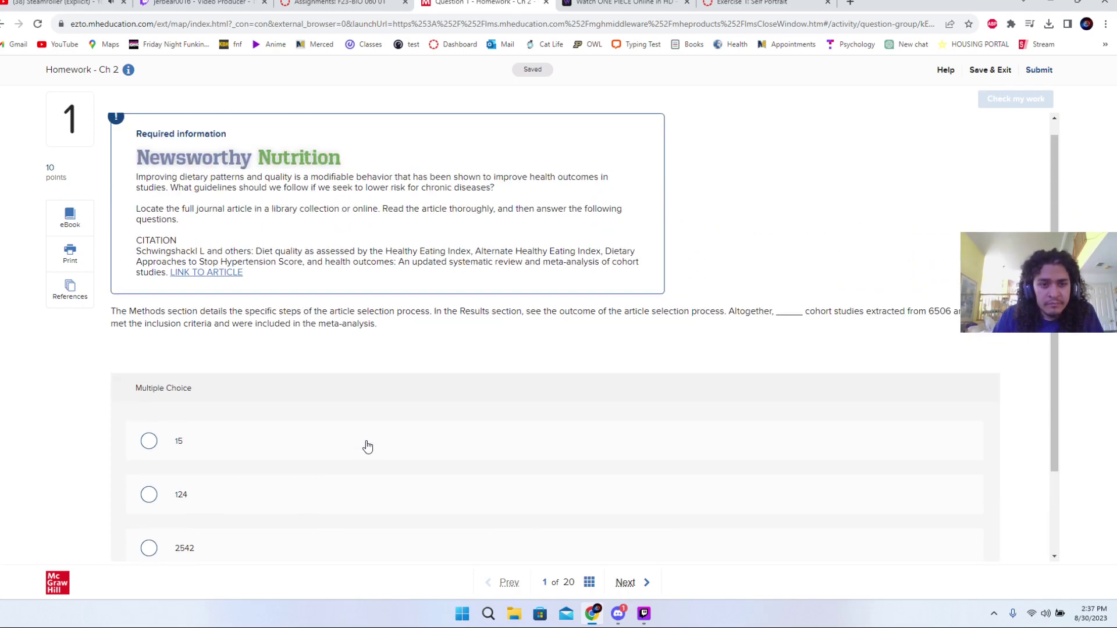
scroll(367, 447, "down", 2)
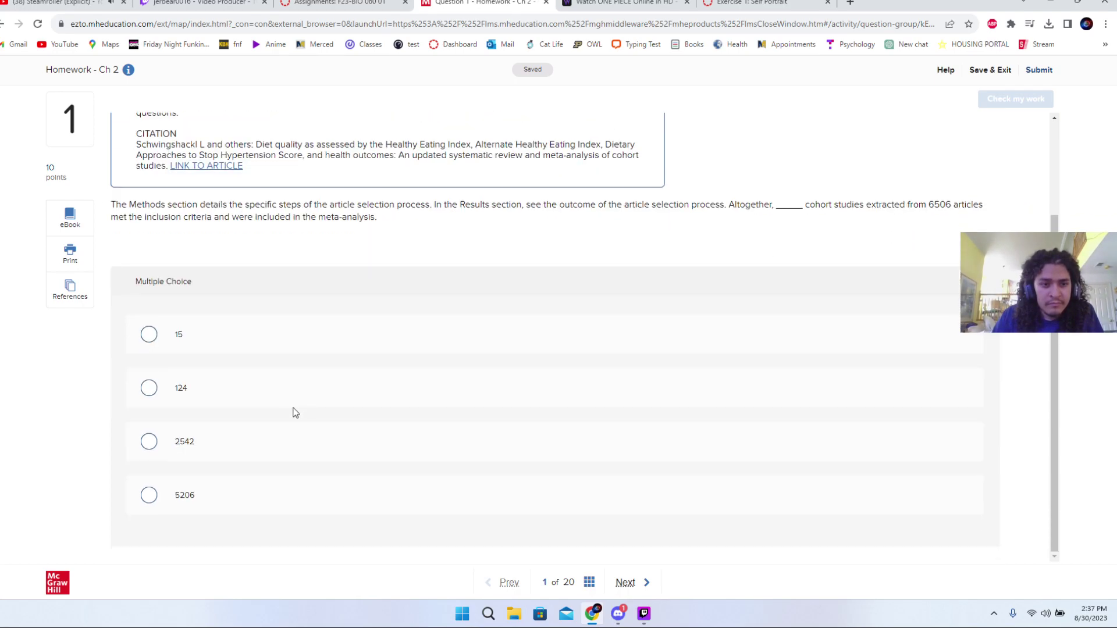
left_click(280, 399)
left_click(989, 102)
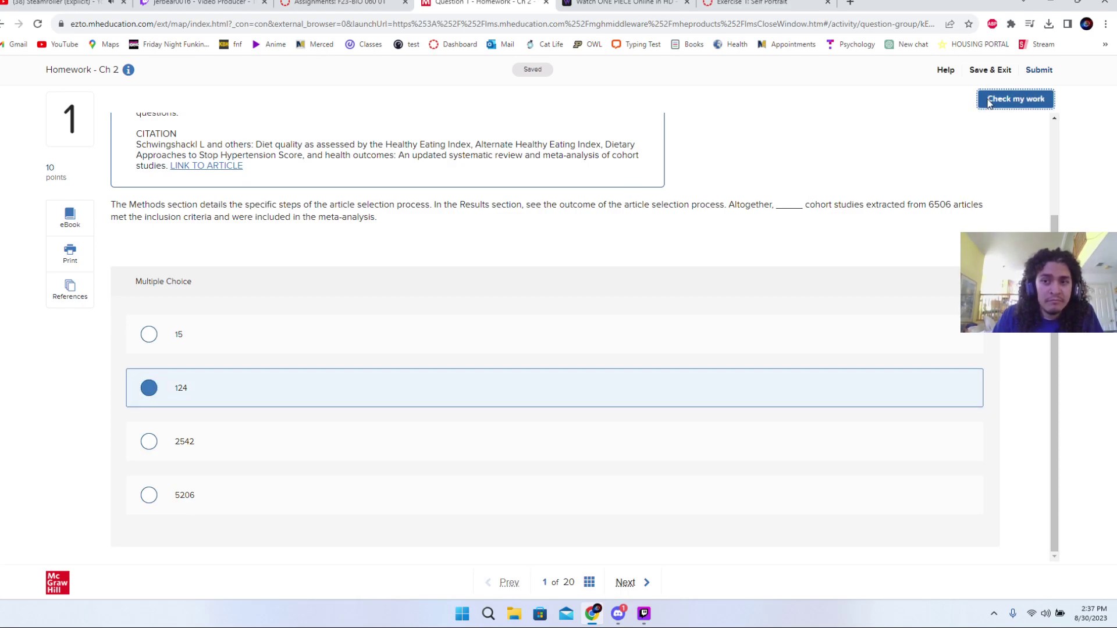
left_click(991, 134)
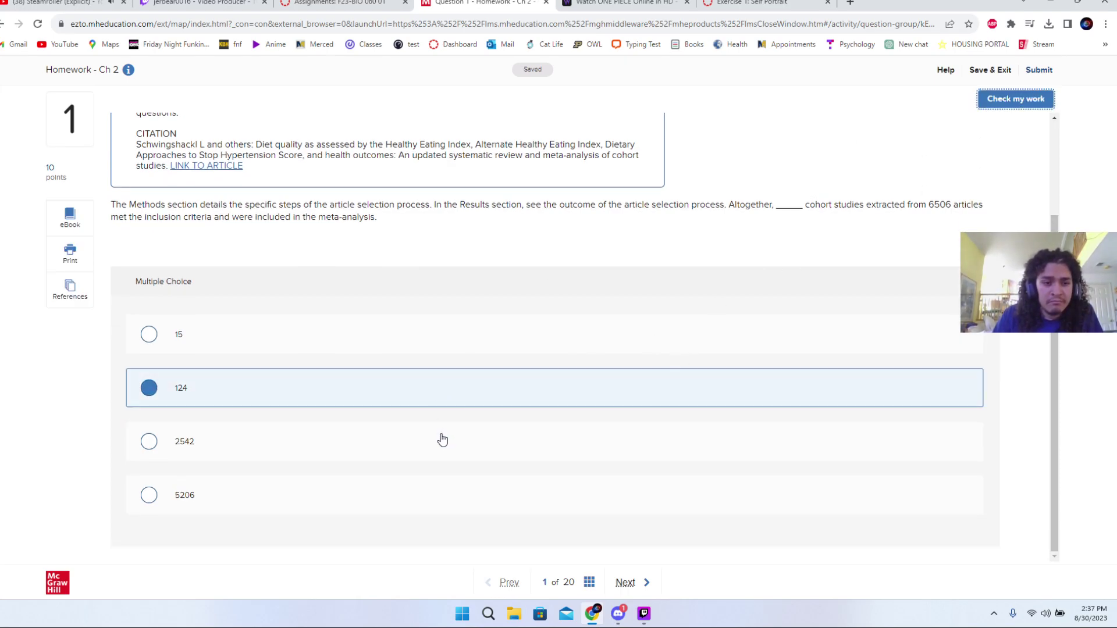
- Try 2542, which is marked wrong, then switch to 15 and check it
left_click(442, 440)
left_click(1037, 100)
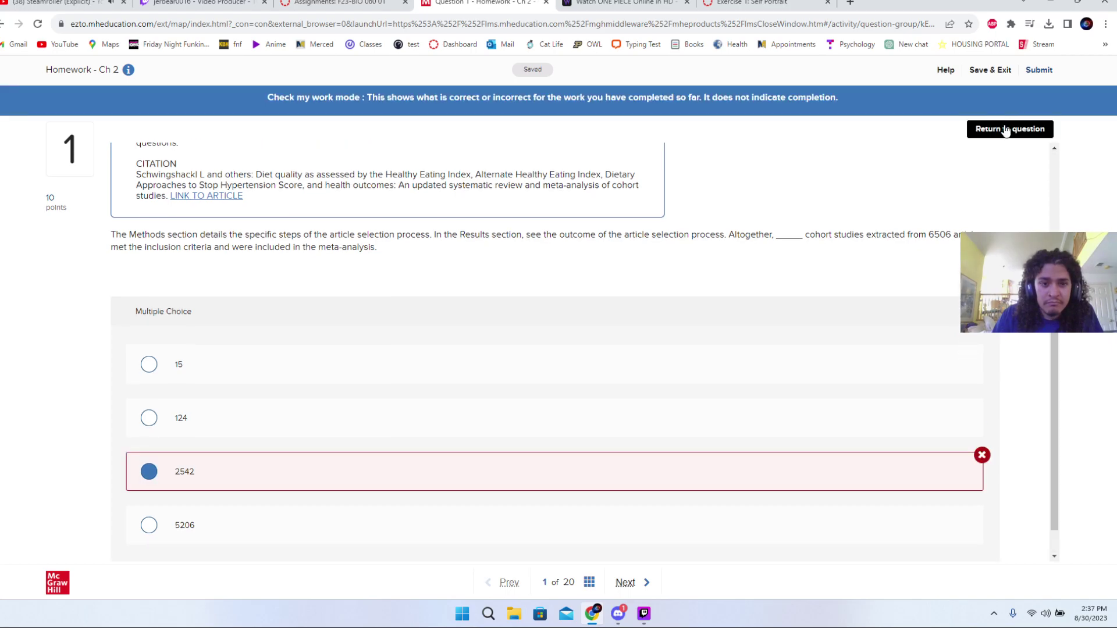
left_click(1008, 127)
left_click(459, 336)
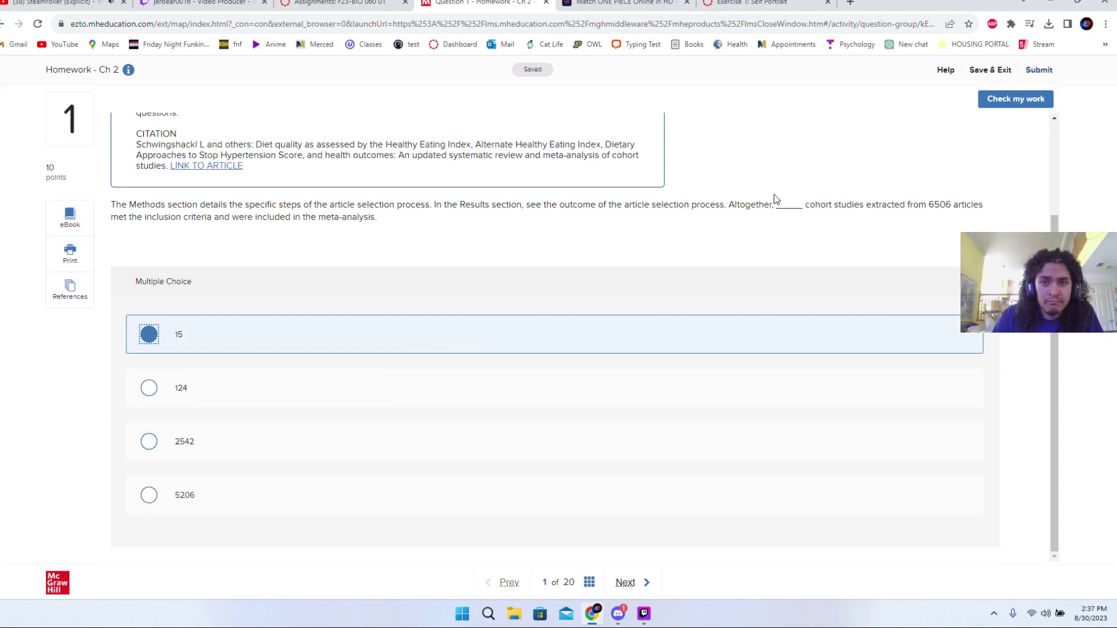
left_click(1015, 103)
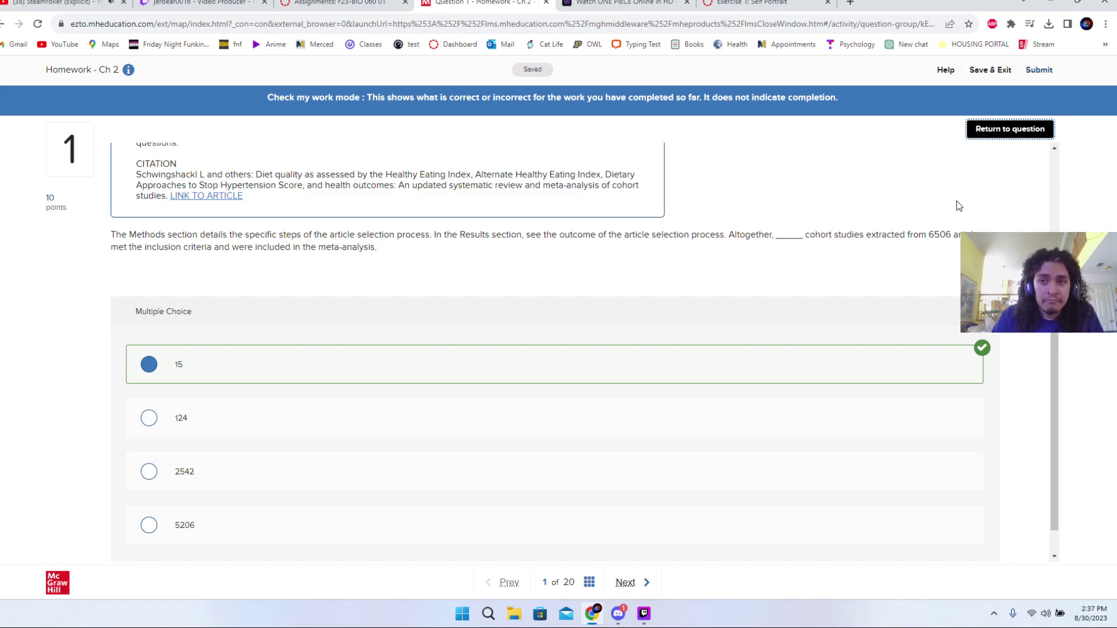
- Check answer 15 again to confirm it is correct
left_click(1035, 132)
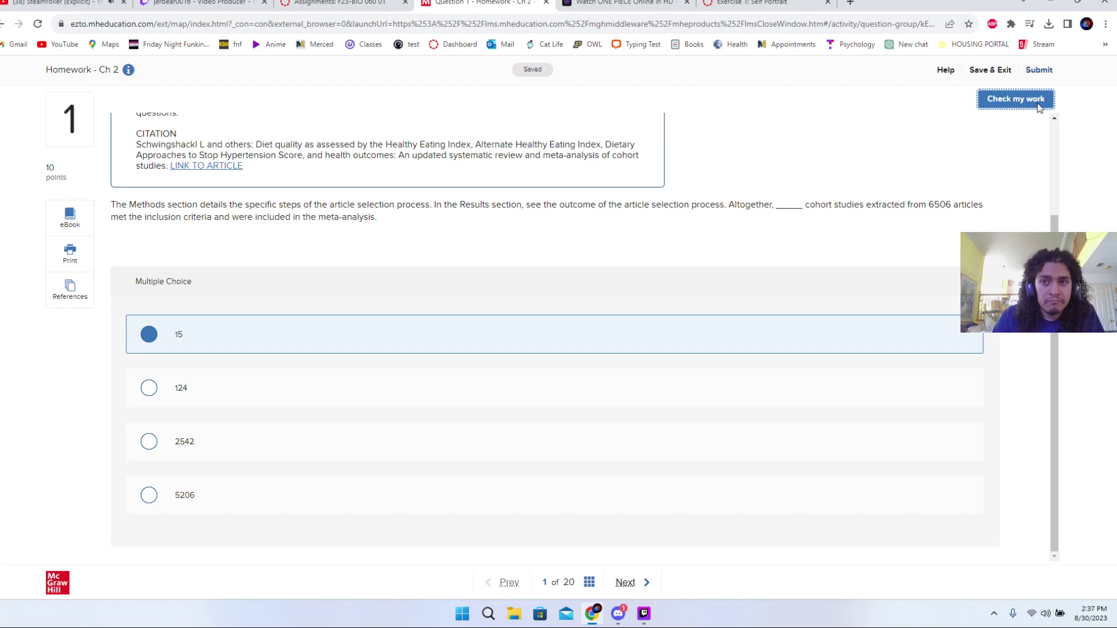
left_click(1018, 100)
left_click(1002, 132)
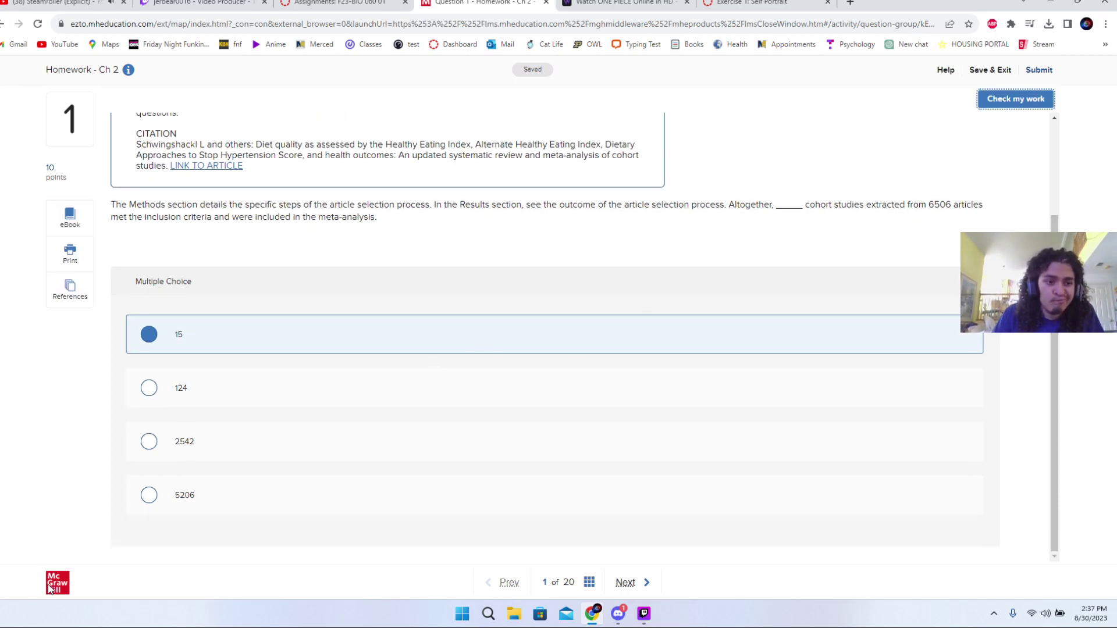
scroll(459, 507, "up", 2)
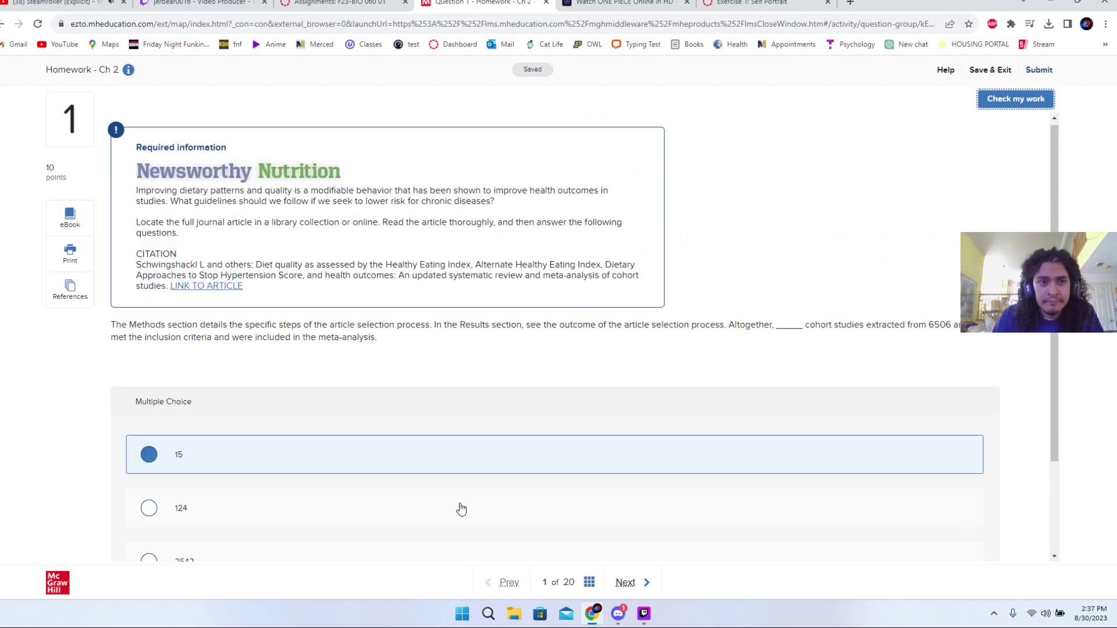
scroll(460, 506, "down", 2)
- Go to question 2 and read through the Mediterranean diet passage
left_click(641, 583)
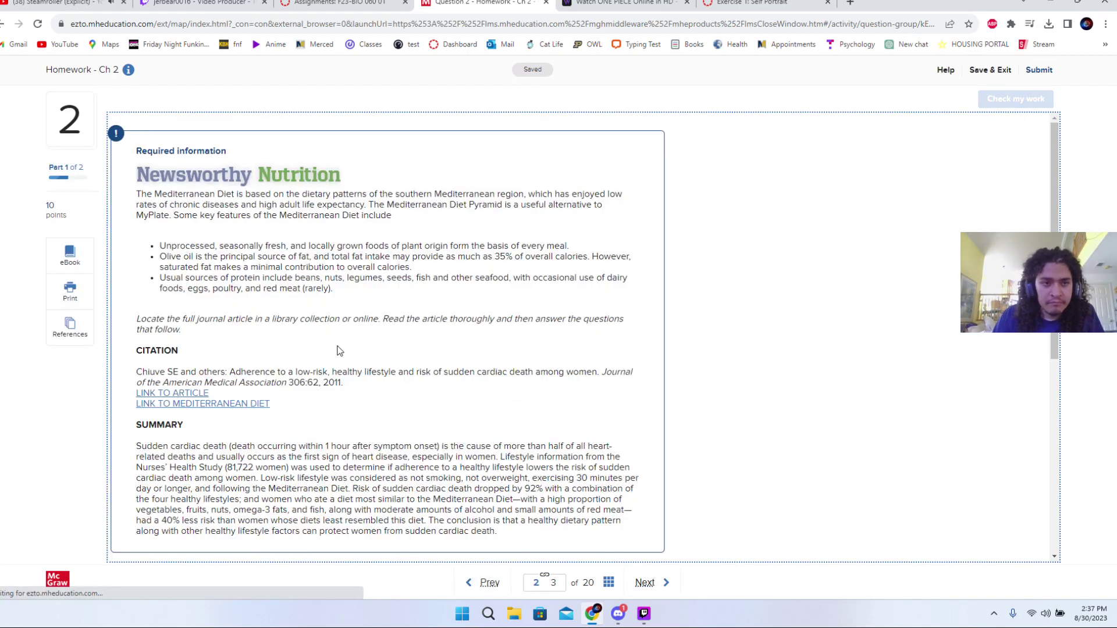
scroll(381, 429, "down", 5)
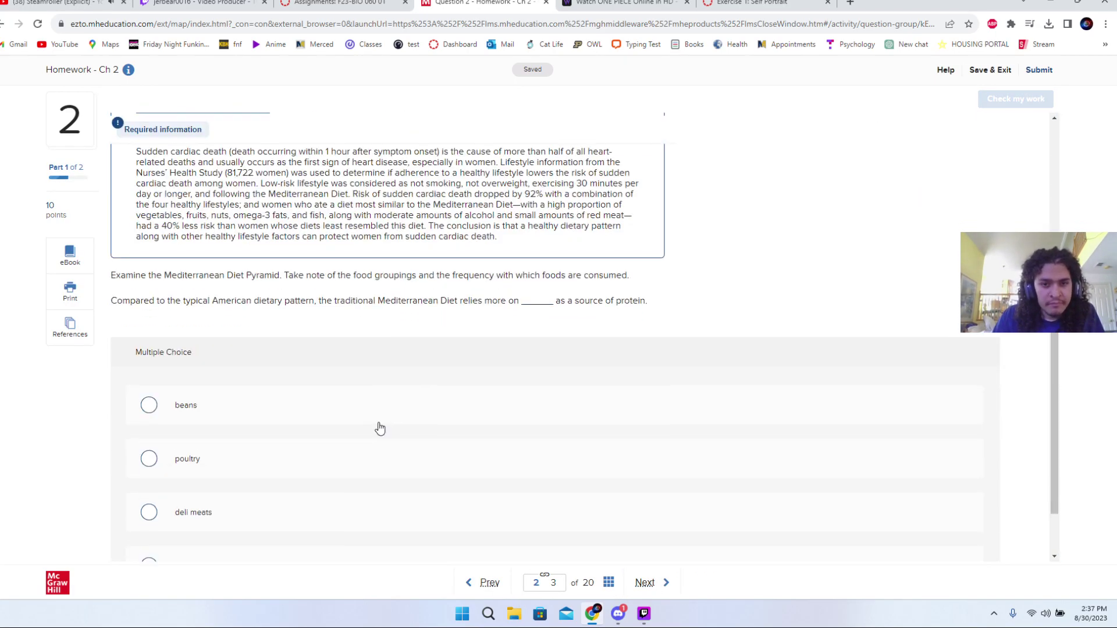
scroll(414, 411, "up", 1)
scroll(414, 410, "up", 2)
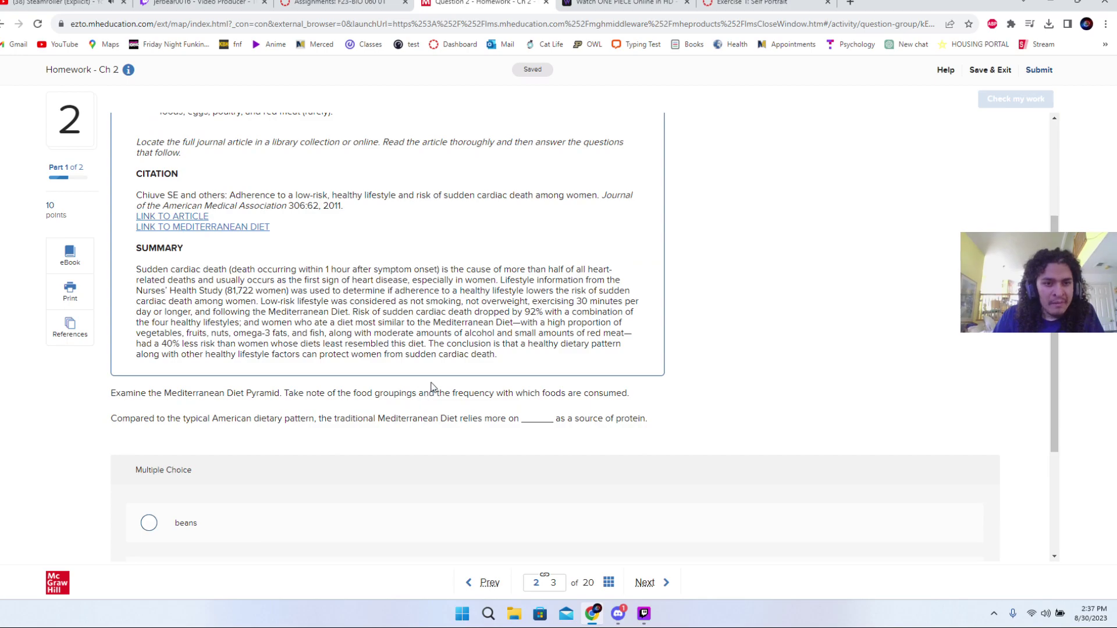
scroll(434, 389, "up", 2)
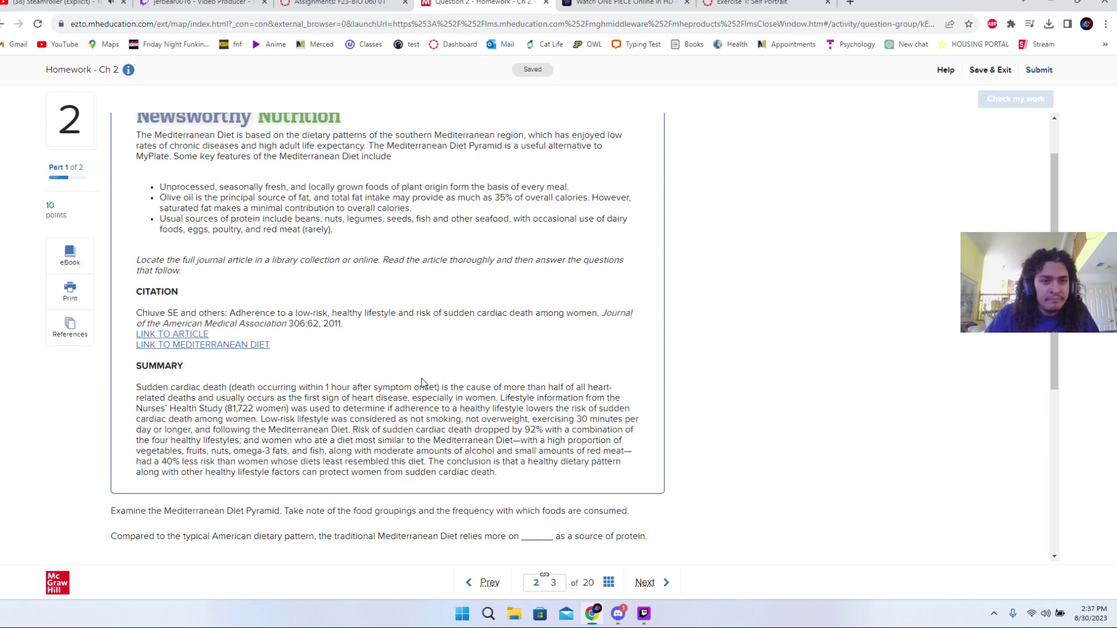
scroll(423, 382, "up", 1)
scroll(442, 375, "down", 2)
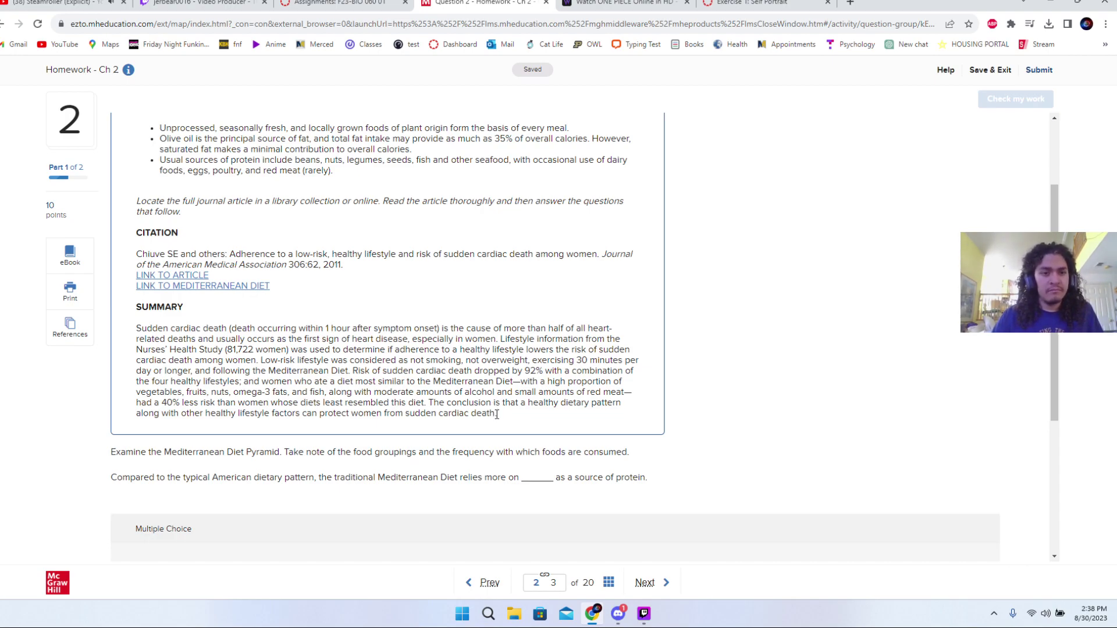
scroll(497, 414, "up", 2)
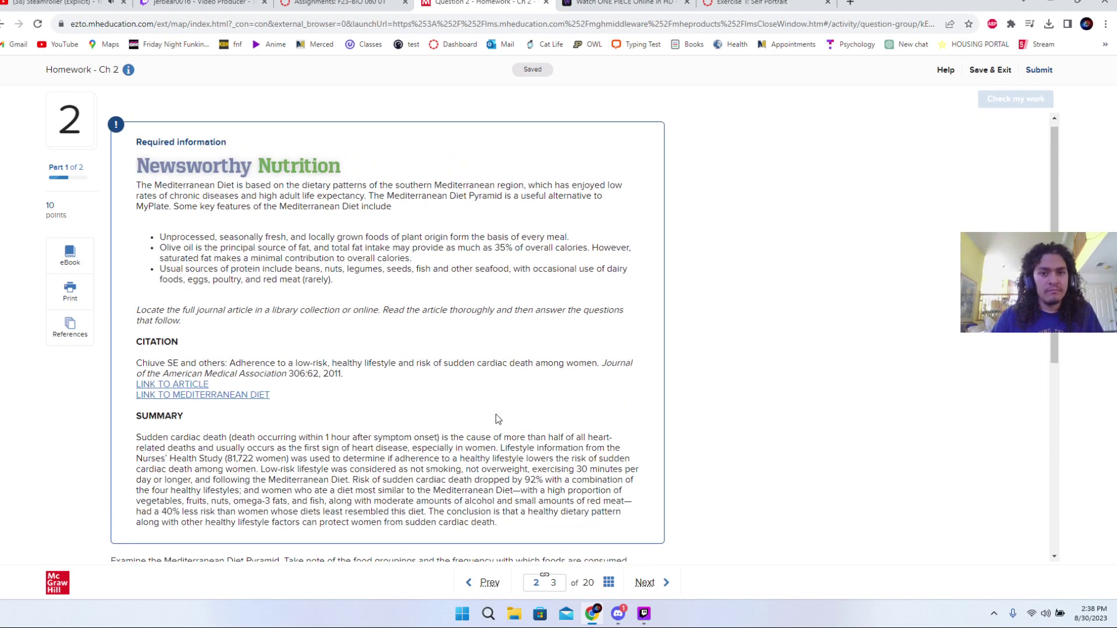
scroll(496, 419, "down", 1)
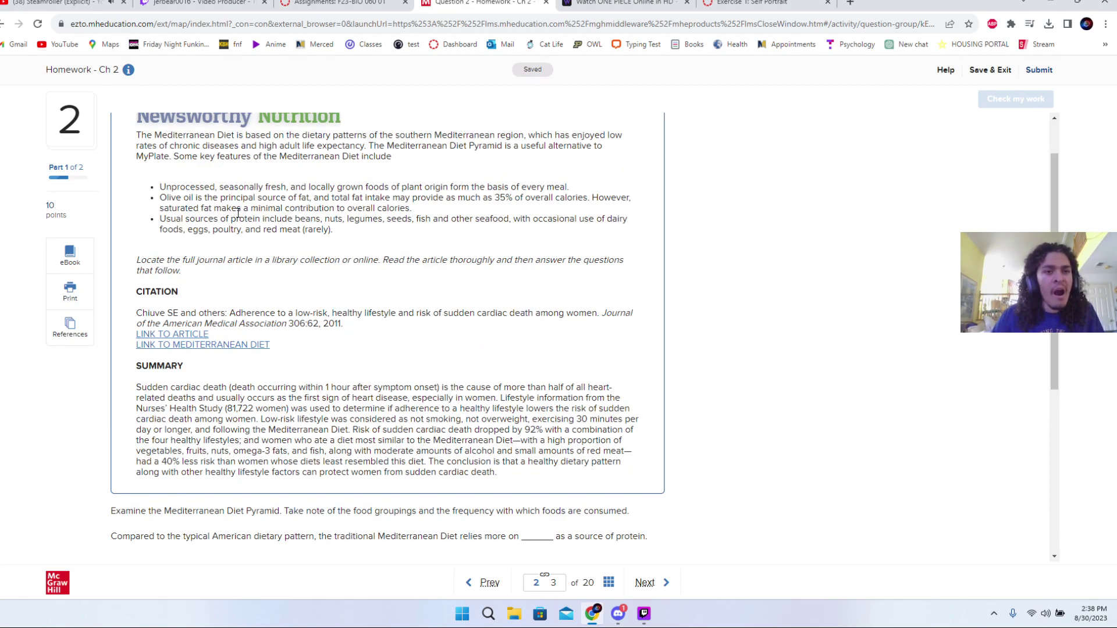
scroll(249, 322, "down", 2)
scroll(249, 322, "down", 3)
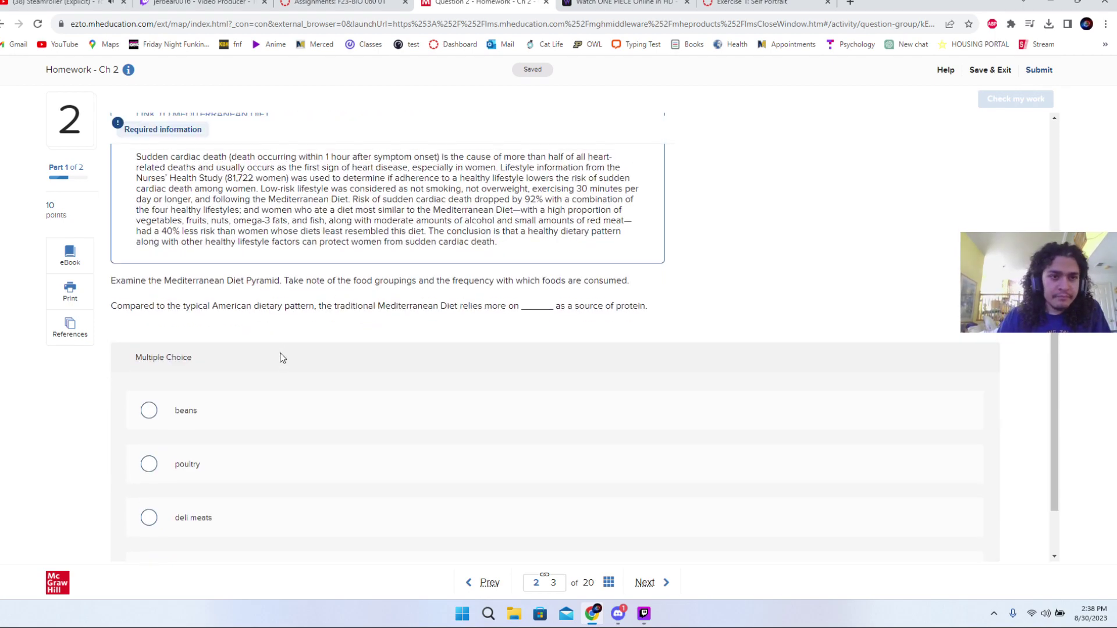
scroll(283, 355, "up", 4)
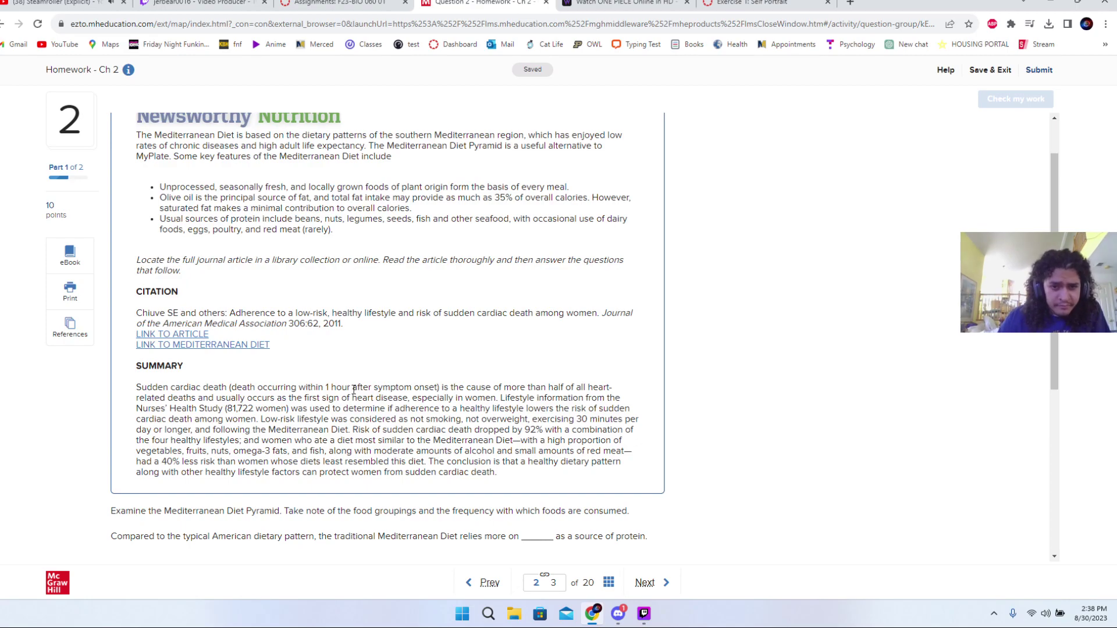
left_click_drag(350, 389, 392, 389)
left_click(288, 411)
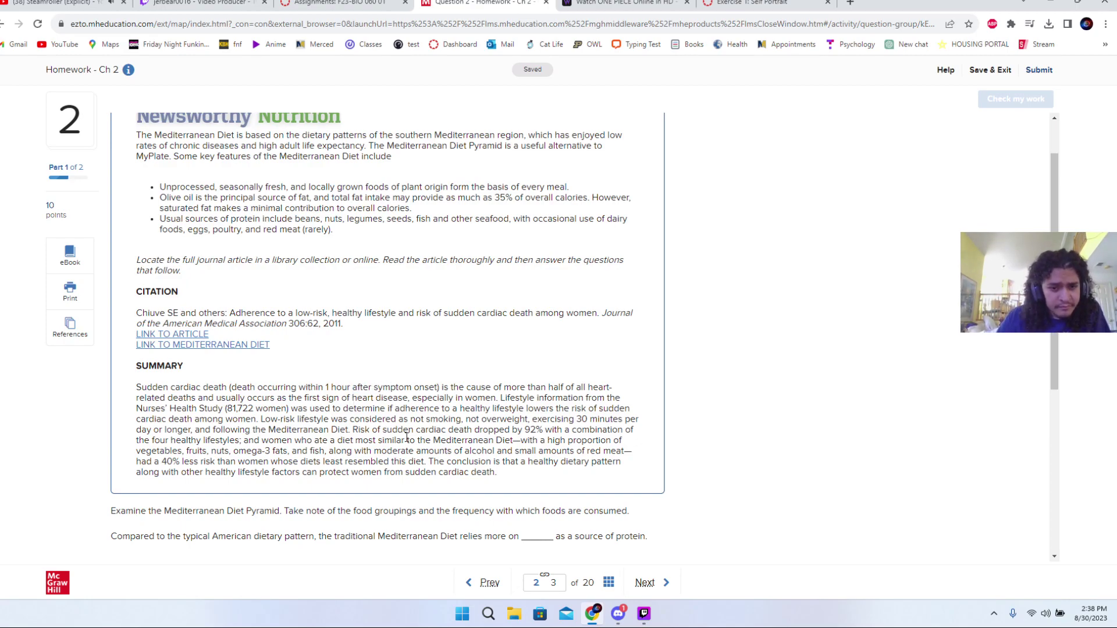
scroll(287, 410, "down", 3)
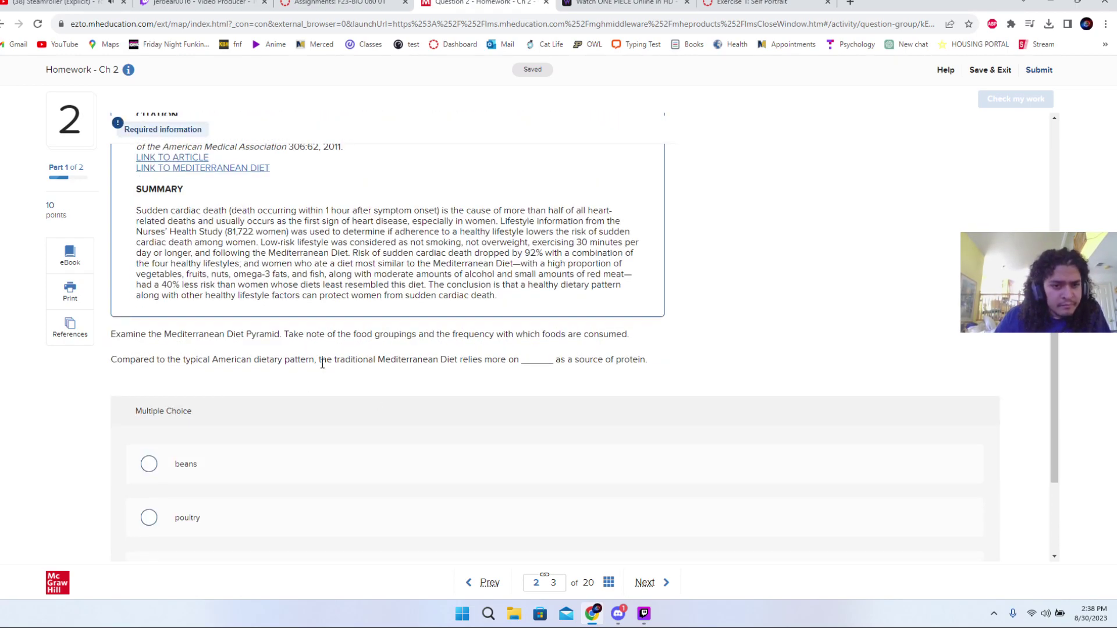
scroll(442, 370, "down", 2)
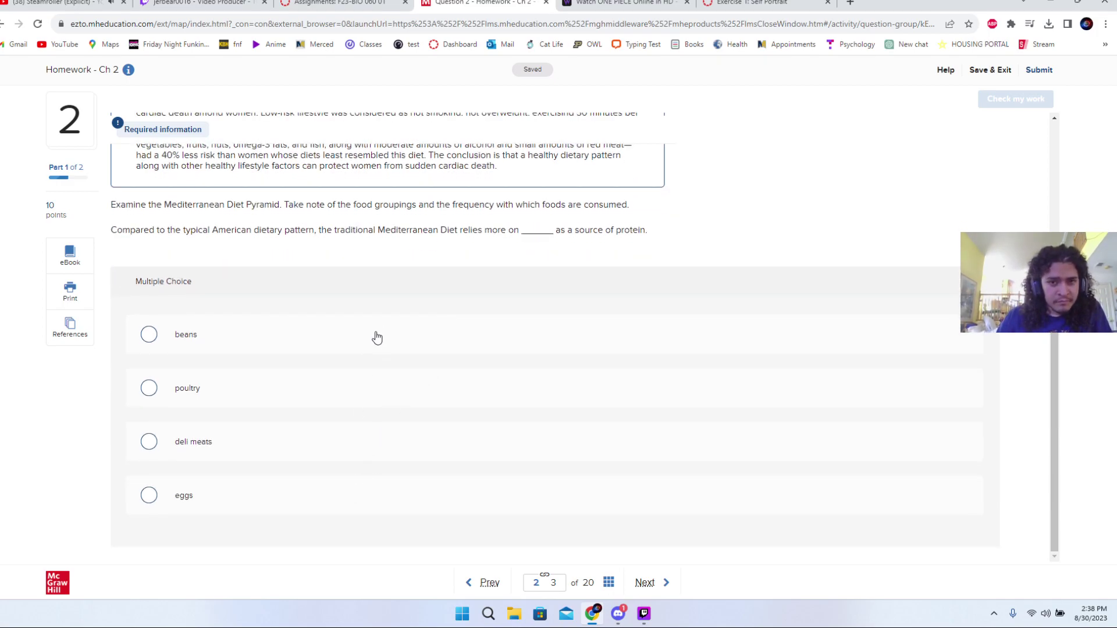
- Select 'beans' as the protein source, check it, and go to question 3
left_click(377, 338)
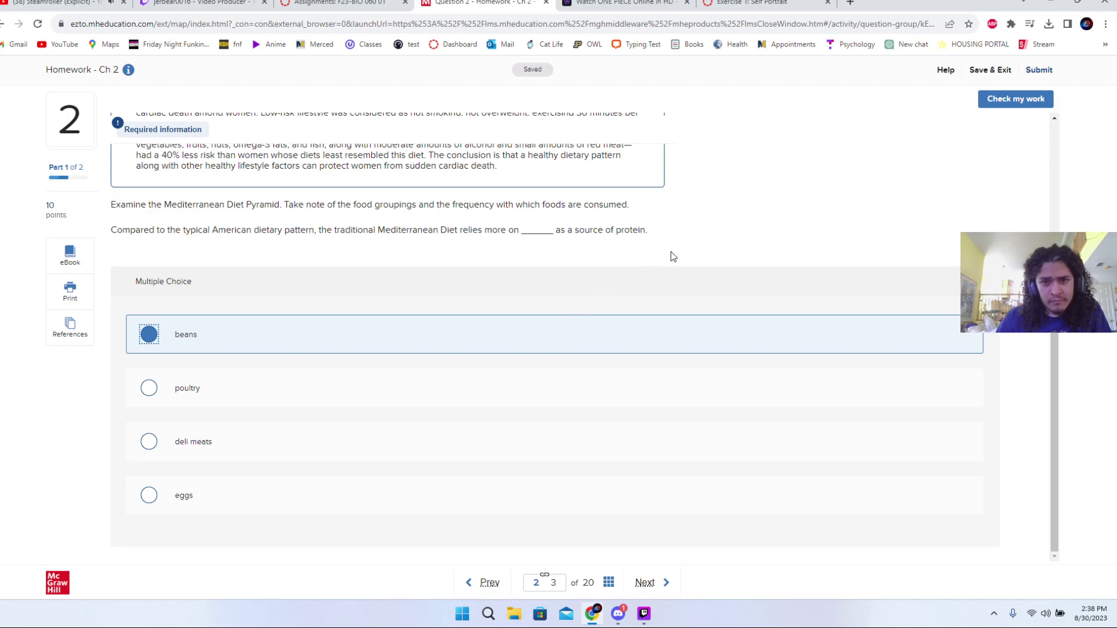
left_click(994, 105)
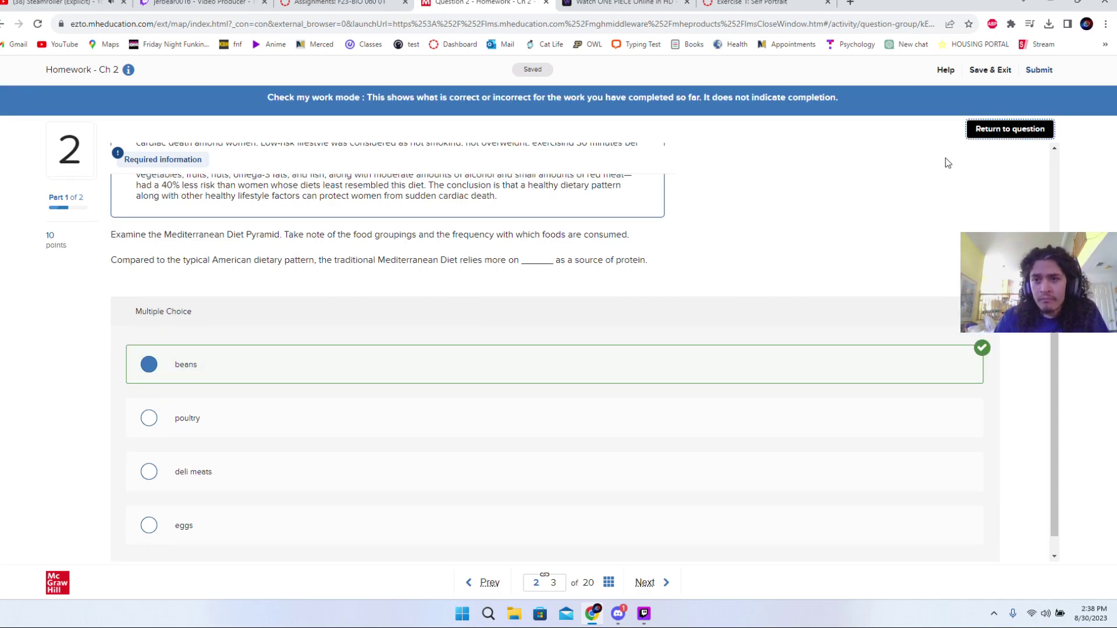
left_click(995, 135)
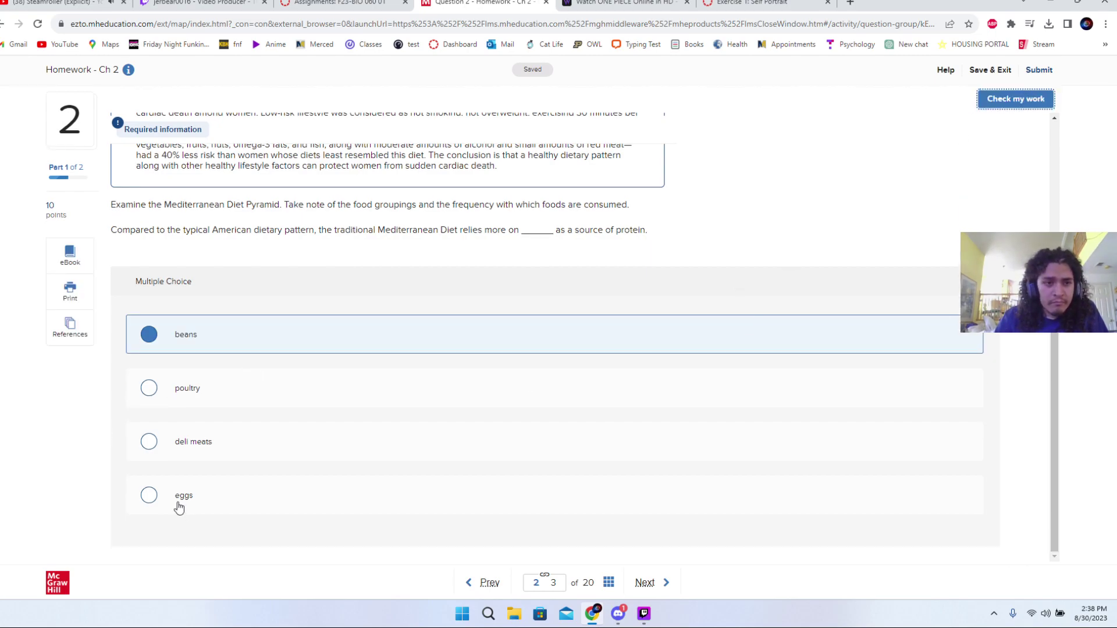
left_click(649, 588)
scroll(510, 516, "down", 5)
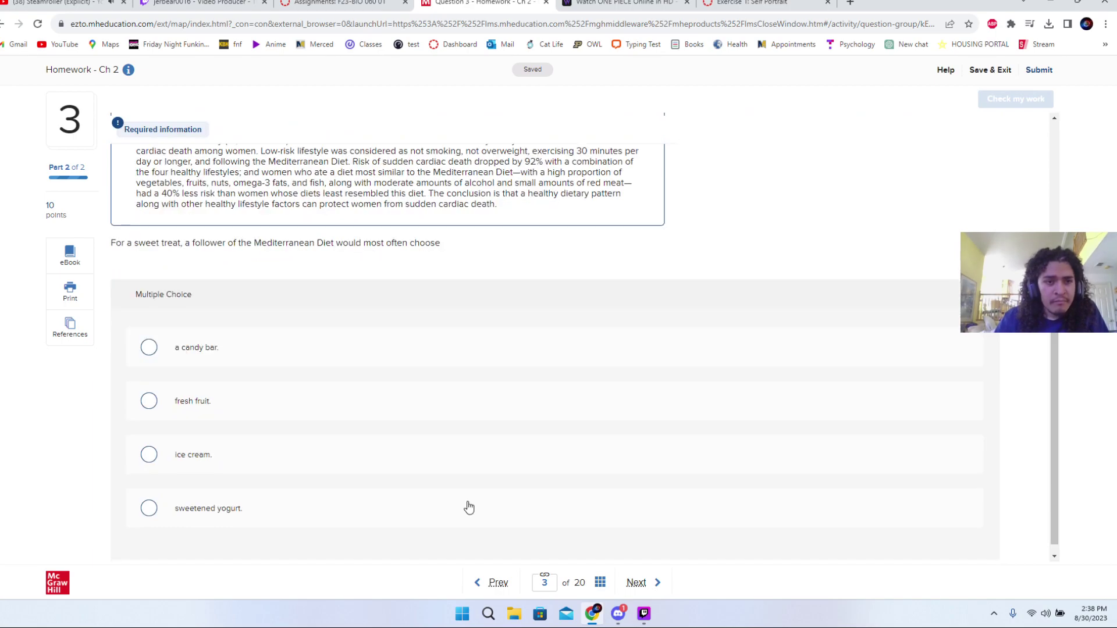
- Choose 'fresh fruit' as the Mediterranean sweet treat, check it, and go to question 4
scroll(469, 508, "up", 2)
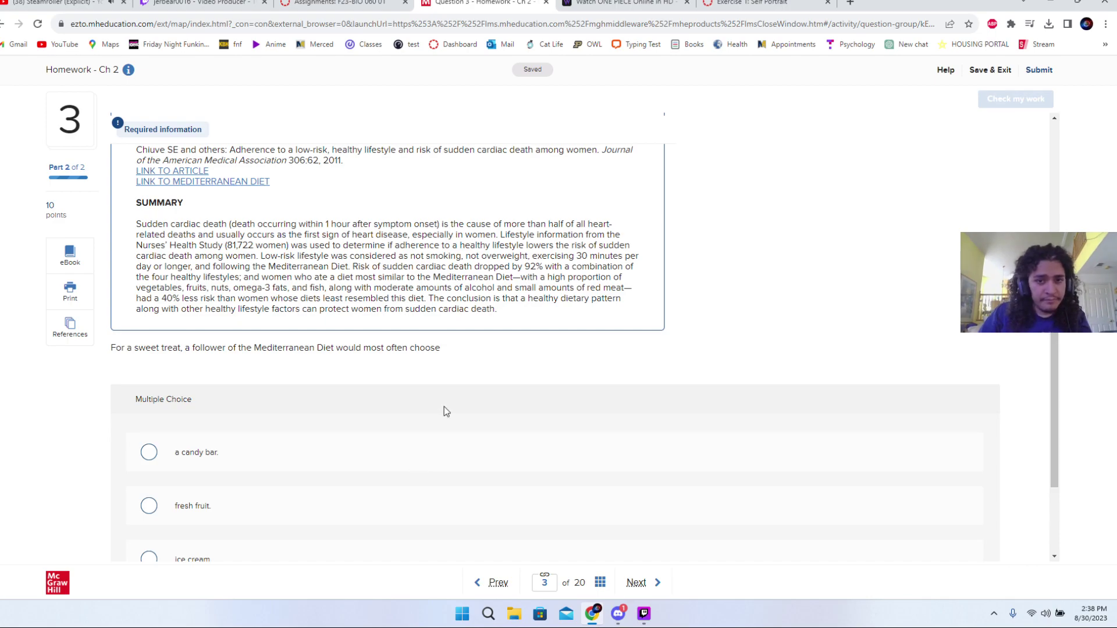
scroll(444, 411, "down", 2)
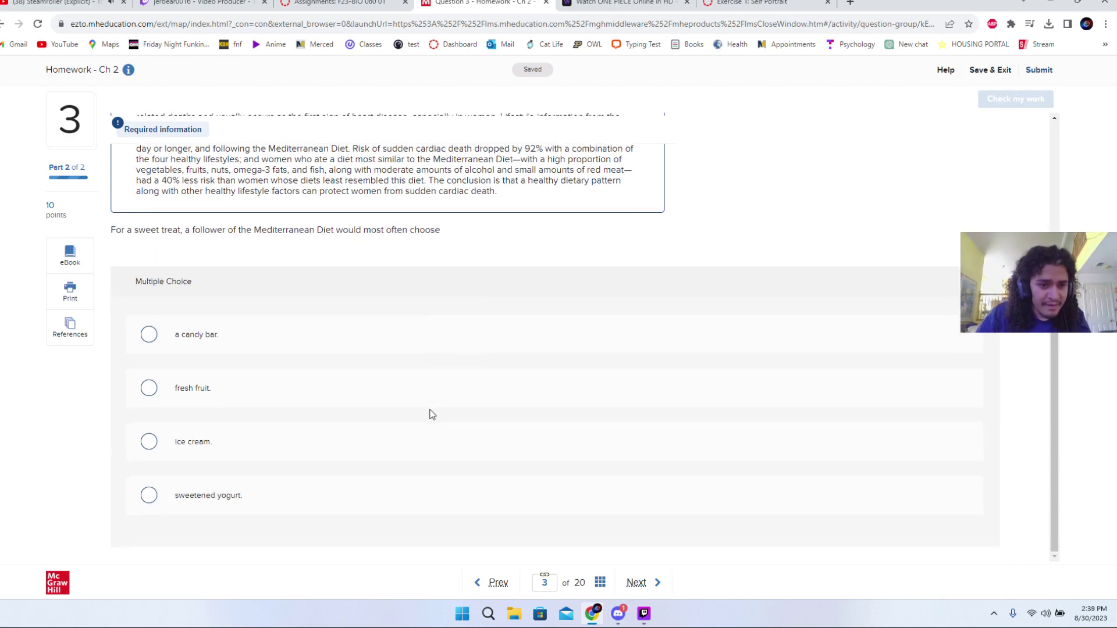
scroll(430, 414, "up", 1)
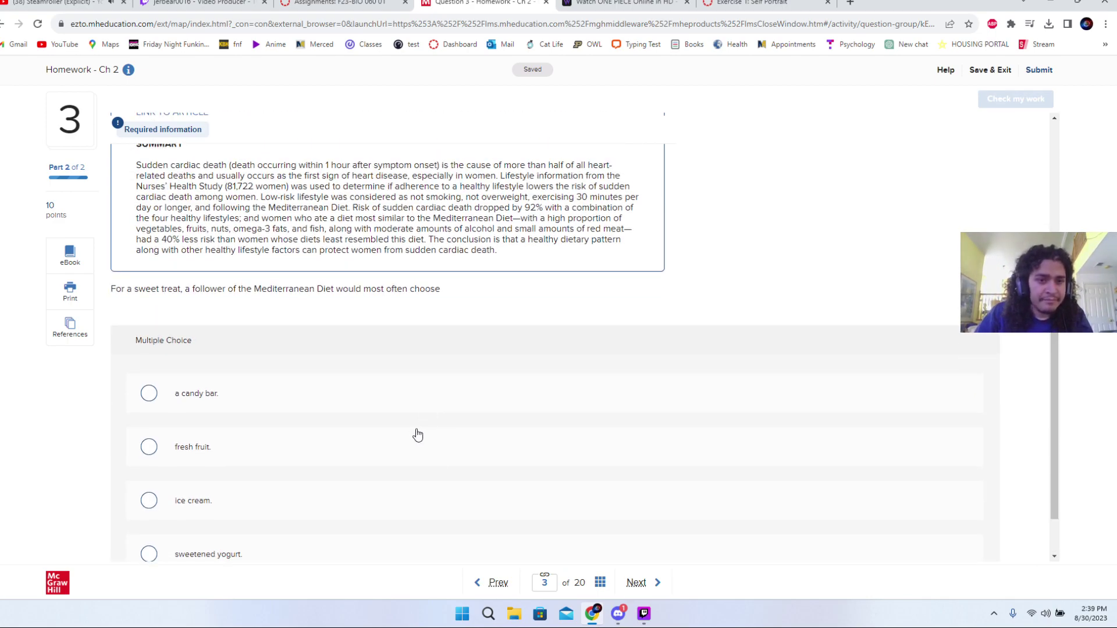
scroll(399, 443, "up", 1)
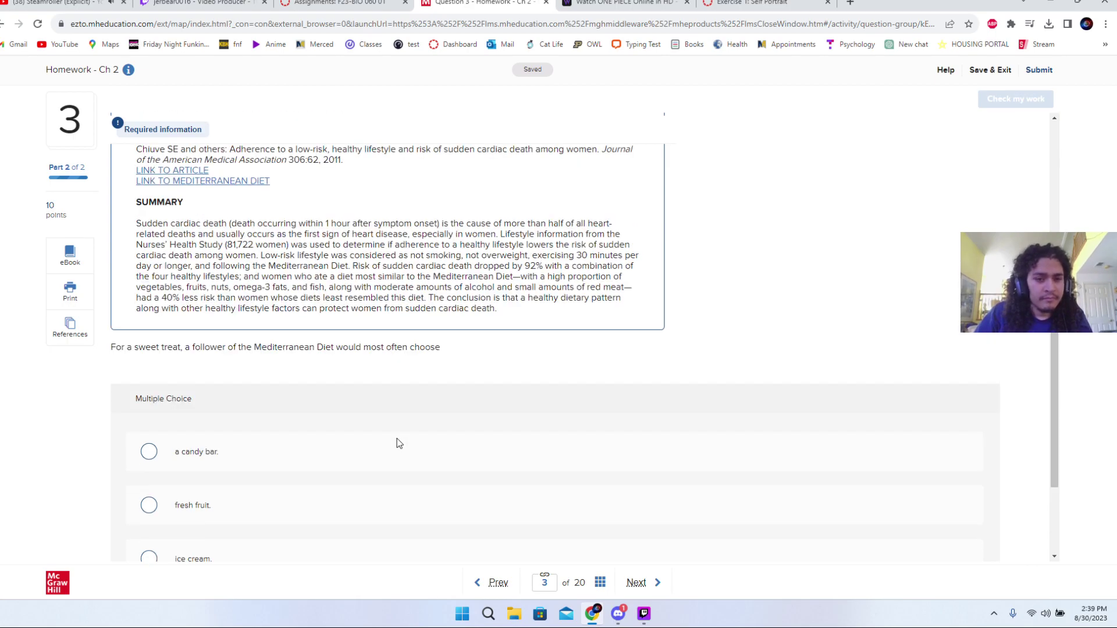
scroll(399, 443, "up", 1)
scroll(308, 448, "up", 1)
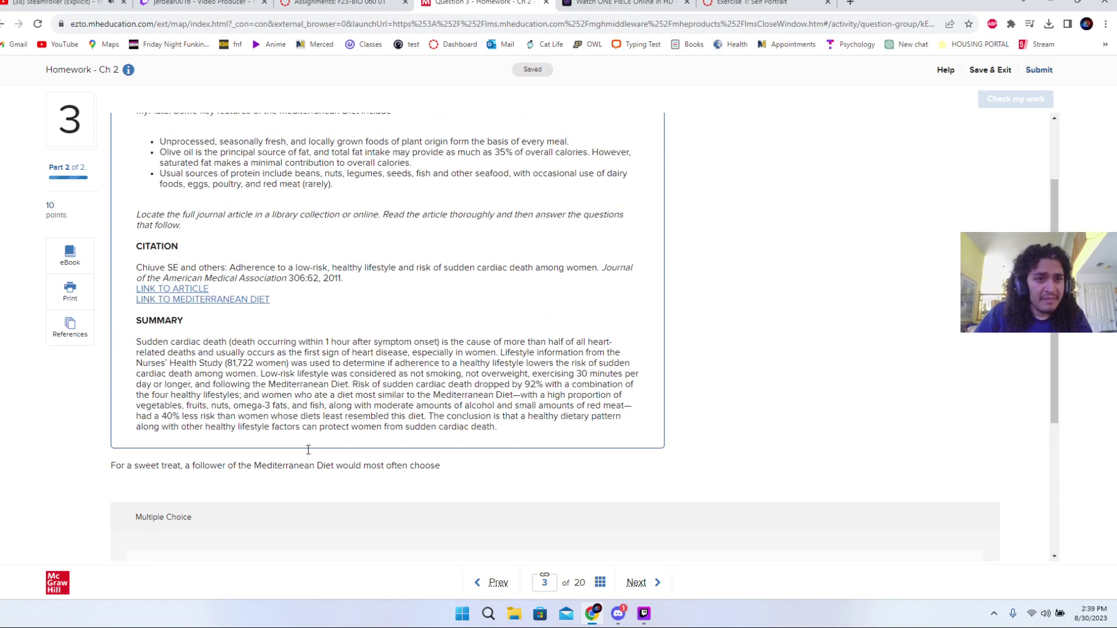
scroll(308, 449, "up", 1)
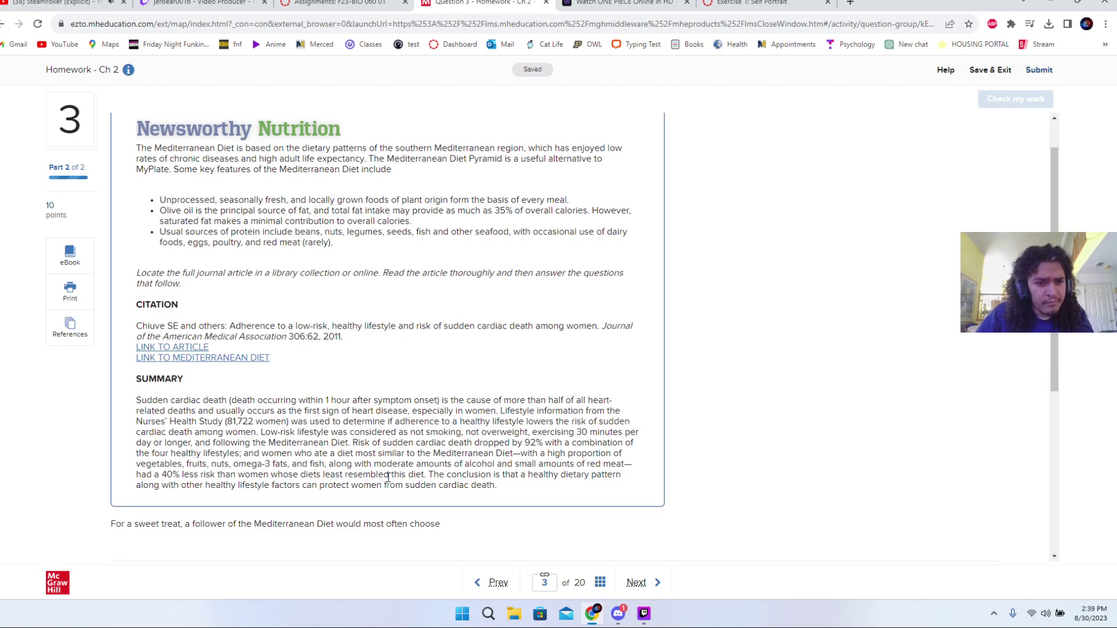
scroll(388, 477, "down", 3)
left_click(329, 513)
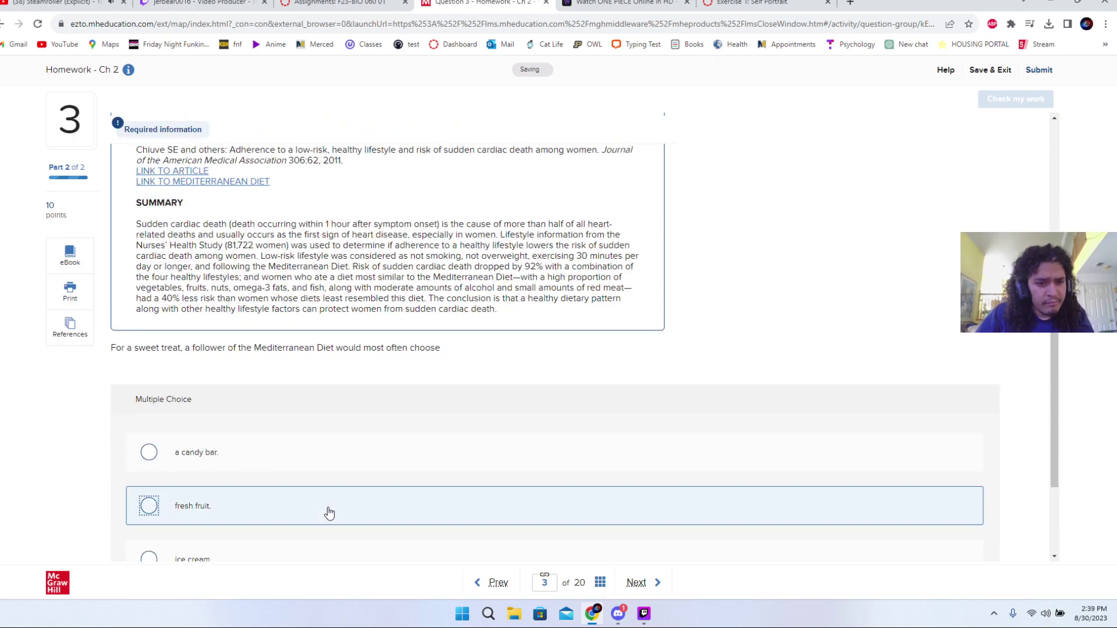
left_click(1005, 102)
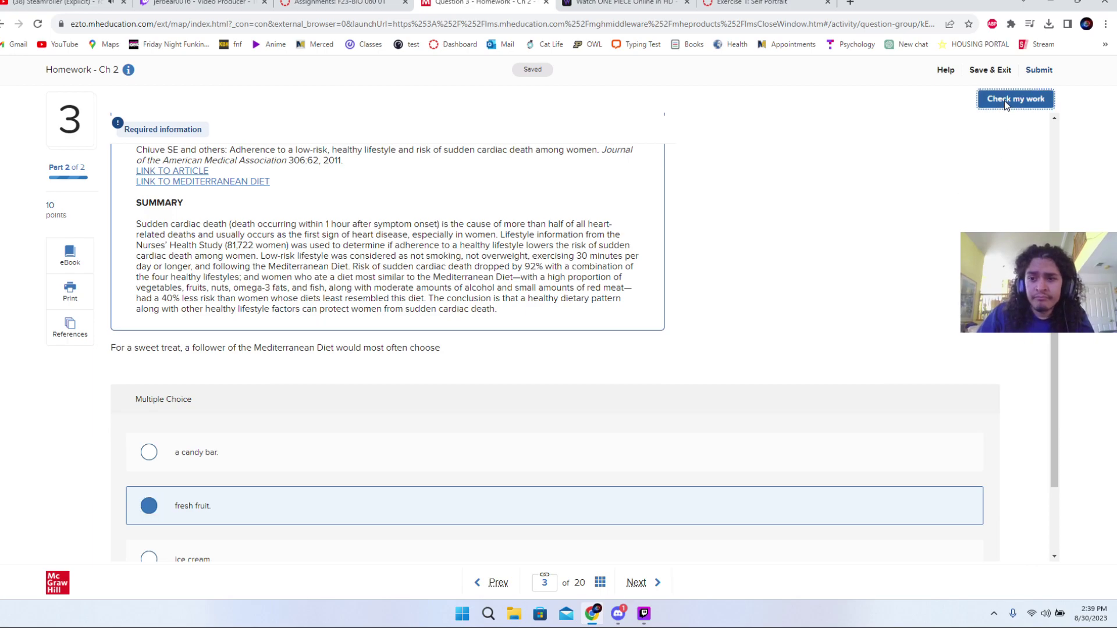
left_click(999, 137)
scroll(780, 373, "down", 2)
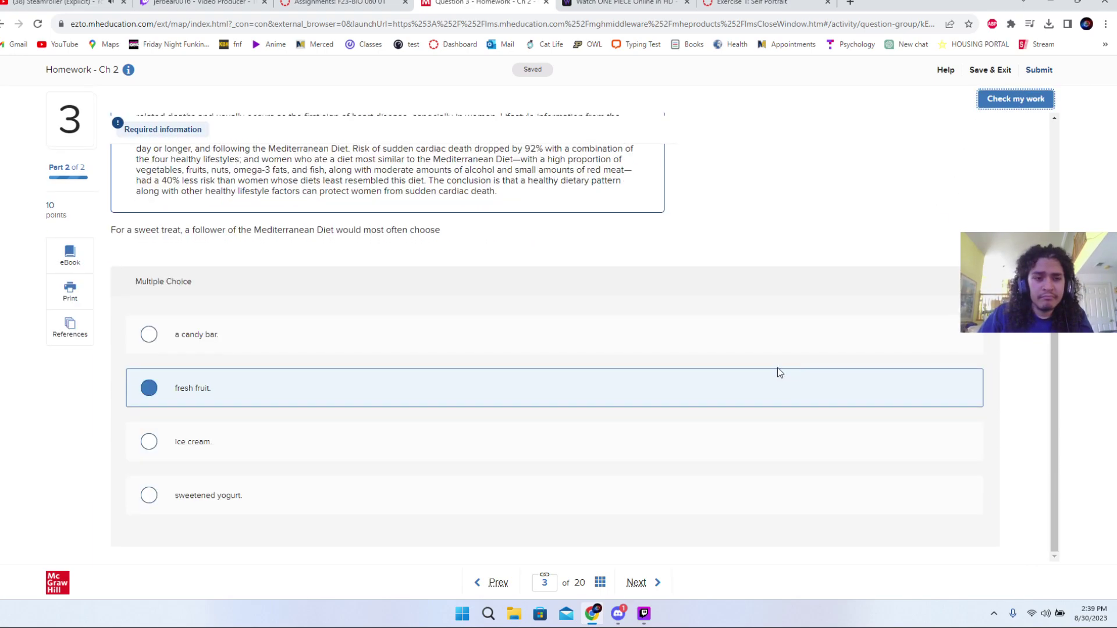
left_click(636, 581)
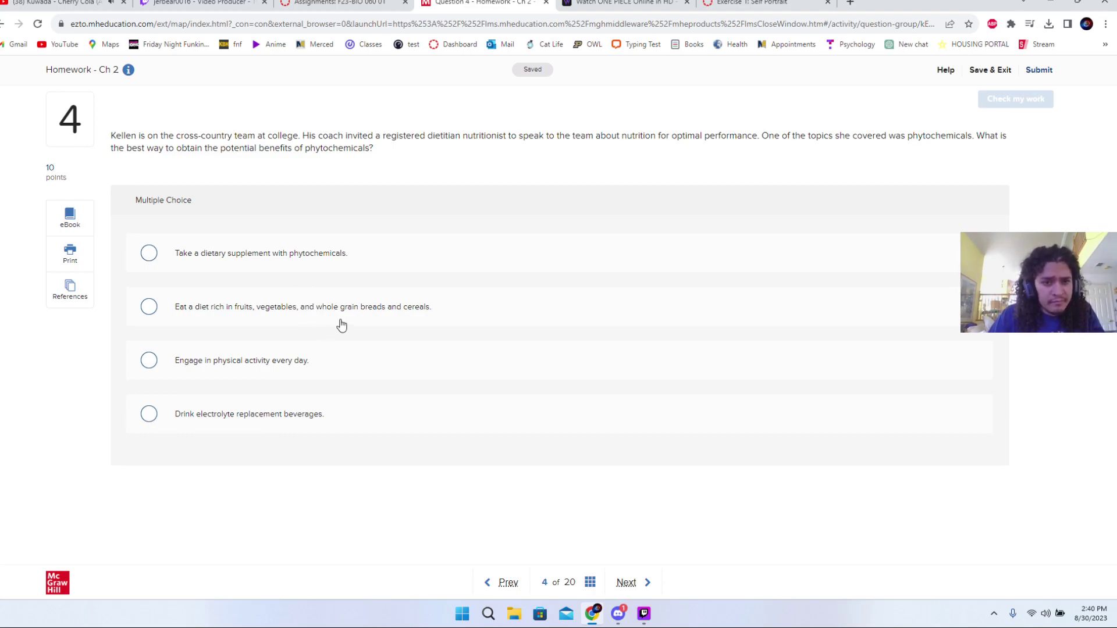
- Try physical activity, then switch to the fruits, vegetables and whole grains diet answer, check it, and go on
left_click(316, 358)
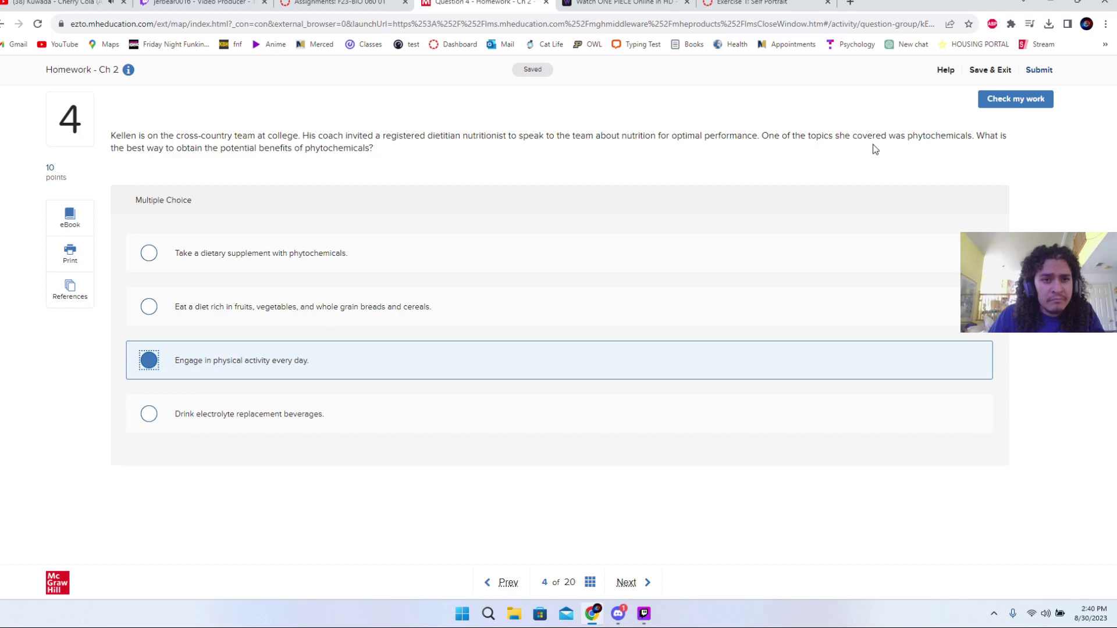
left_click(1009, 109)
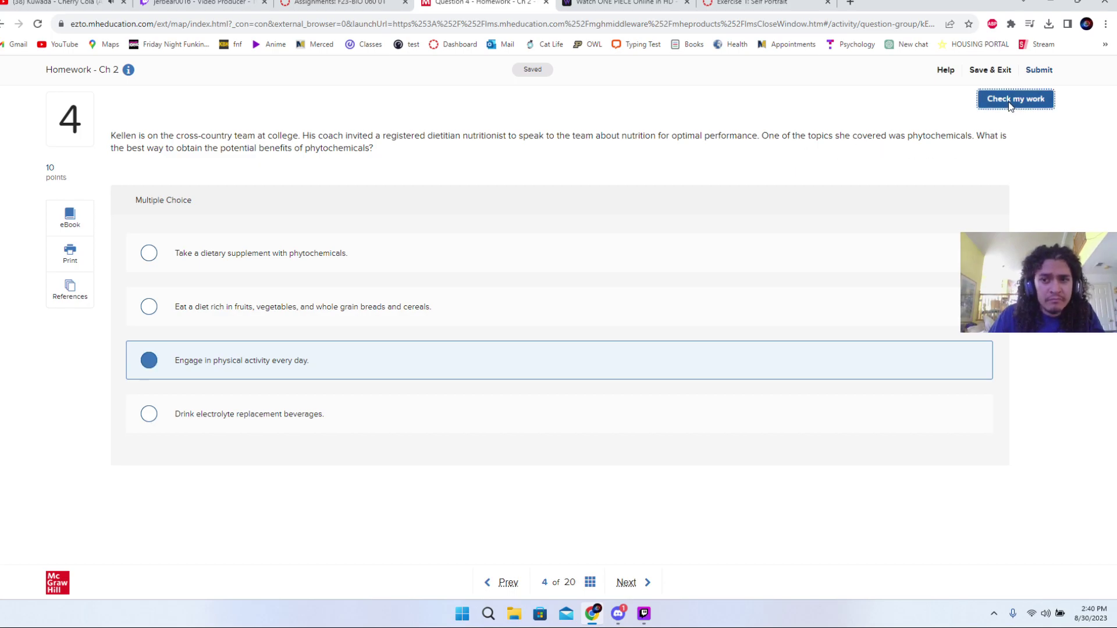
left_click(994, 133)
left_click(702, 299)
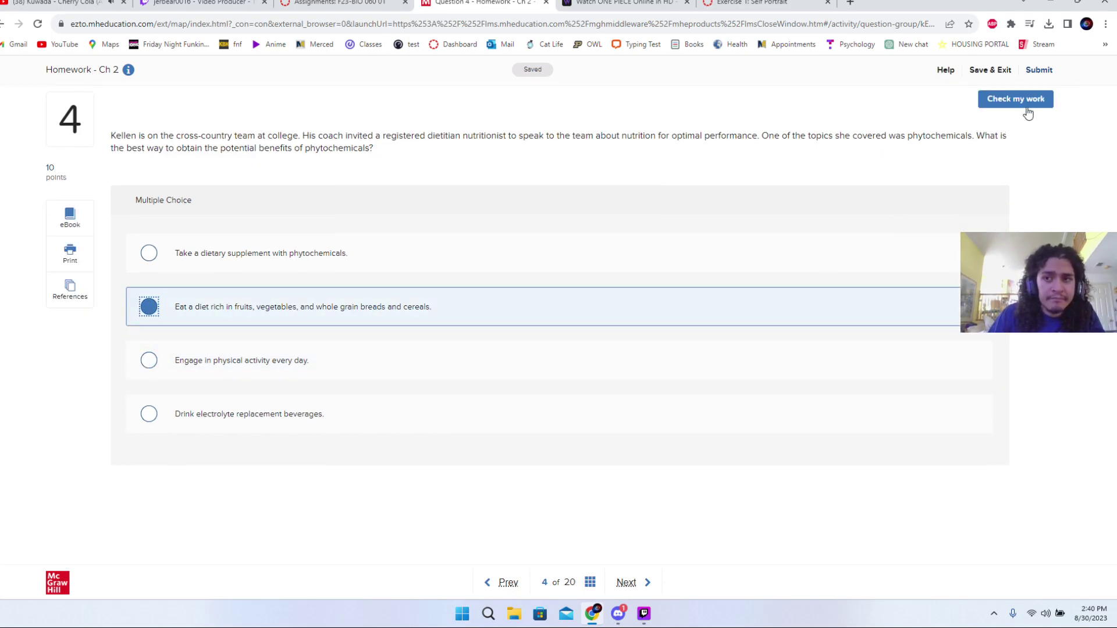
left_click(1025, 104)
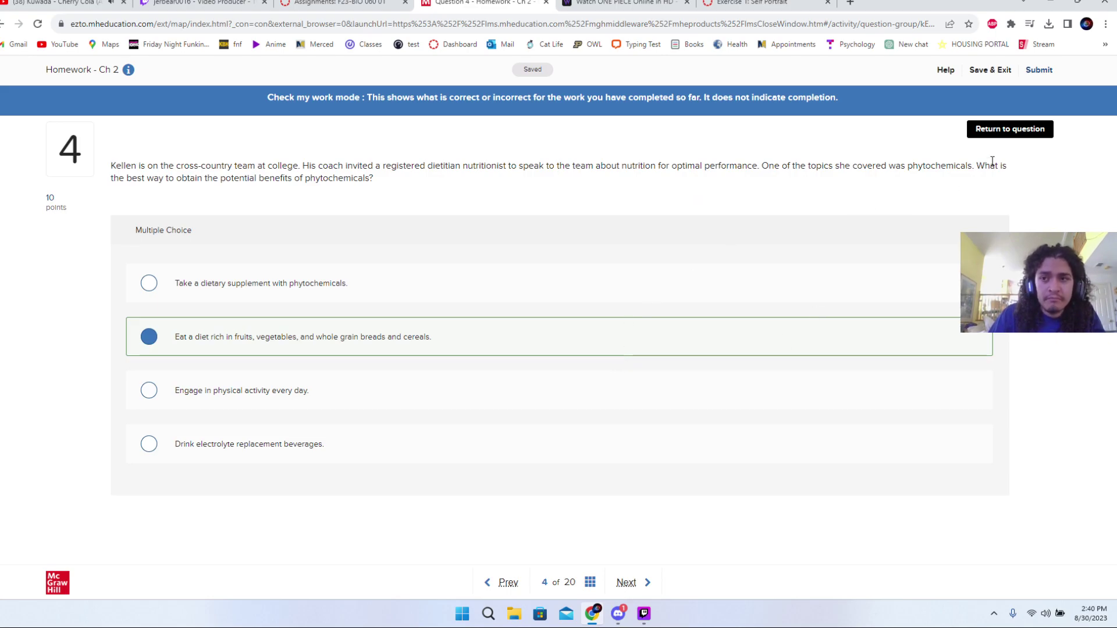
left_click(1001, 134)
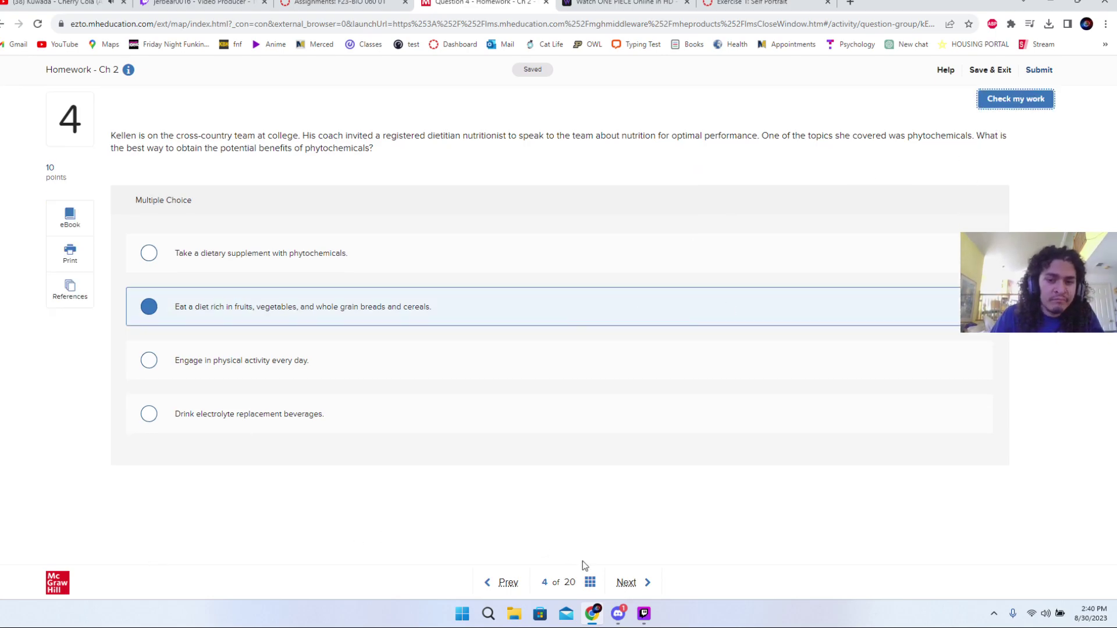
left_click(626, 582)
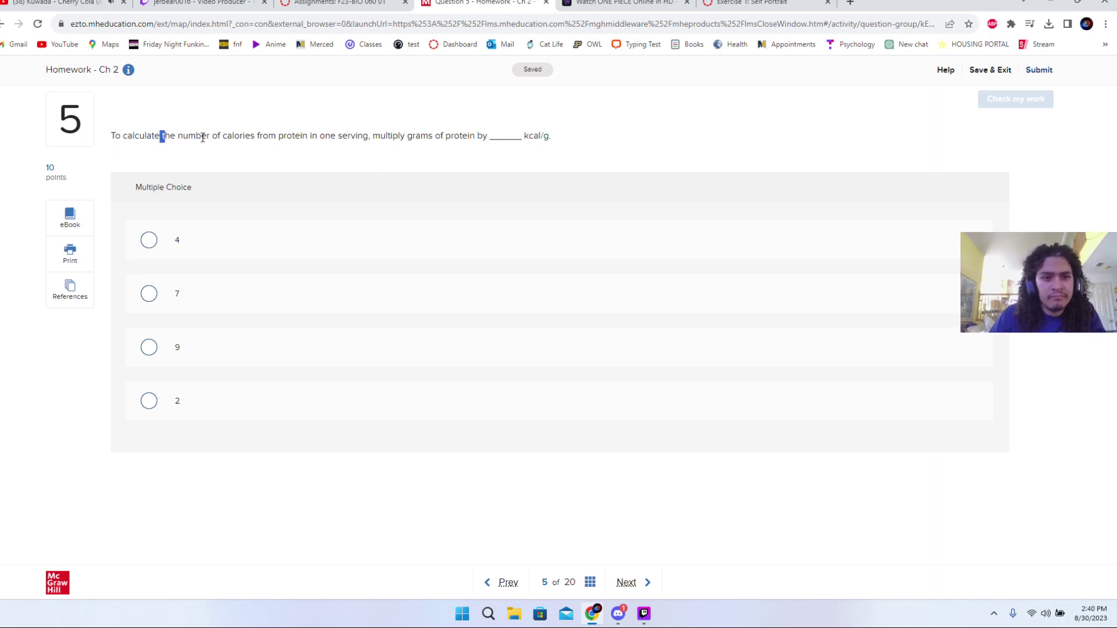
- Select 4 kcal/g for protein, check it, and go to question 6
left_click_drag(202, 137, 367, 153)
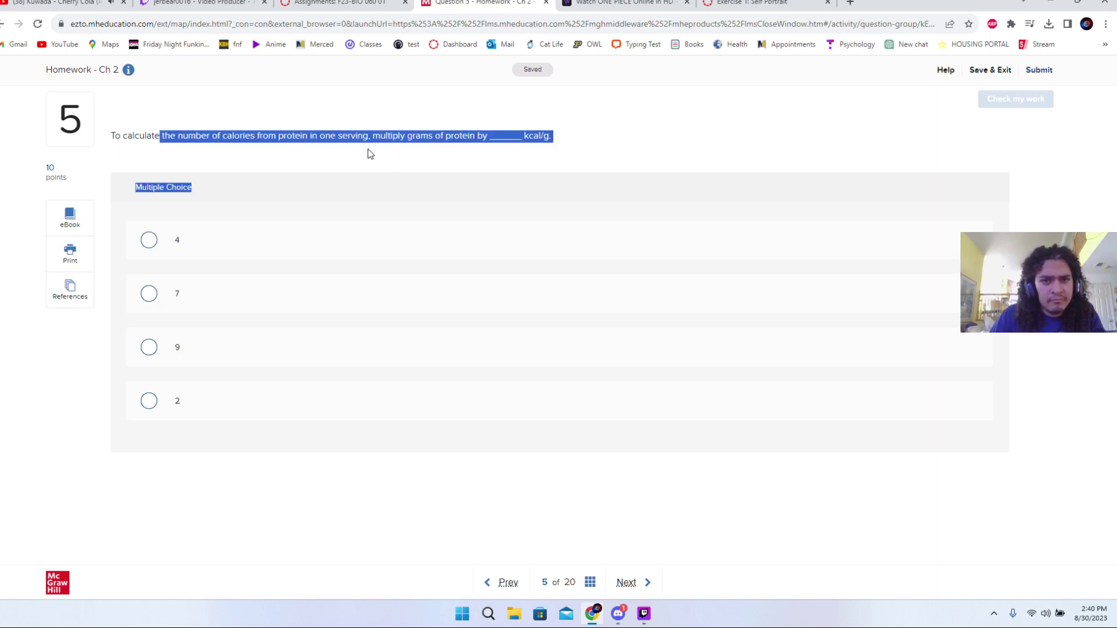
left_click(314, 239)
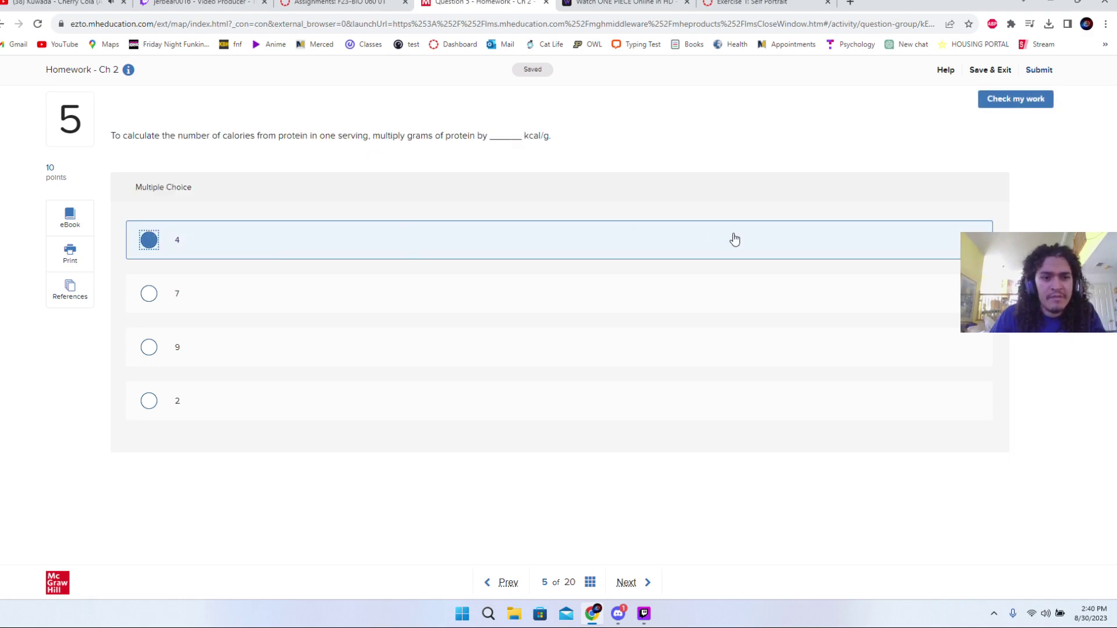
left_click(1025, 107)
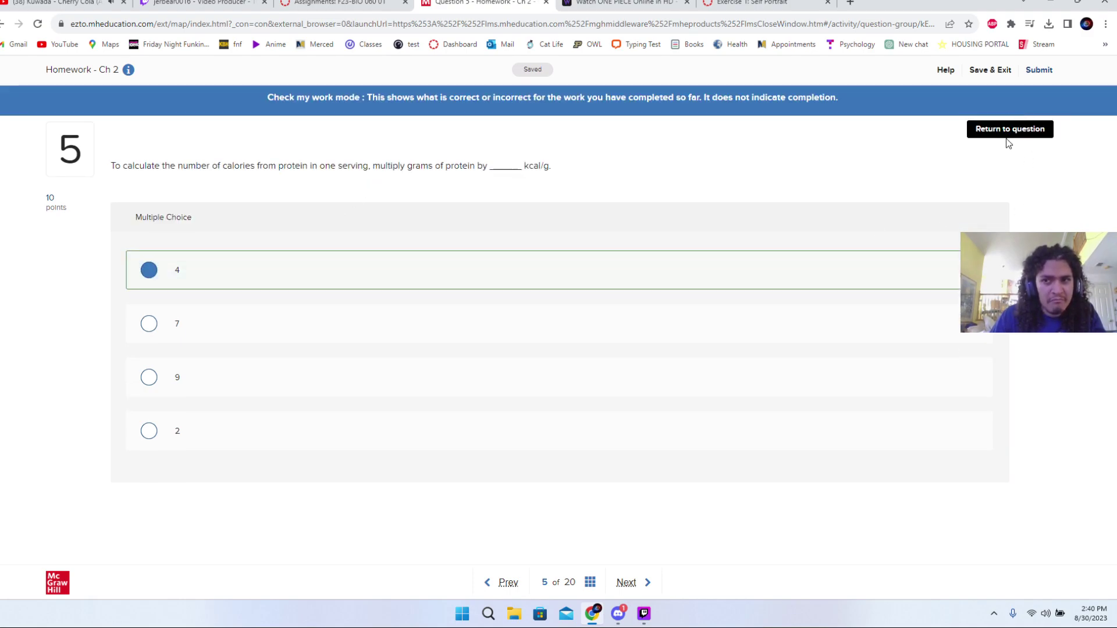
left_click(1008, 134)
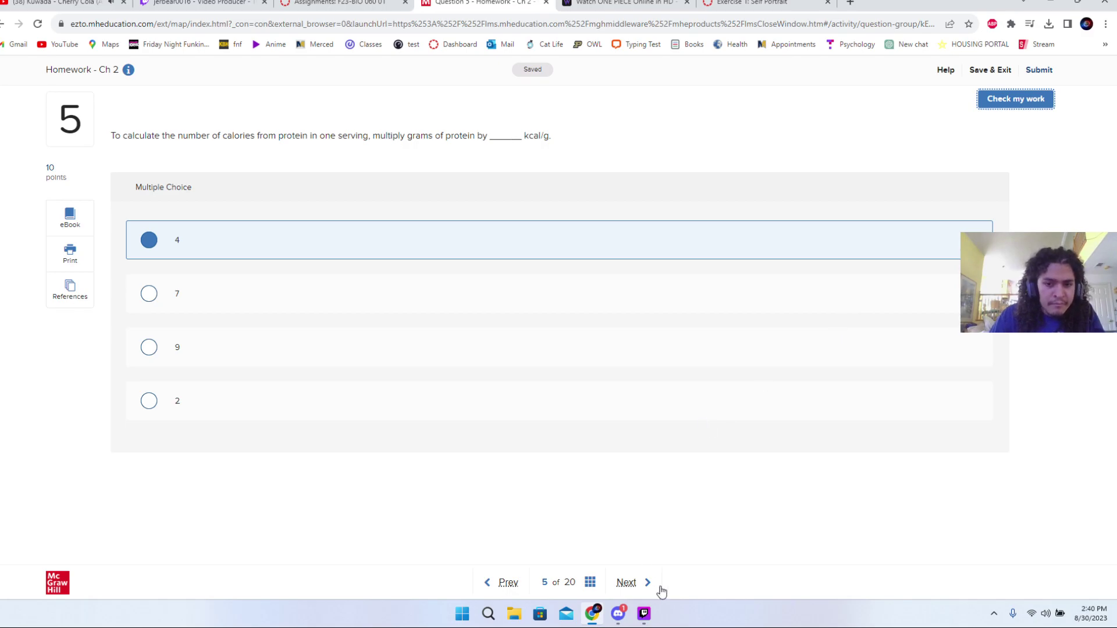
left_click(642, 588)
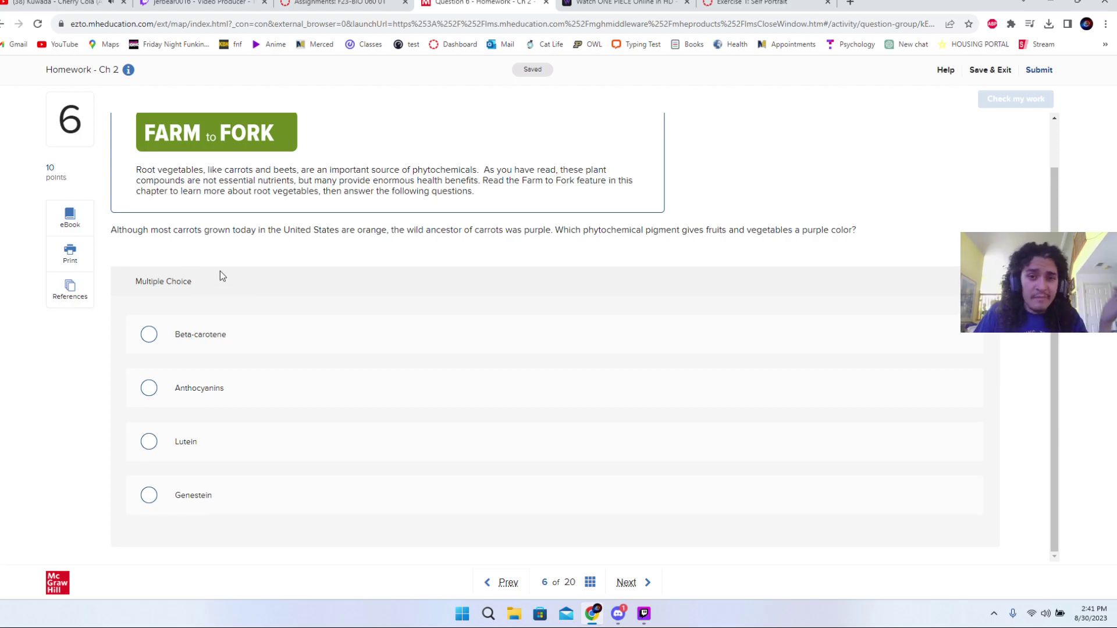
- Pick Beta-carotene as the purple pigment, check it, and switch to the Exercise 1: Self Portrait tab
scroll(221, 291, "up", 1)
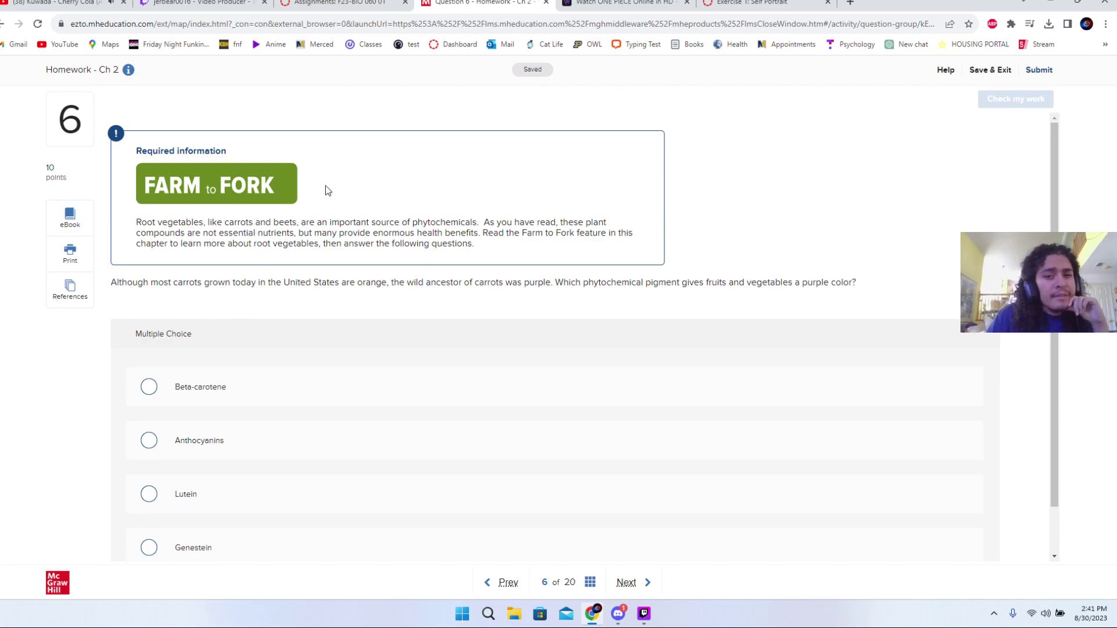
scroll(266, 333, "down", 1)
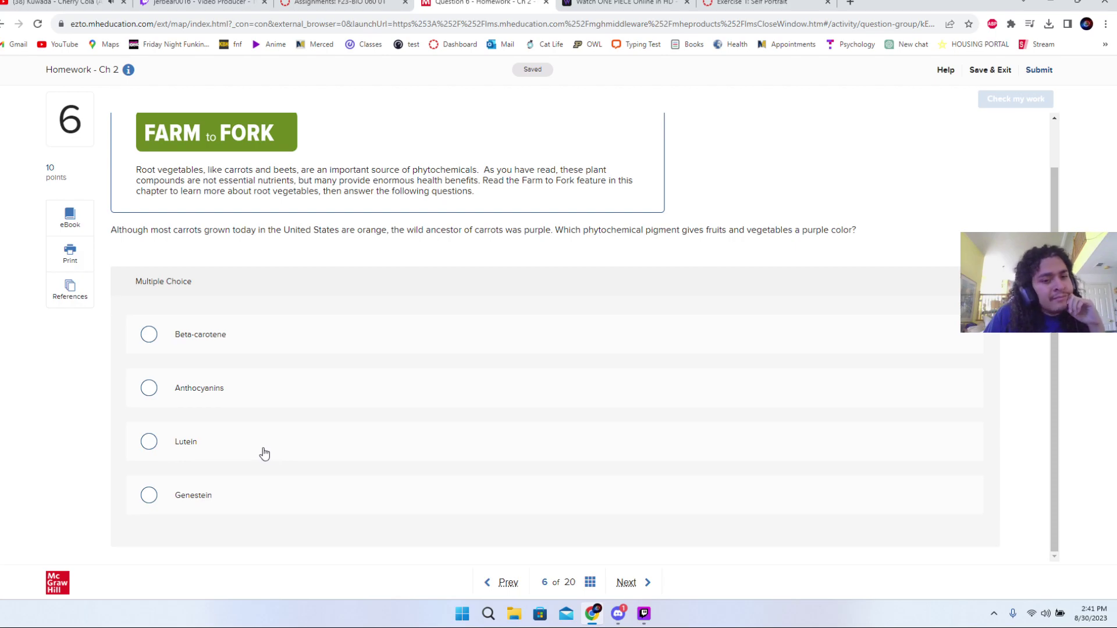
left_click(346, 342)
left_click(1010, 98)
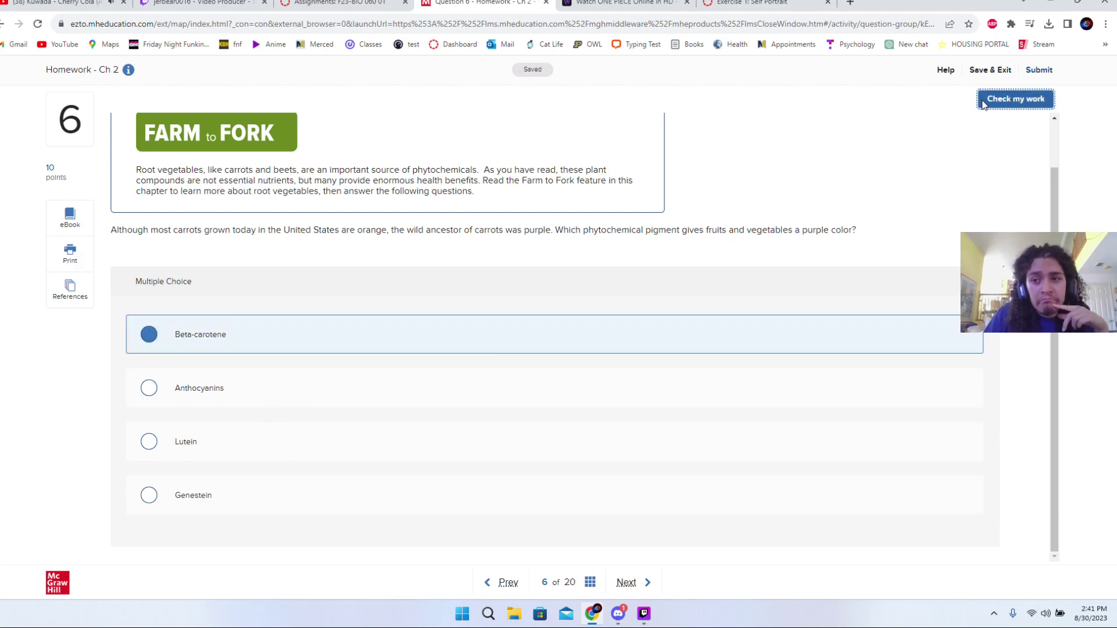
left_click(989, 128)
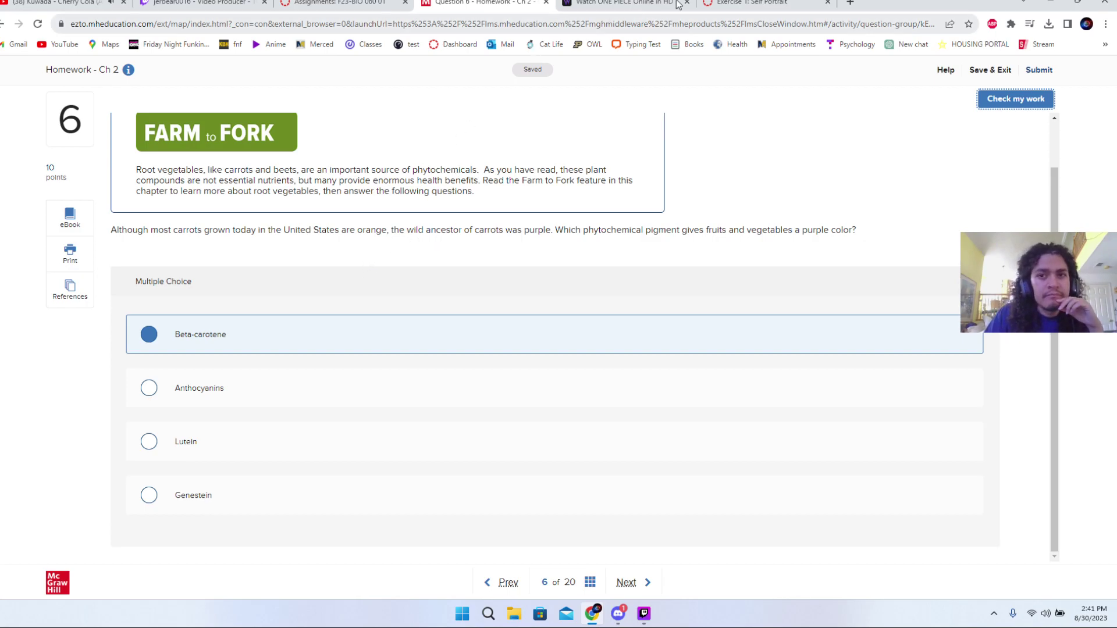
left_click(733, 4)
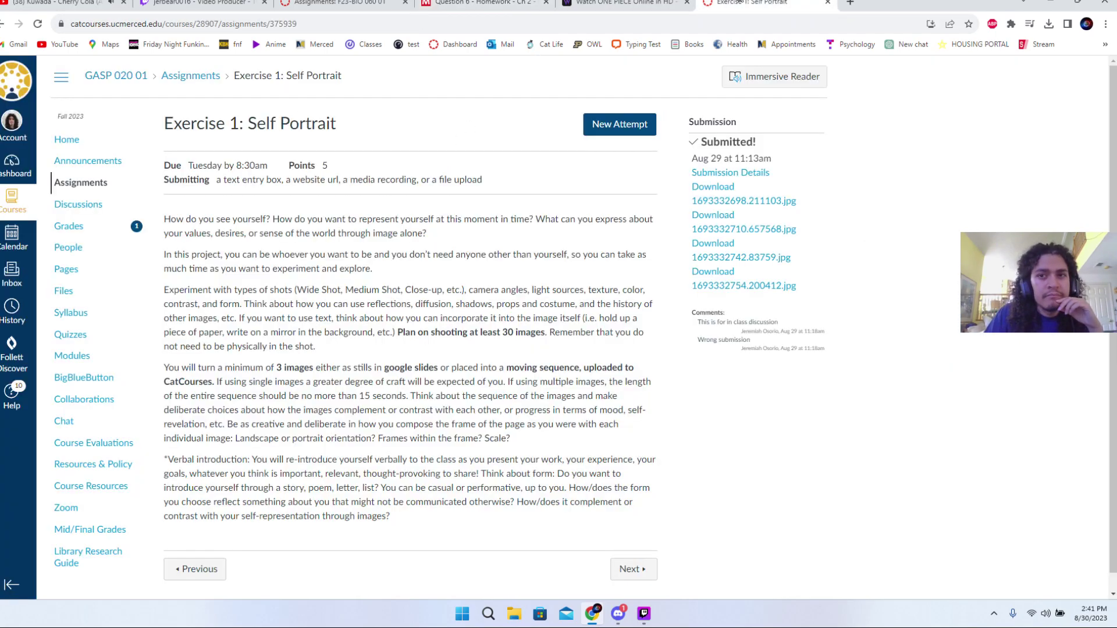
- Google 'what makes a carrot purple' to find anthocyanins, then return to question 6
left_click(850, 2)
type("wha")
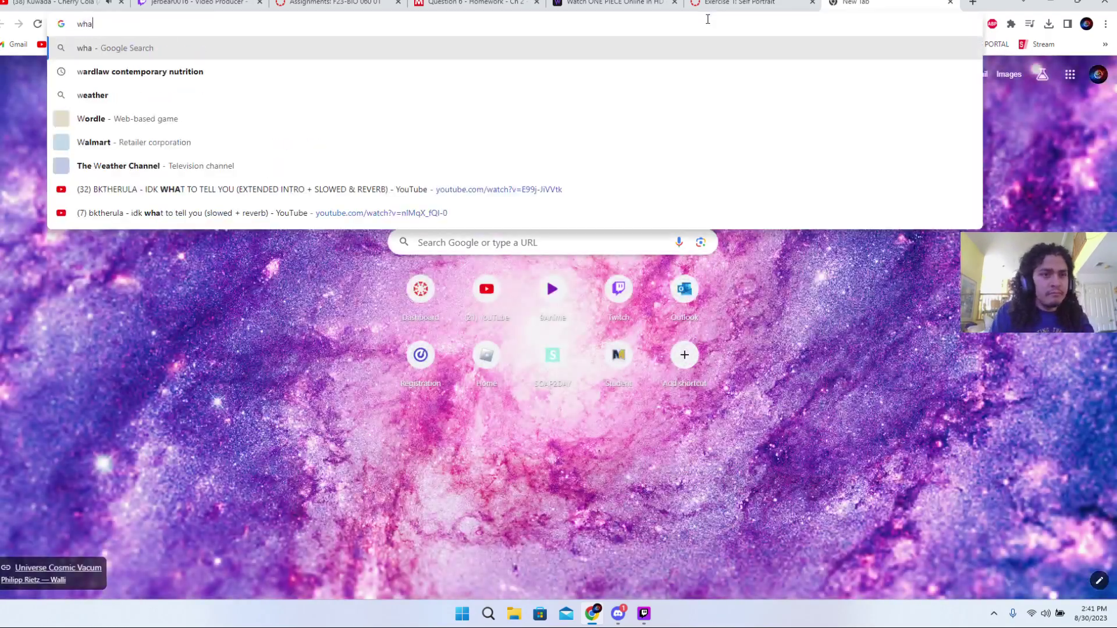
type("t makes a")
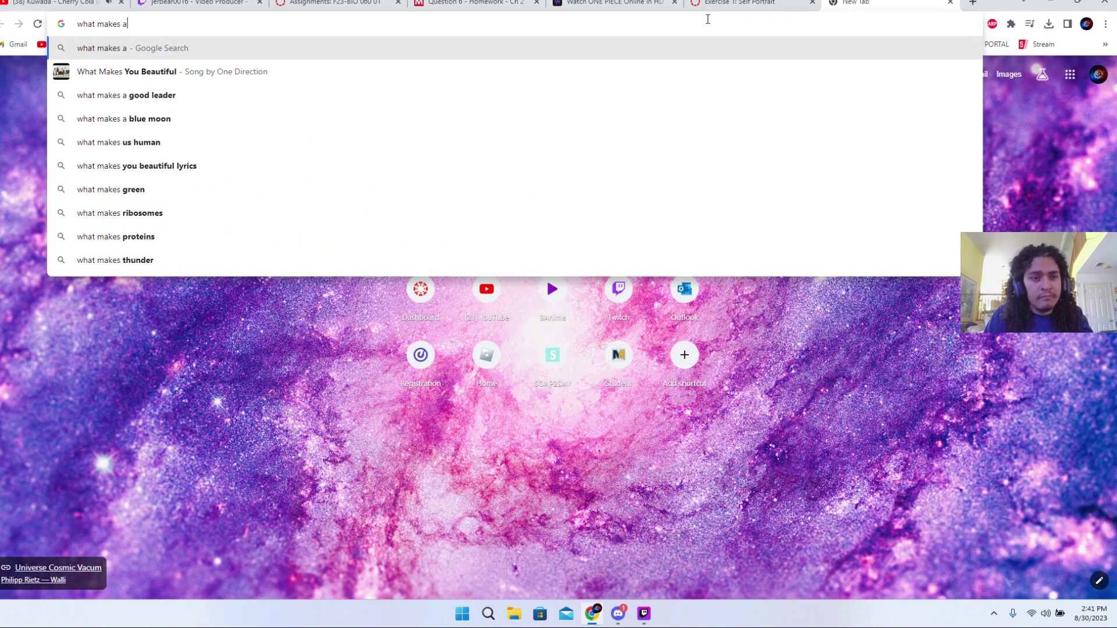
type(" carrot")
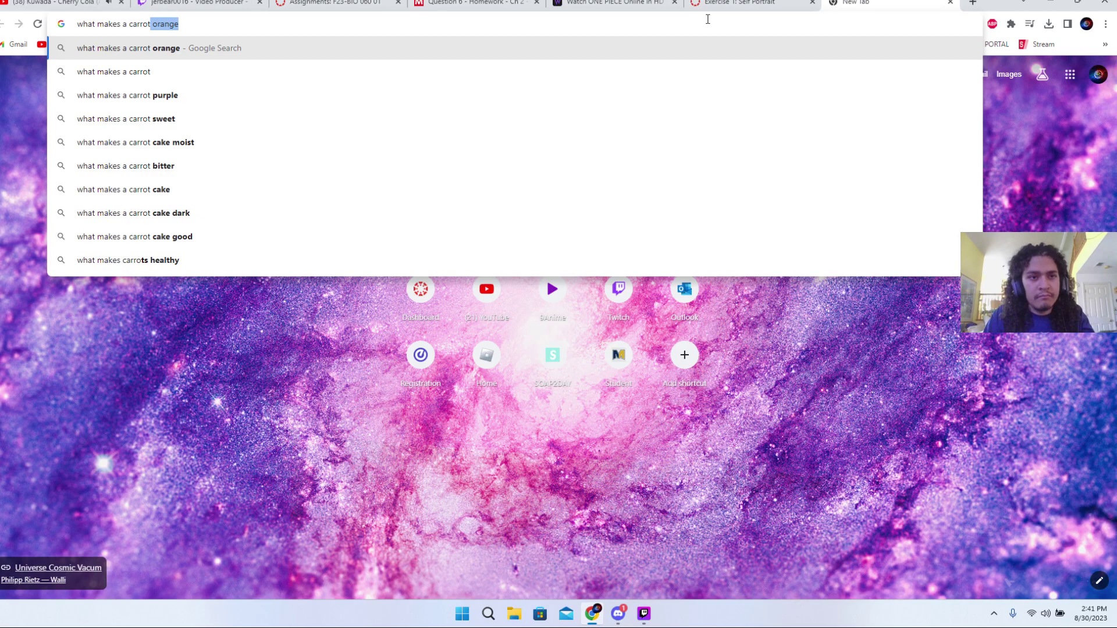
left_click(688, 73)
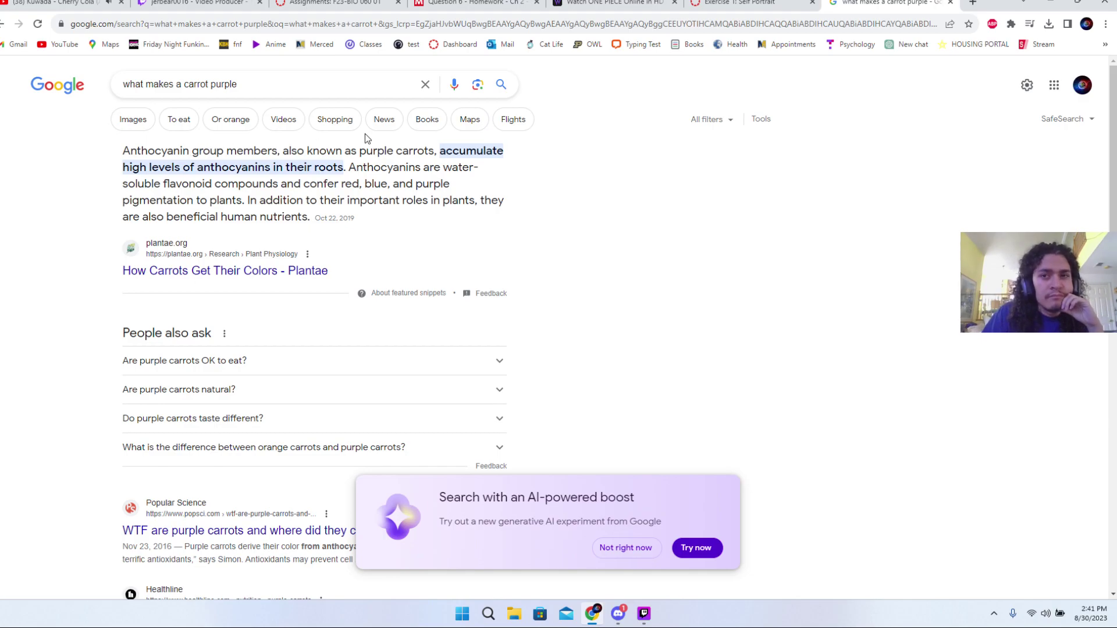
left_click(739, 3)
left_click(460, 3)
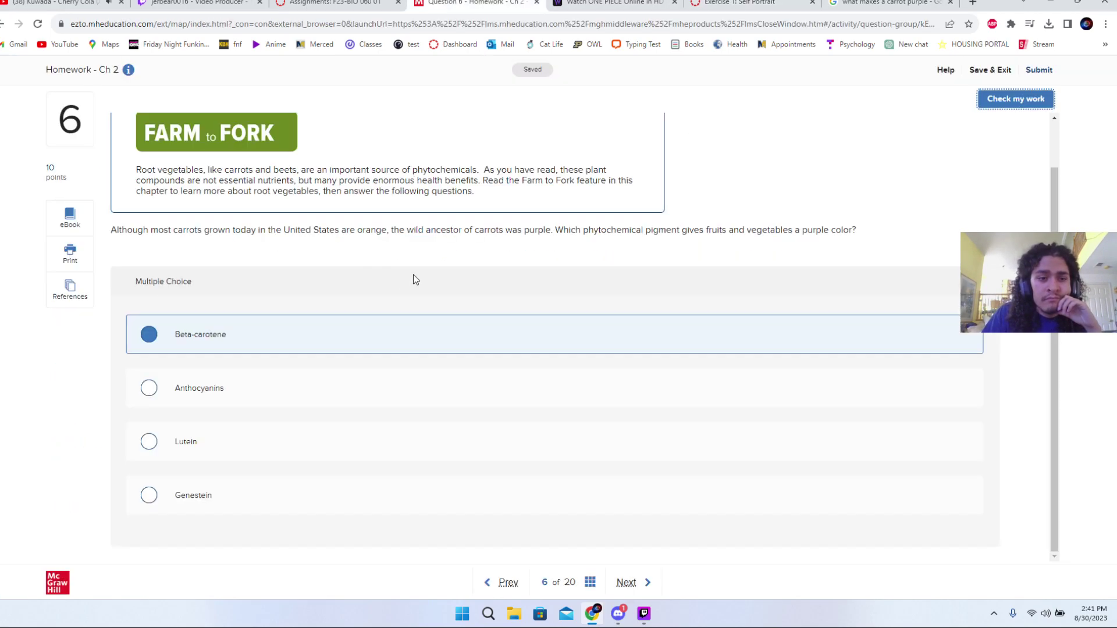
- Select Anthocyanins, confirm it is marked correct, and go to question 7
left_click(290, 391)
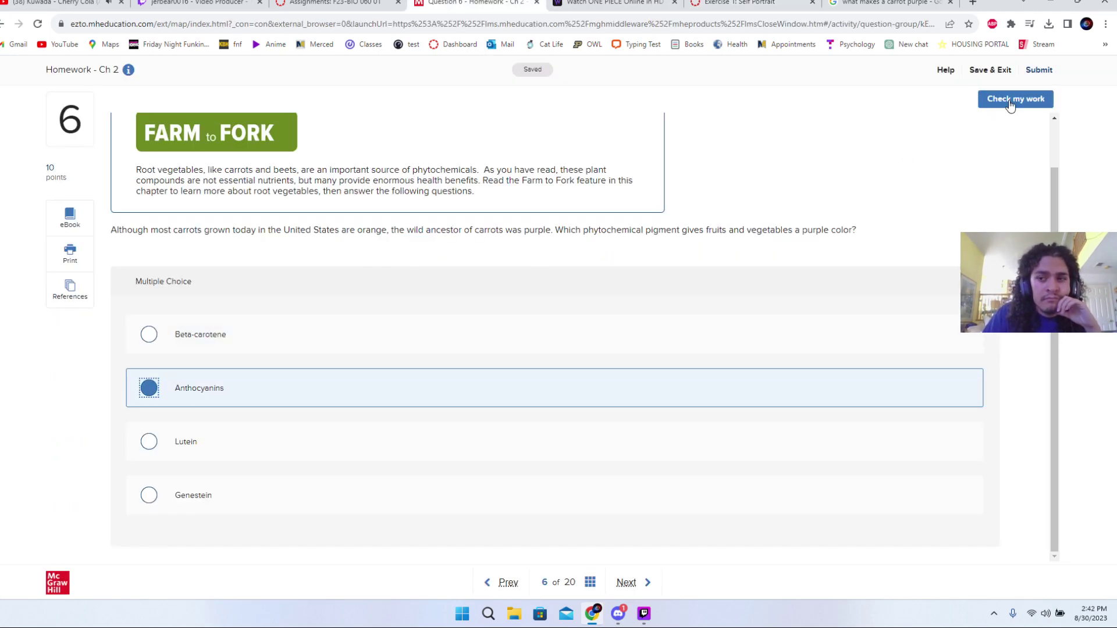
left_click(1012, 99)
left_click(1007, 130)
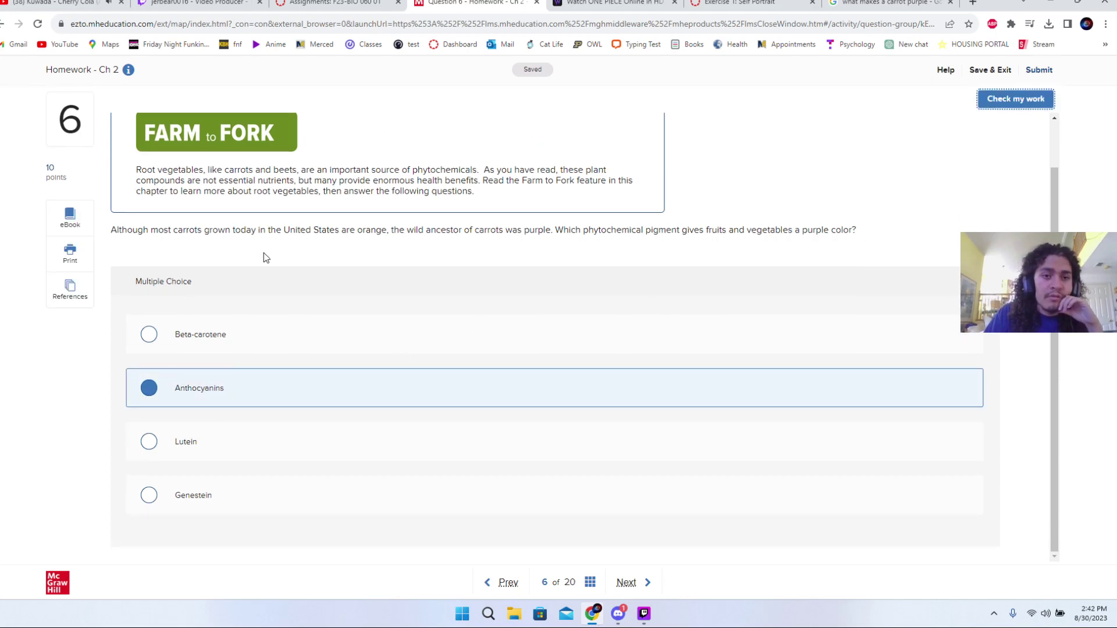
left_click(626, 582)
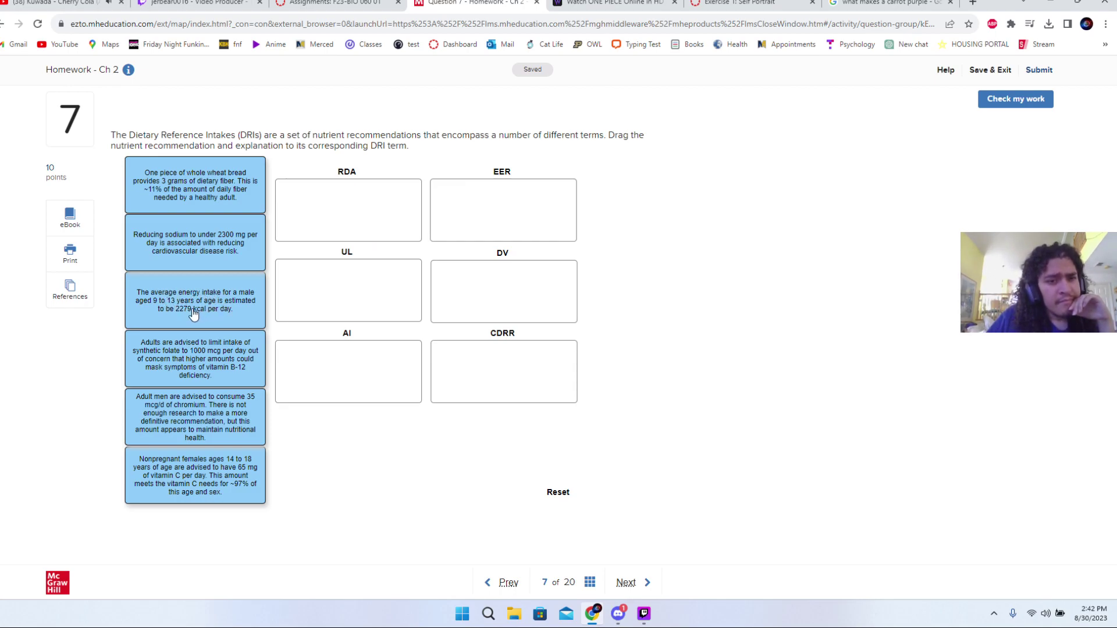
- Place cards: 2279 kcal→RDA, fiber→DV, chromium→AI, vitamin C→CDRR, folate→UL, sodium→EER, then check
left_click_drag(193, 315, 327, 271)
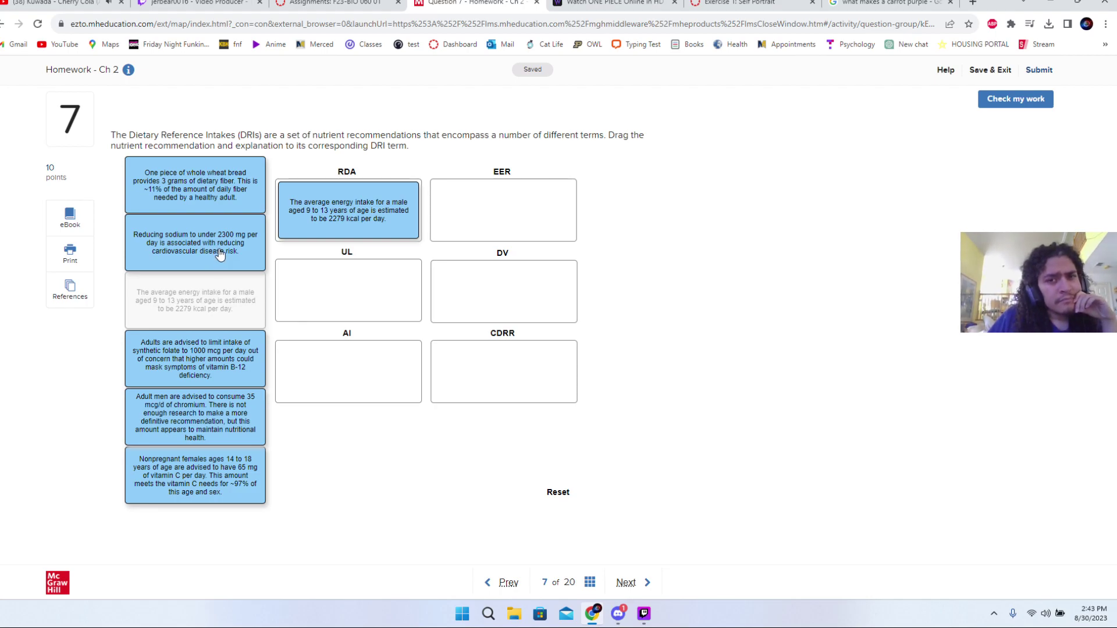
left_click_drag(220, 255, 221, 256)
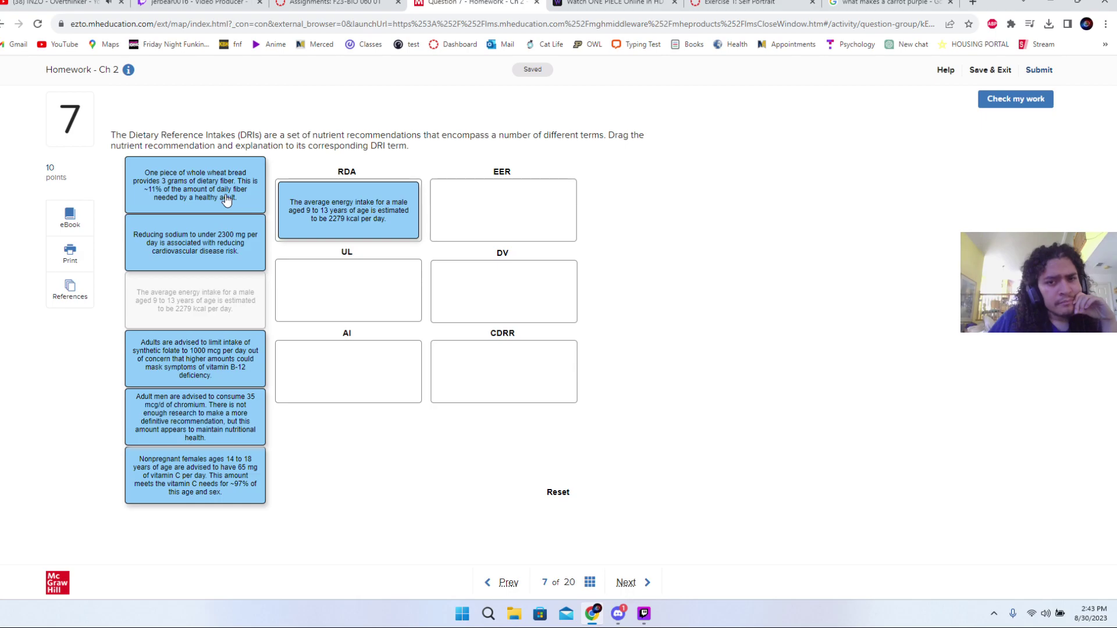
left_click_drag(227, 198, 523, 306)
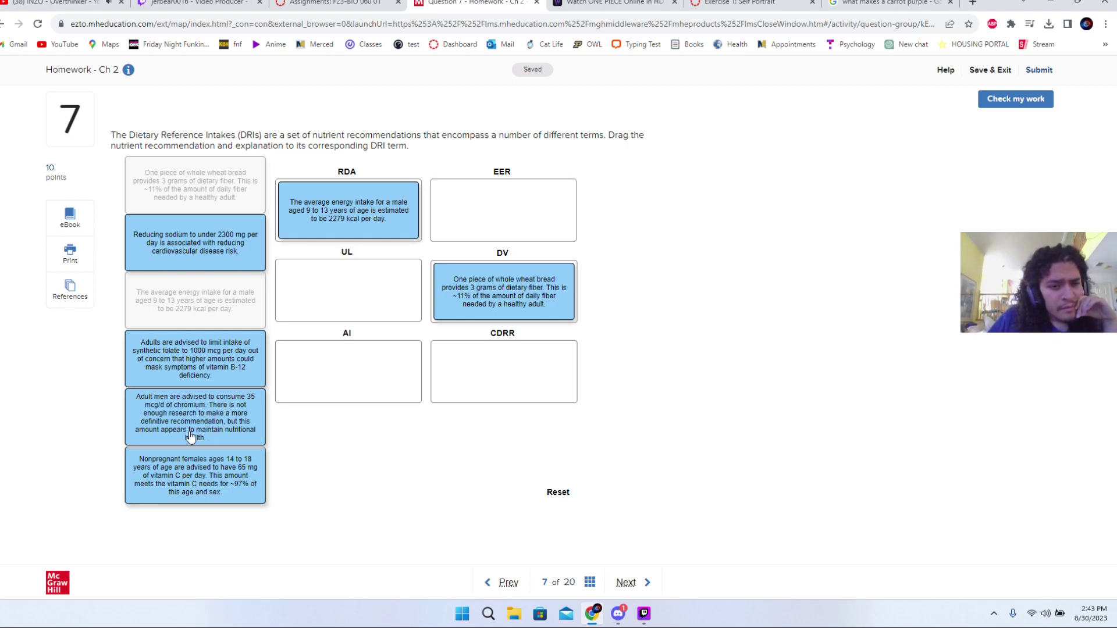
left_click_drag(197, 407, 348, 371)
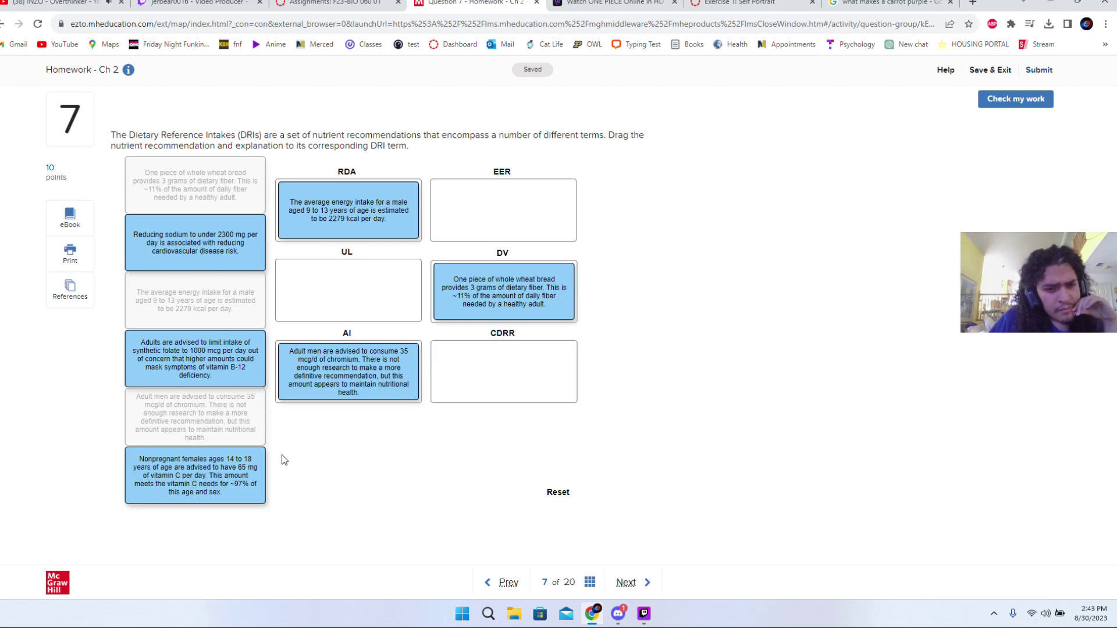
left_click_drag(234, 482, 587, 337)
left_click_drag(202, 359, 338, 305)
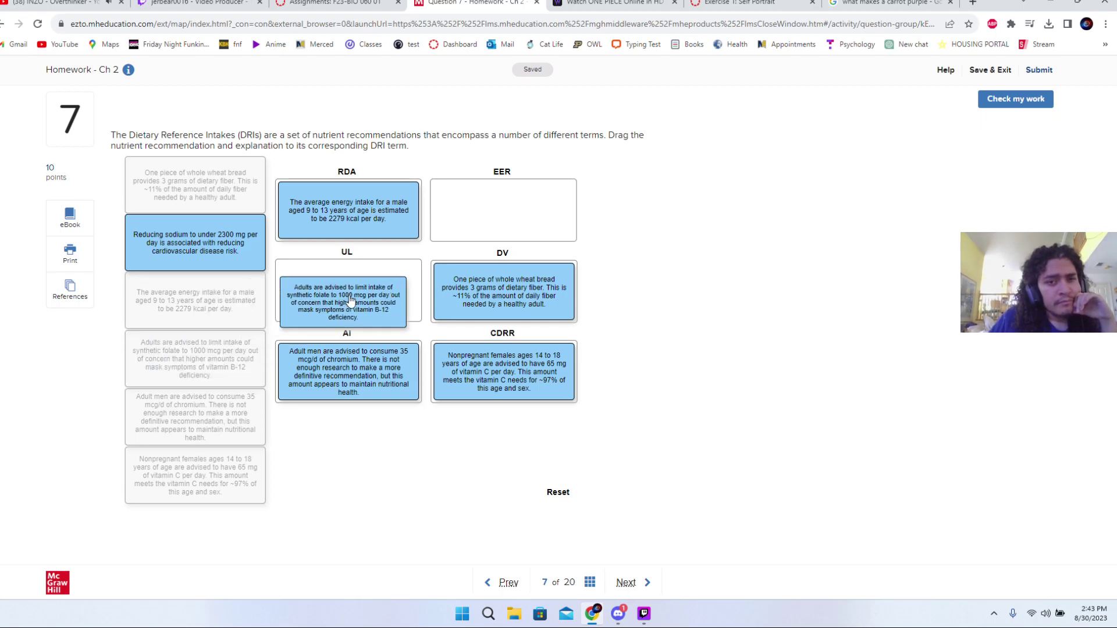
left_click_drag(214, 265, 505, 218)
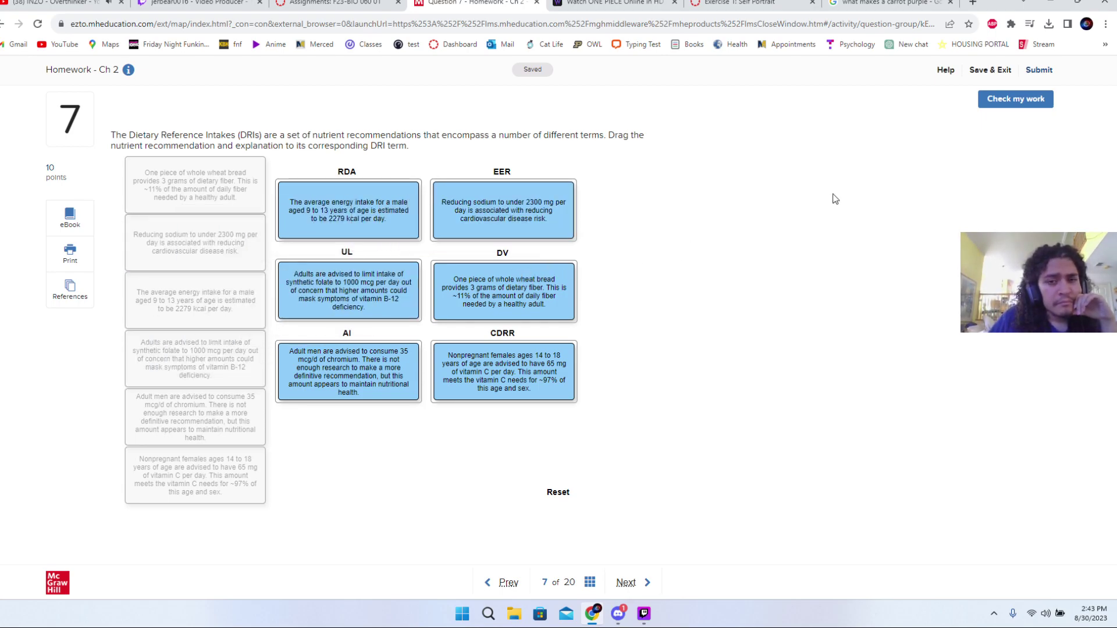
left_click(1013, 101)
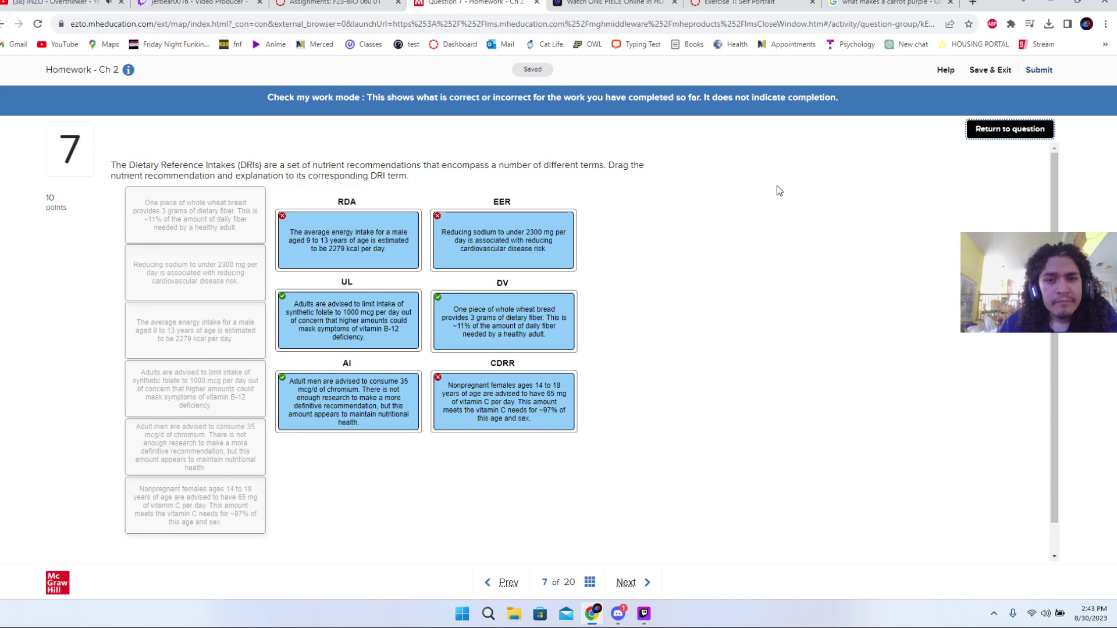
- Move vitamin C to RDA, the 2279 kcal card to EER and sodium to CDRR, then recheck
left_click(1023, 133)
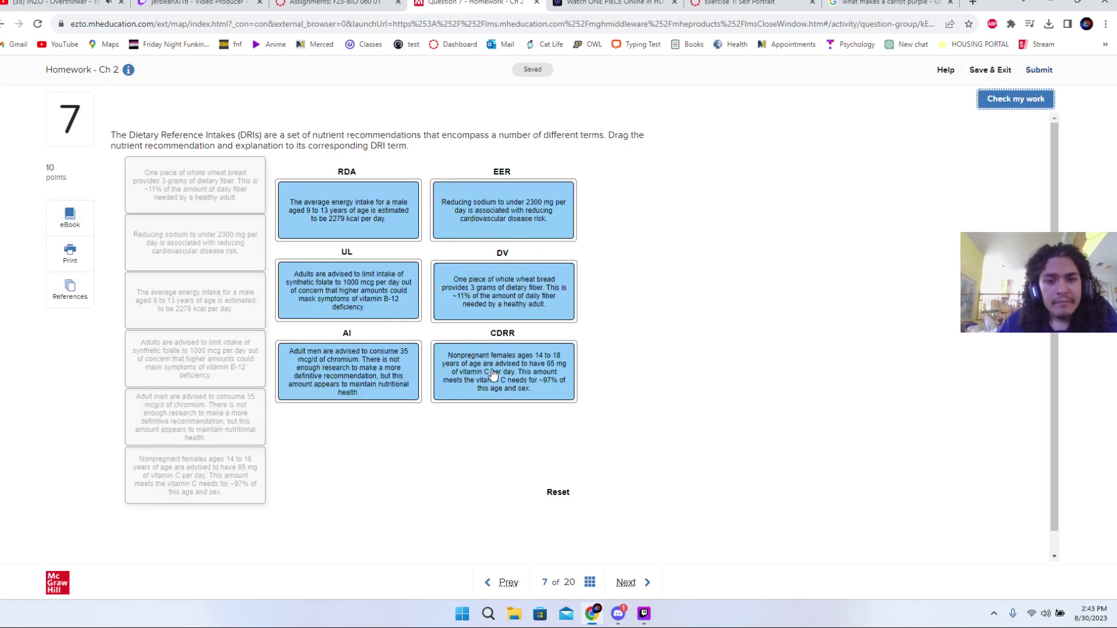
left_click_drag(485, 371, 175, 474)
left_click_drag(327, 222, 216, 233)
left_click_drag(503, 220, 208, 226)
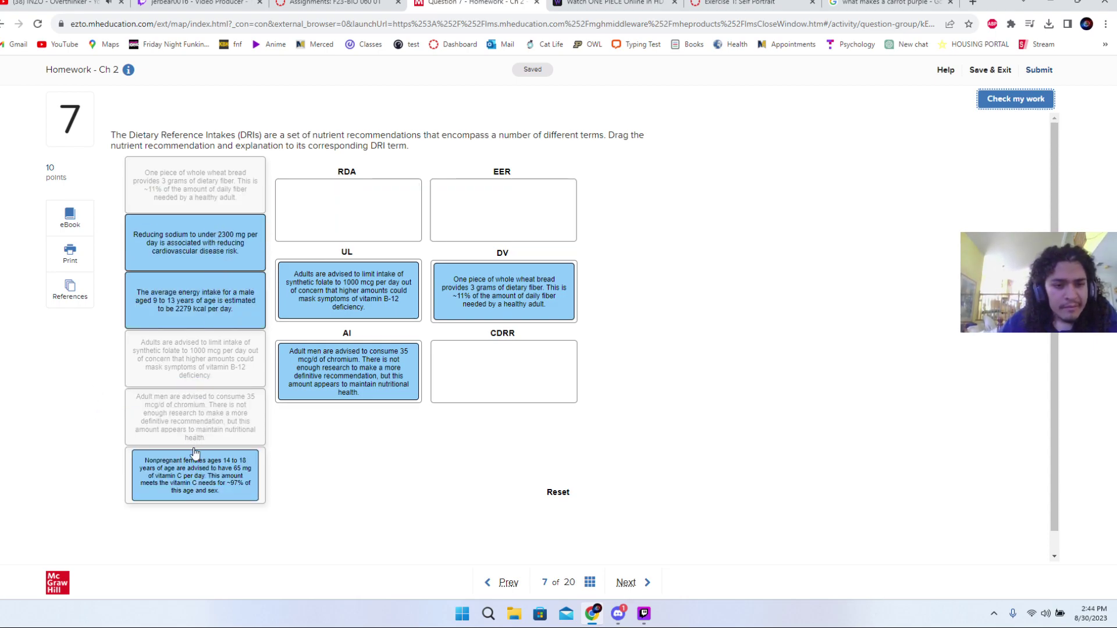
left_click_drag(187, 459, 280, 242)
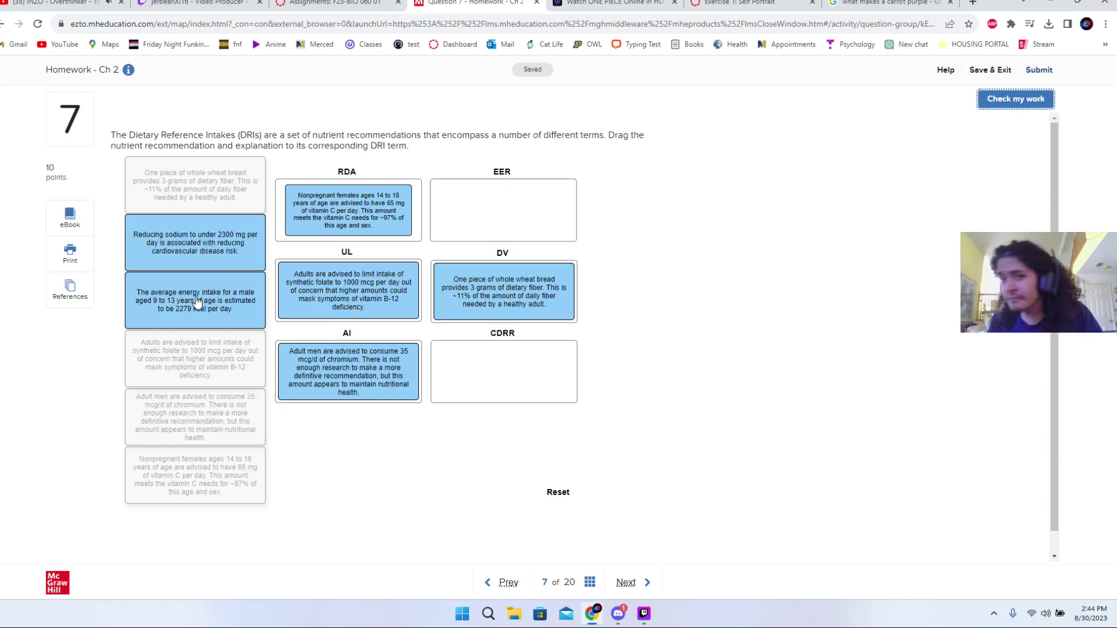
left_click_drag(197, 301, 312, 249)
left_click(474, 341)
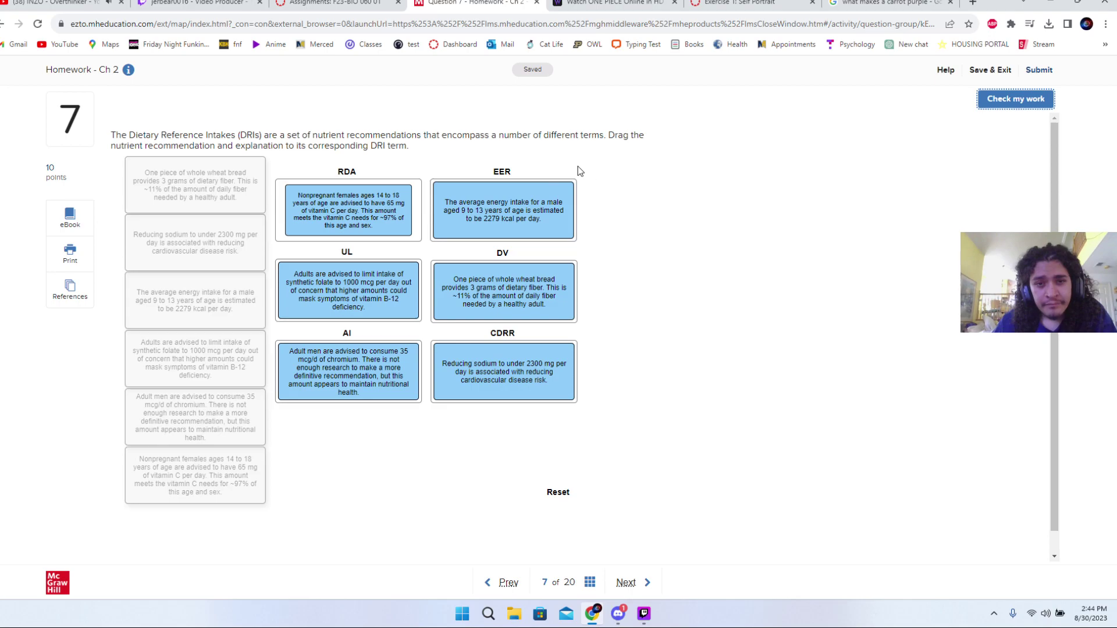
left_click(989, 101)
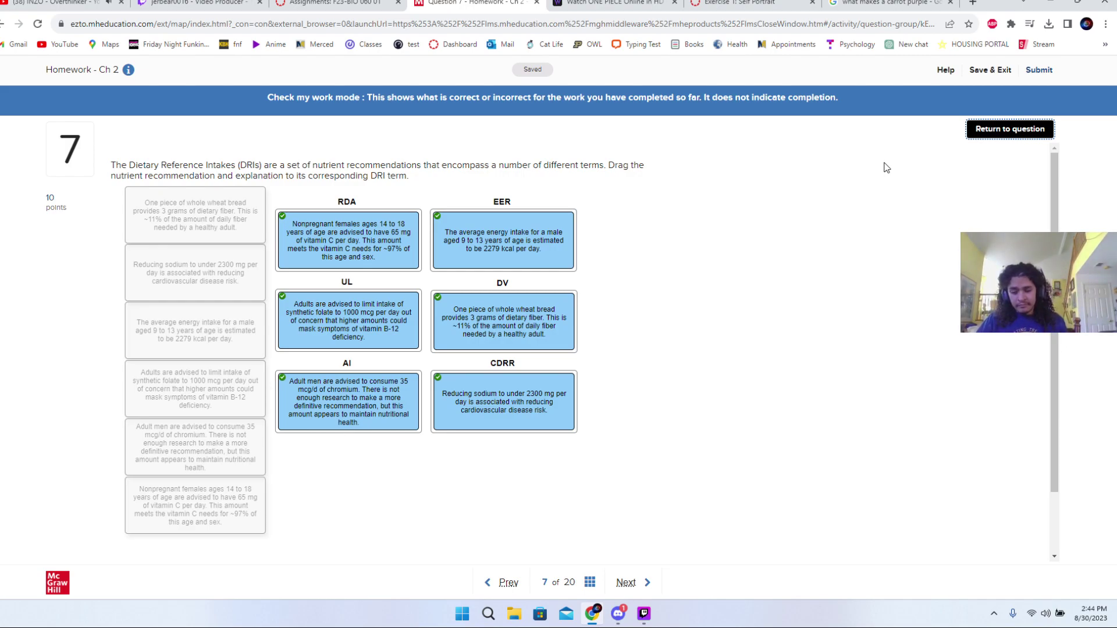
- Move on to question 8 and pick 41% for Luigi's manicotti fat-calorie share
left_click(989, 131)
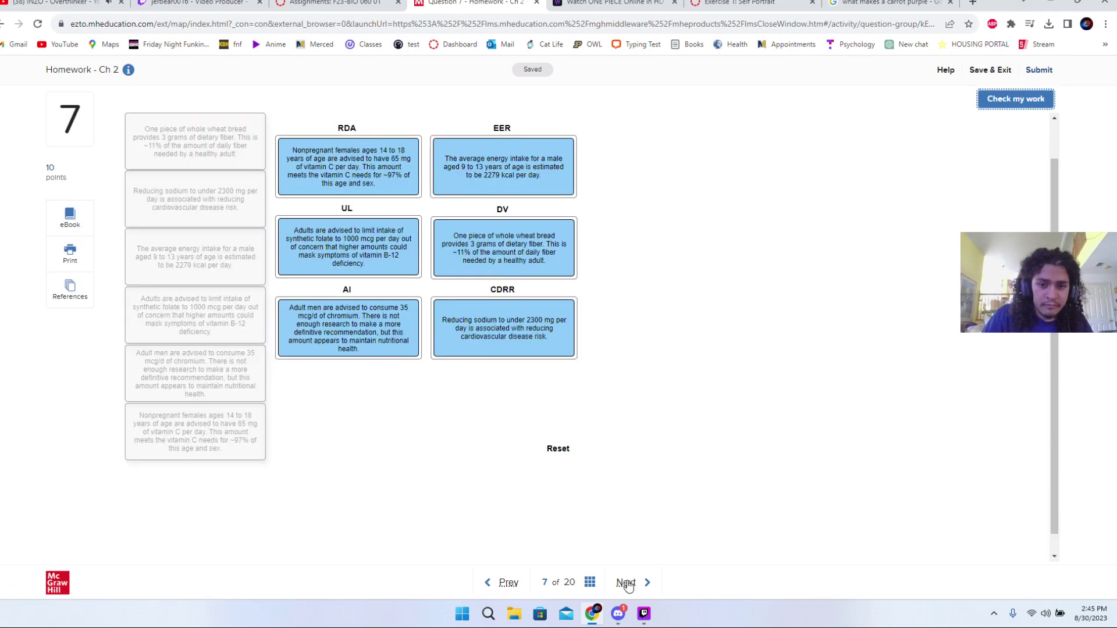
key("Return")
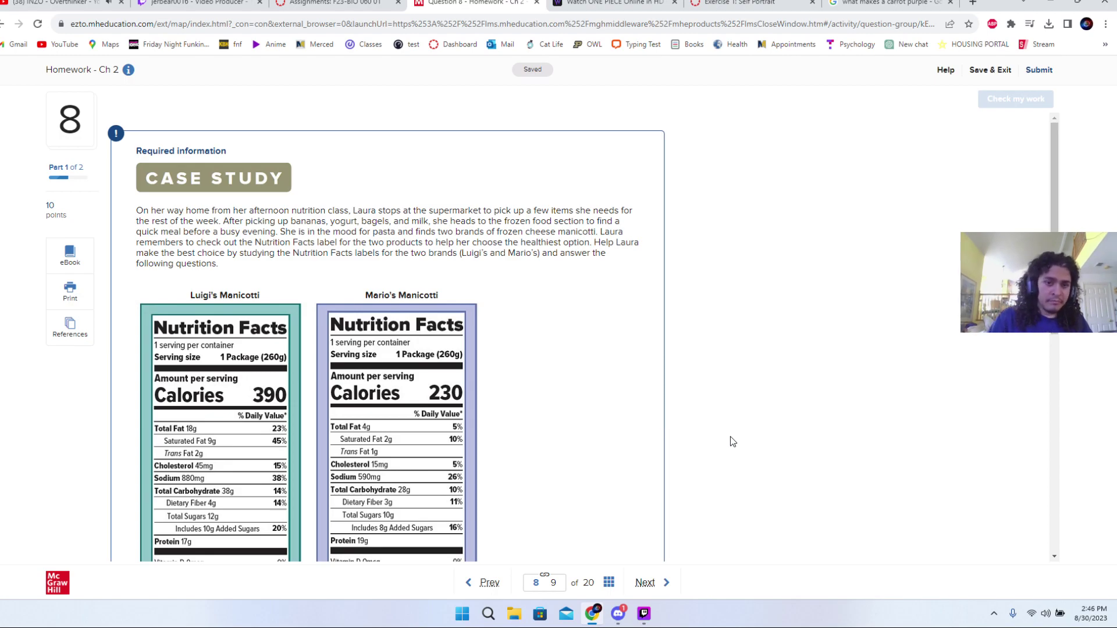
scroll(608, 457, "down", 6)
scroll(598, 451, "down", 2)
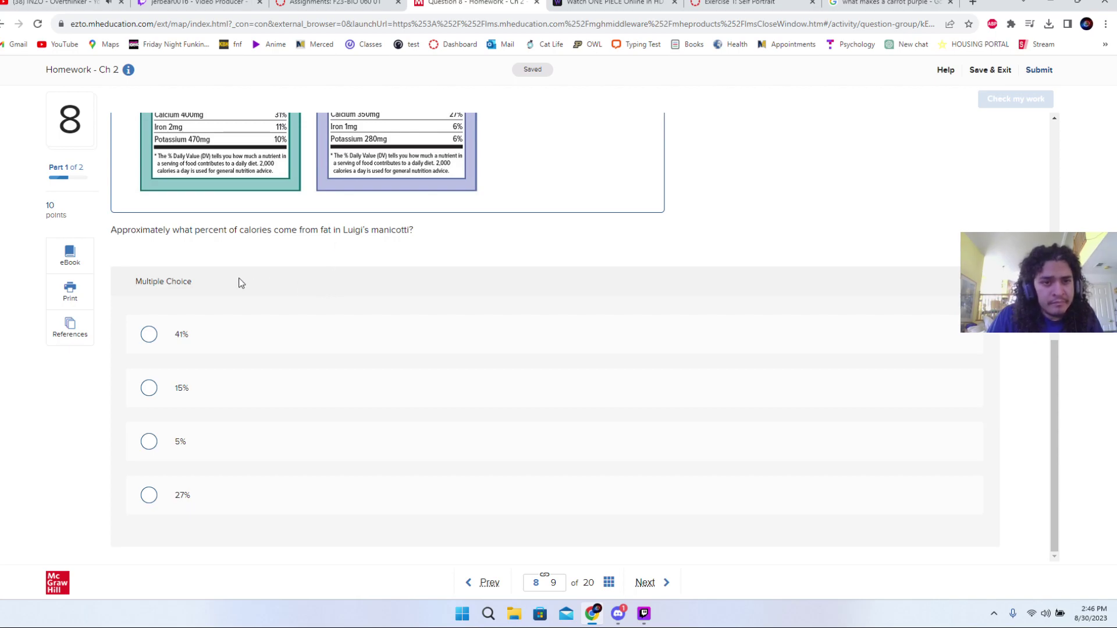
scroll(239, 323, "up", 2)
left_click_drag(178, 349, 293, 348)
left_click(300, 347)
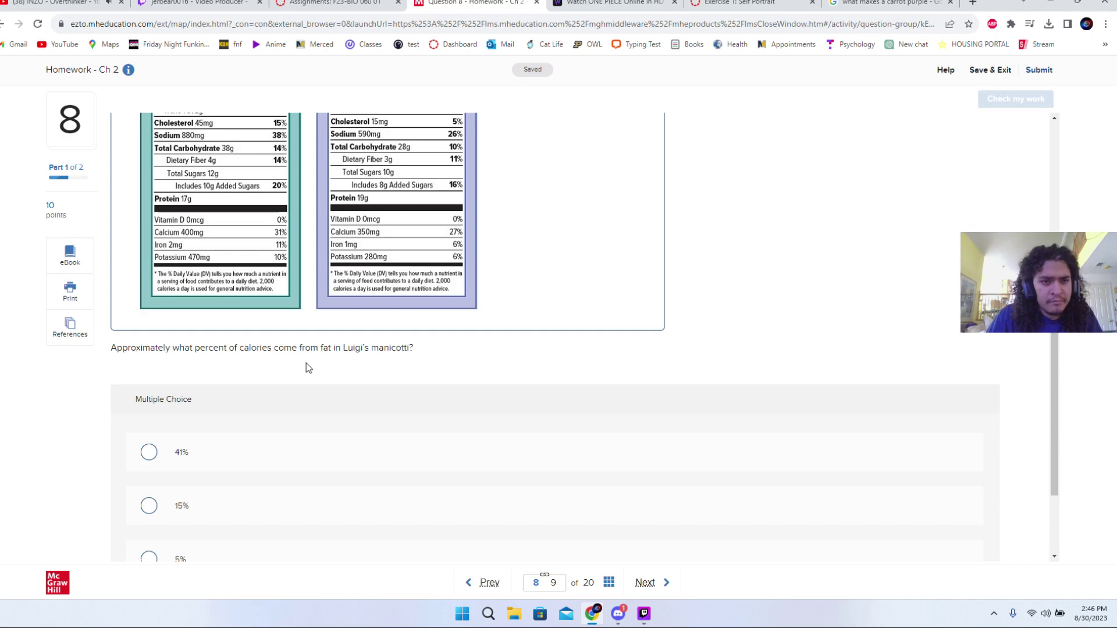
scroll(306, 363, "up", 2)
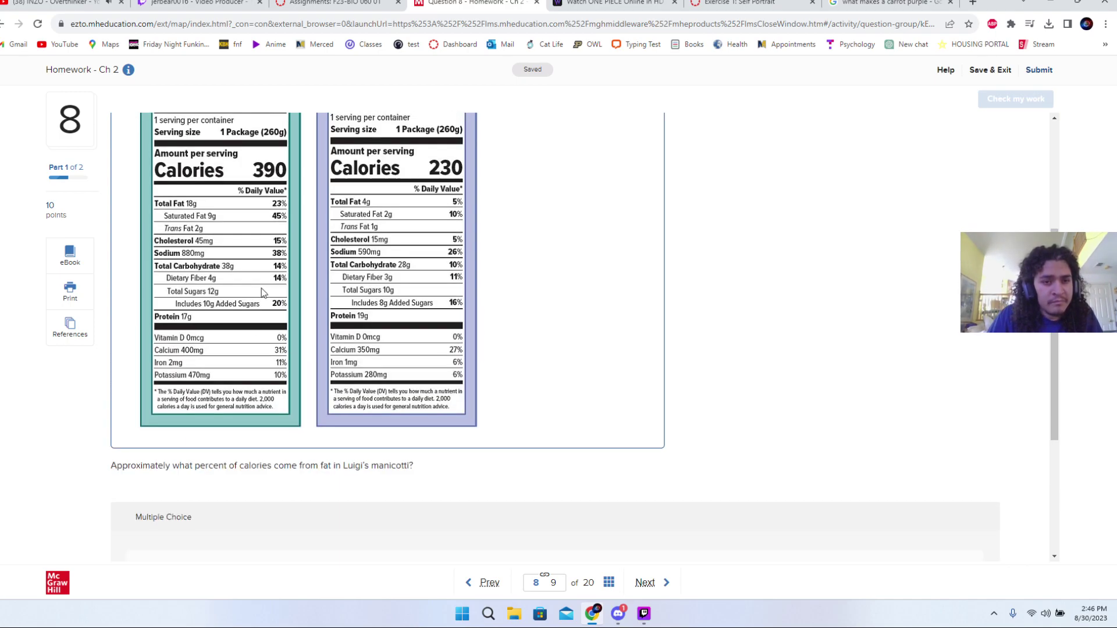
scroll(244, 308, "up", 3)
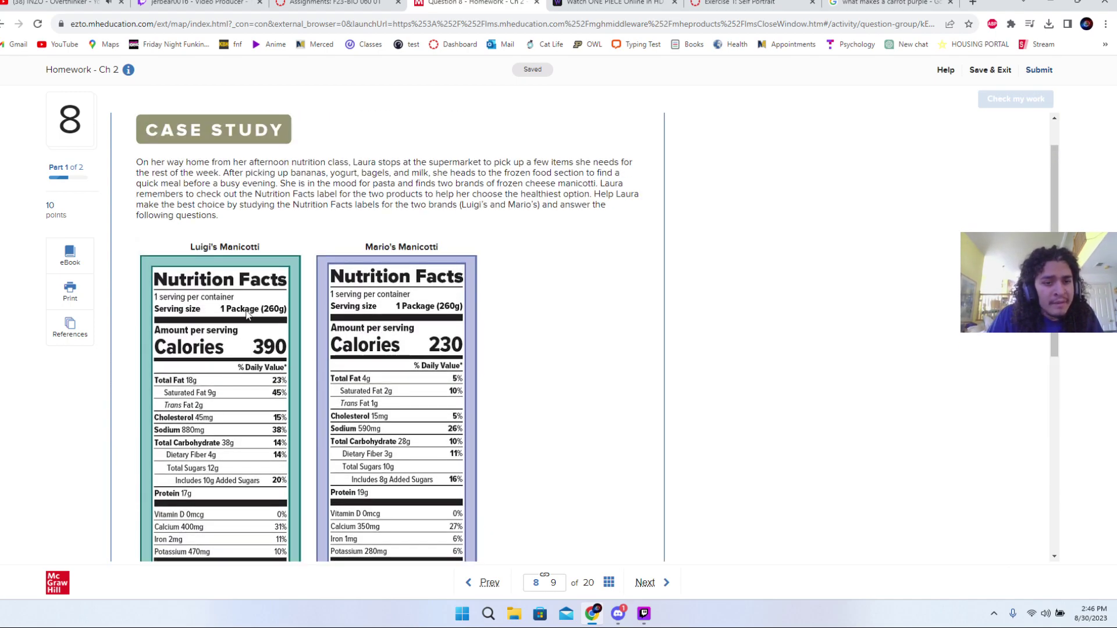
scroll(245, 317, "down", 1)
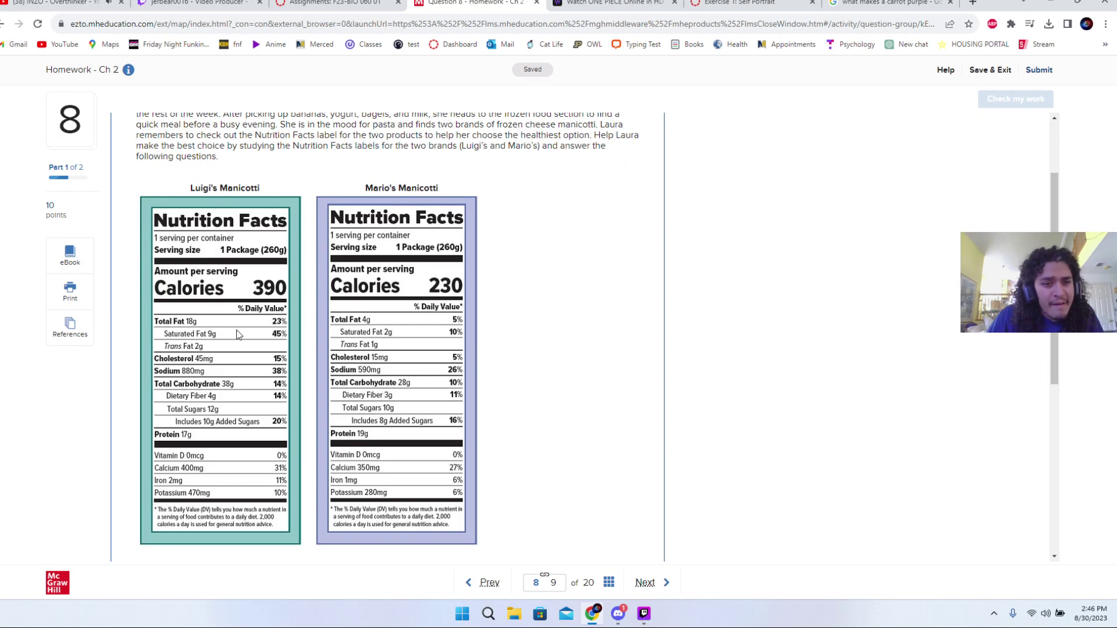
scroll(273, 347, "down", 6)
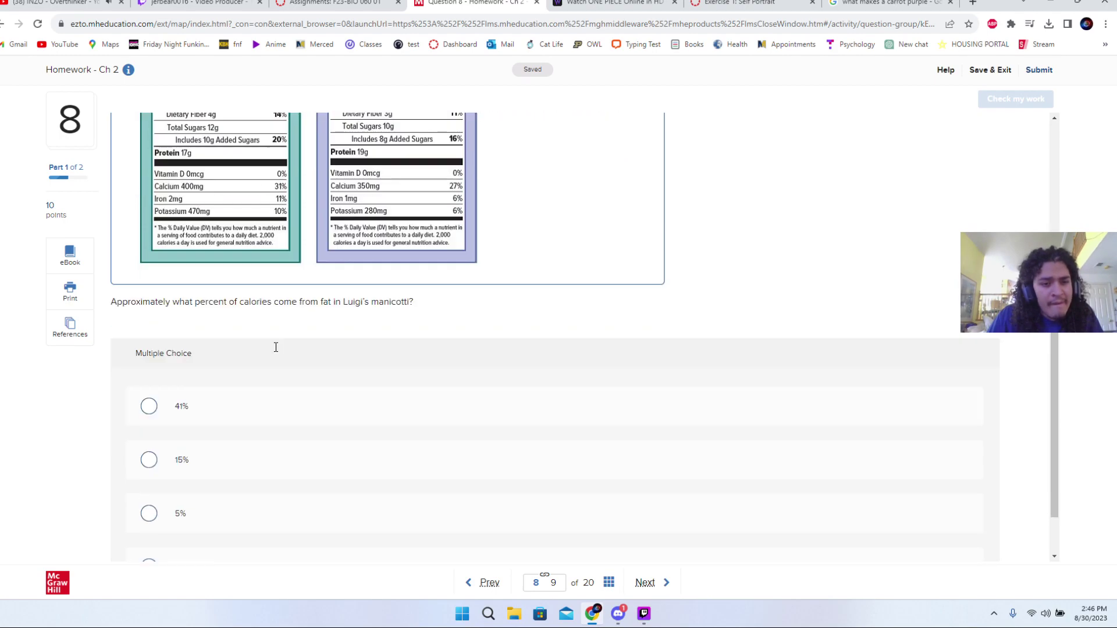
left_click(232, 327)
- Try 27% as the fat-calorie answer and check whether it is correct
scroll(236, 346, "up", 4)
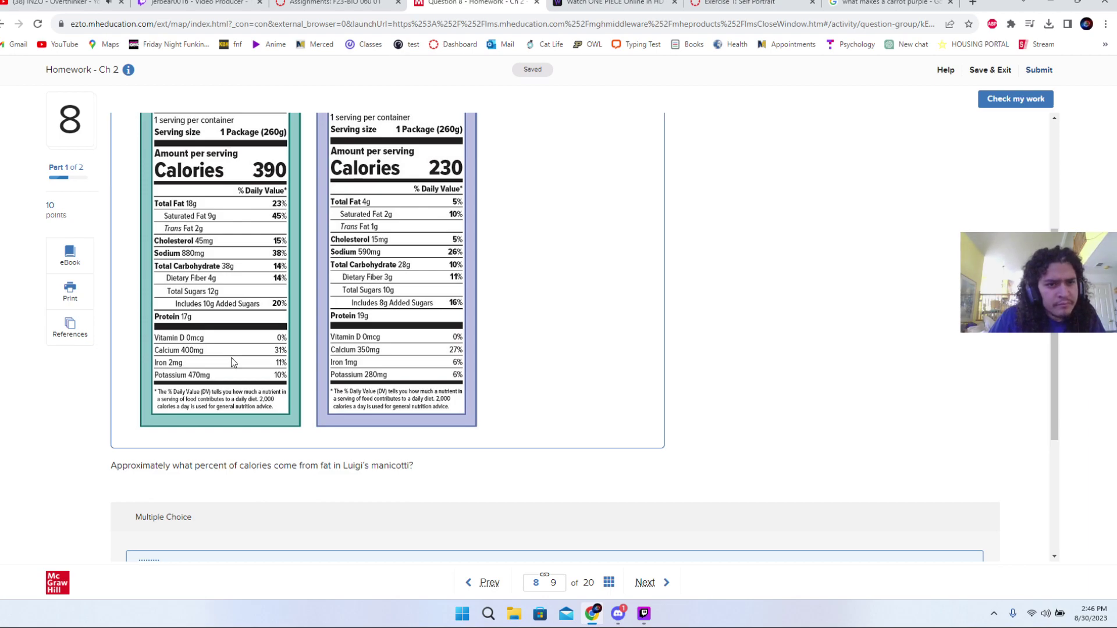
scroll(244, 324, "up", 2)
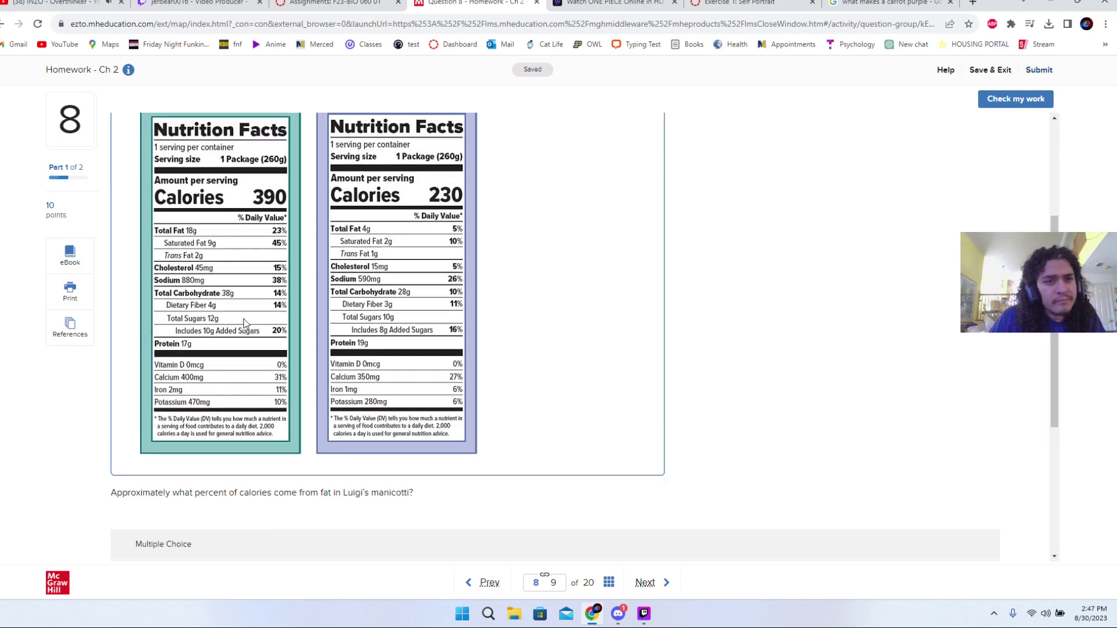
scroll(244, 324, "down", 1)
scroll(245, 324, "down", 1)
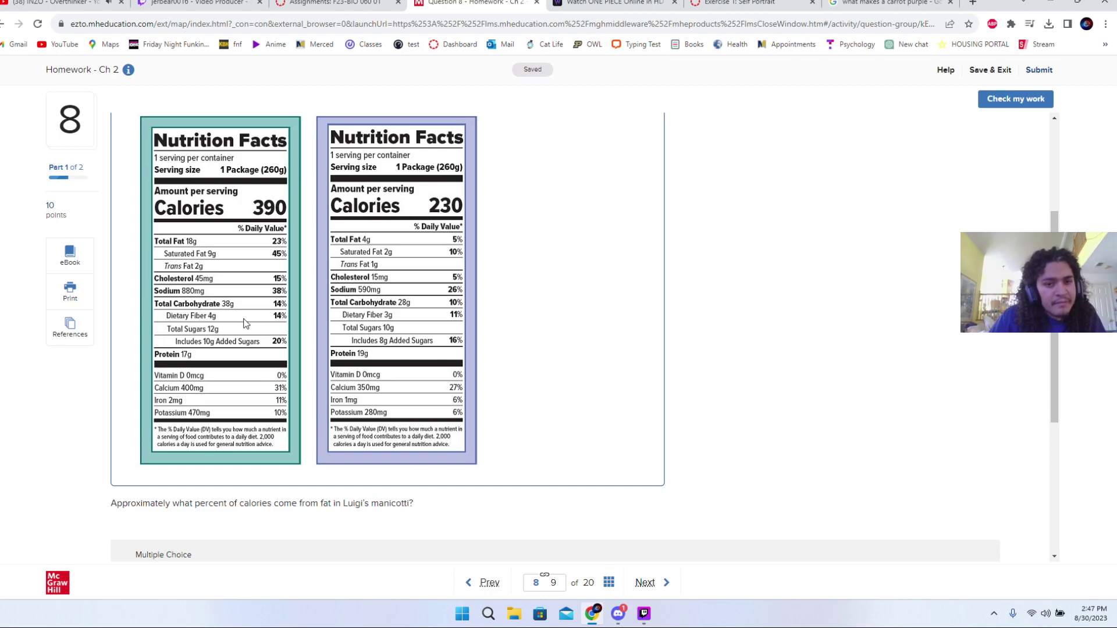
scroll(244, 323, "down", 1)
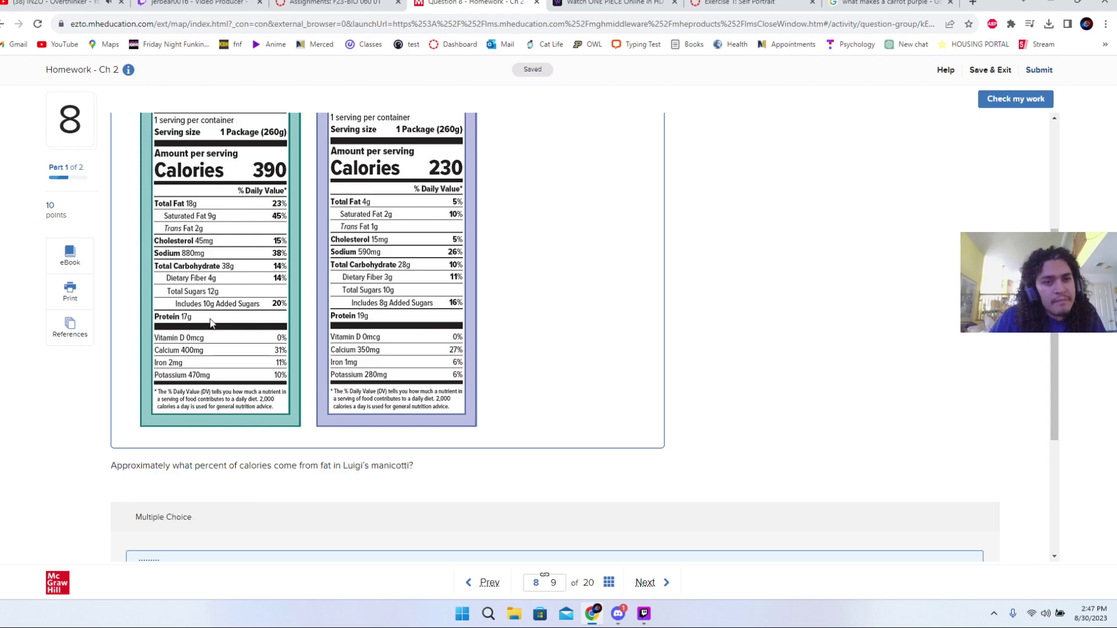
scroll(213, 320, "down", 3)
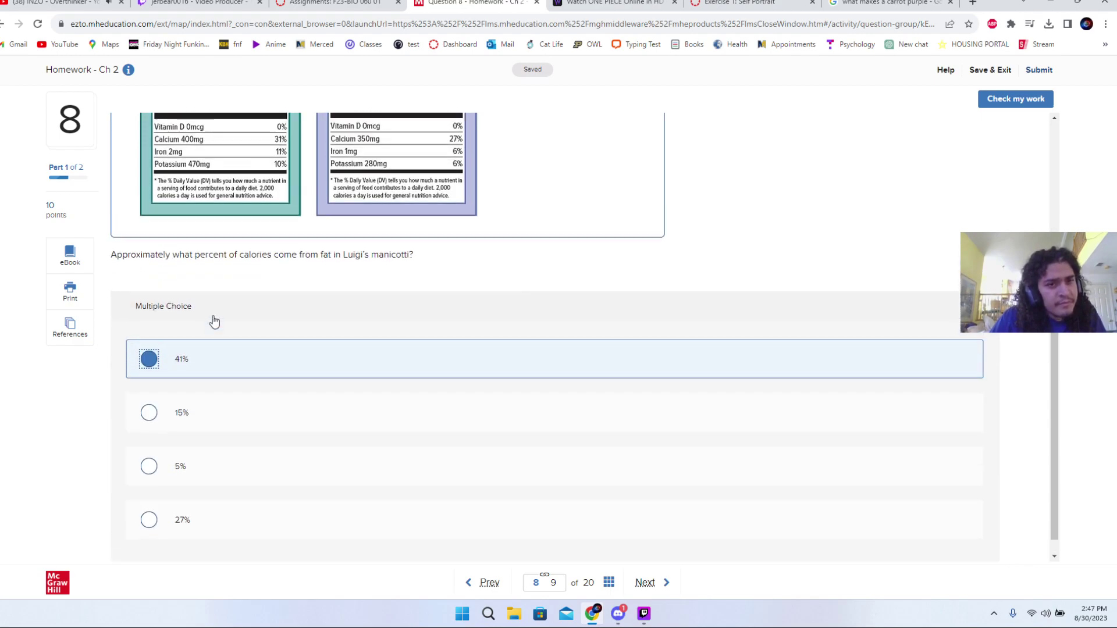
scroll(213, 316, "up", 2)
scroll(211, 320, "up", 1)
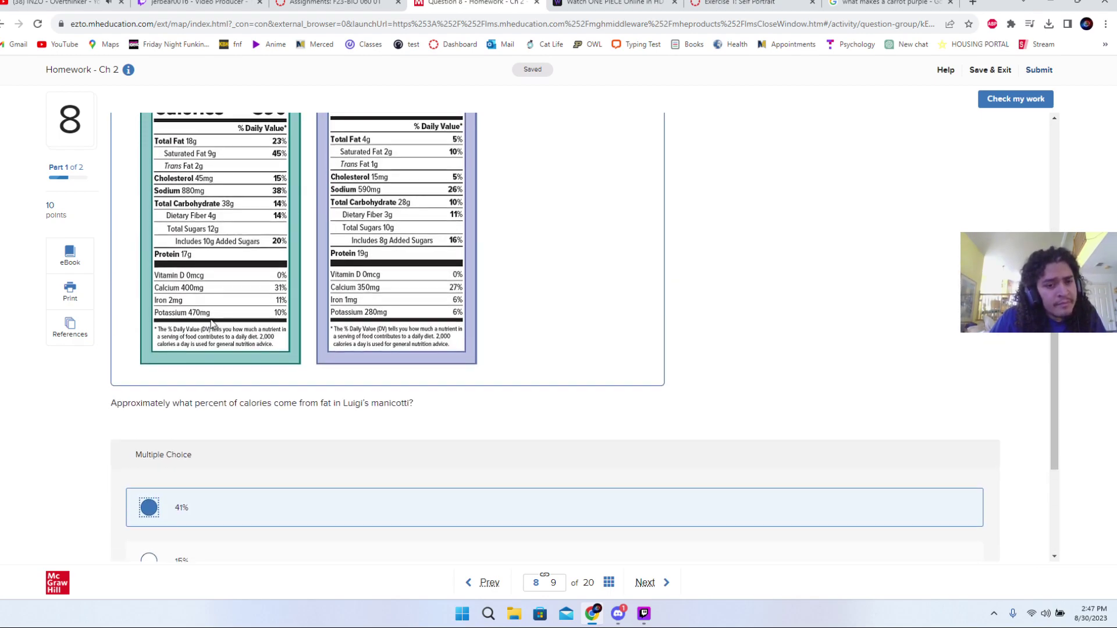
scroll(211, 319, "down", 3)
left_click(226, 494)
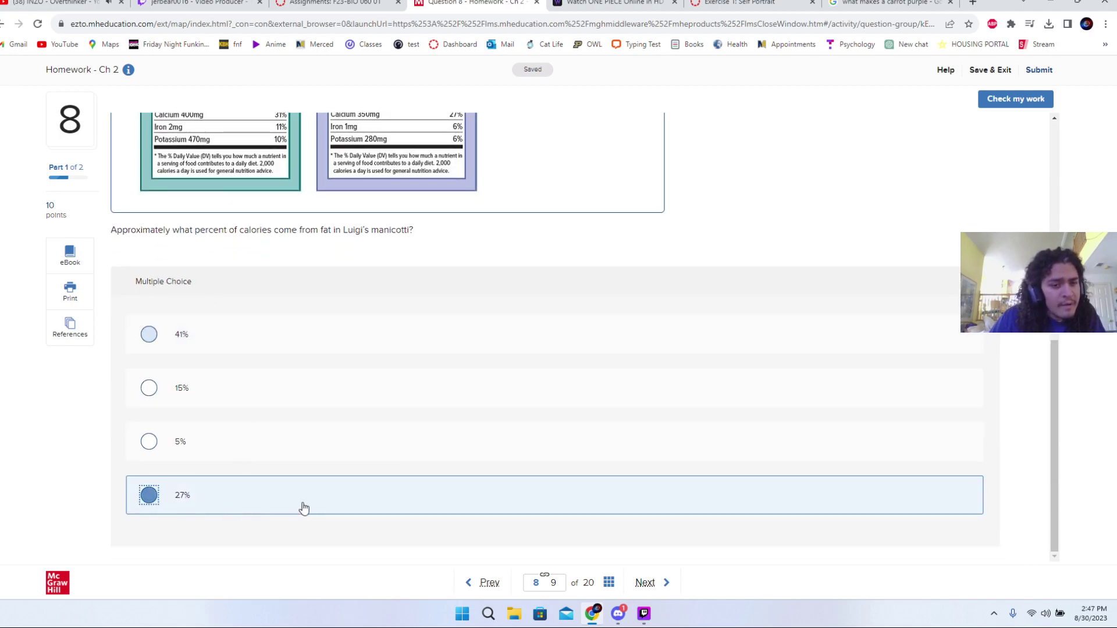
left_click(1008, 105)
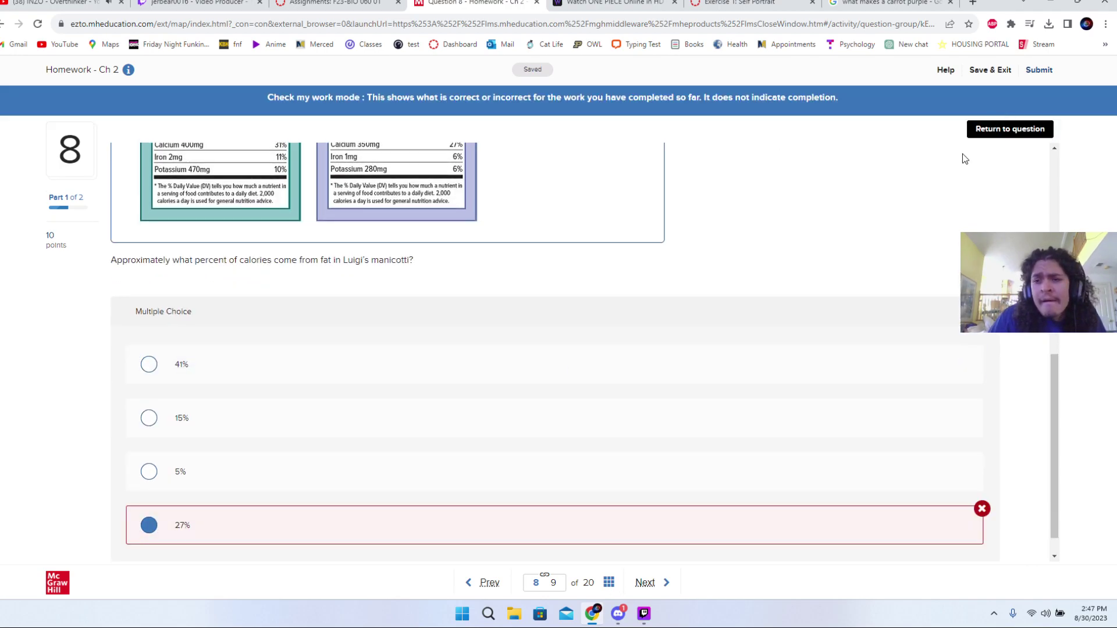
left_click(992, 135)
- Switch the answer to 15% and check it
scroll(539, 227, "up", 3)
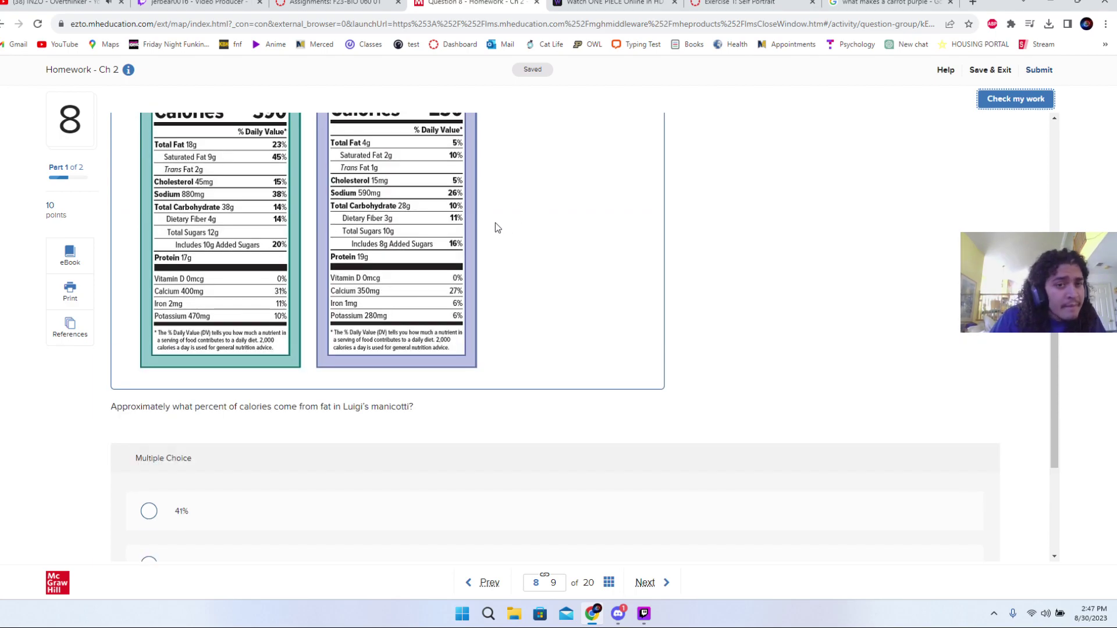
scroll(496, 225, "up", 1)
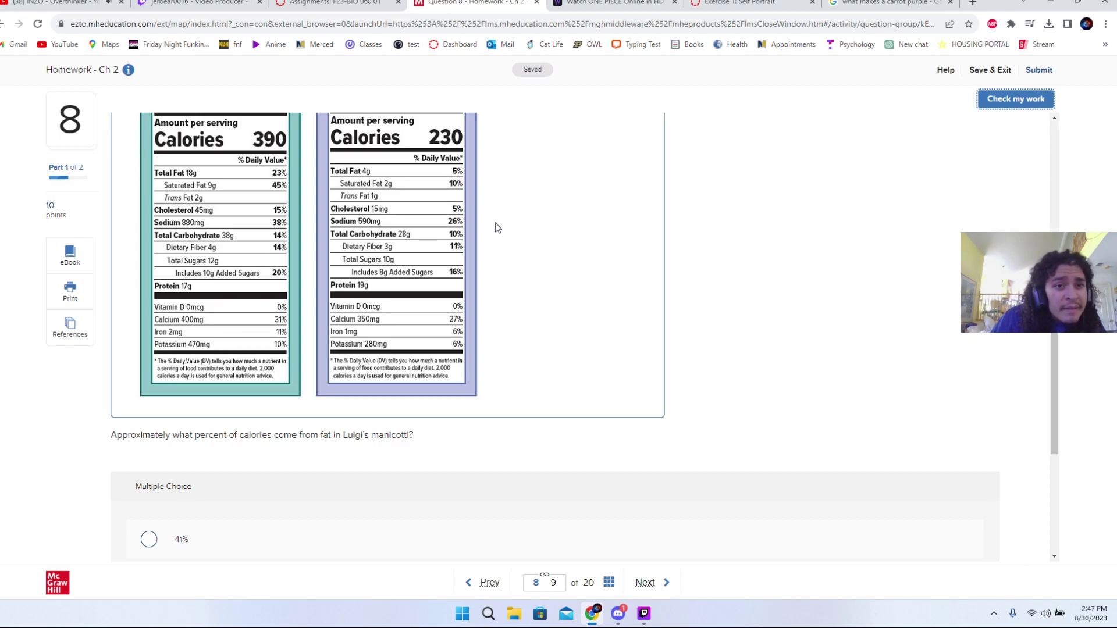
scroll(495, 227, "up", 1)
scroll(491, 230, "down", 5)
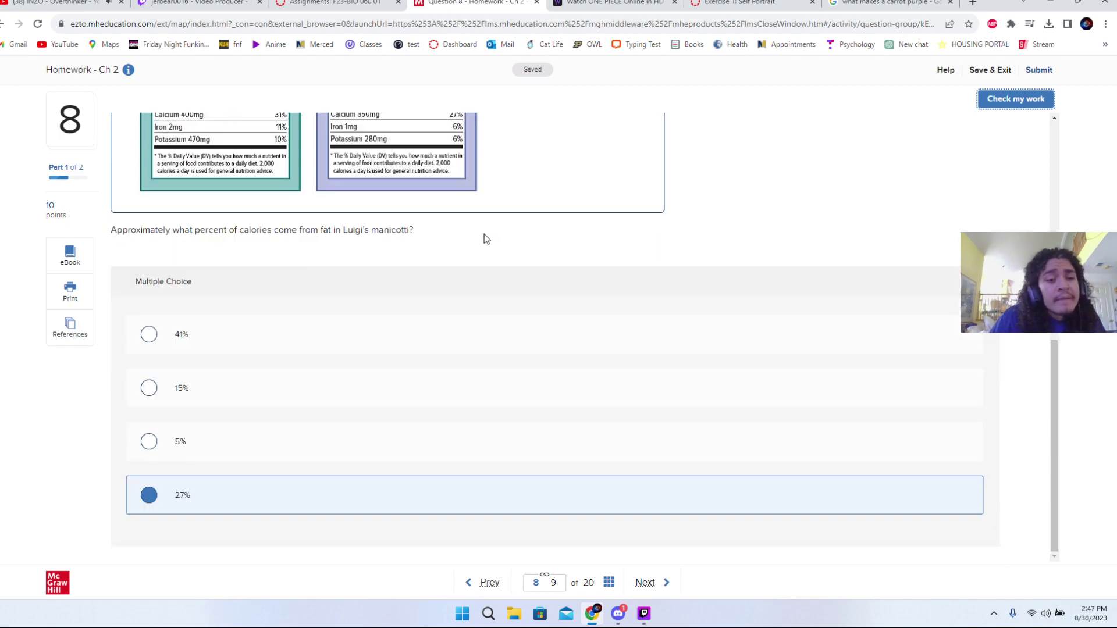
left_click(228, 395)
left_click(999, 104)
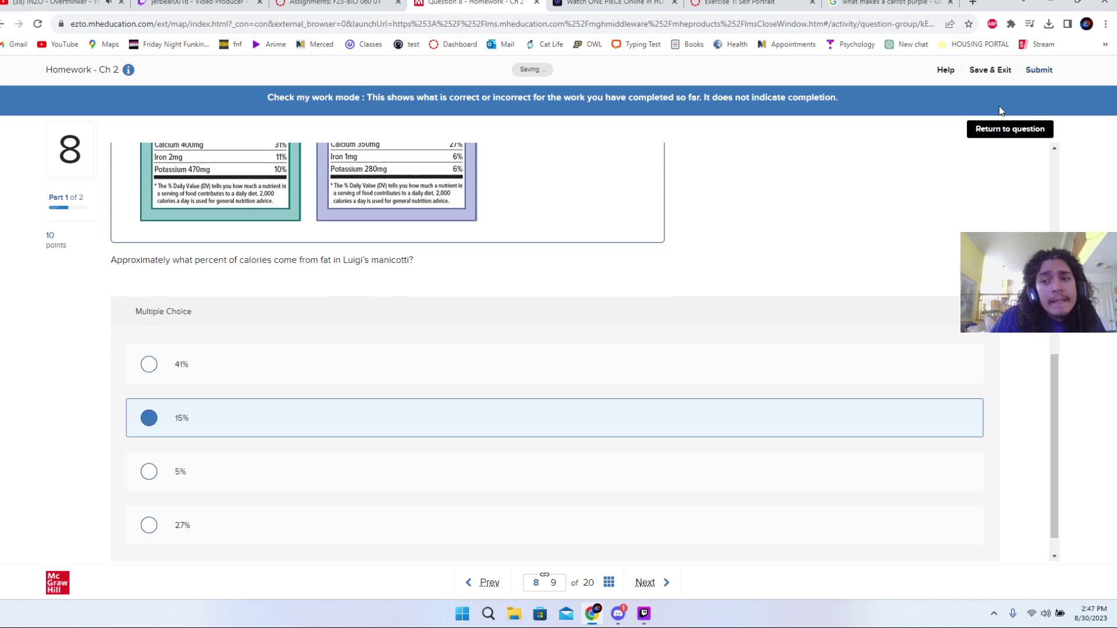
left_click(996, 129)
- Settle on 41%, confirm it is correct, and advance to question 9
left_click(726, 327)
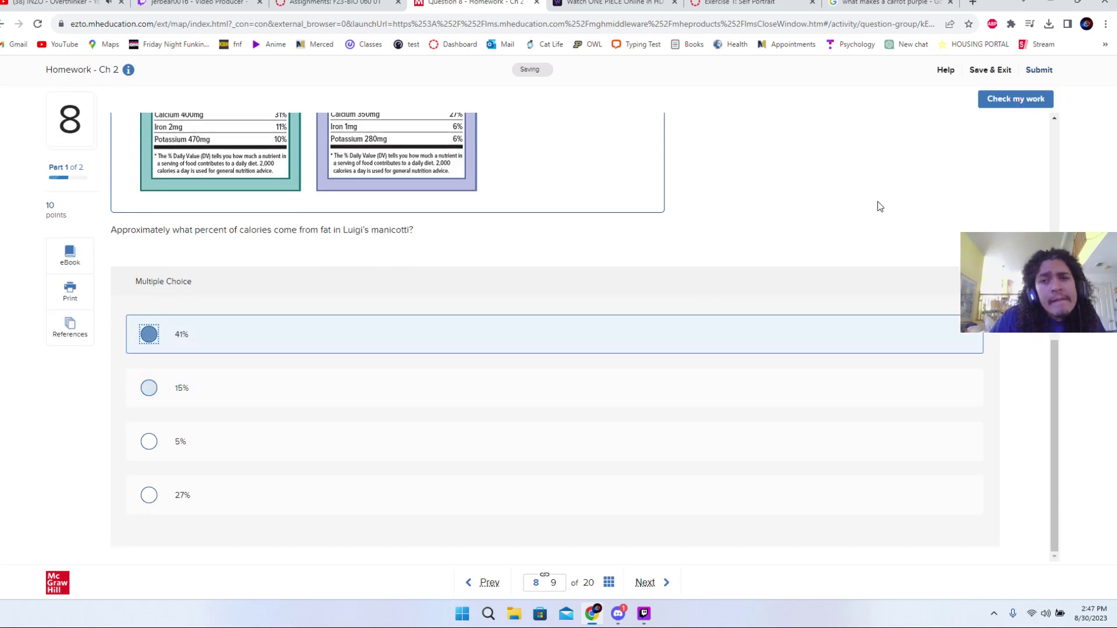
left_click(1043, 103)
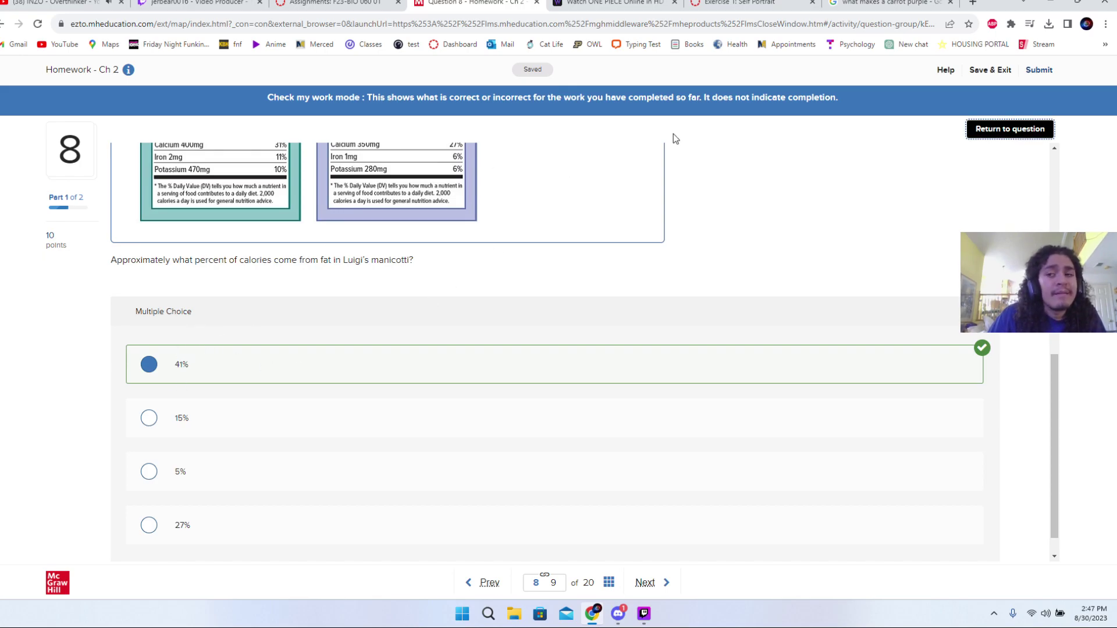
left_click(1001, 129)
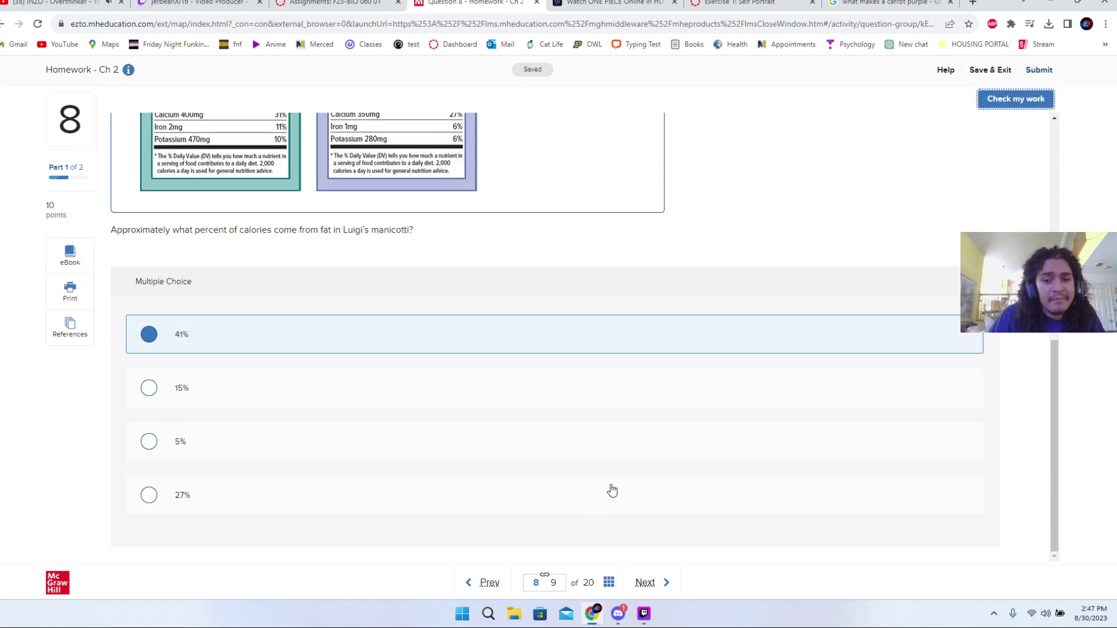
left_click(645, 582)
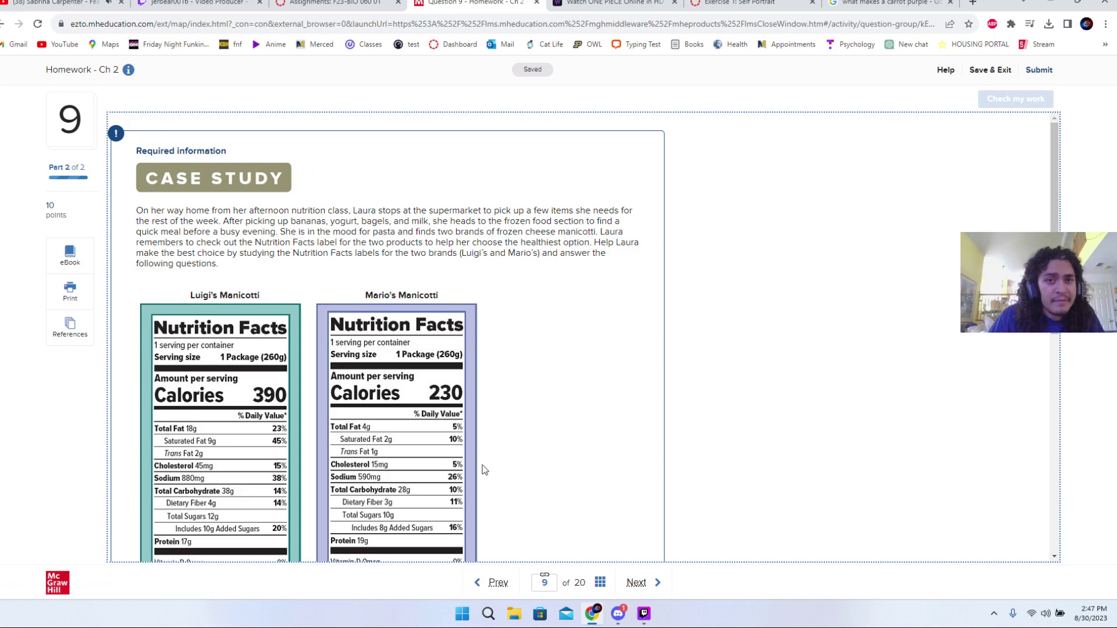
- Pick an answer for the fat-calorie percentage of Mario's manicotti
scroll(465, 460, "down", 6)
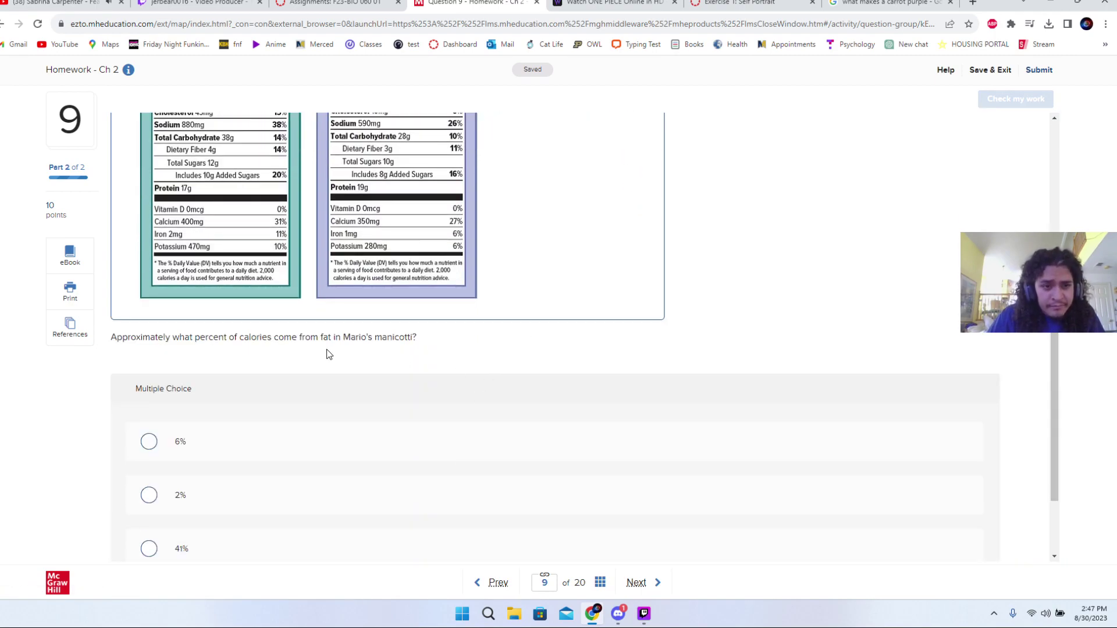
scroll(327, 349, "down", 2)
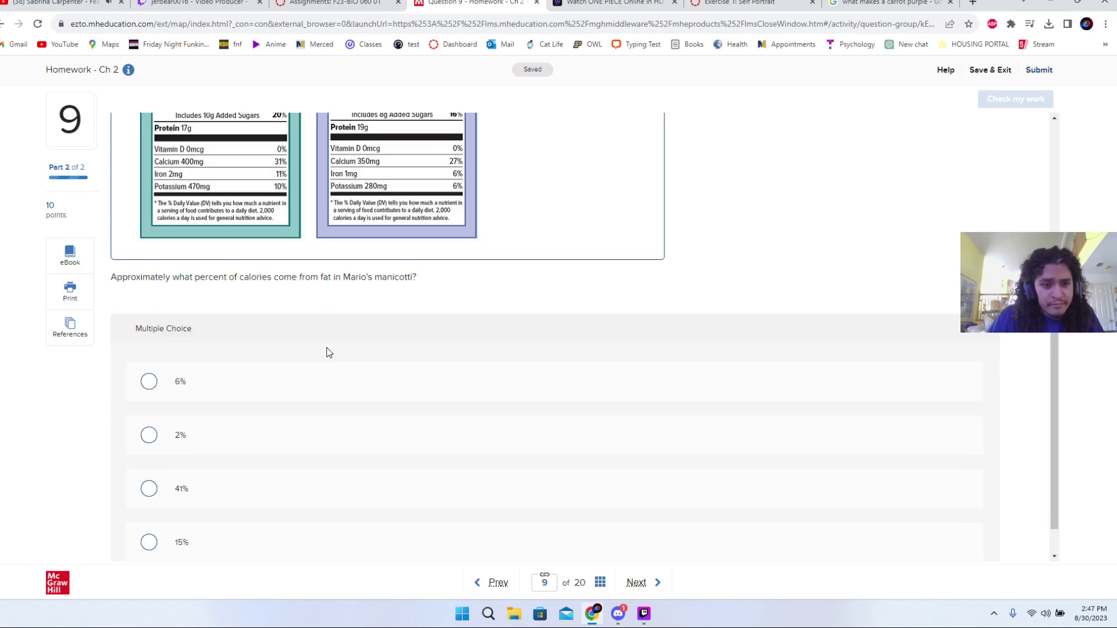
left_click(276, 444)
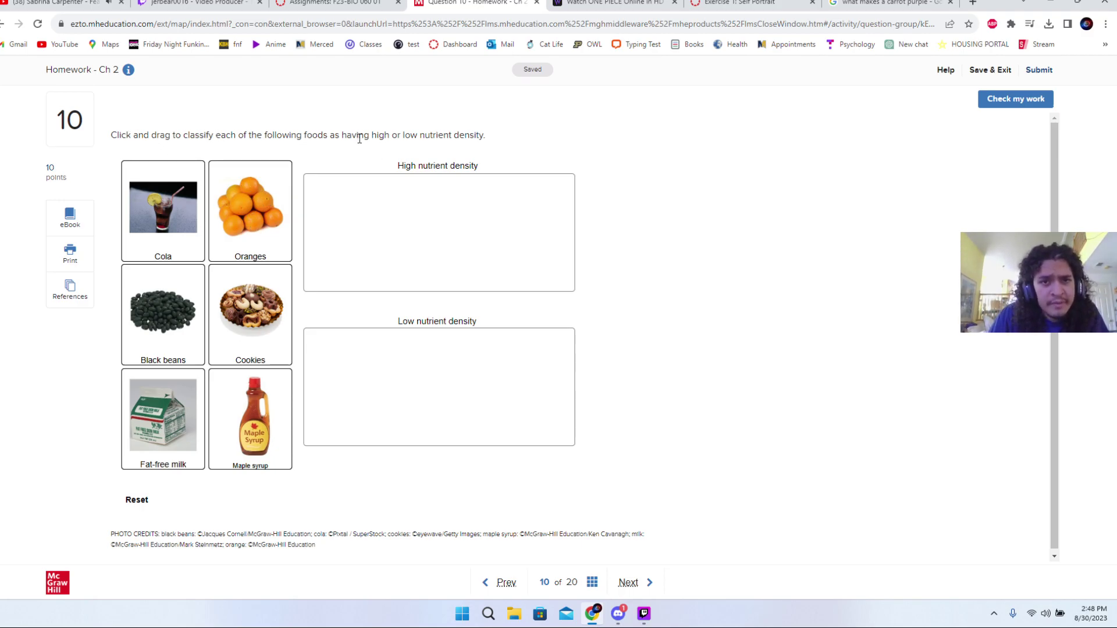
- Sort Oranges into high and Cookies into low nutrient density, check, and go to question 11
left_click_drag(249, 198, 401, 233)
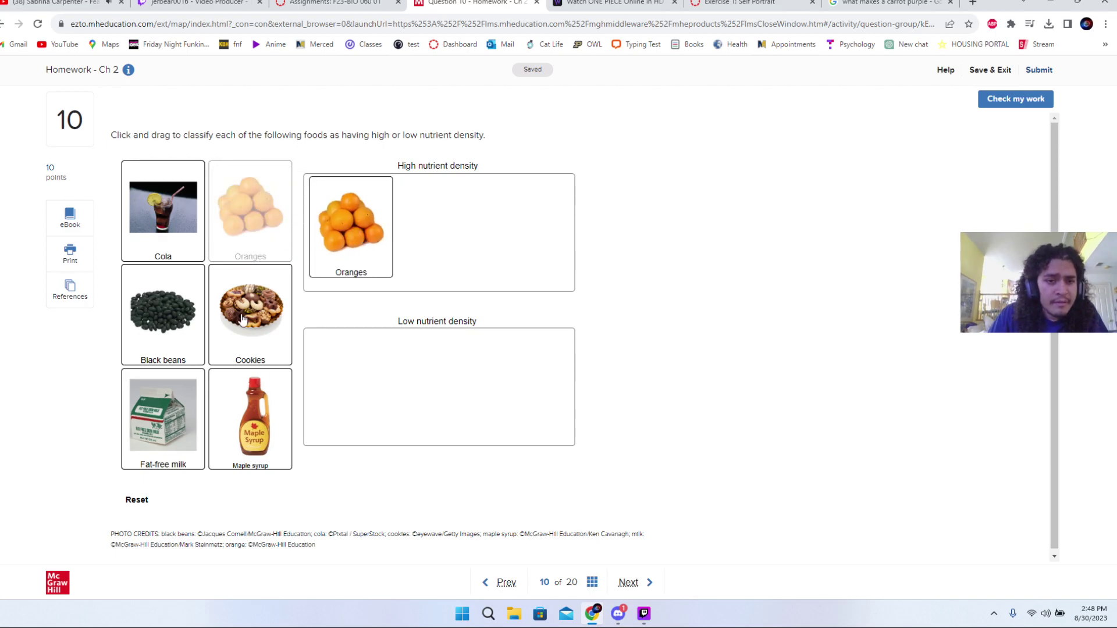
left_click_drag(243, 319, 384, 378)
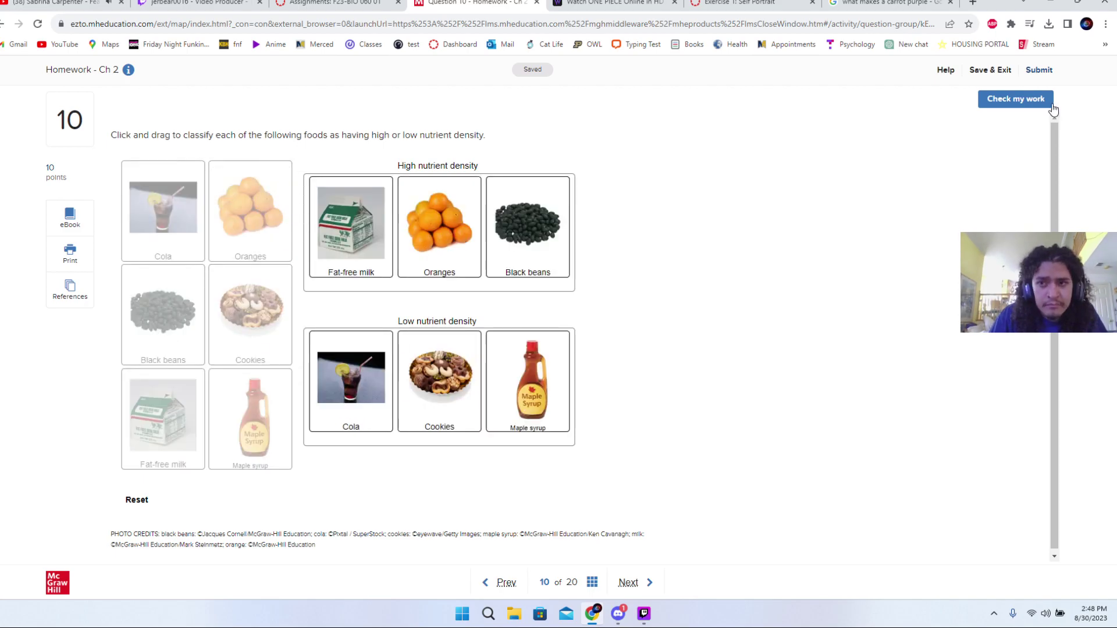
left_click(1050, 103)
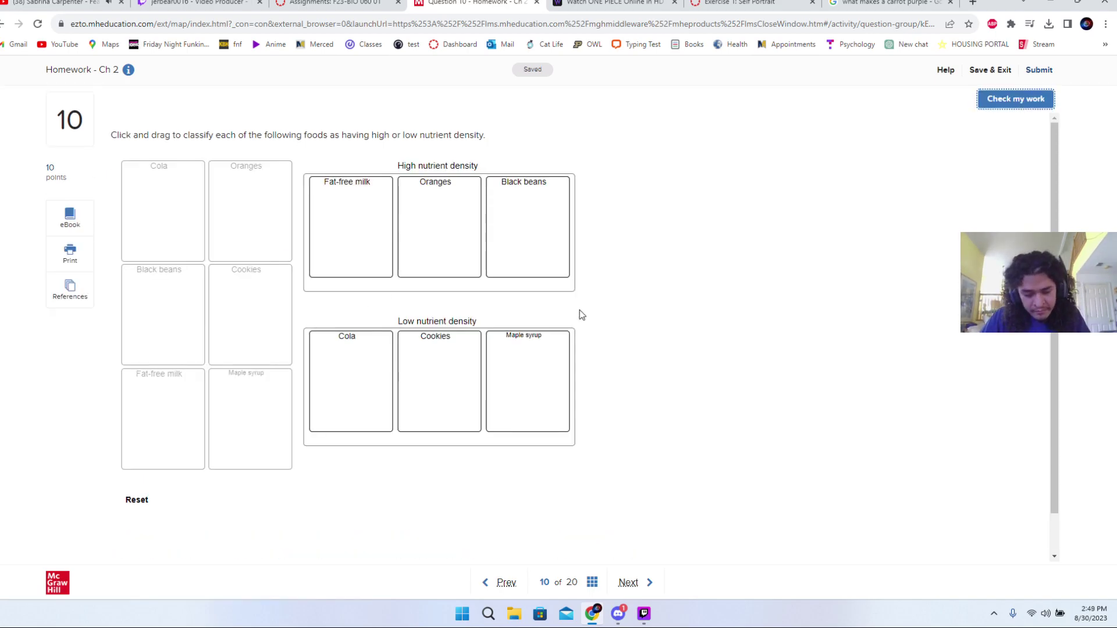
scroll(654, 408, "down", 1)
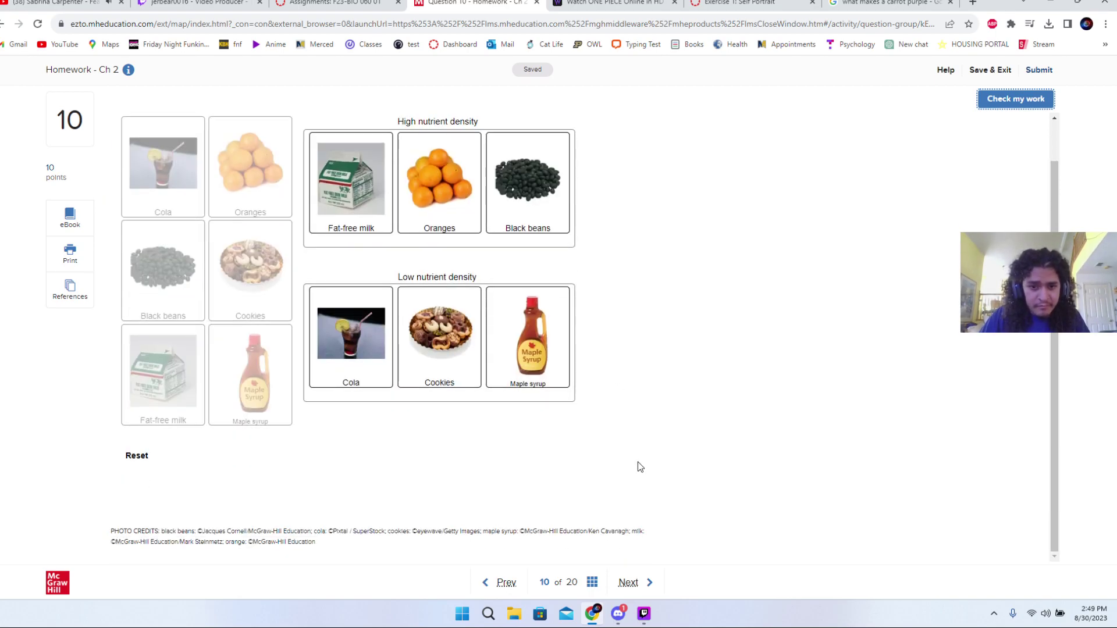
left_click(629, 582)
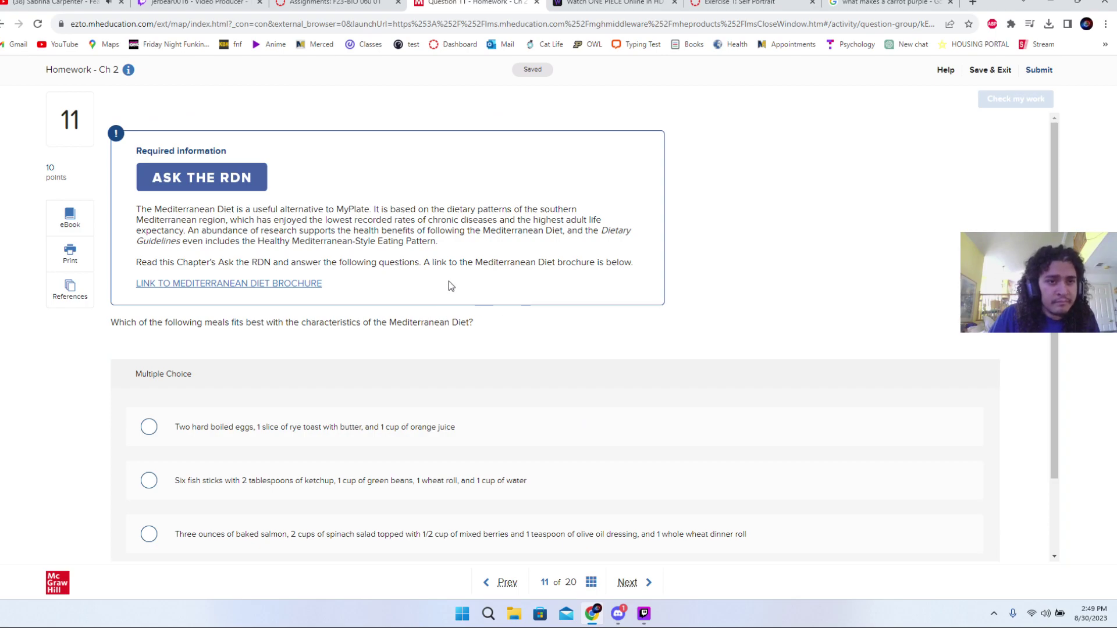
- Try the boiled eggs meal as the Mediterranean Diet answer and check it
scroll(417, 302, "down", 1)
scroll(417, 303, "down", 1)
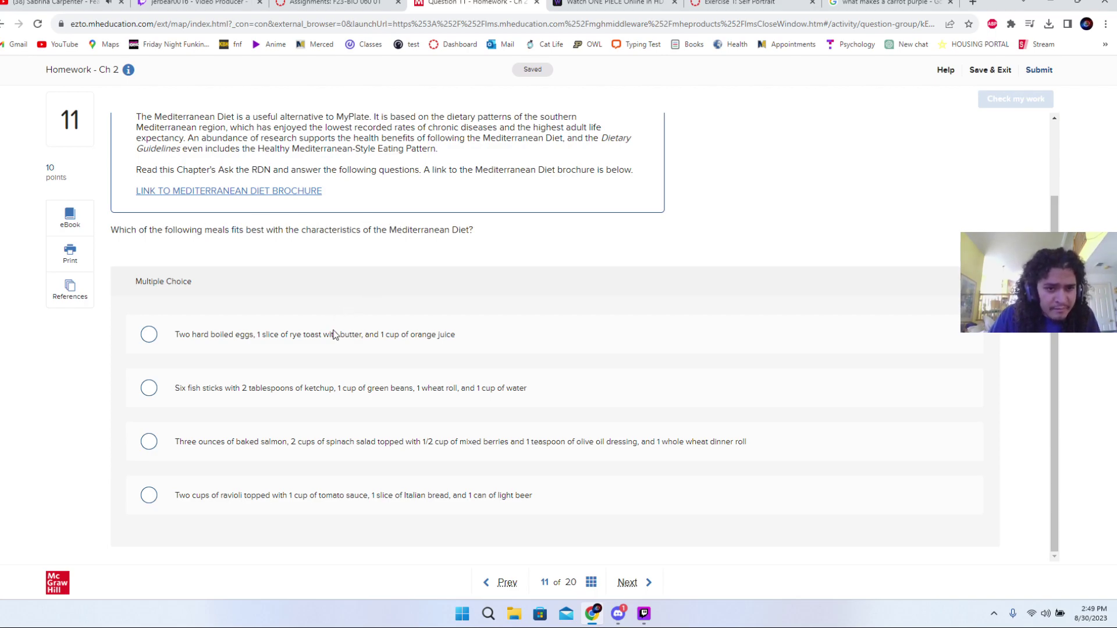
left_click(333, 335)
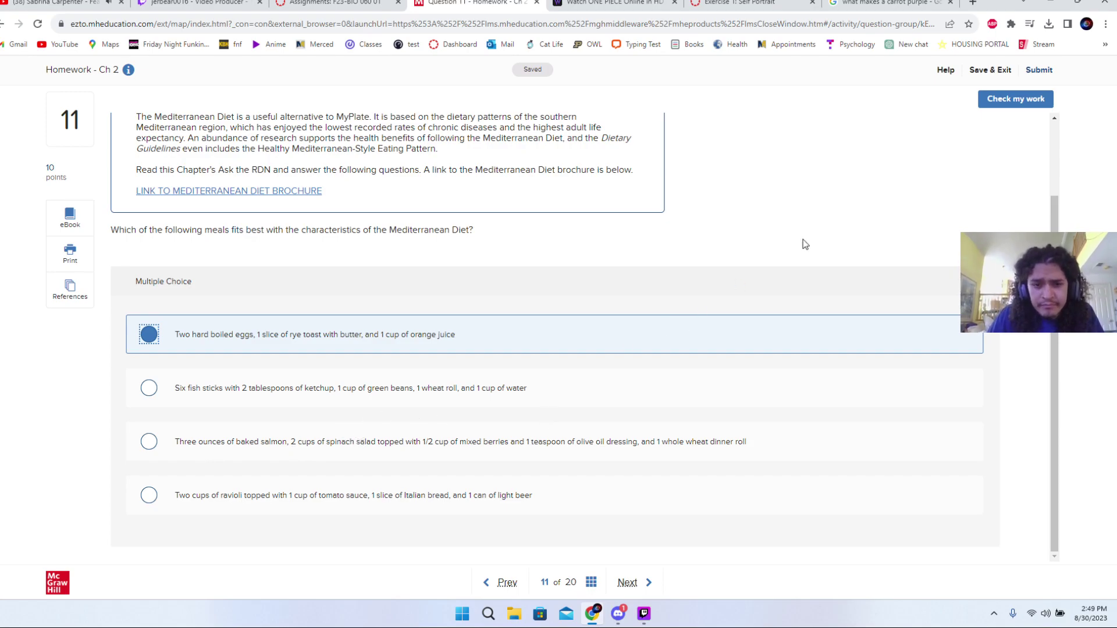
left_click(1013, 104)
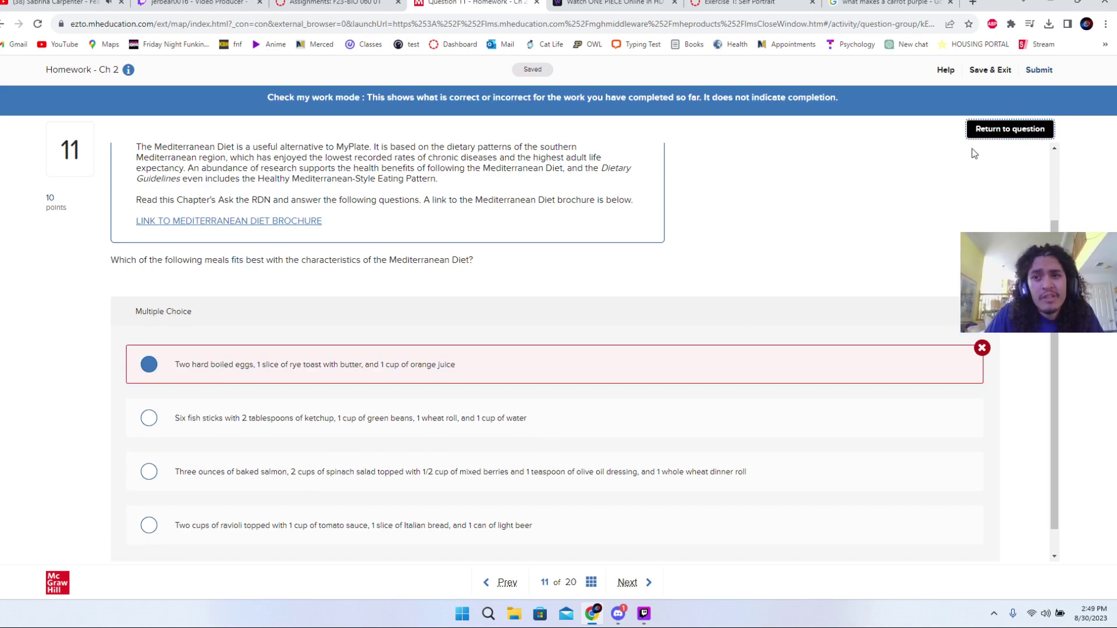
left_click(985, 131)
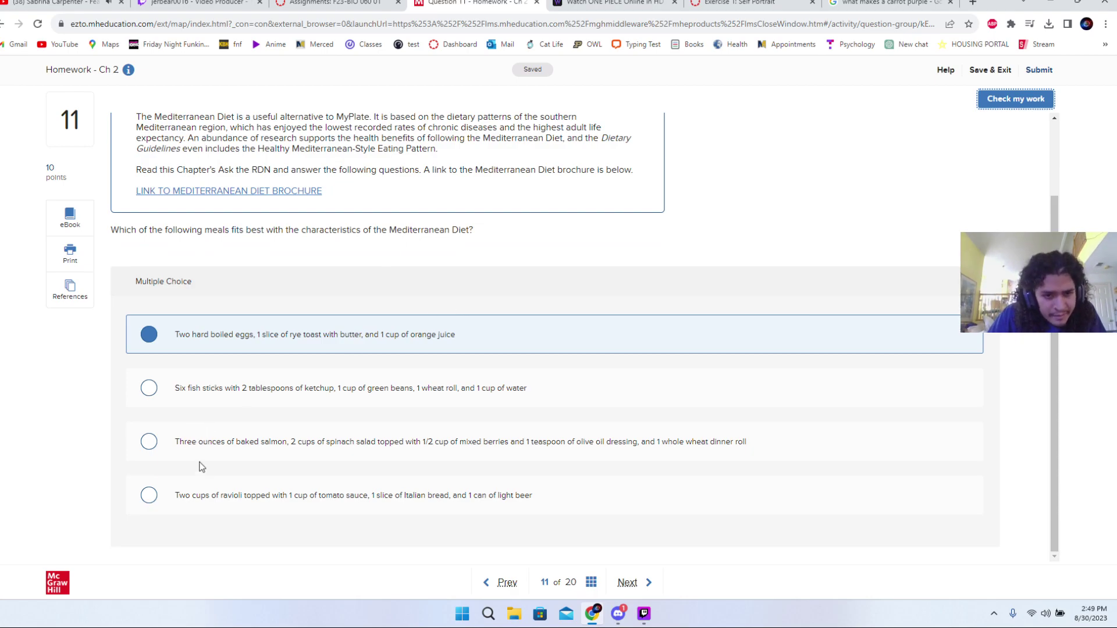
- Choose the baked salmon meal, confirm it is correct, and go to question 12
left_click(259, 438)
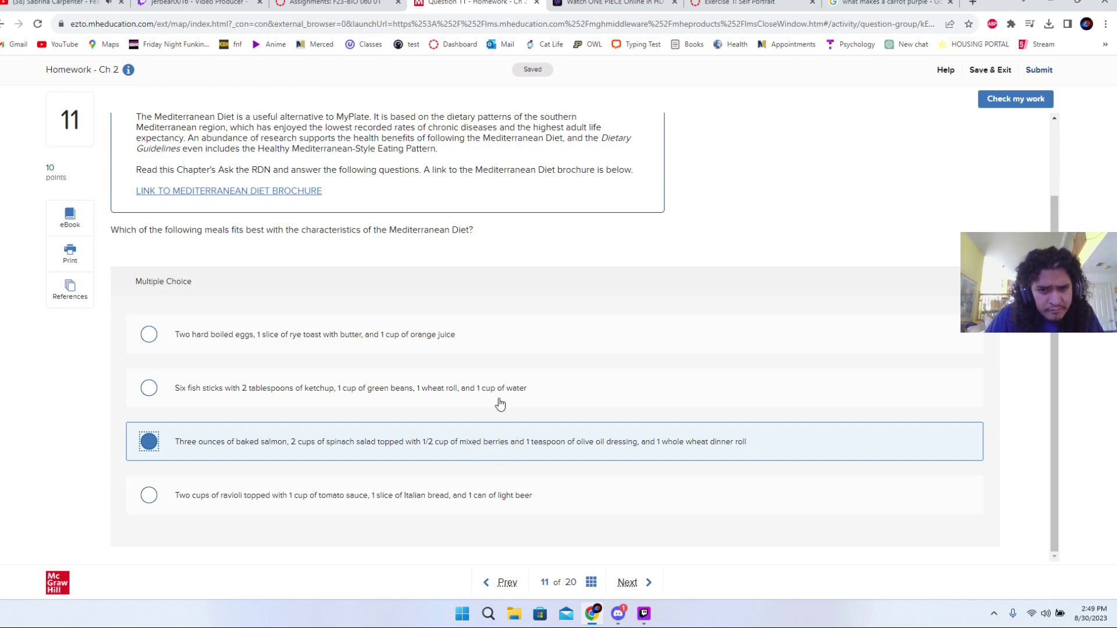
left_click(517, 389)
left_click(483, 441)
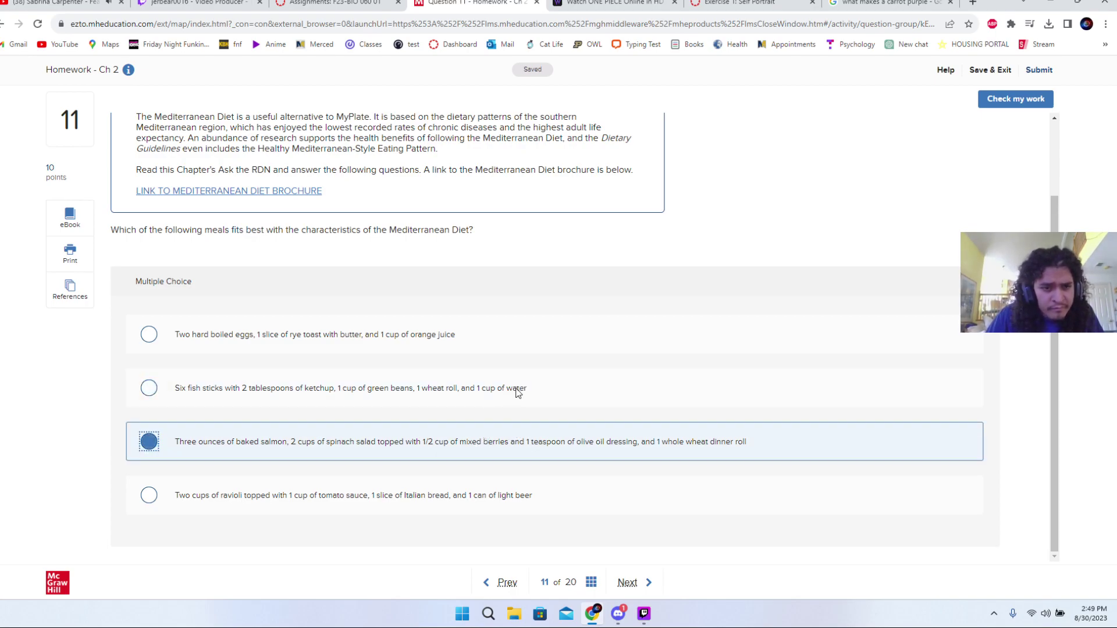
left_click(990, 102)
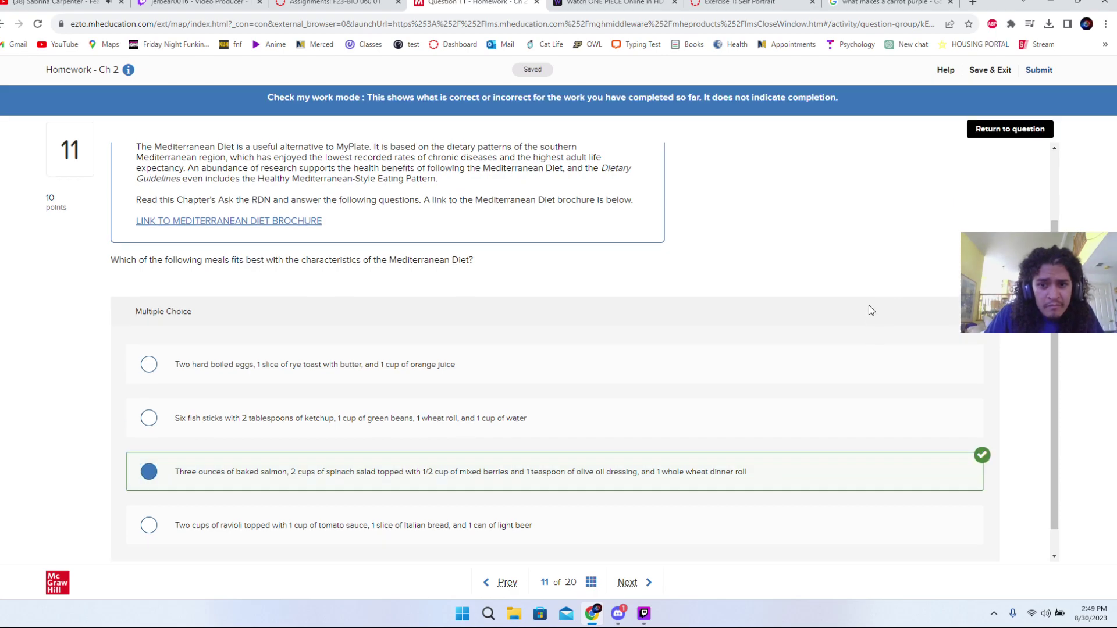
left_click(1039, 131)
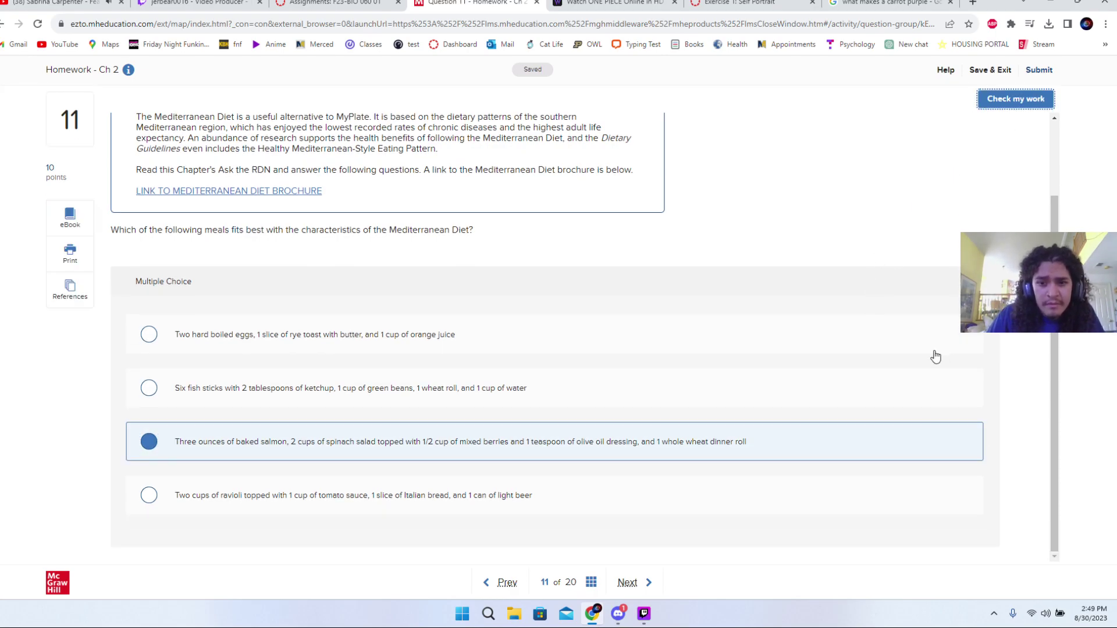
left_click(650, 583)
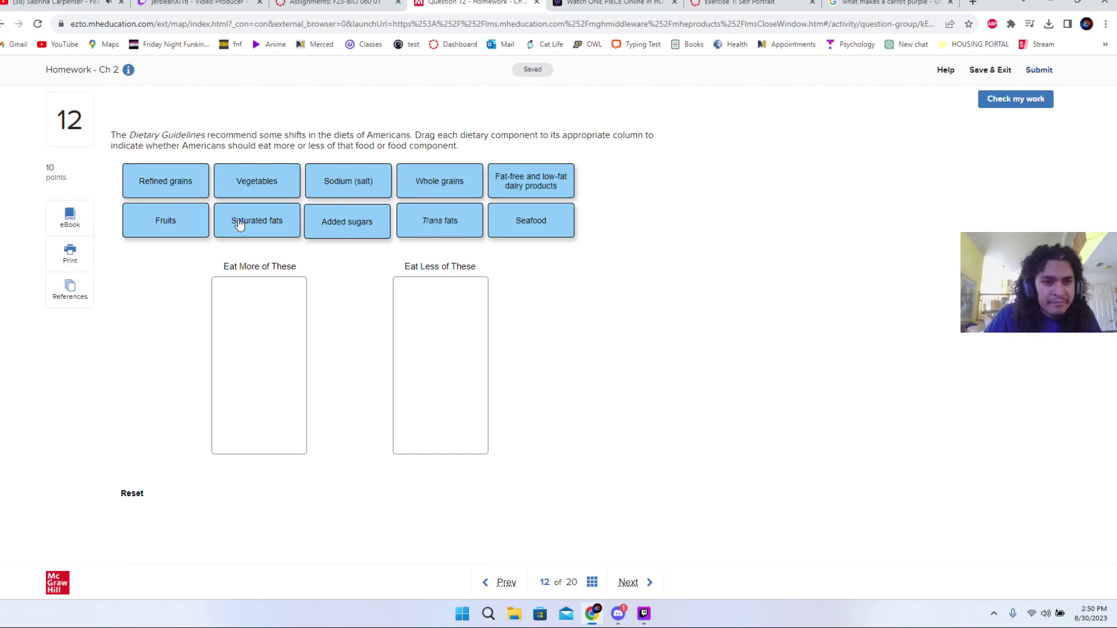
- Put fruits, vegetables, seafood, whole grains, dairy in Eat More; fats, sugars, refined grains, sodium in Eat Less
left_click_drag(126, 226, 296, 294)
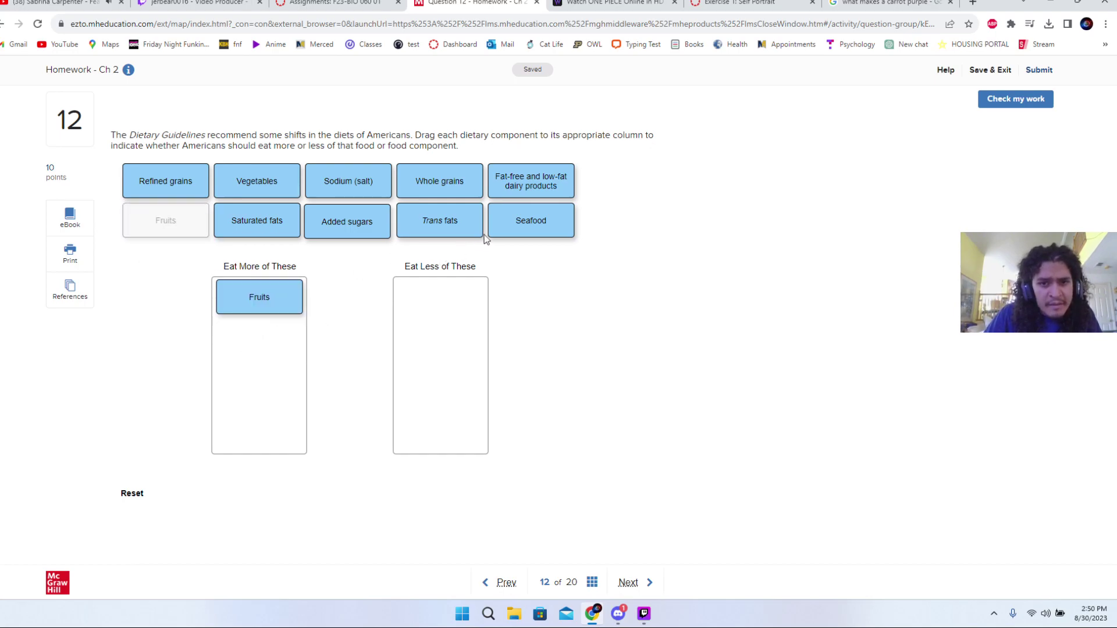
left_click_drag(521, 224, 267, 322)
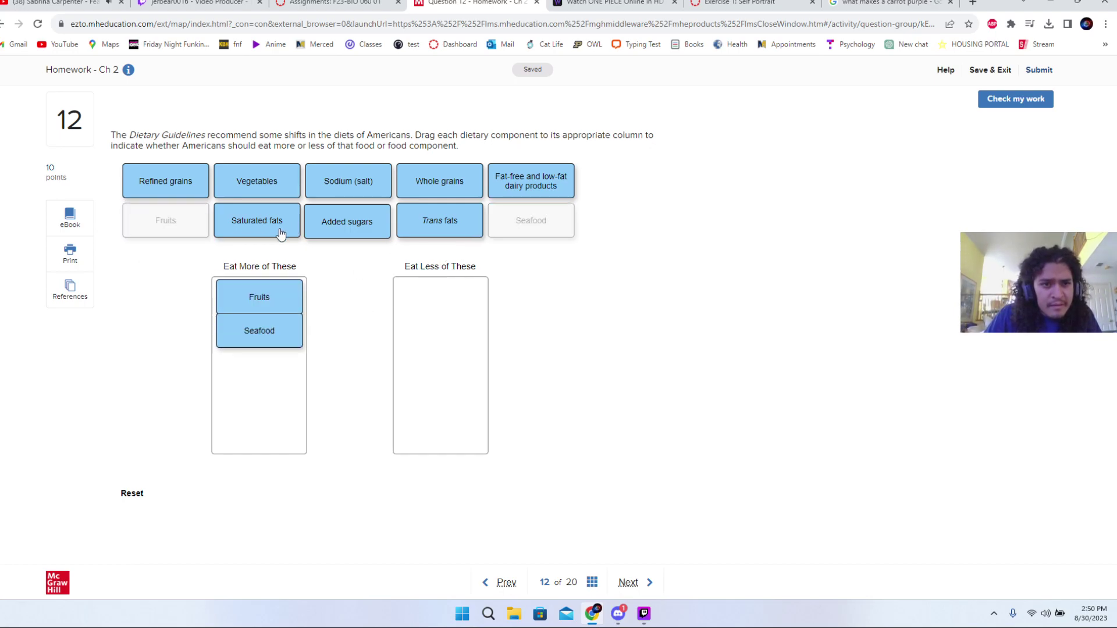
left_click_drag(280, 232, 442, 354)
left_click_drag(369, 236, 442, 378)
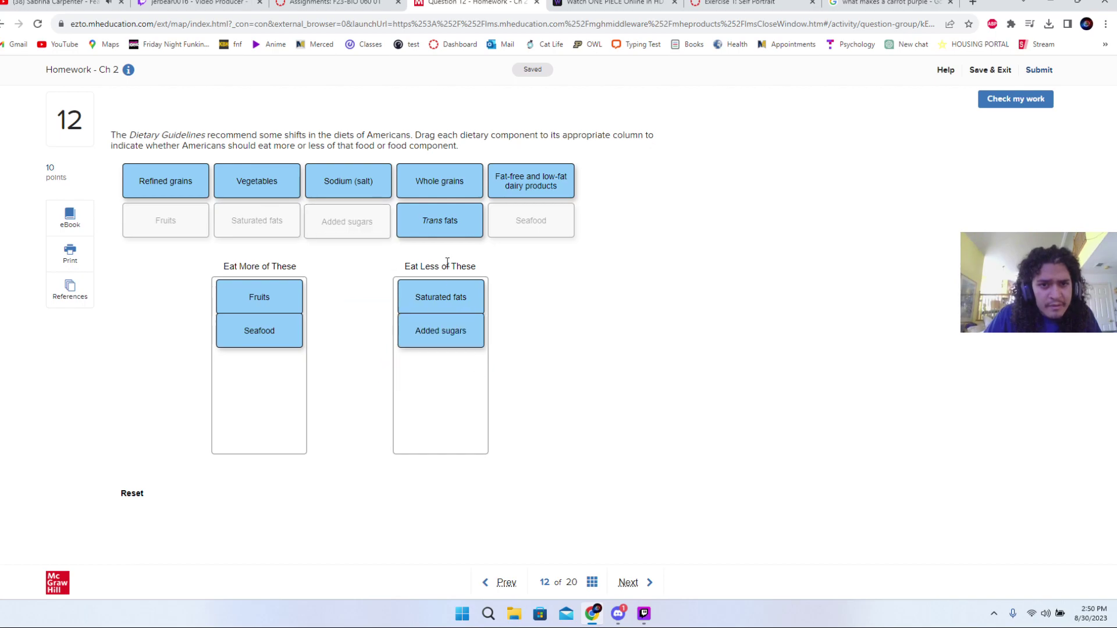
left_click_drag(453, 185, 441, 293)
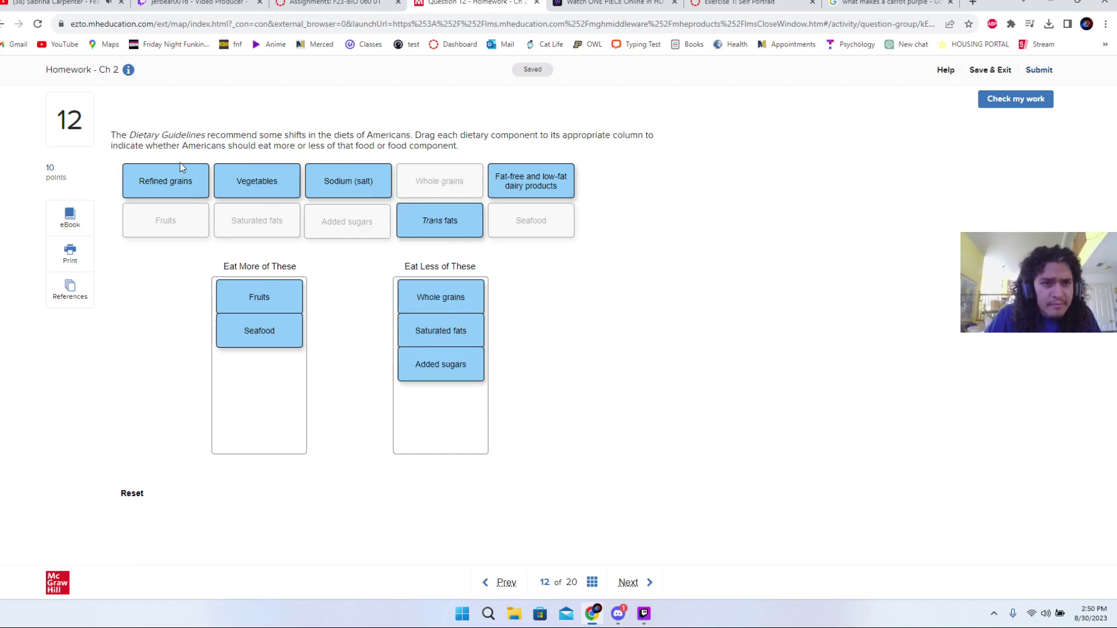
left_click_drag(273, 192, 263, 358)
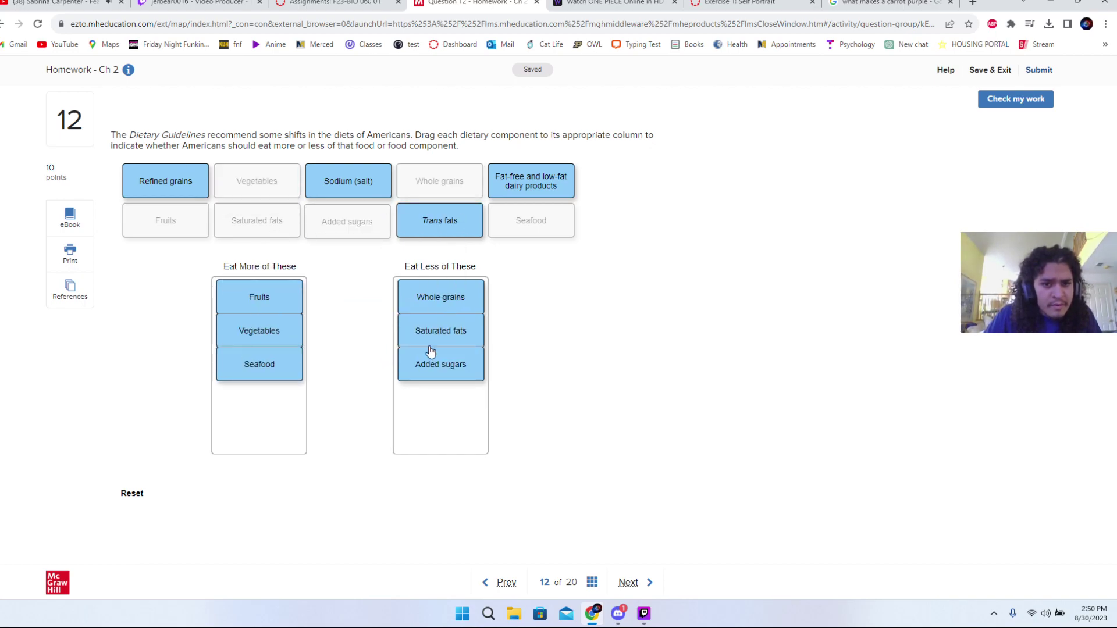
left_click_drag(424, 300, 242, 392)
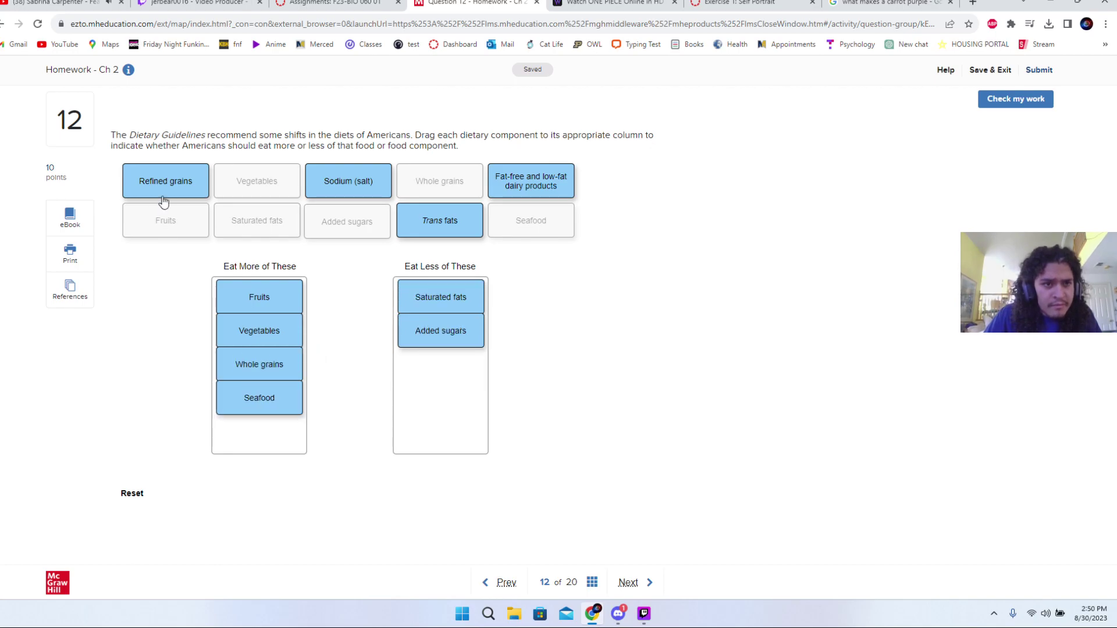
left_click_drag(162, 199, 424, 377)
left_click_drag(518, 191, 274, 392)
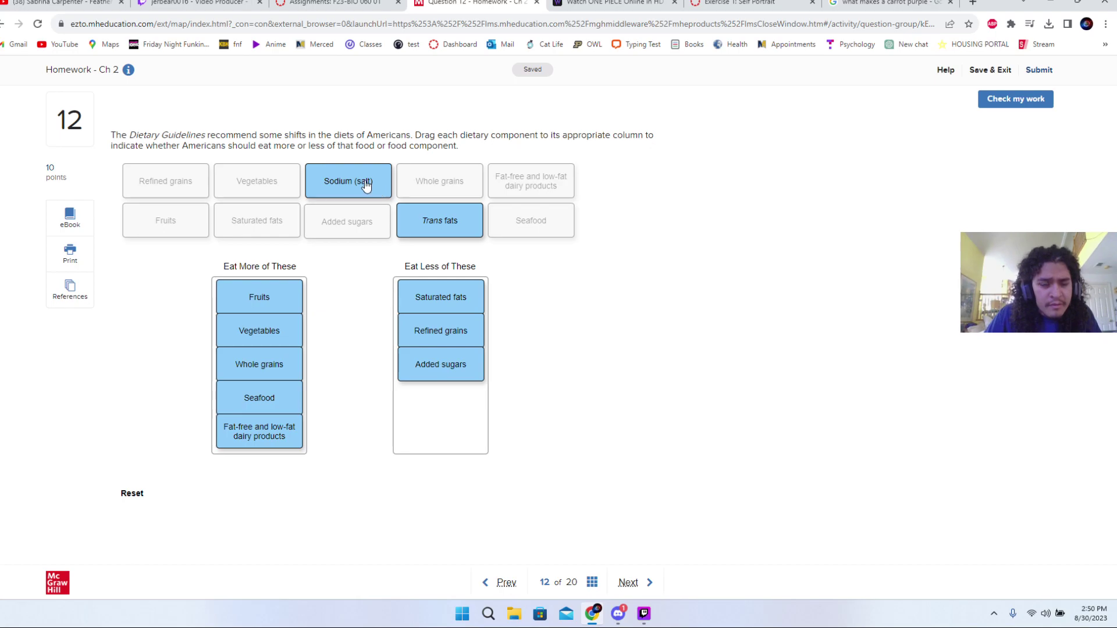
left_click_drag(364, 184, 471, 399)
left_click(469, 426)
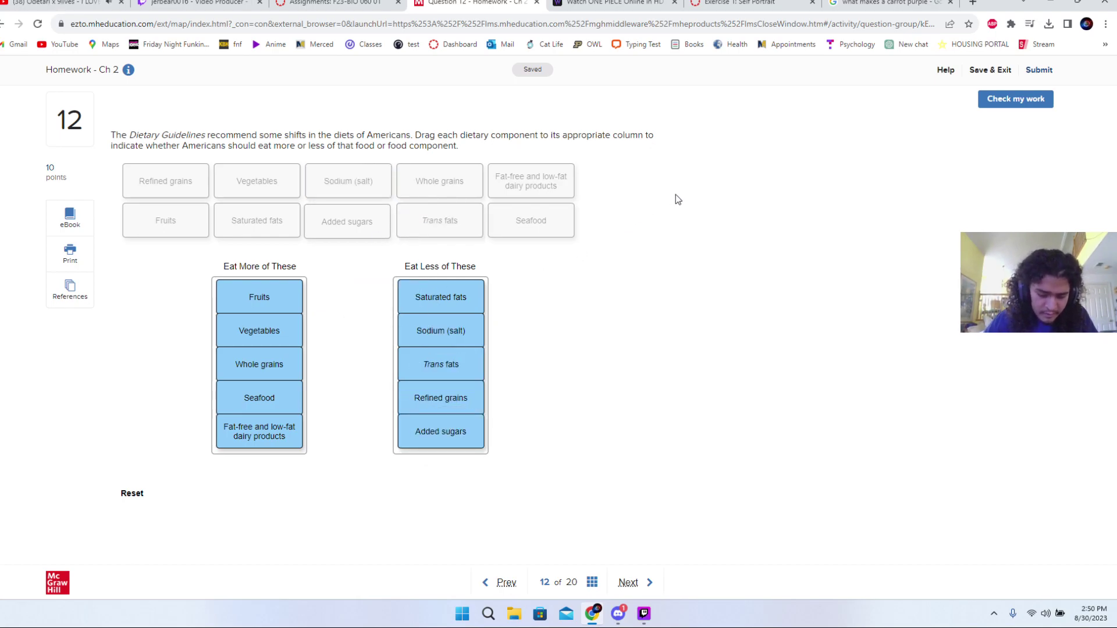
- Check the sorted components, review the results, and advance to question 13
left_click(1011, 100)
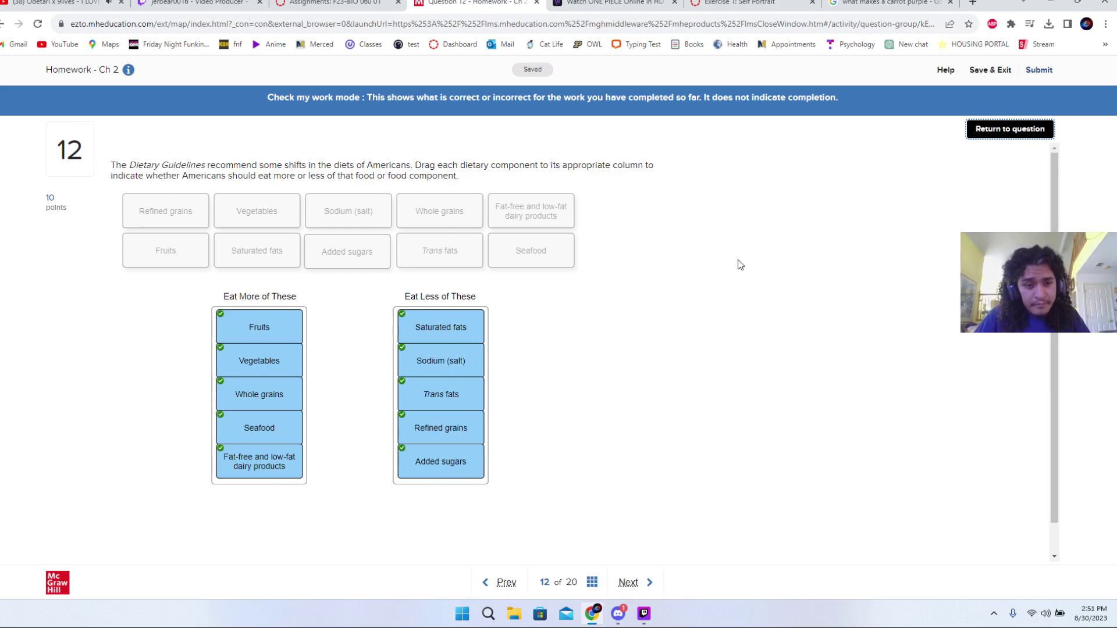
scroll(749, 259, "down", 1)
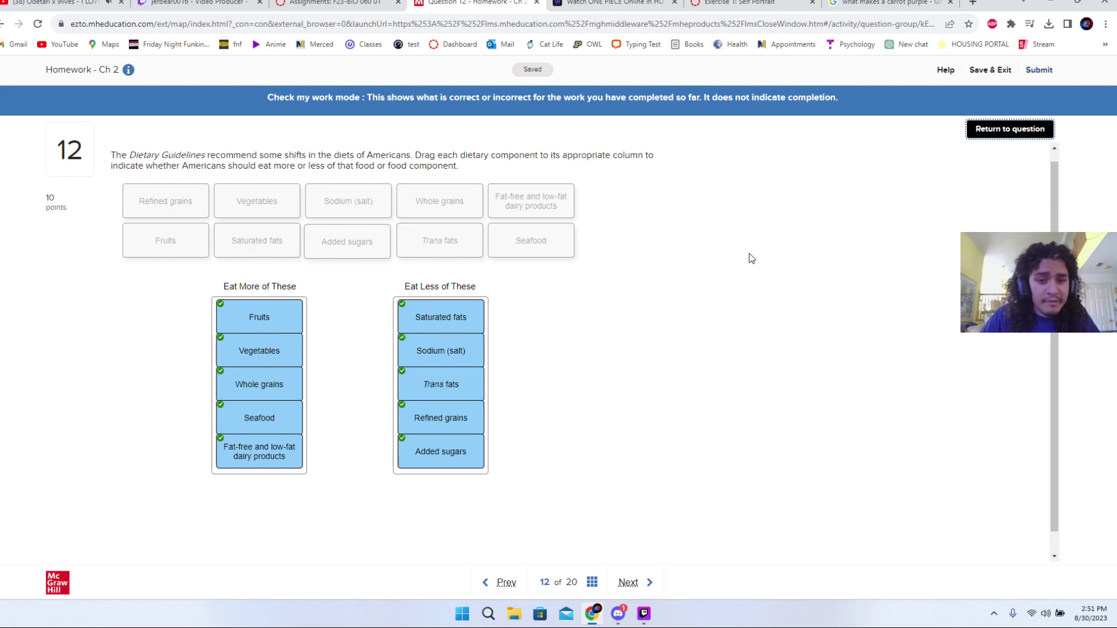
scroll(751, 259, "down", 2)
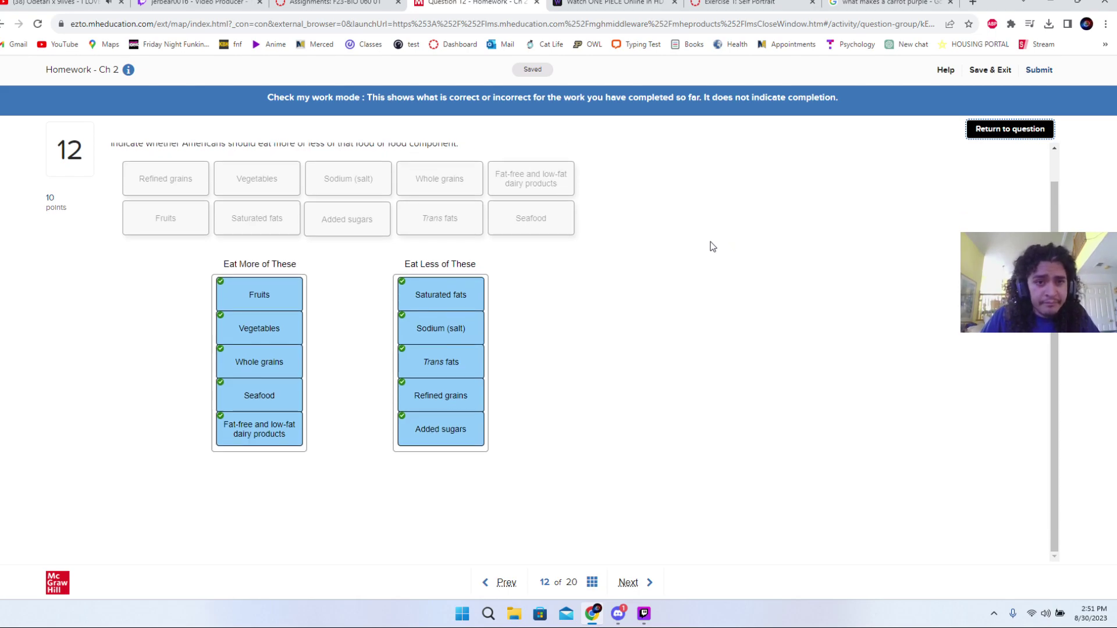
scroll(704, 244, "up", 1)
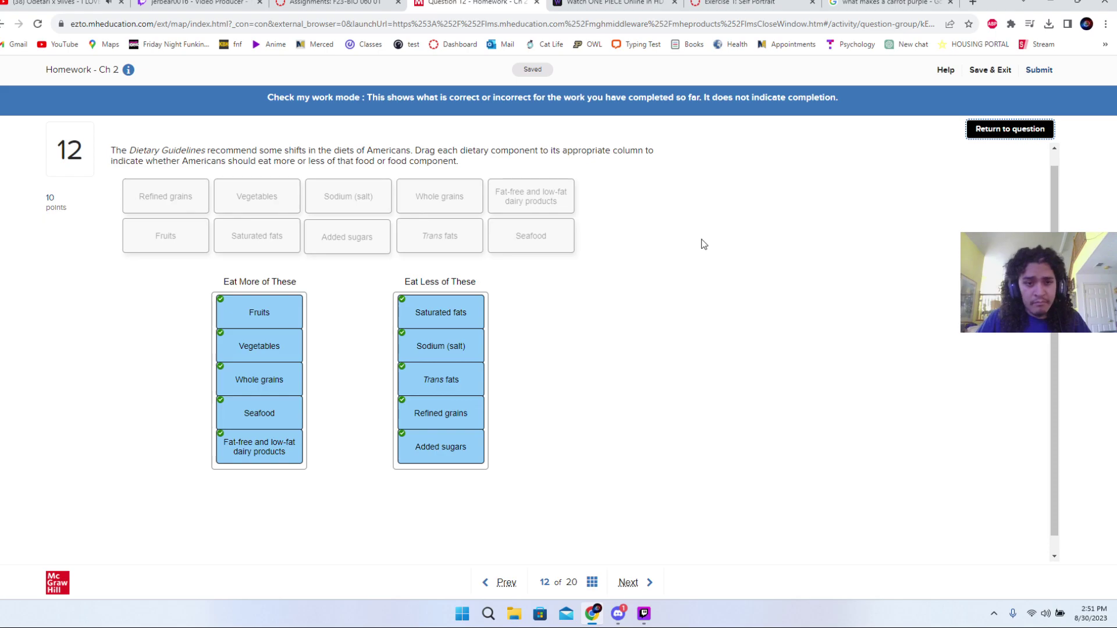
scroll(701, 240, "up", 1)
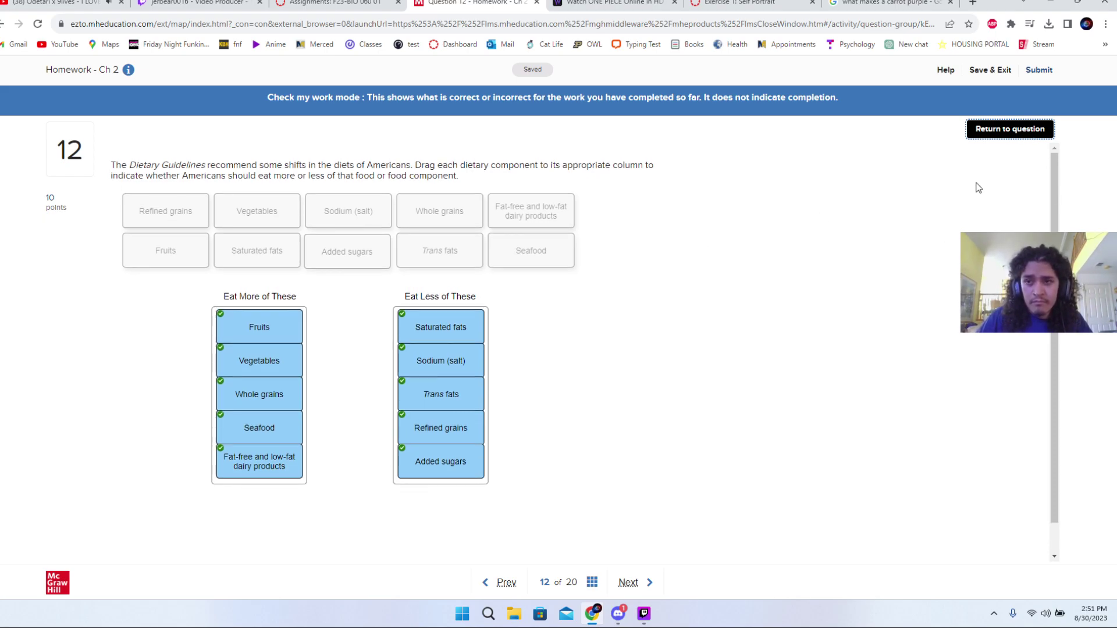
left_click(1020, 137)
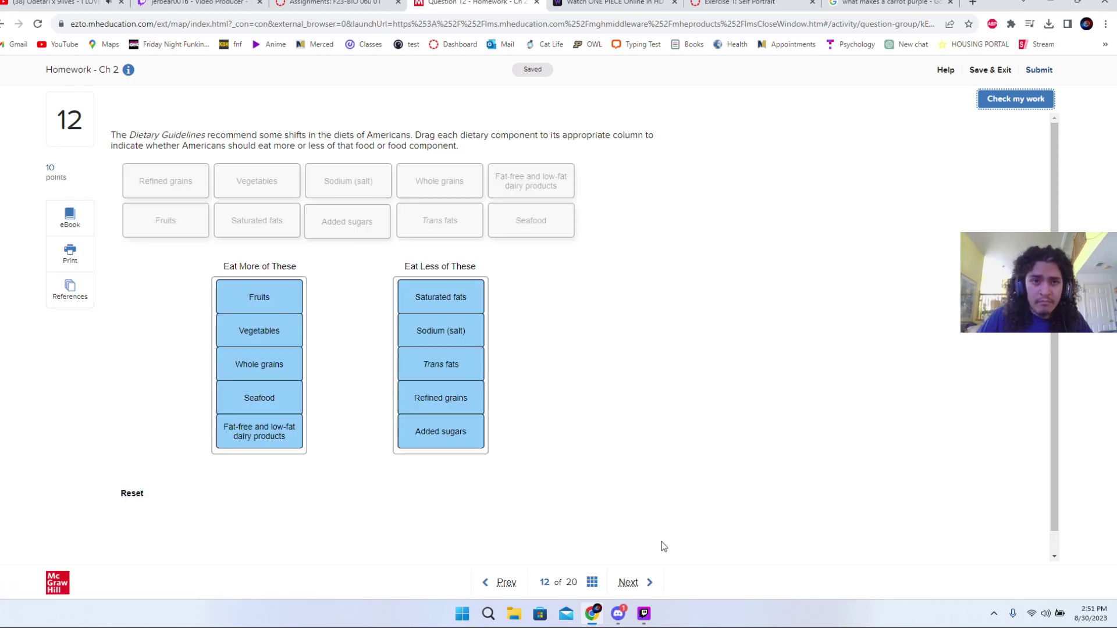
left_click(636, 584)
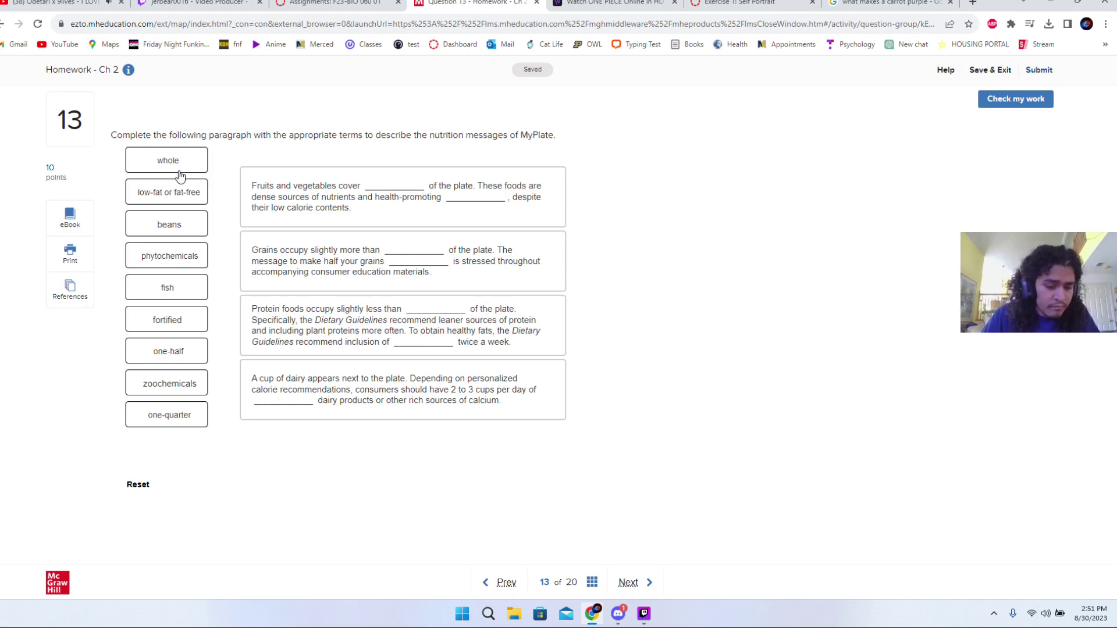
- Fill the fruits and vegetables paragraph with 'one-half' and 'phytochemicals'
left_click_drag(171, 351, 387, 187)
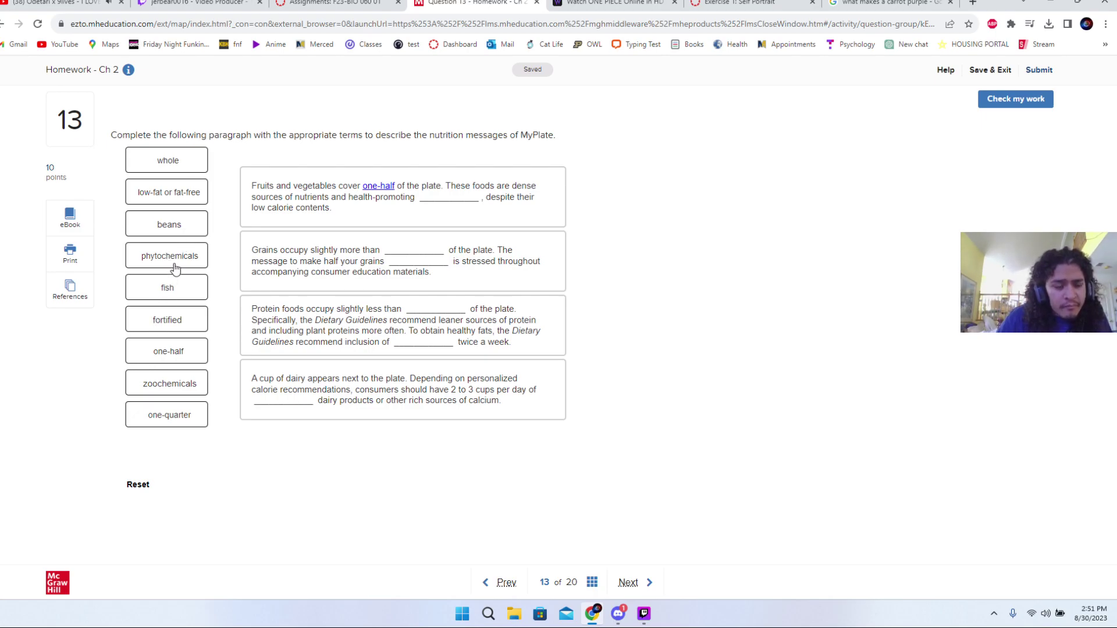
mouse_move(175, 266)
left_mouse_down()
mouse_move(411, 235)
mouse_move(460, 192)
left_mouse_up()
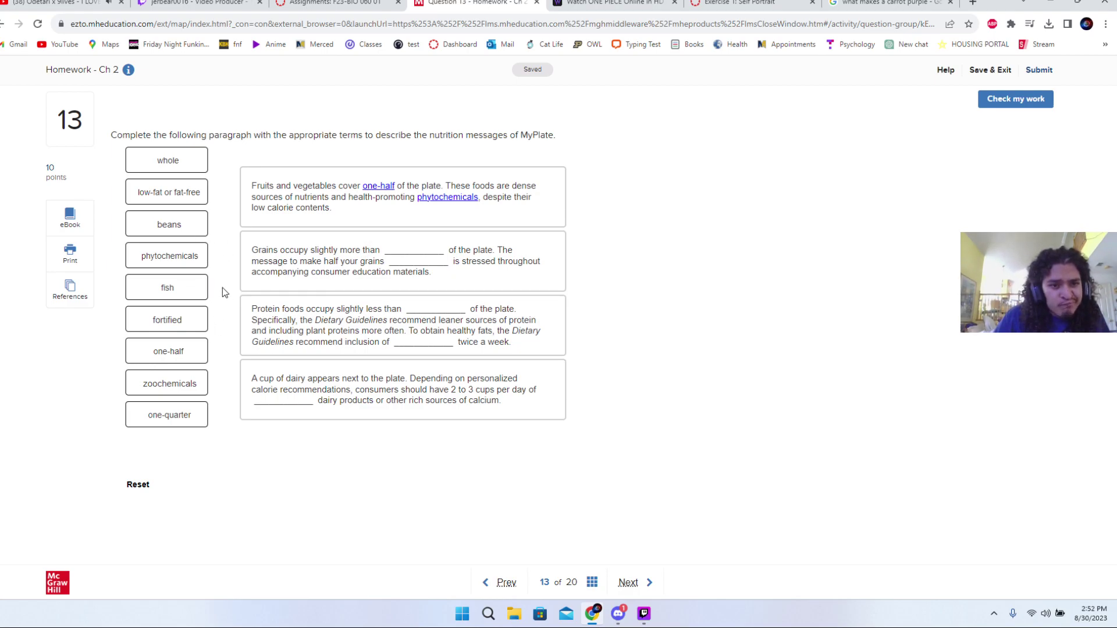
- Put 'one-quarter' in the grains paragraph's plate-share blank
left_click_drag(173, 409, 410, 255)
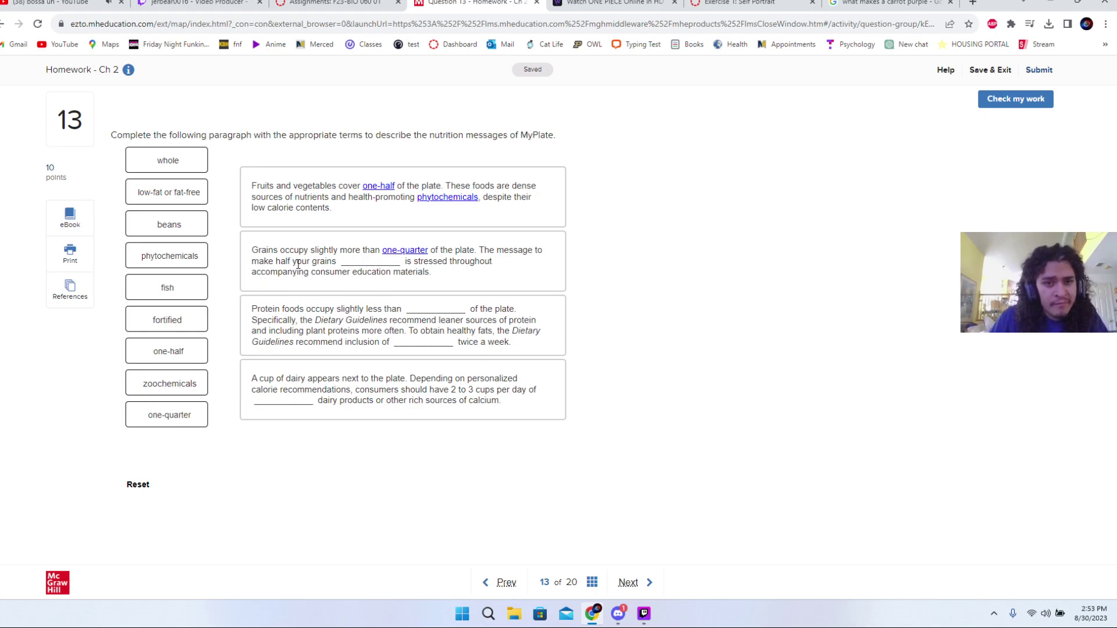
- Fill the remaining blanks with whole, one-half, one-quarter, low-fat or fat-free, fortified, zoochemicals, then check
left_click(389, 253)
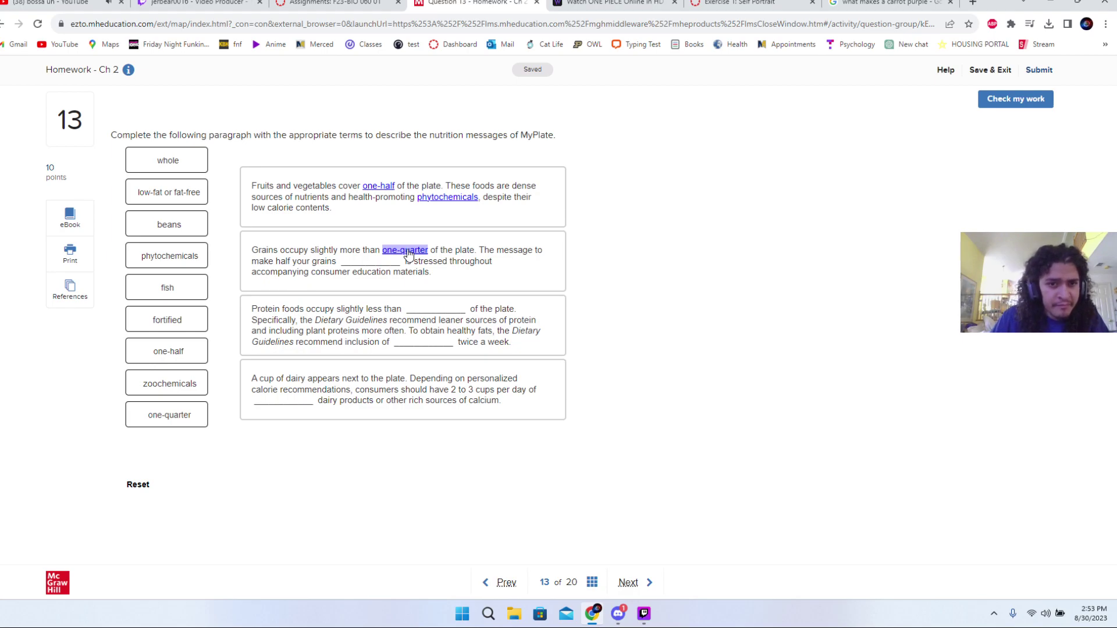
left_click_drag(409, 254, 436, 310)
left_click_drag(377, 187, 414, 253)
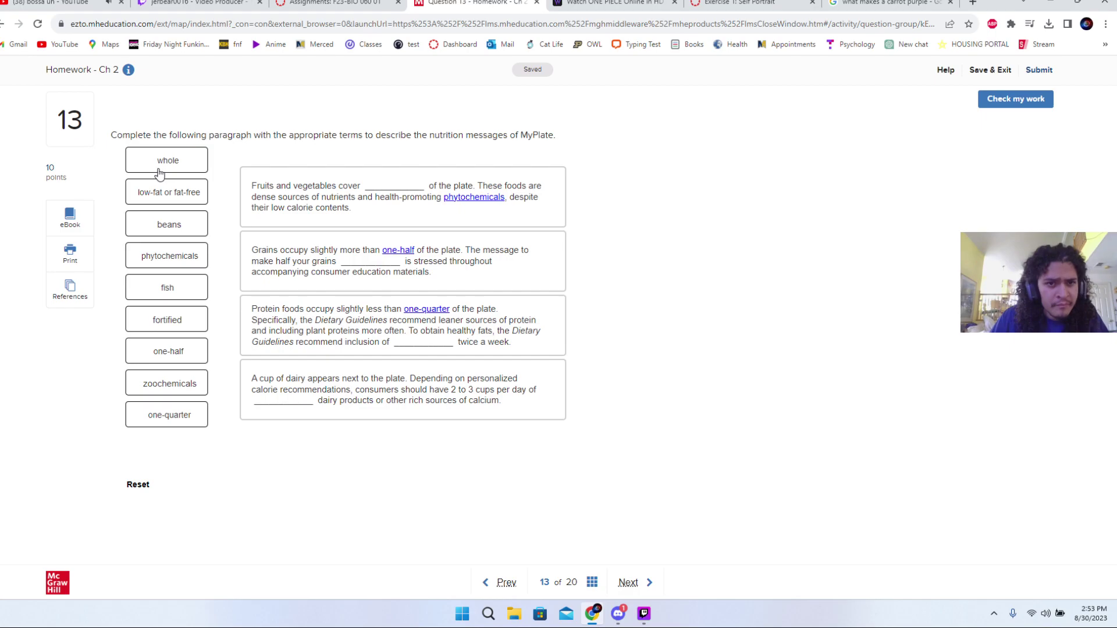
left_click_drag(159, 174, 401, 186)
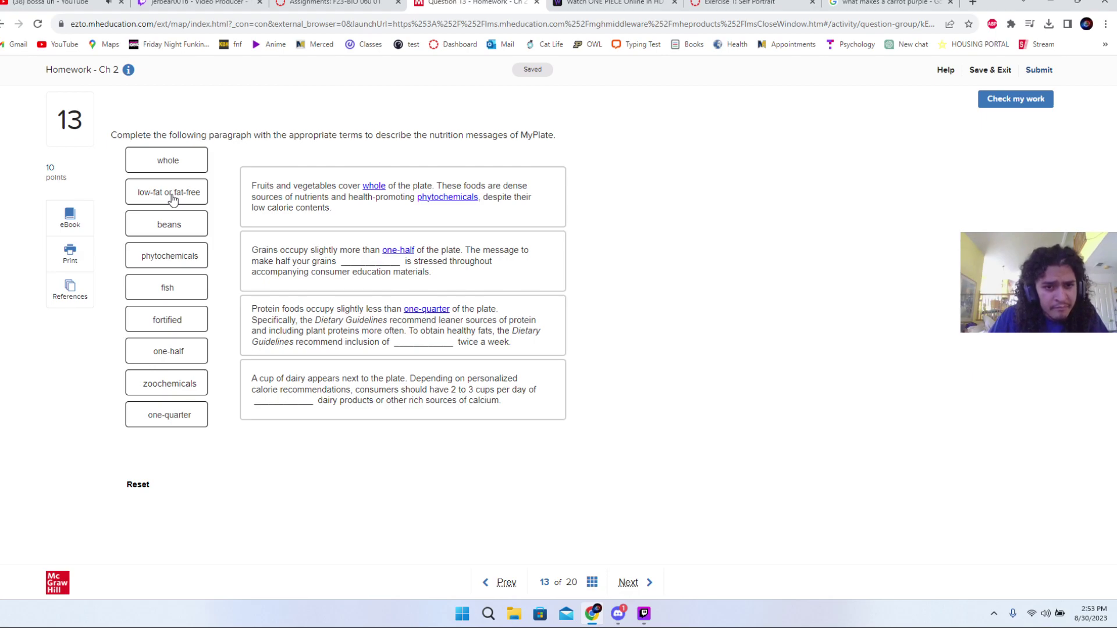
left_click_drag(172, 200, 423, 351)
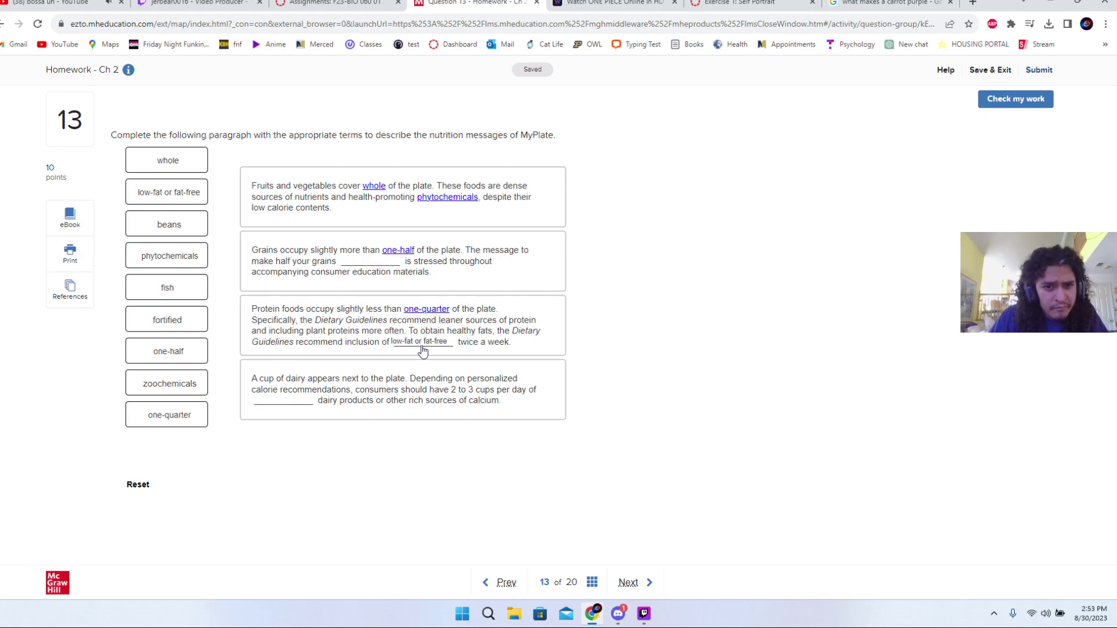
left_click_drag(167, 319, 359, 266)
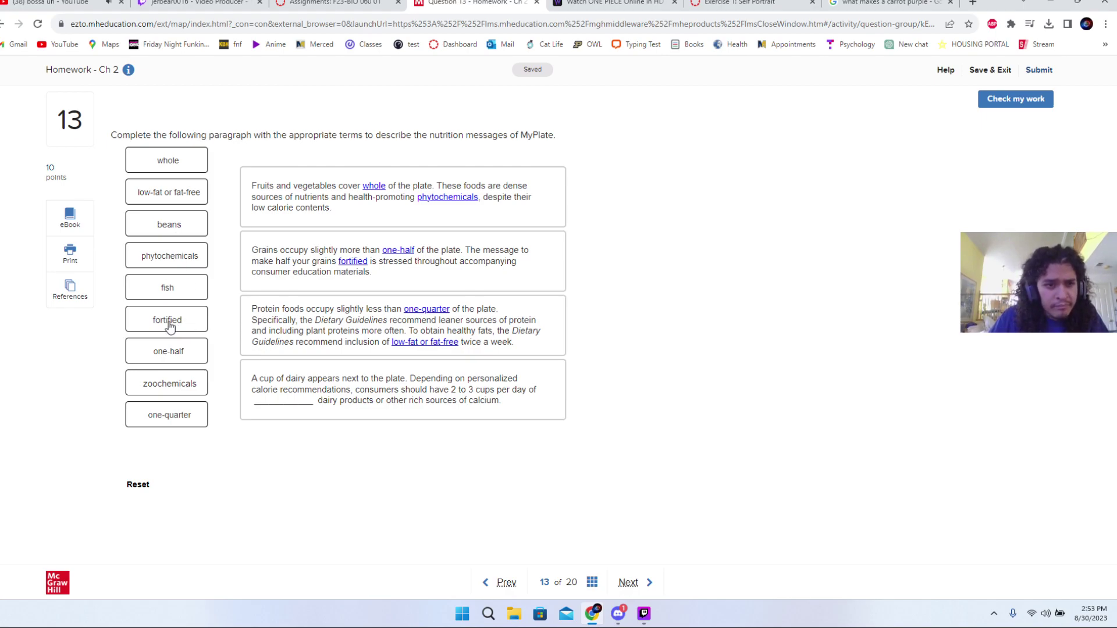
left_click_drag(166, 382, 274, 403)
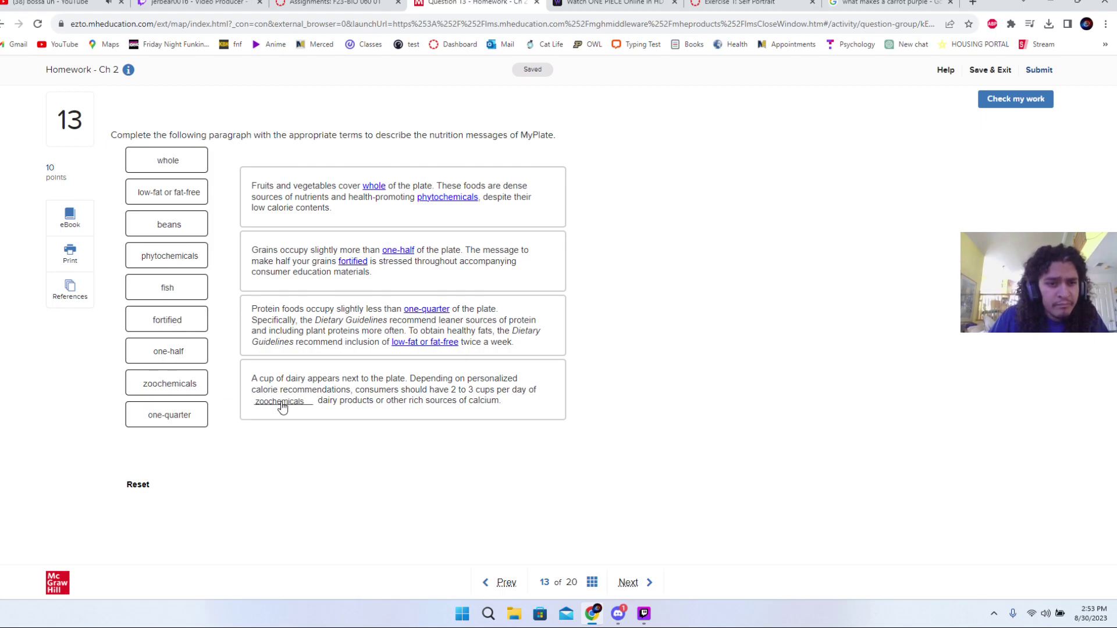
left_click(1013, 101)
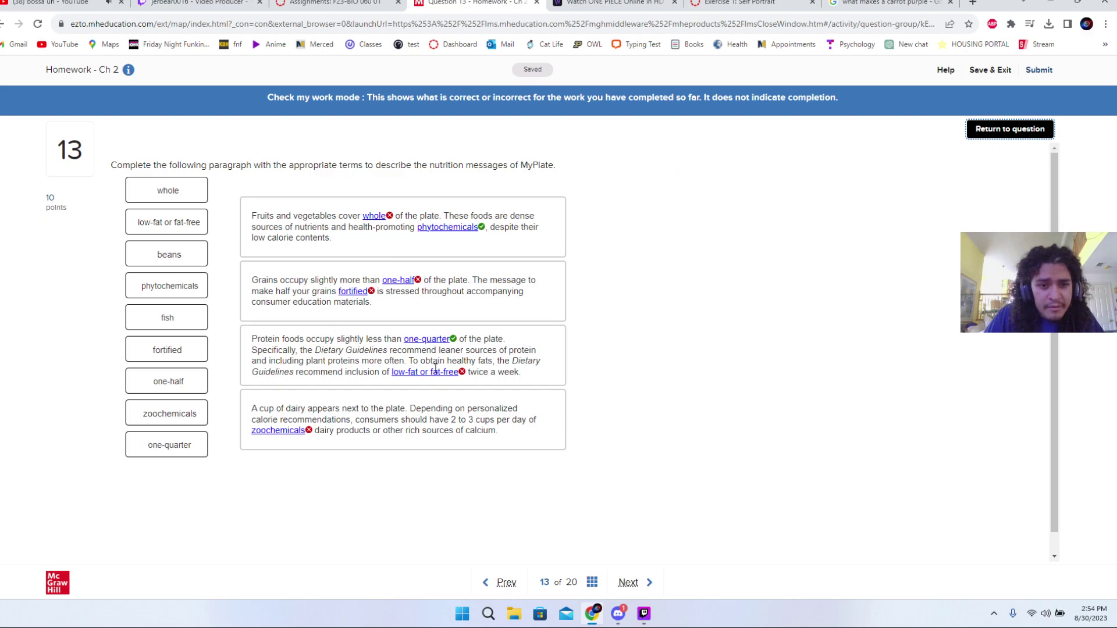
- Place one-half, one-quarter, one-quarter and fortified into the plate-share and dairy blanks, then recheck
left_click(996, 129)
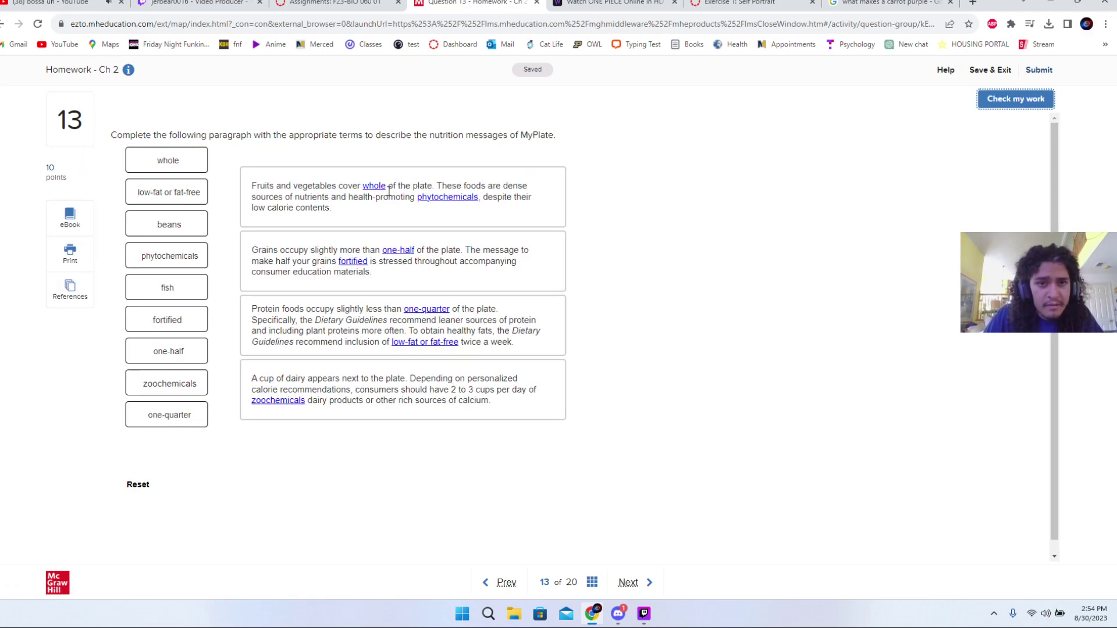
left_click_drag(372, 186, 167, 237)
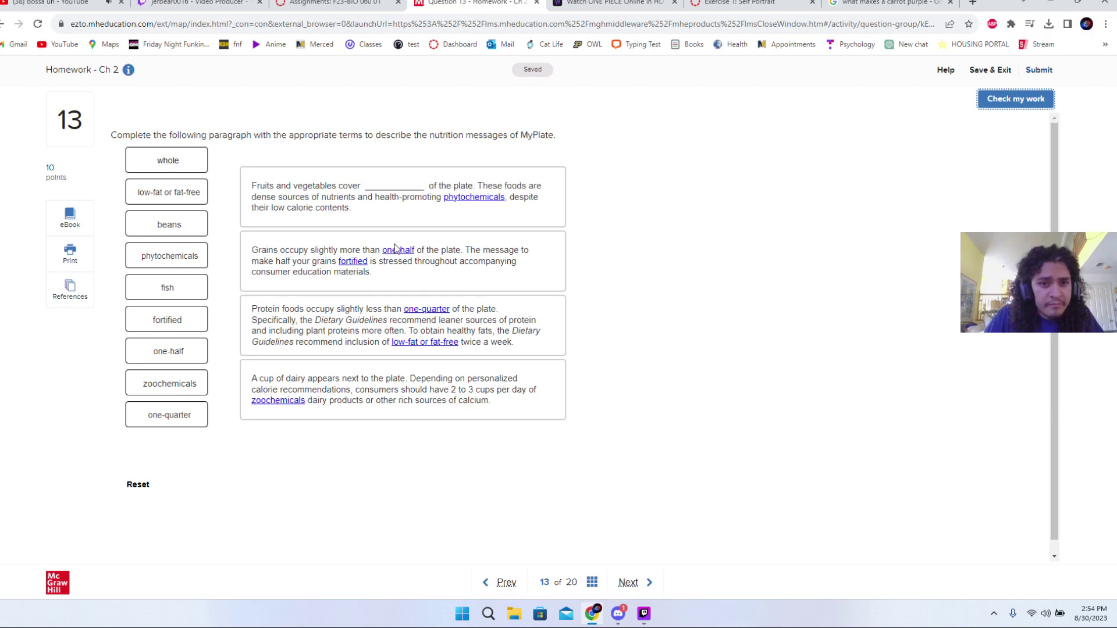
left_click_drag(397, 250, 402, 203)
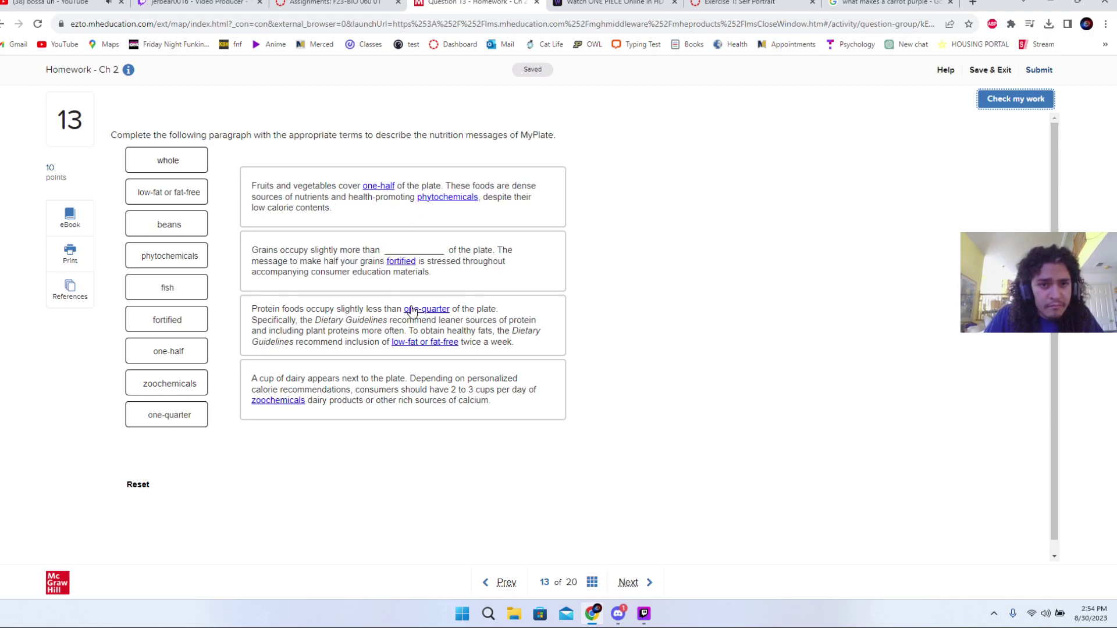
left_click_drag(415, 309, 403, 243)
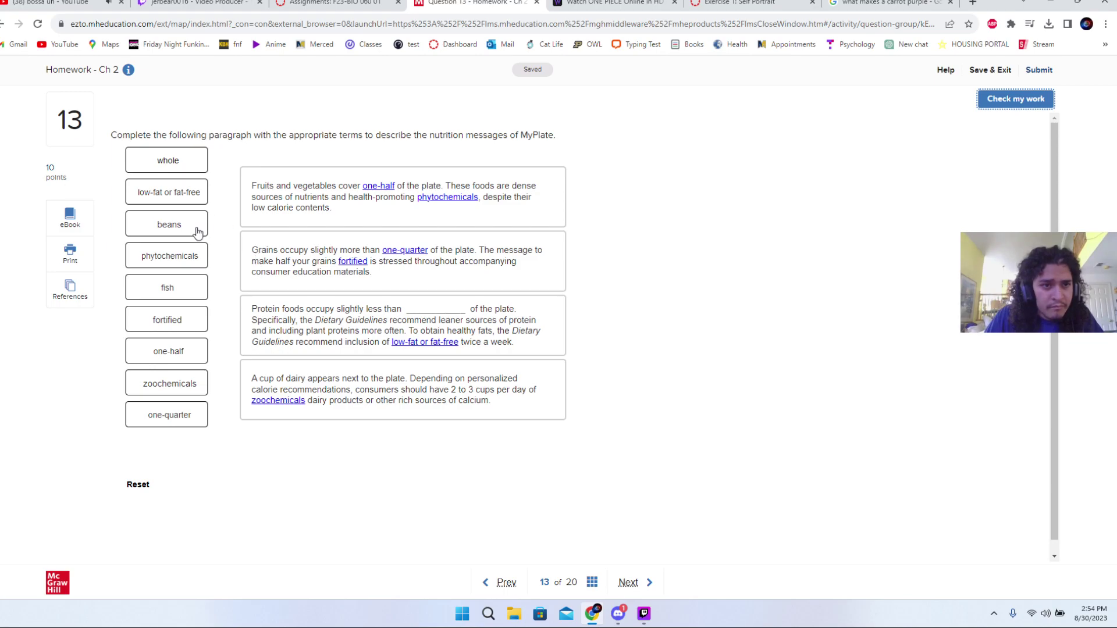
left_click(179, 163)
left_click_drag(174, 425, 435, 318)
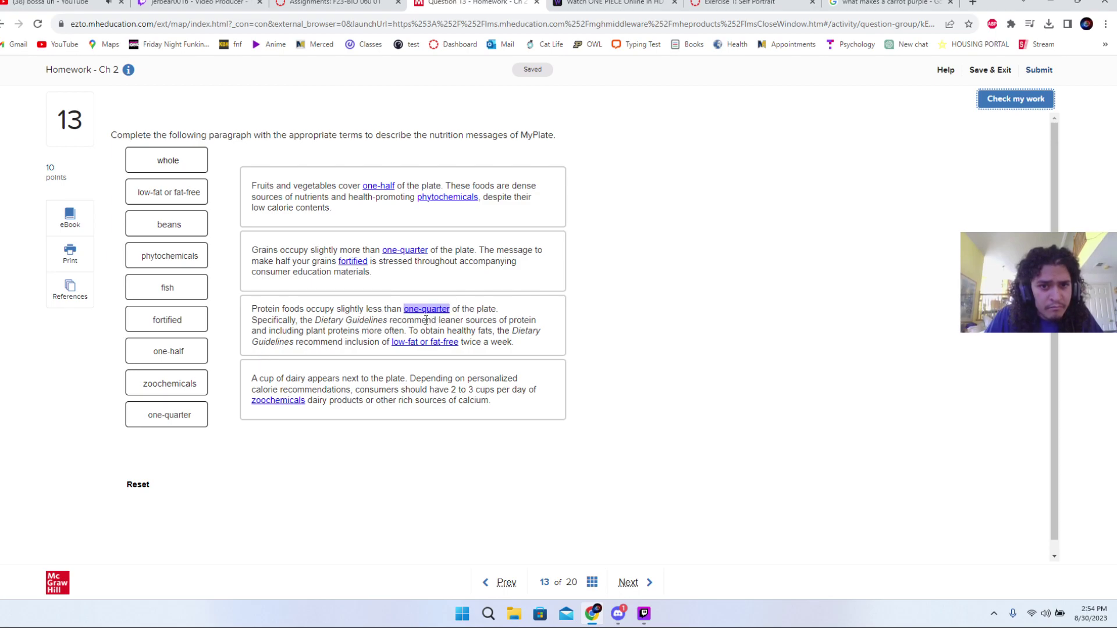
left_click_drag(267, 406, 201, 419)
left_click_drag(279, 375, 285, 403)
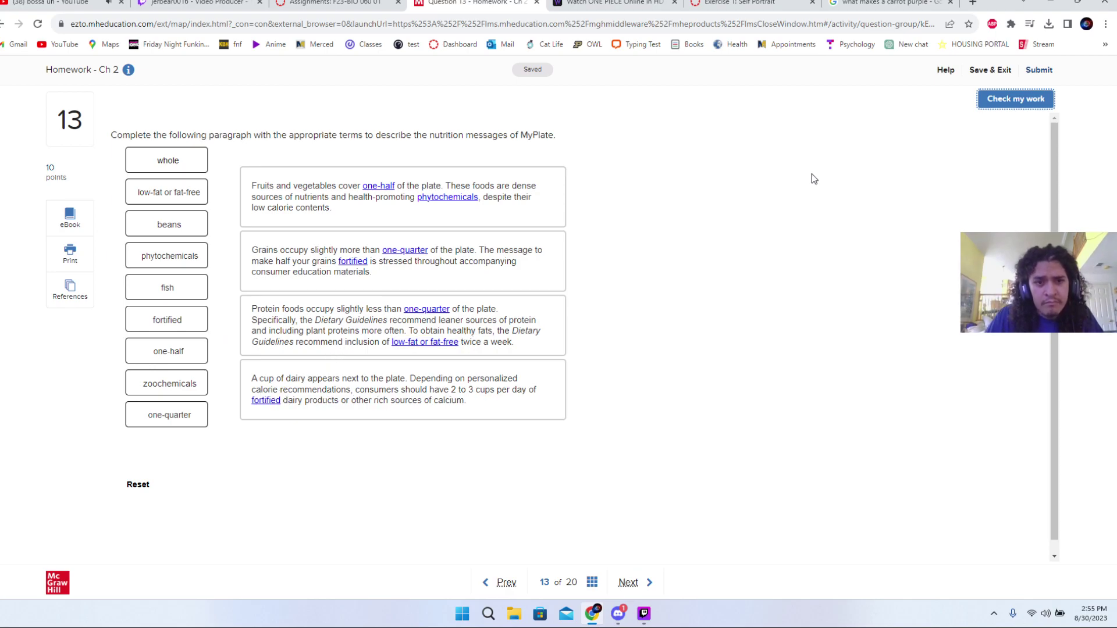
left_click(1019, 100)
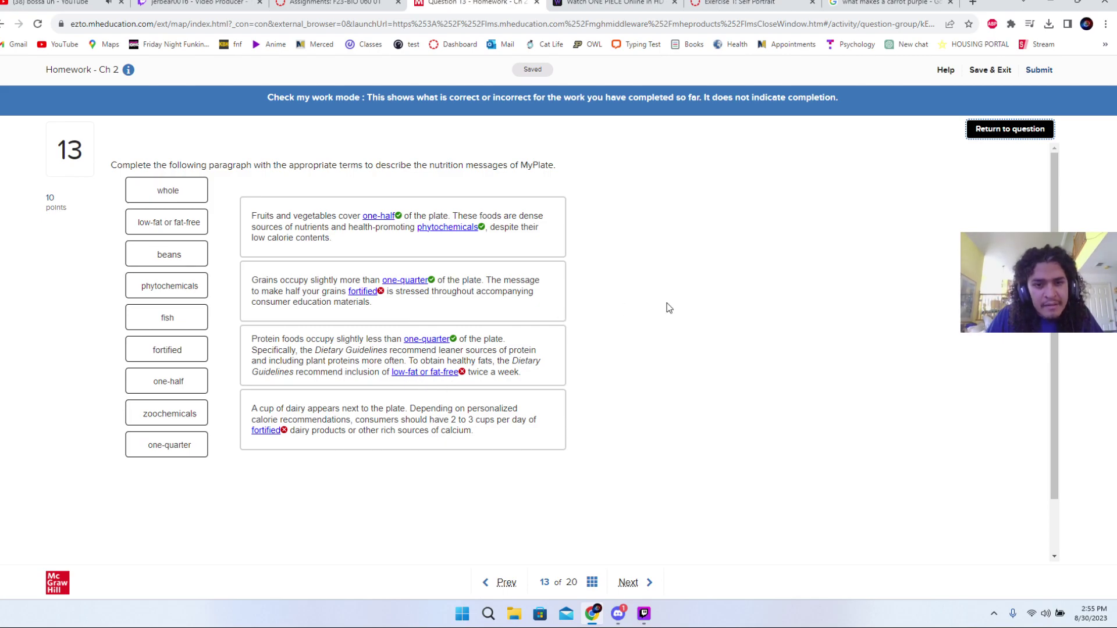
- Clear the wrong words, drop fish, beans and whole into protein, dairy and grains blanks, and recheck
left_click(987, 132)
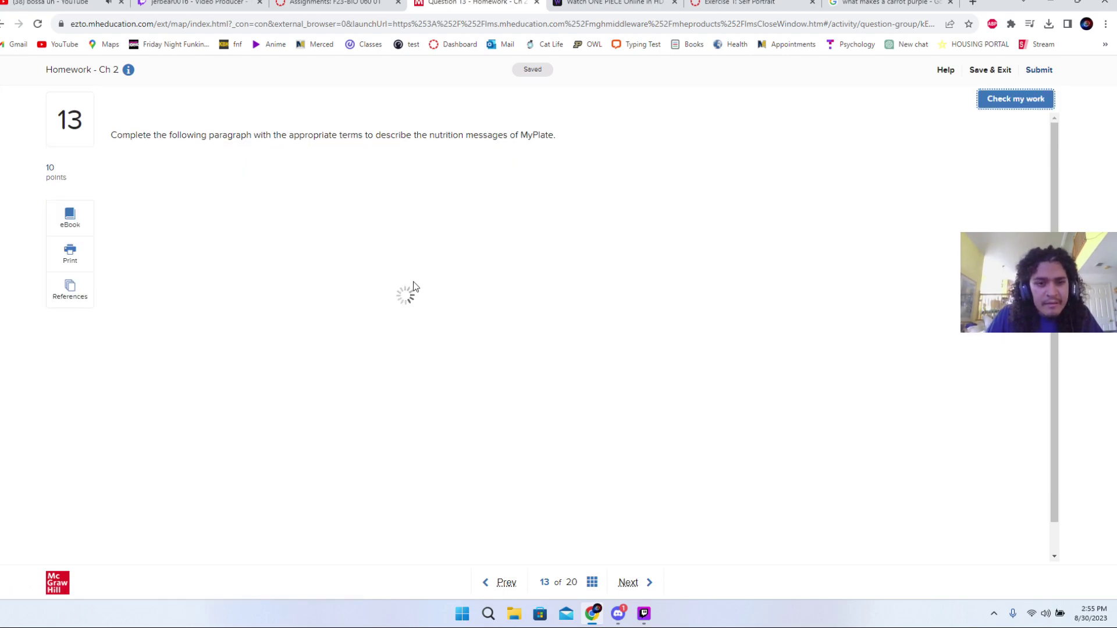
left_click_drag(366, 265, 192, 314)
left_click_drag(407, 348, 204, 376)
left_click_drag(265, 409, 224, 402)
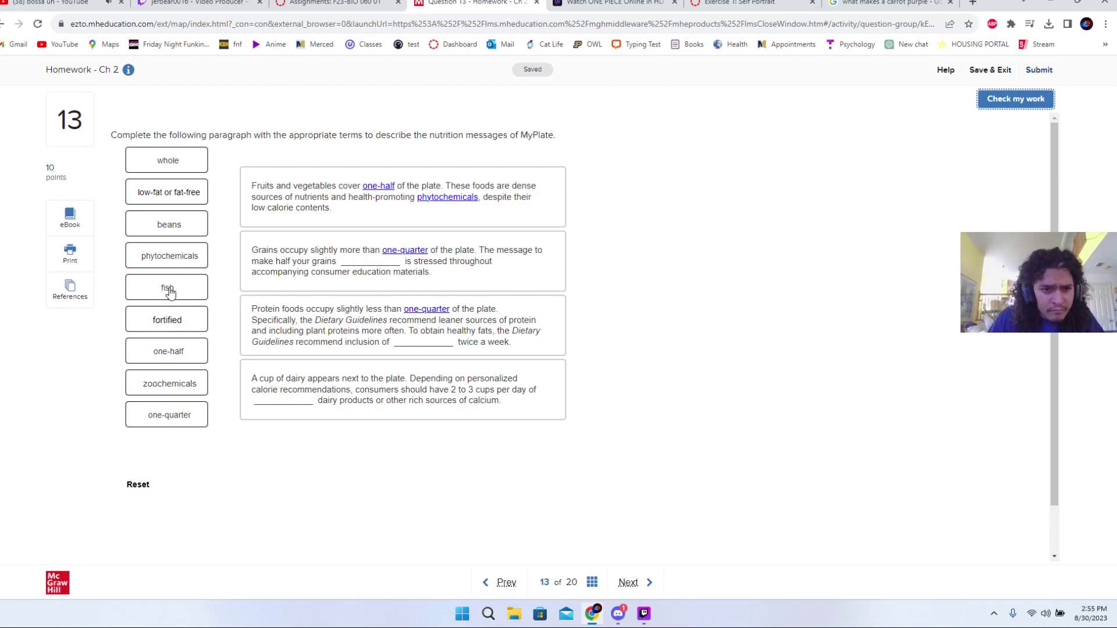
left_click_drag(169, 292, 417, 350)
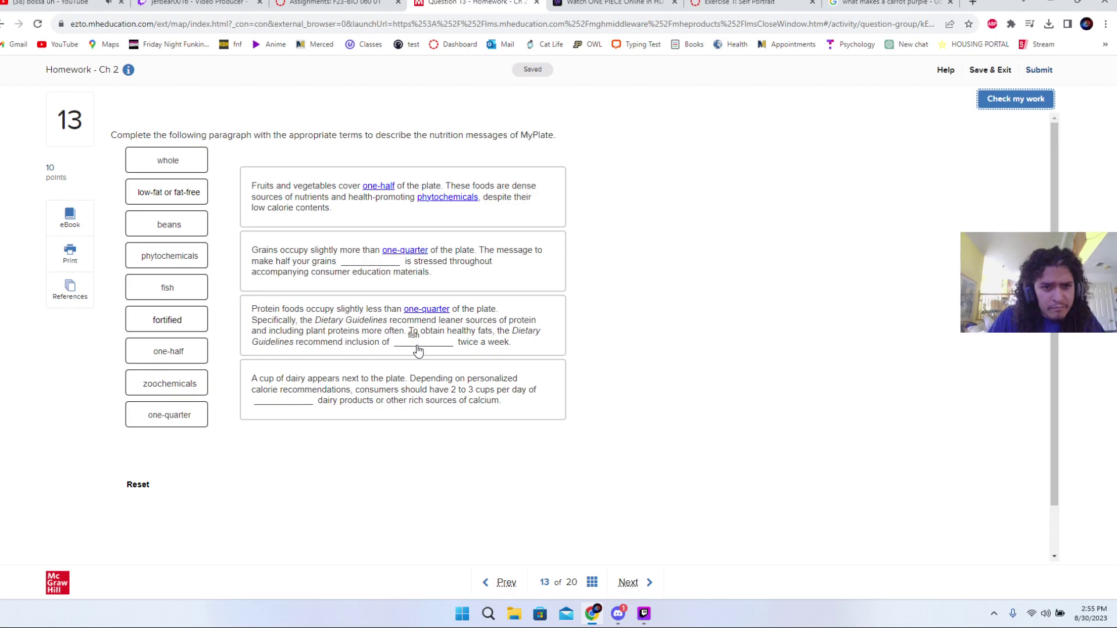
left_click_drag(418, 351, 416, 349)
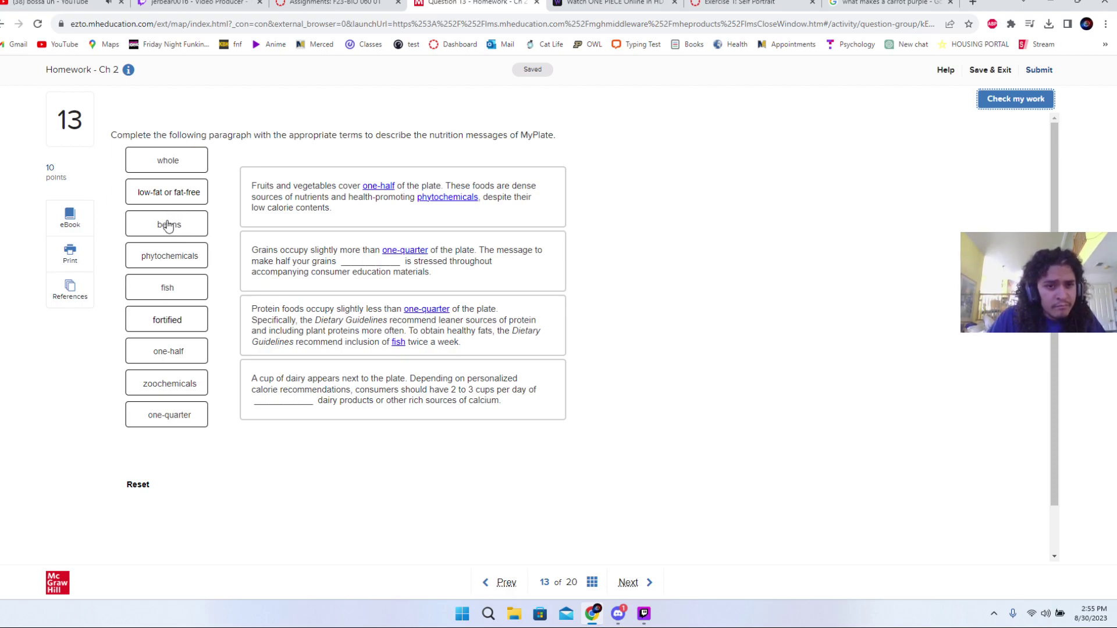
left_click_drag(168, 226, 280, 401)
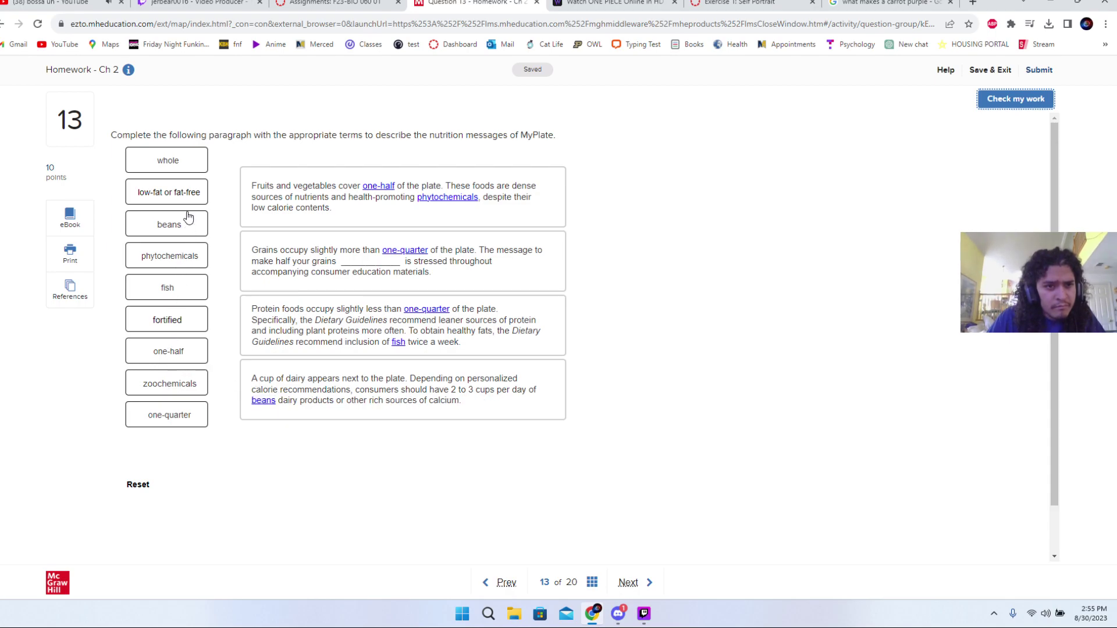
left_click_drag(185, 167, 370, 263)
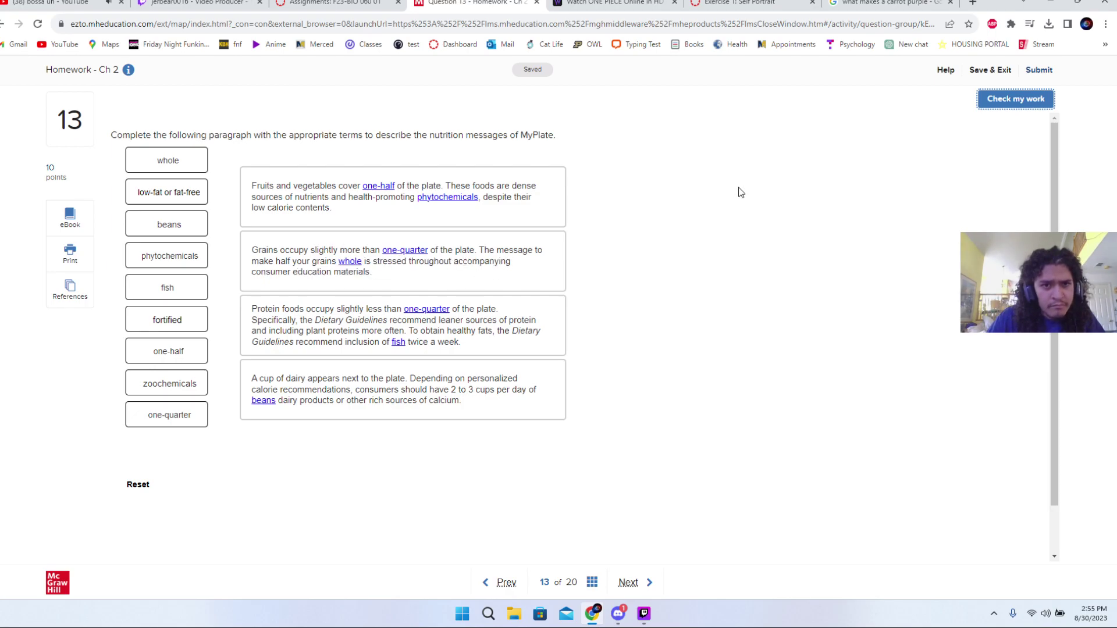
left_click(1013, 103)
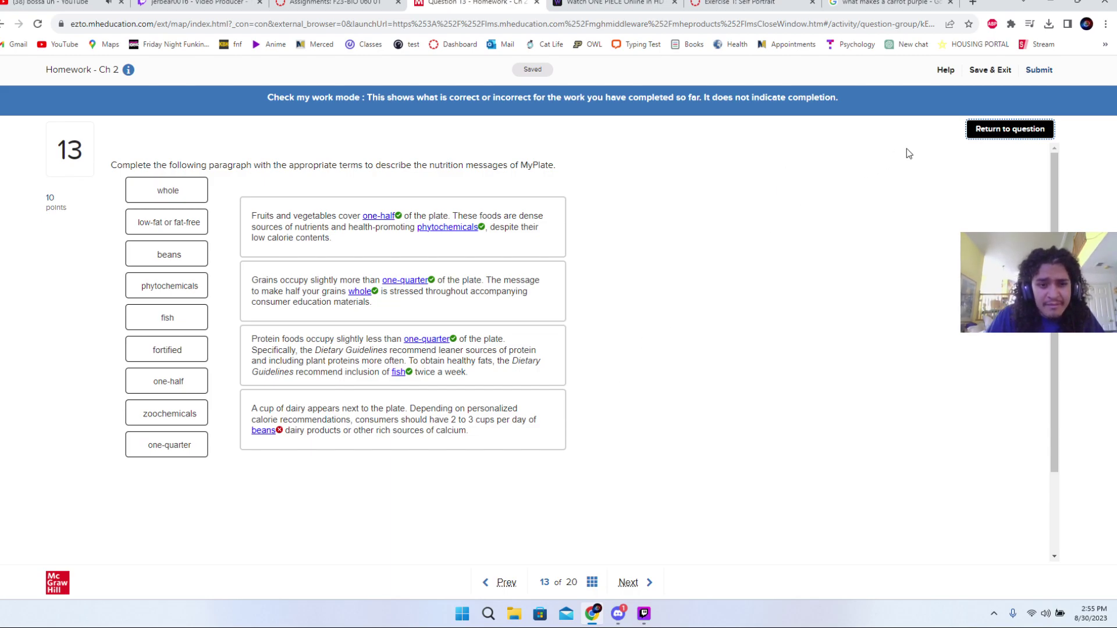
- Swap beans for 'low-fat or fat-free' in question 13's dairy blank and confirm all seven blanks check correct
left_click(987, 134)
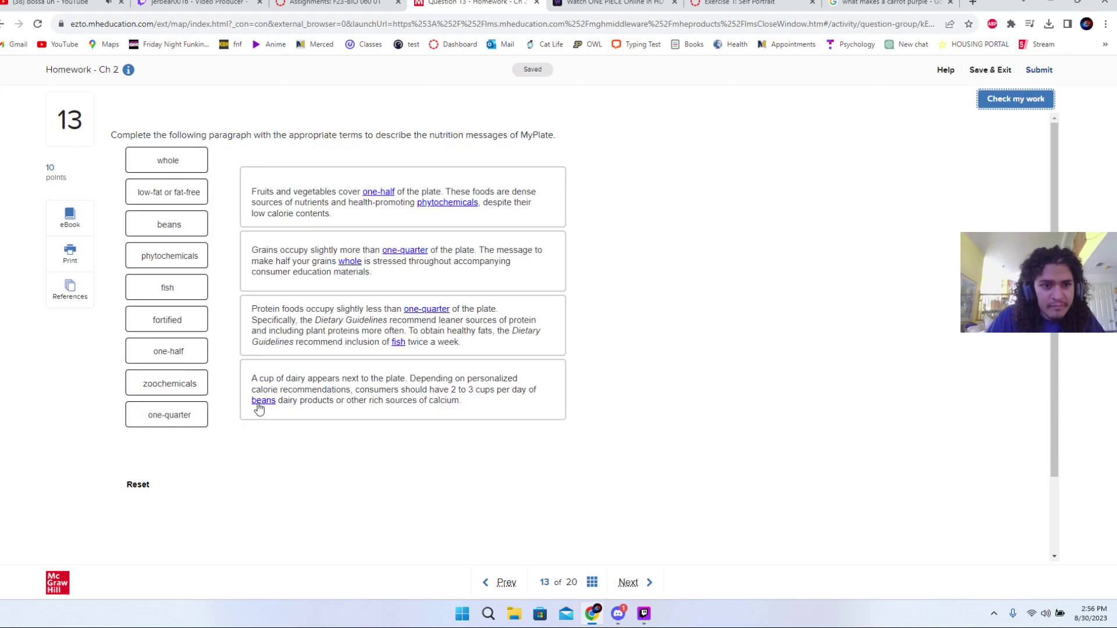
left_click_drag(257, 403, 204, 399)
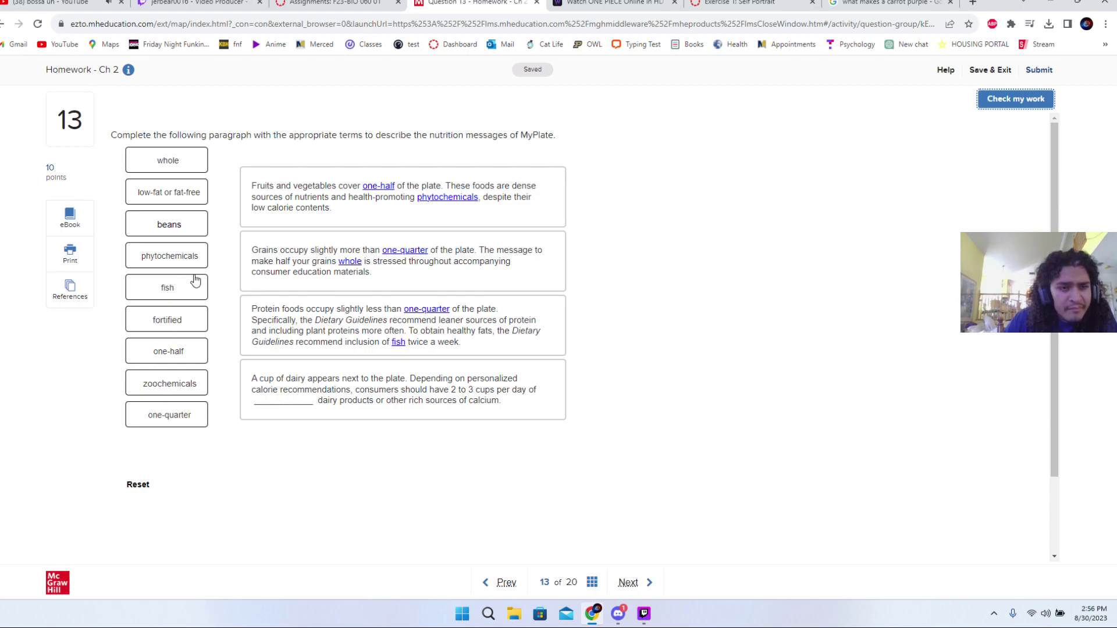
left_click(173, 227)
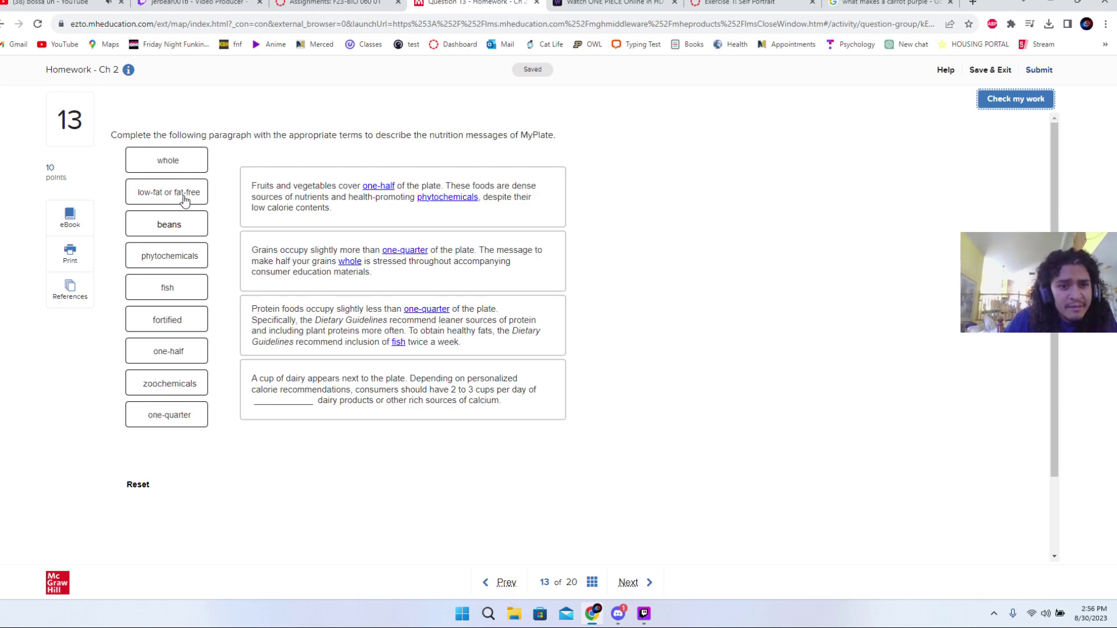
left_click_drag(184, 199, 303, 377)
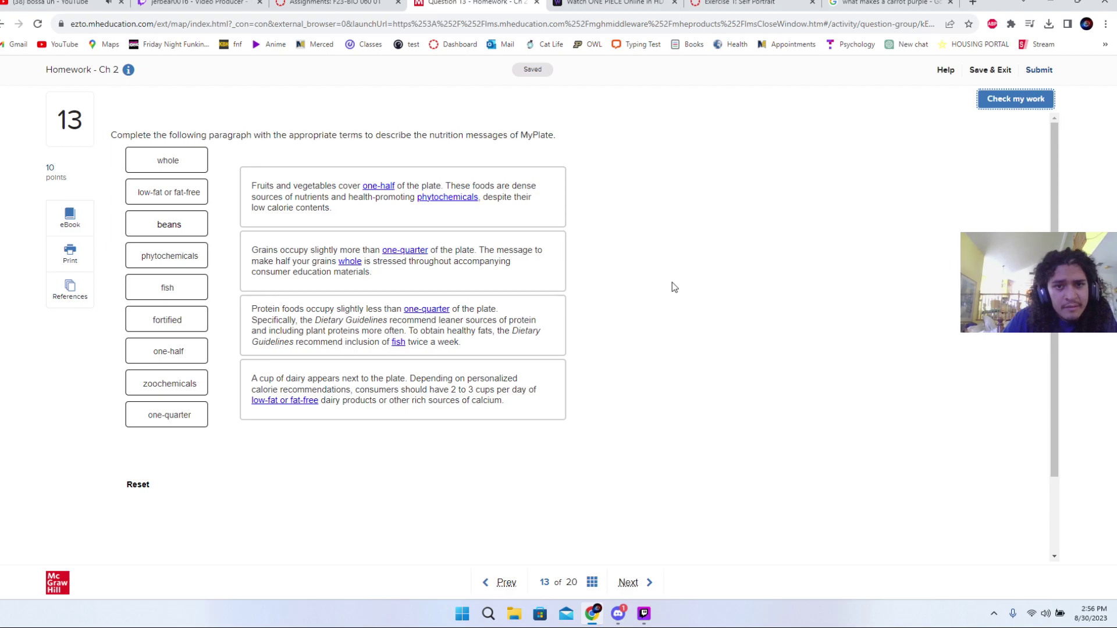
left_click(1017, 99)
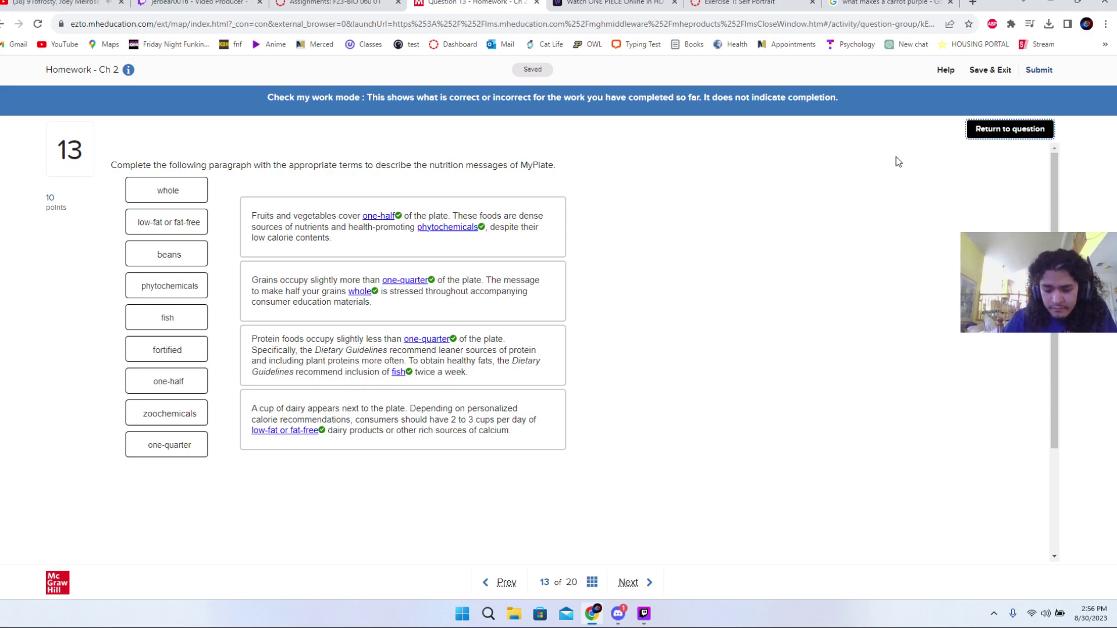
left_click(1020, 133)
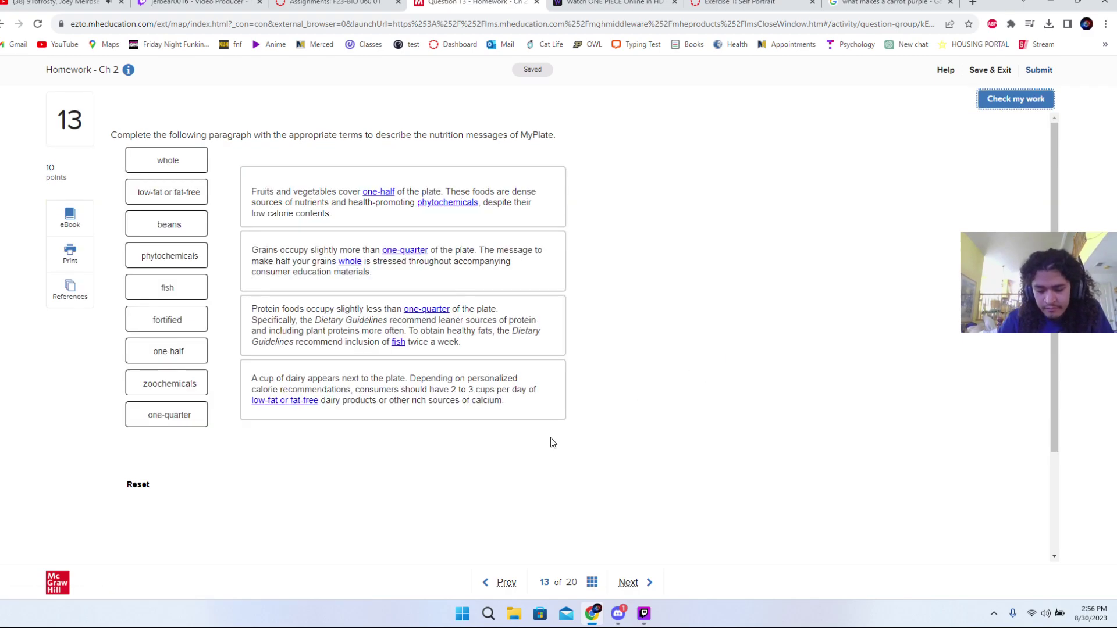
- On question 14, choose Whole milk as the highest energy density food and verify it
scroll(490, 494, "down", 2)
left_click(639, 583)
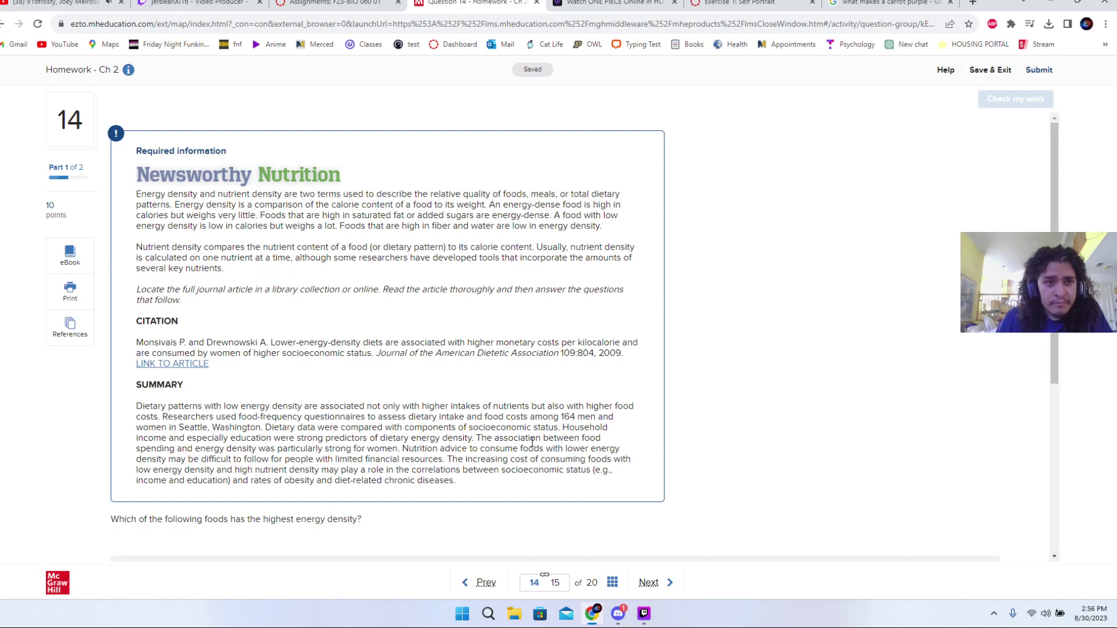
scroll(533, 439, "down", 2)
scroll(471, 372, "down", 4)
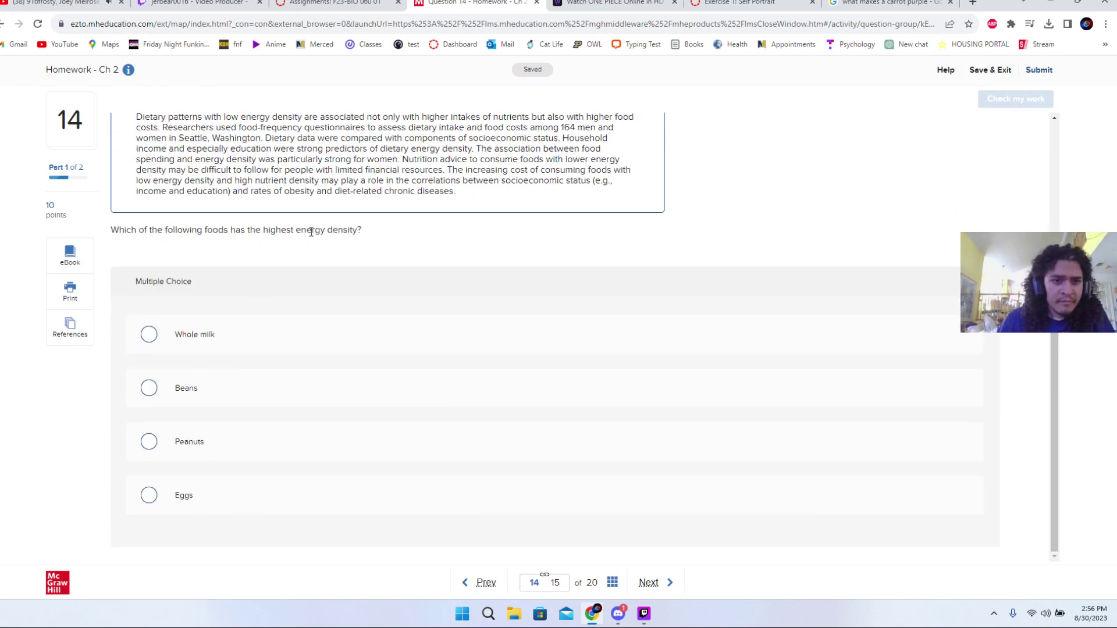
left_click(226, 339)
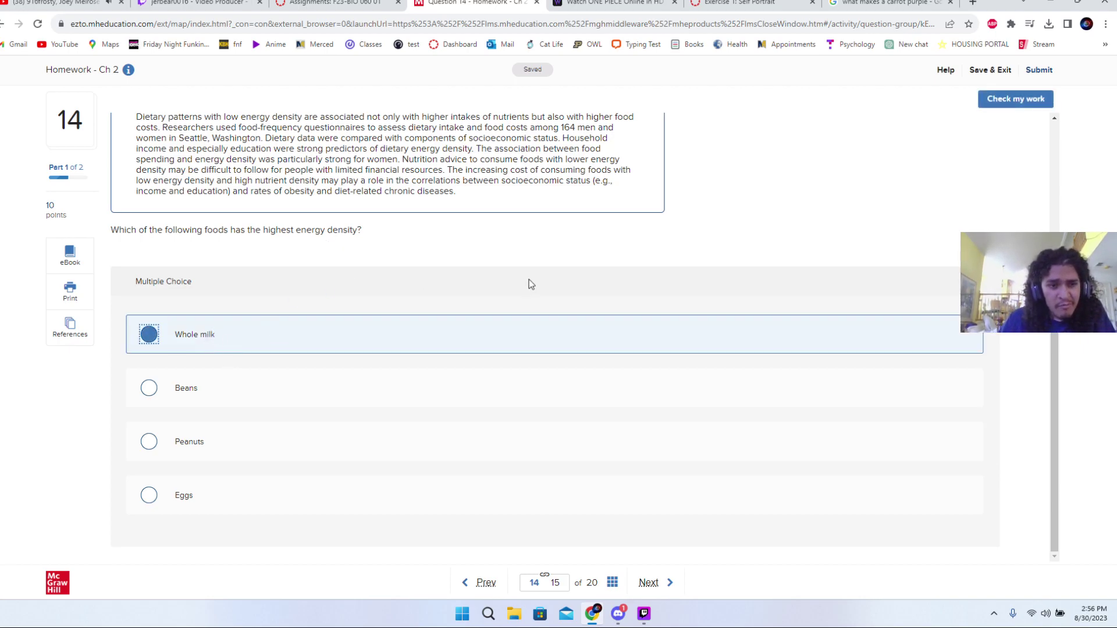
left_click(1015, 105)
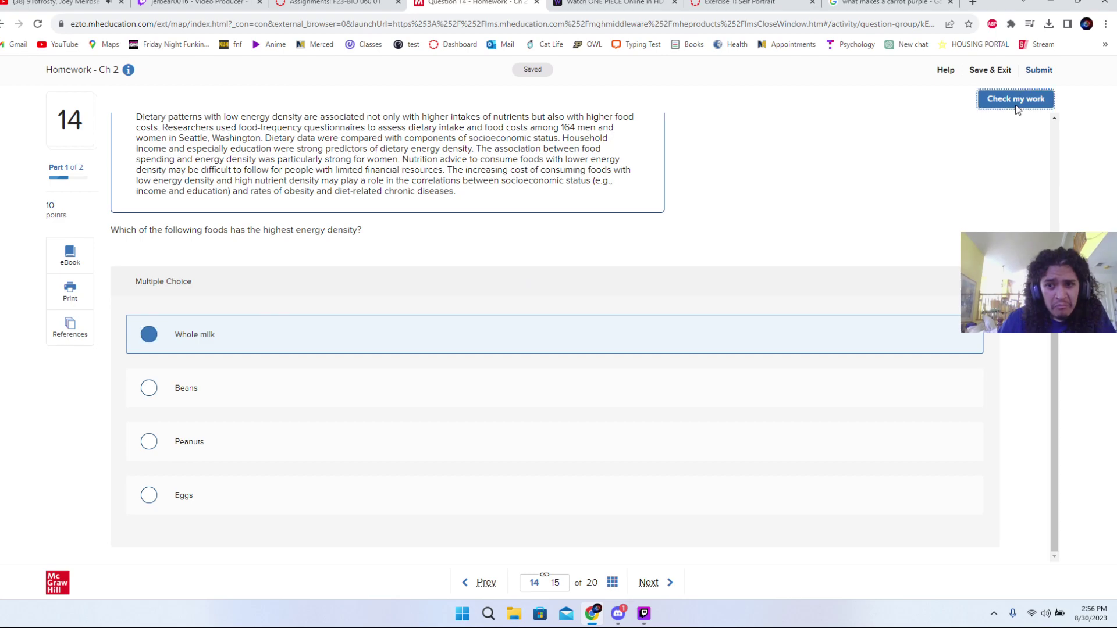
left_click(1002, 127)
scroll(855, 218, "up", 3)
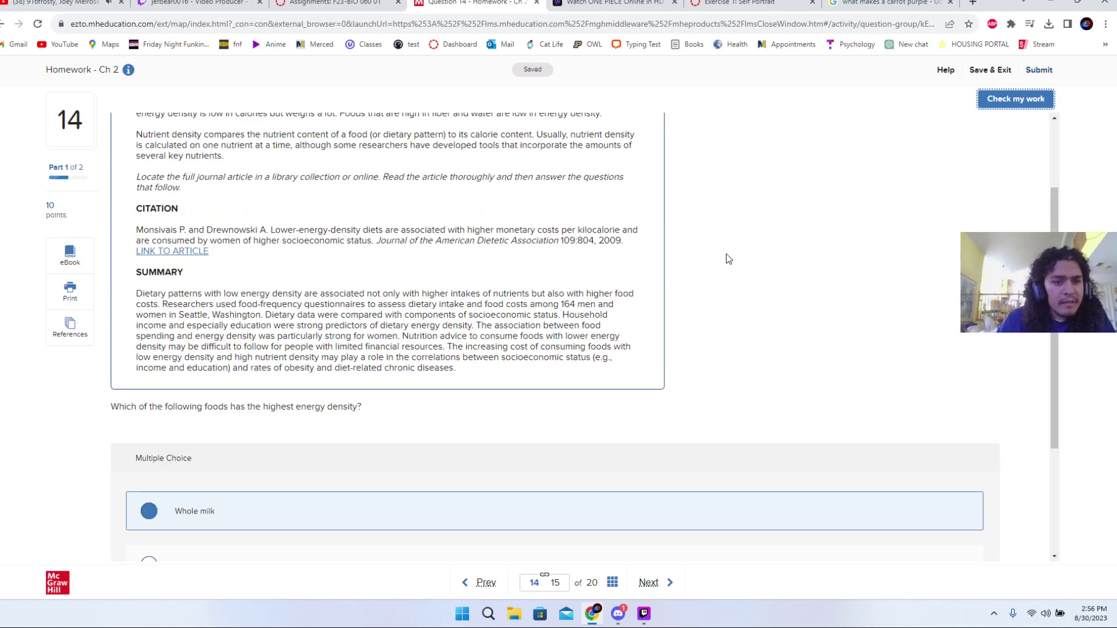
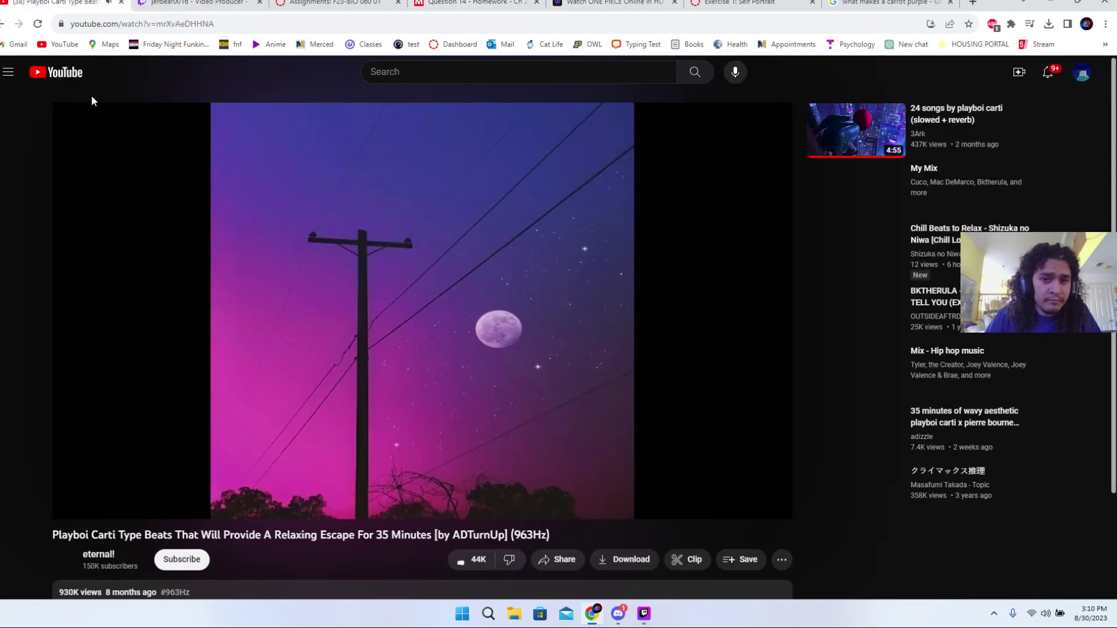
- Switch the YouTube music to the Monokuma Danganronpa soundtrack video, then return to Question 14
left_click(50, 3)
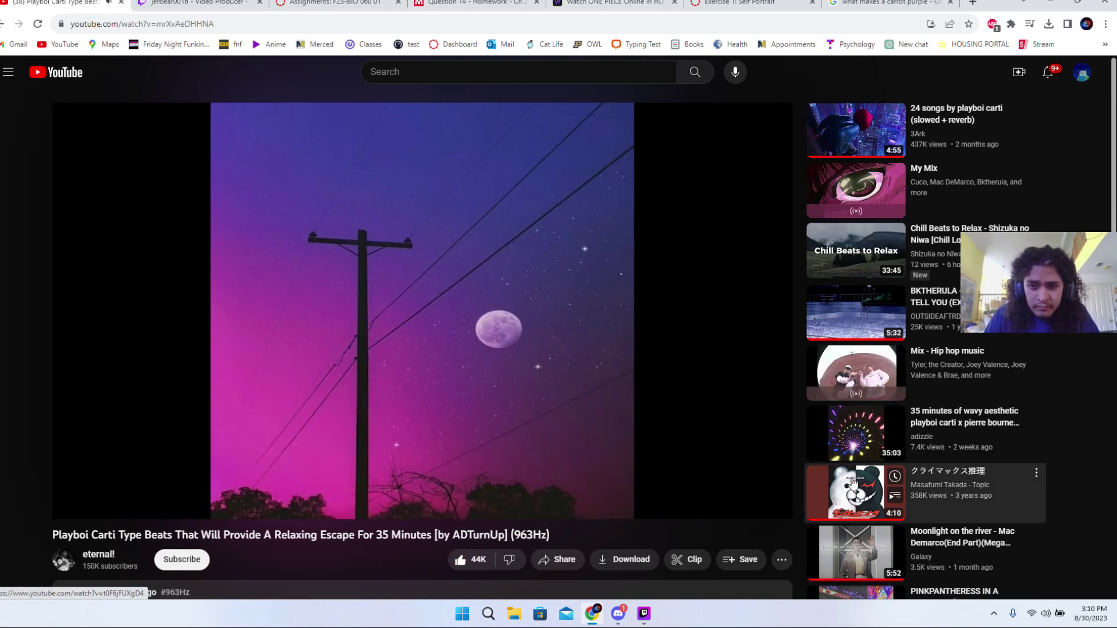
left_click(855, 492)
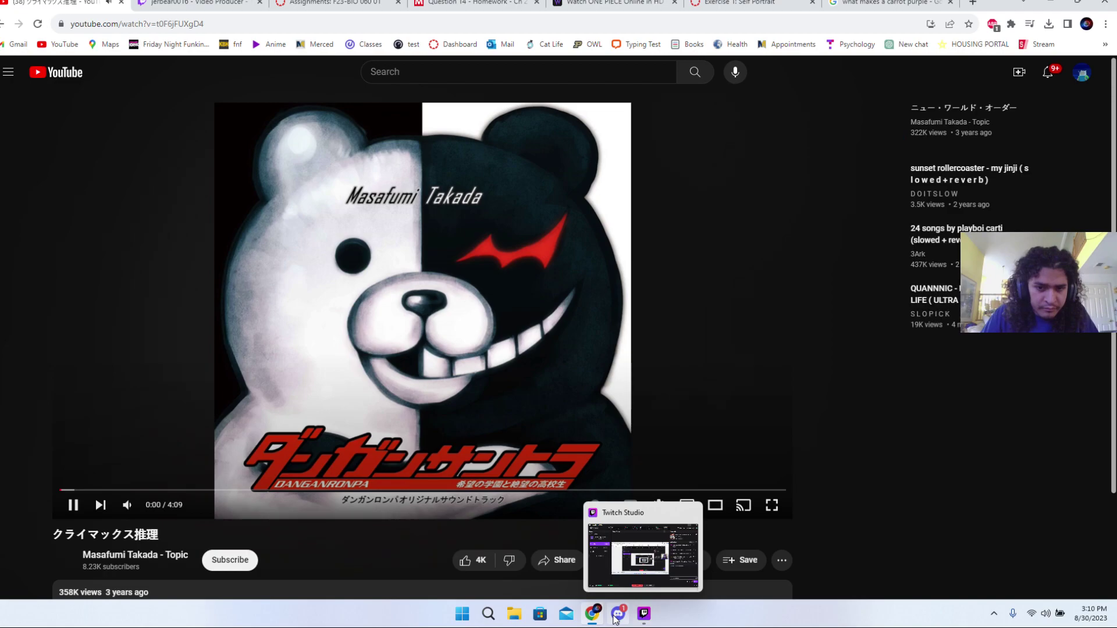
left_click(494, 4)
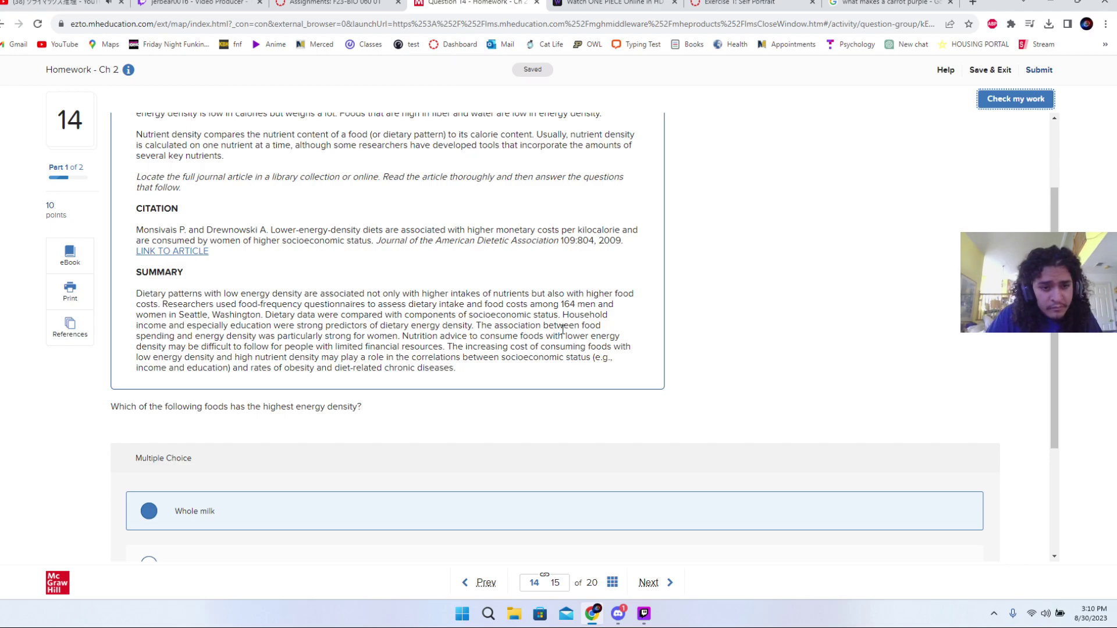
- Answer Question 14 with Beans and check whether it is correct
scroll(497, 362, "down", 3)
left_click(388, 403)
left_click(367, 452)
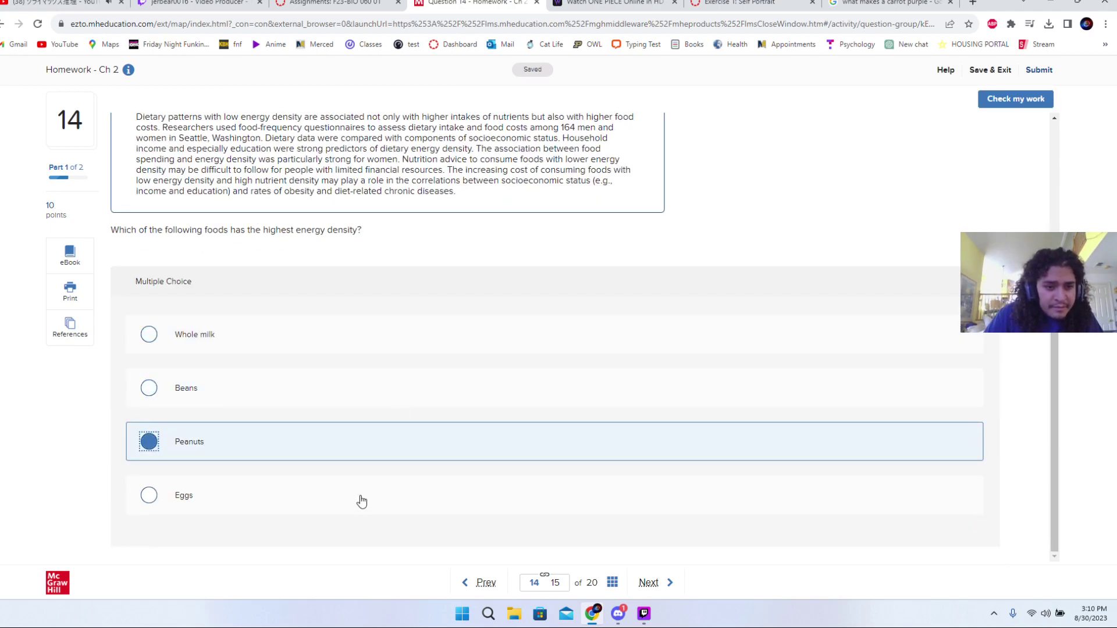
left_click(361, 499)
left_click(355, 445)
key("Down")
left_click(374, 386)
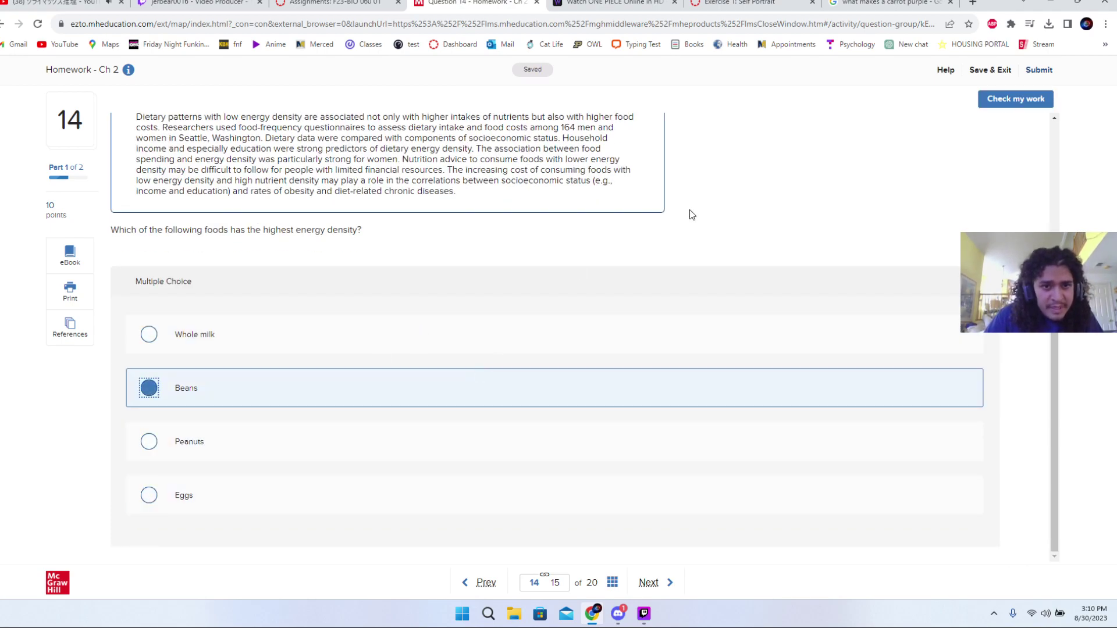
left_click(980, 108)
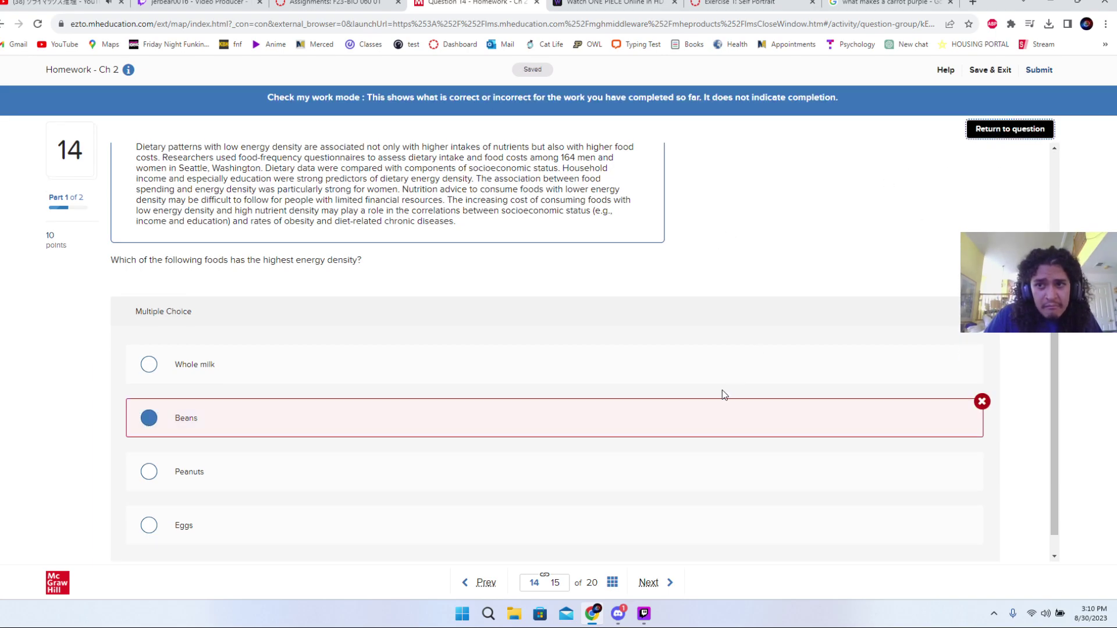
- Try Eggs, then settle on Peanuts once it checks correct, and advance to Question 15
left_click(991, 133)
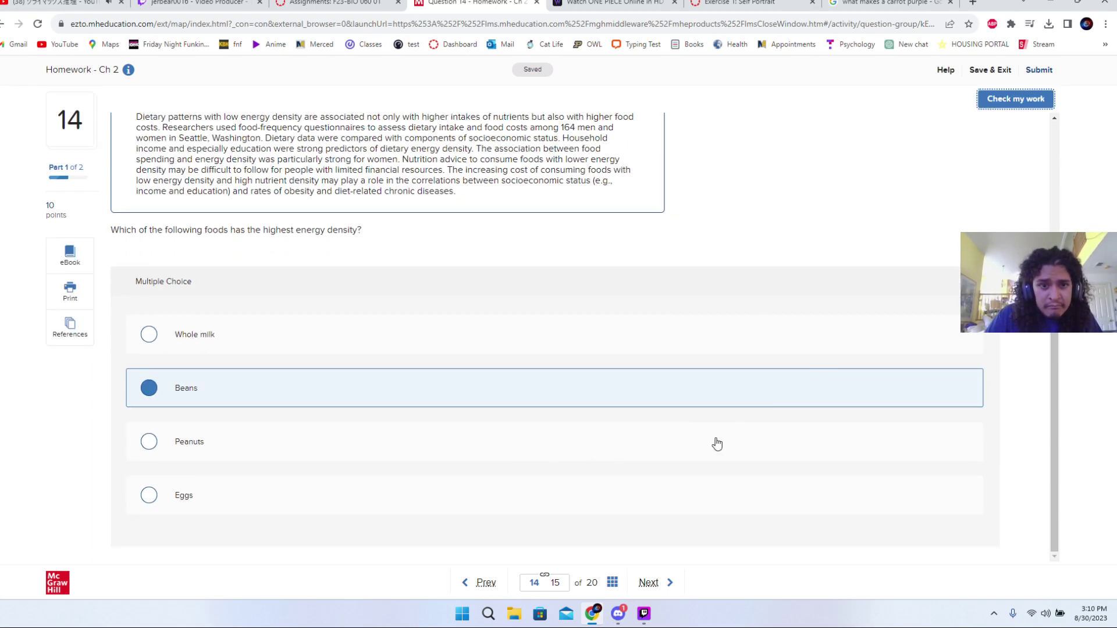
left_click(656, 490)
left_click(1029, 107)
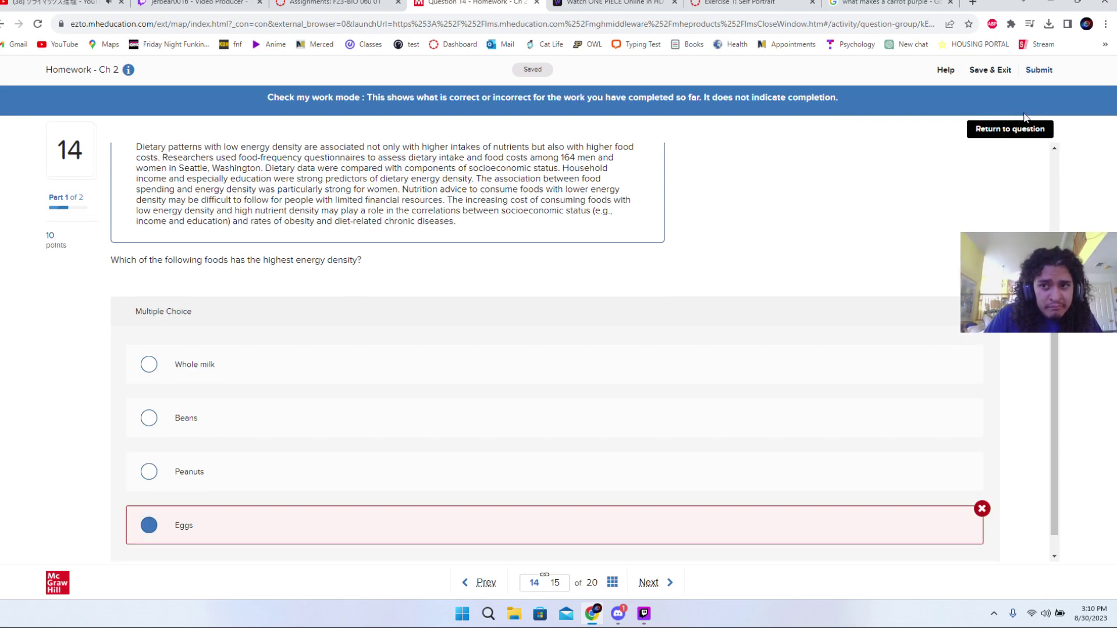
left_click(1014, 132)
left_click(698, 459)
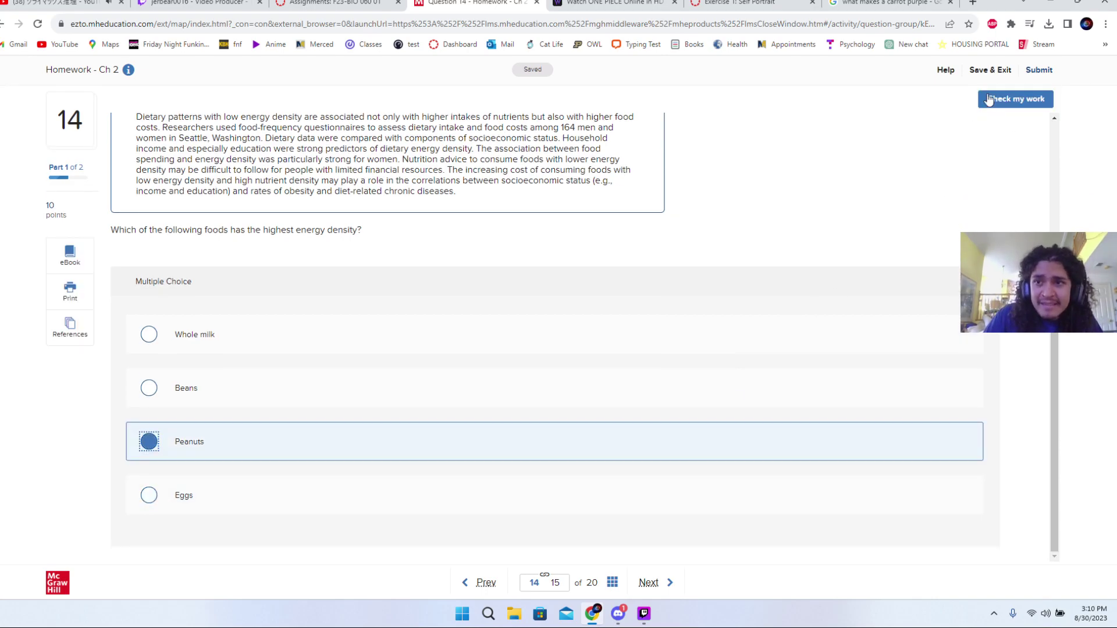
left_click(1002, 100)
left_click(989, 128)
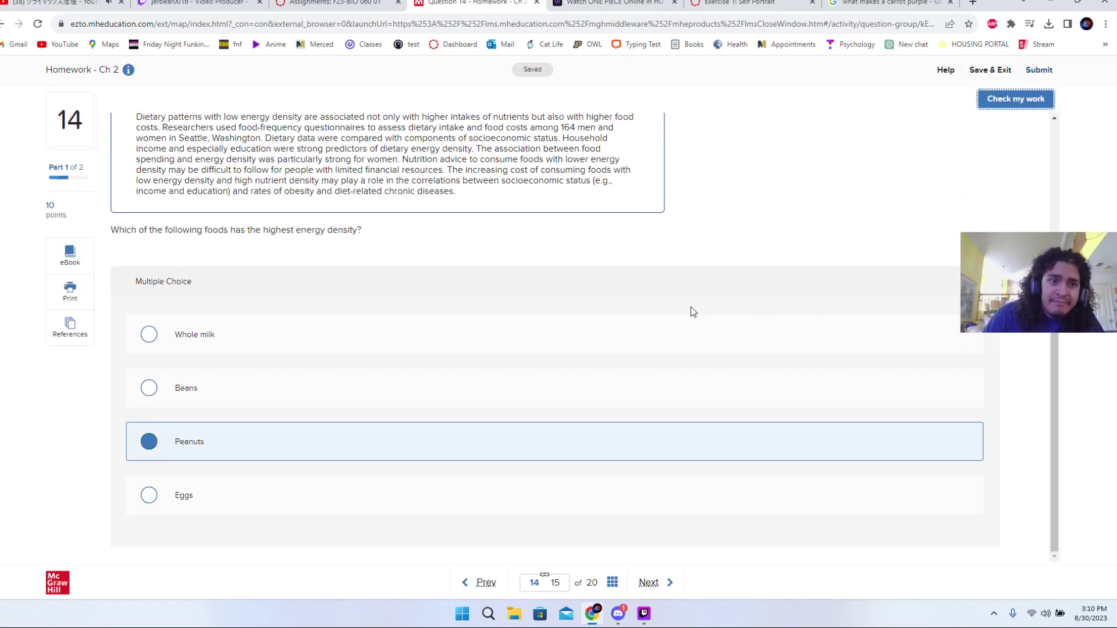
left_click(665, 582)
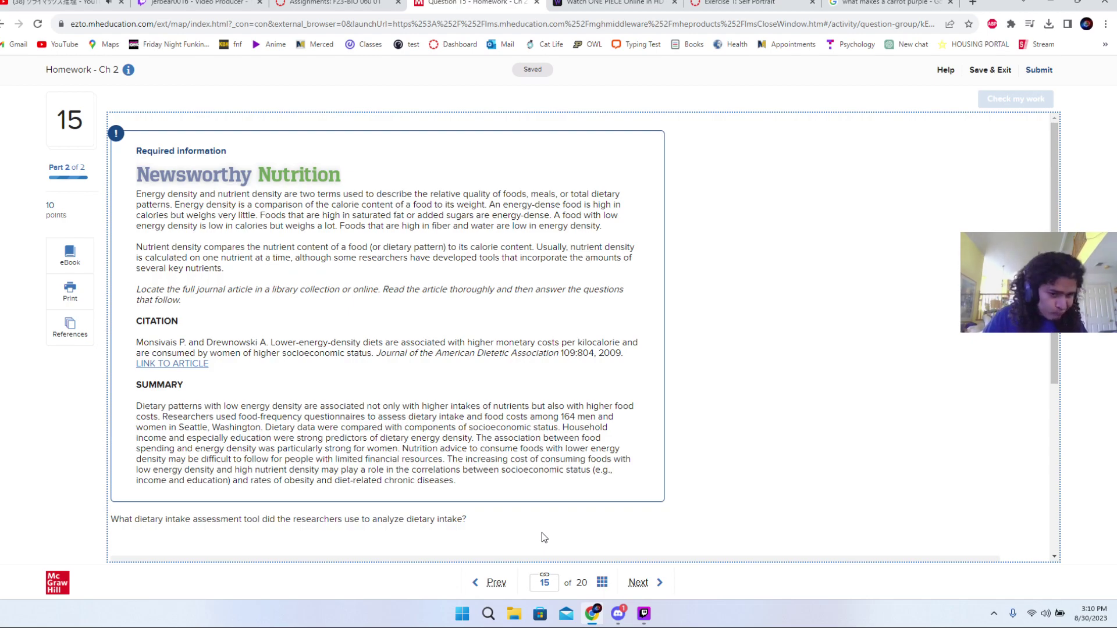
- Read through Question 15 and tentatively choose Calorimetry
scroll(542, 533, "down", 5)
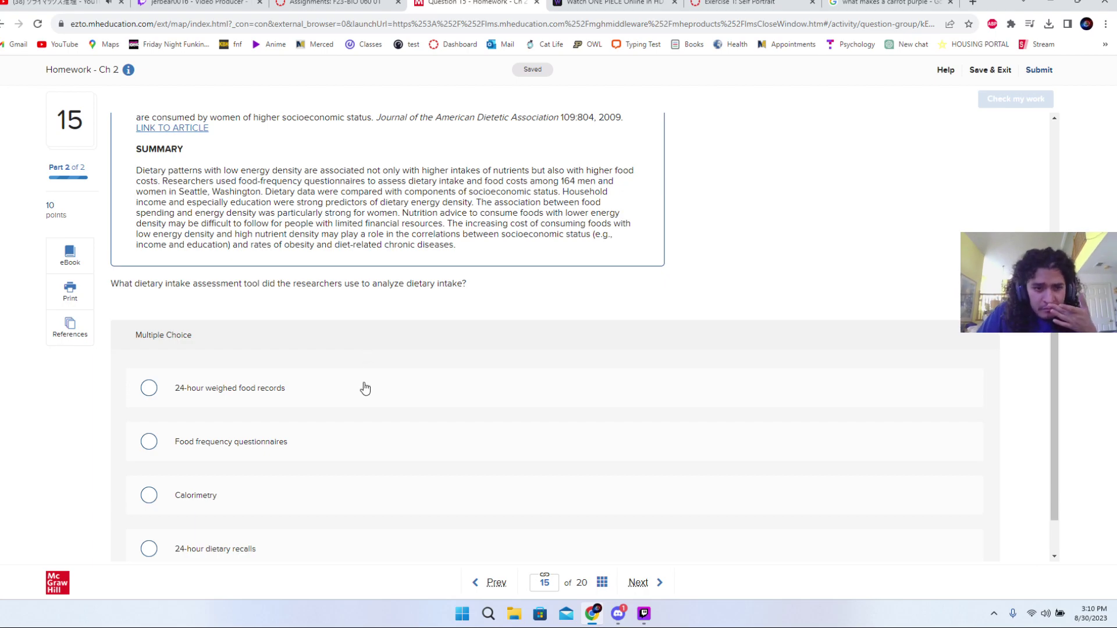
scroll(365, 388, "down", 1)
scroll(363, 388, "down", 1)
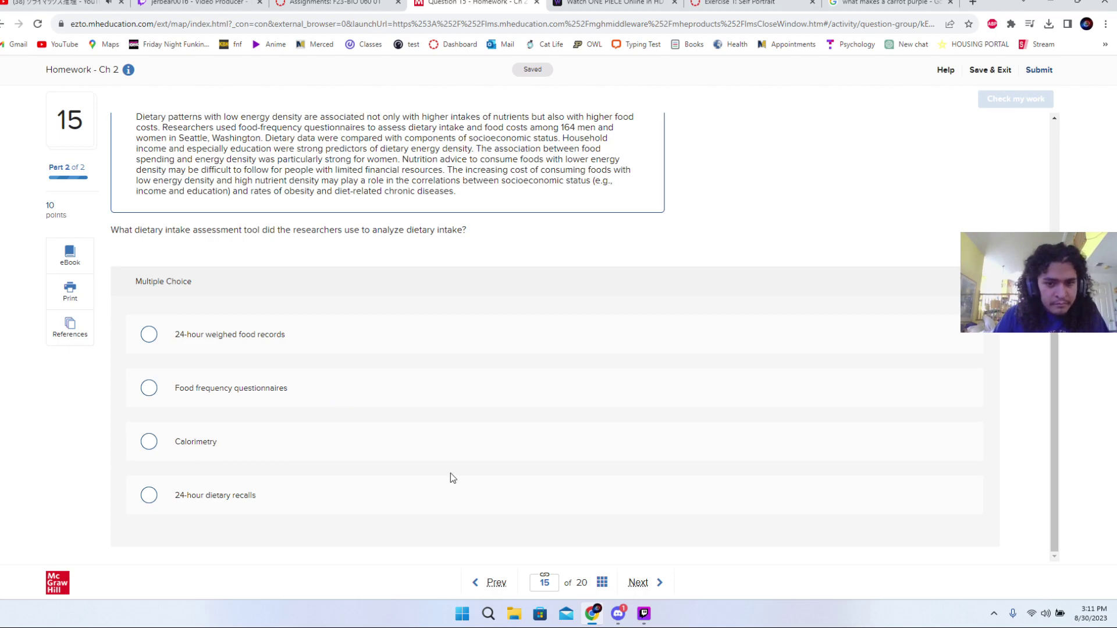
left_click(307, 452)
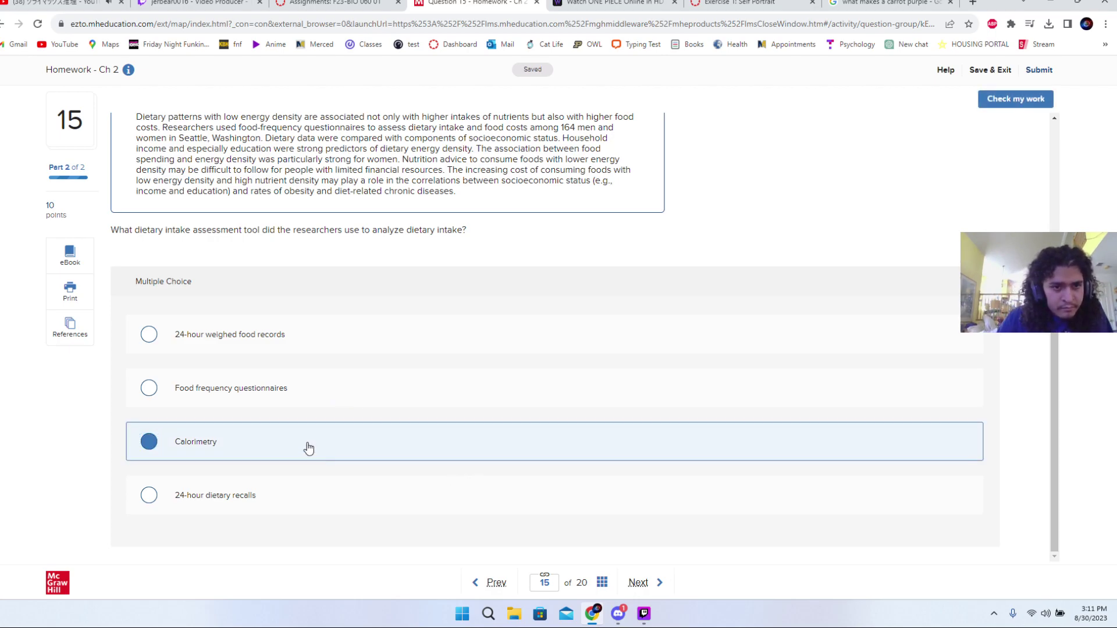
scroll(313, 407, "up", 3)
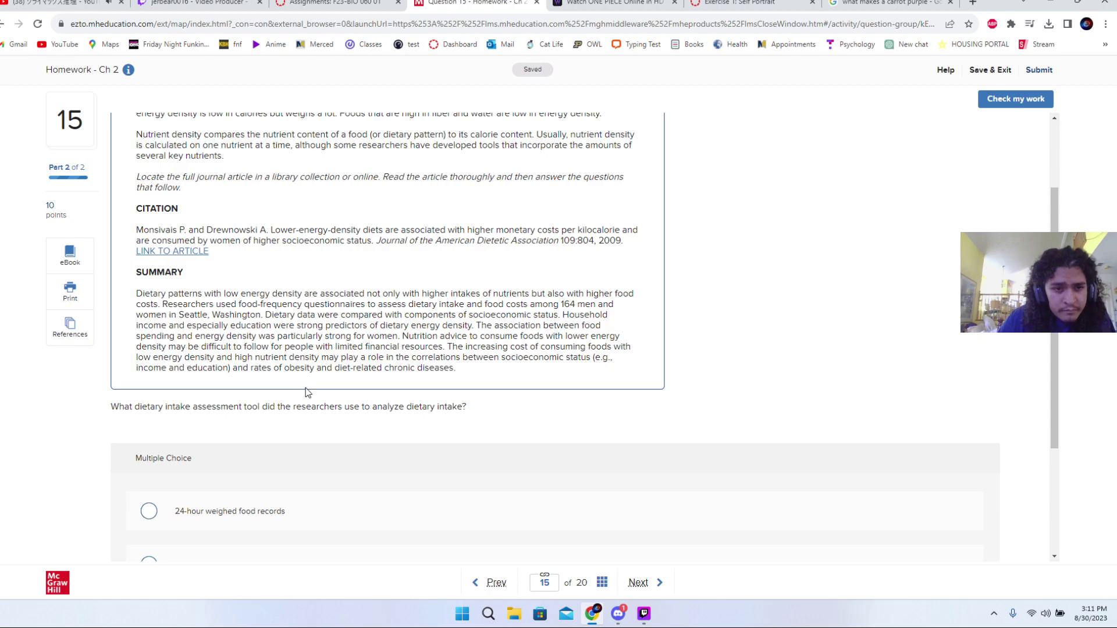
scroll(307, 392, "up", 2)
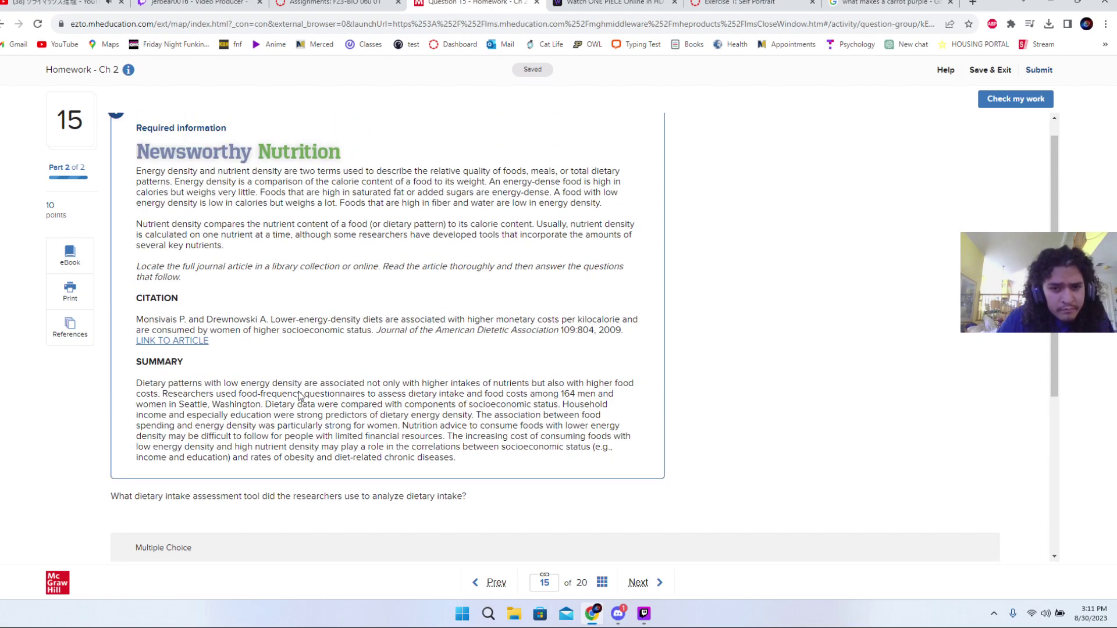
scroll(300, 396, "up", 1)
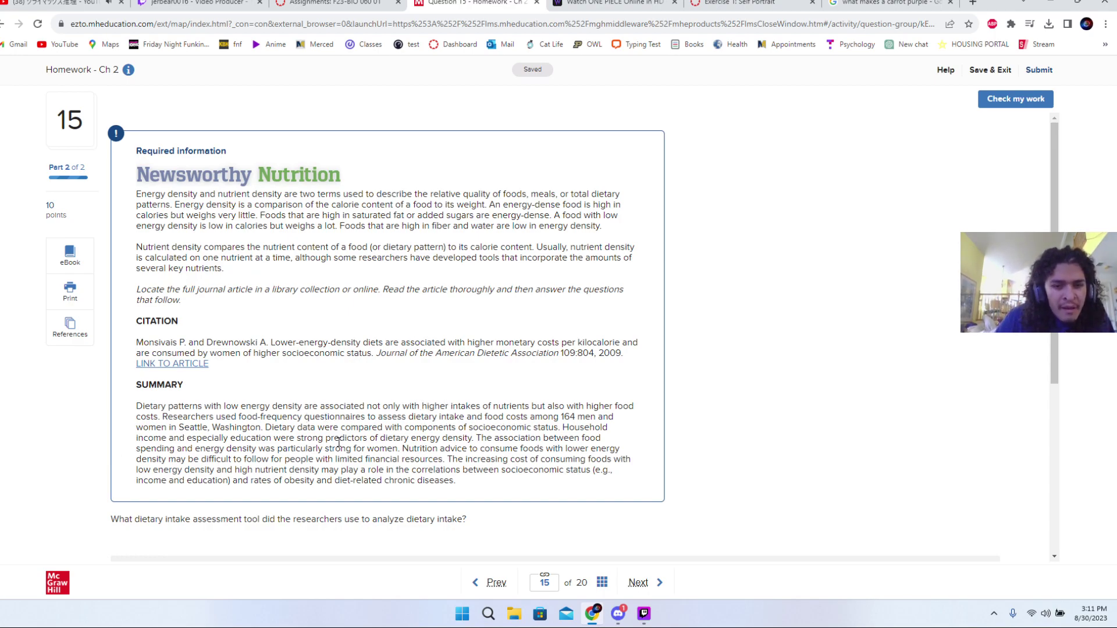
scroll(439, 458, "down", 4)
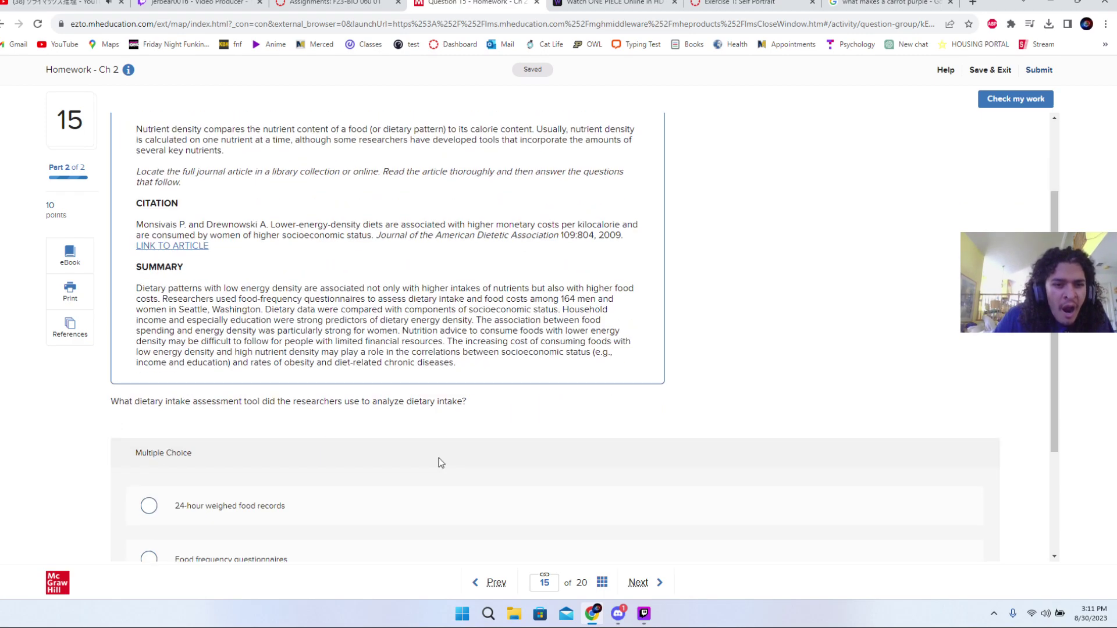
scroll(439, 458, "down", 1)
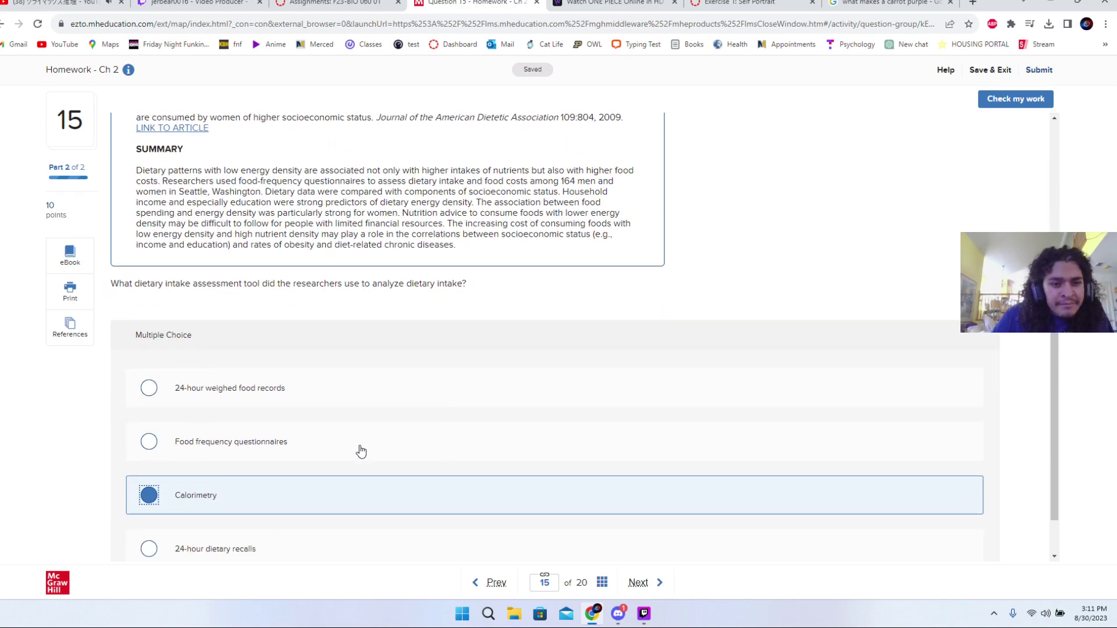
scroll(359, 451, "down", 1)
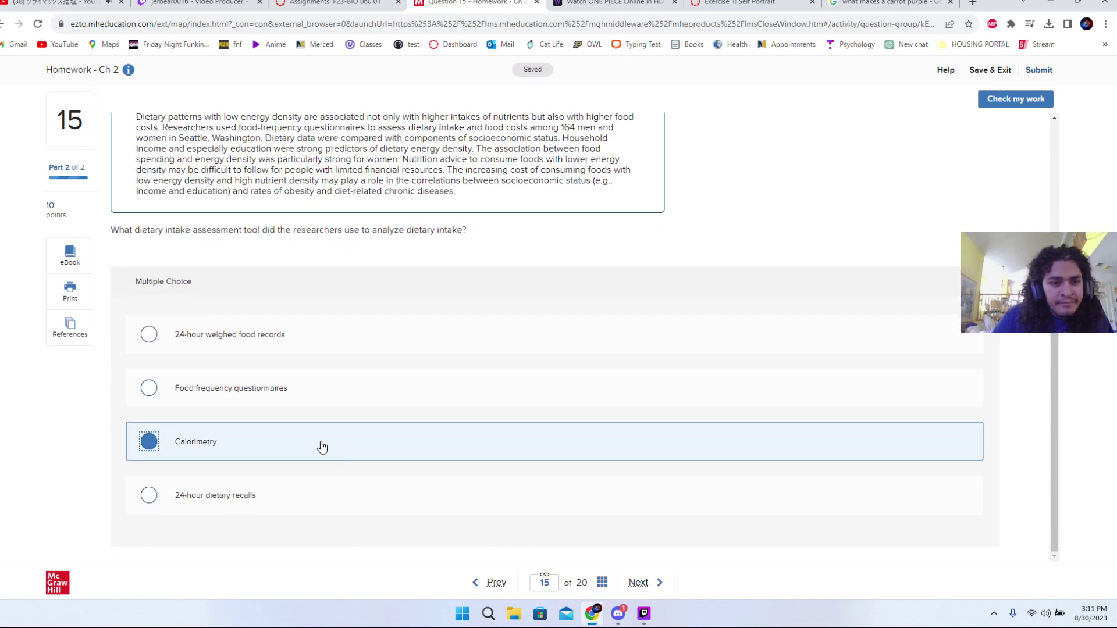
- Change the answer to Food frequency questionnaires, confirm it, and advance to Question 16
left_click(295, 388)
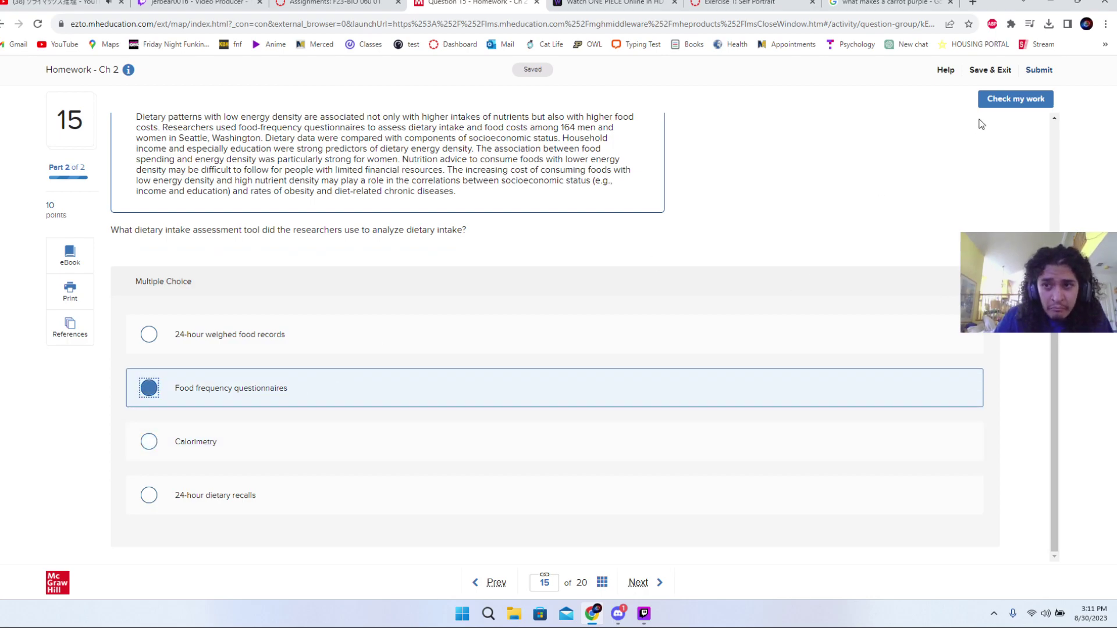
left_click(996, 102)
left_click(992, 132)
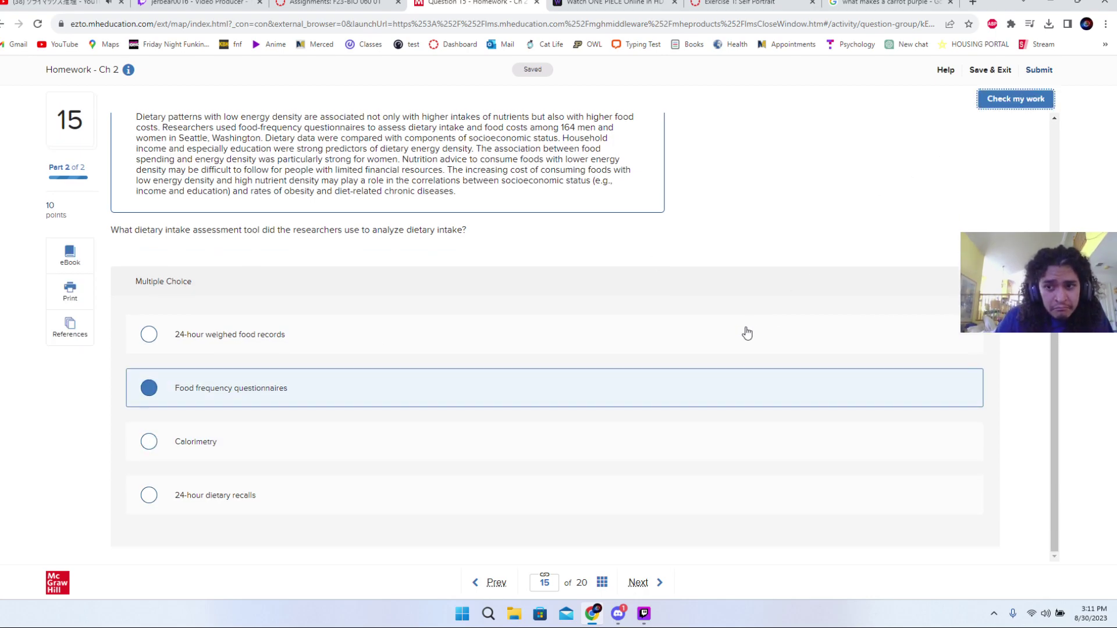
left_click(646, 583)
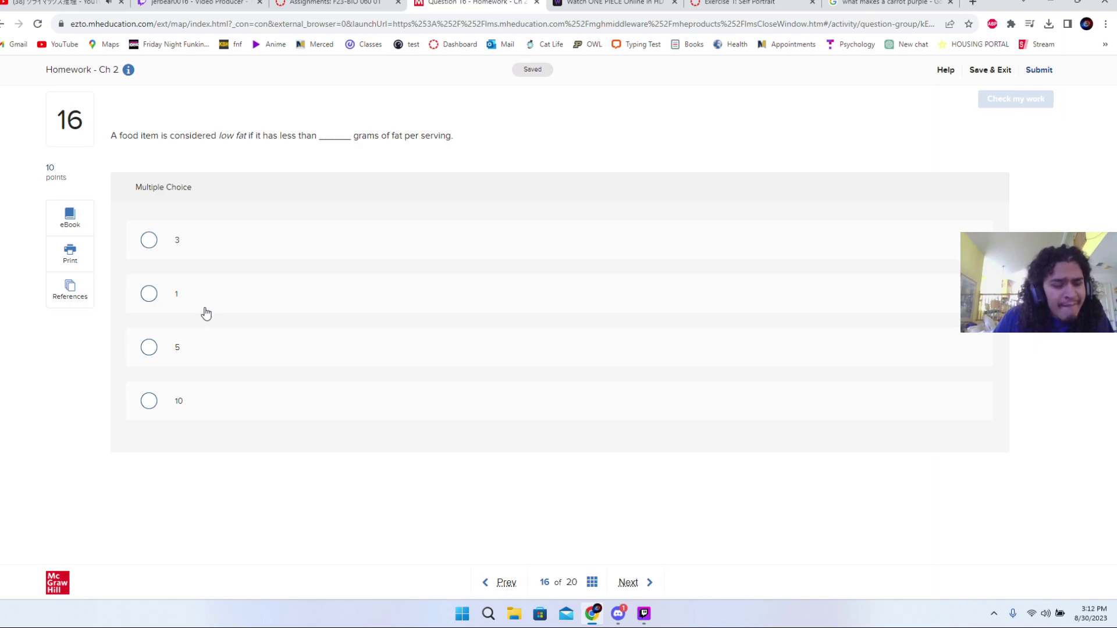
- Check 5, 10 and 1 grams as the low-fat limit for Question 16
left_click(188, 341)
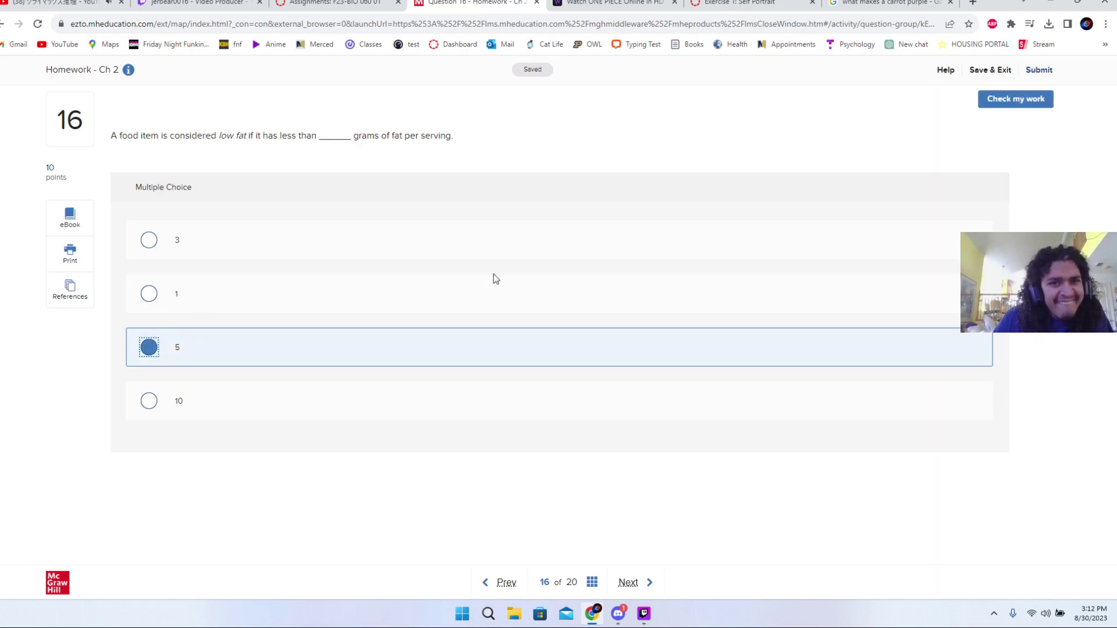
left_click(1004, 106)
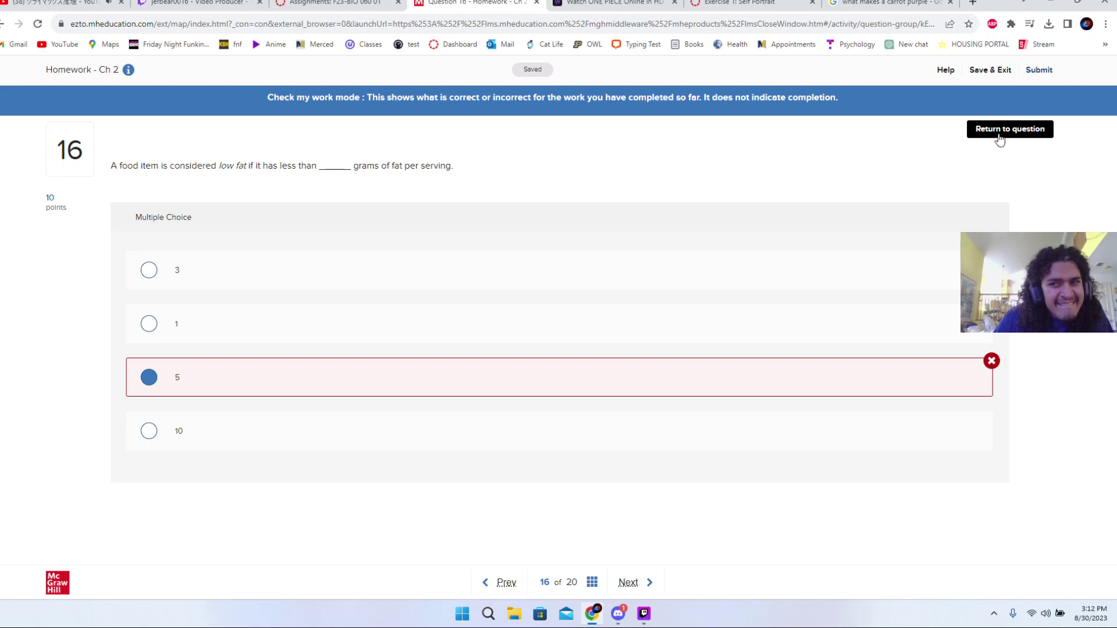
left_click(999, 140)
left_click(411, 409)
left_click(998, 102)
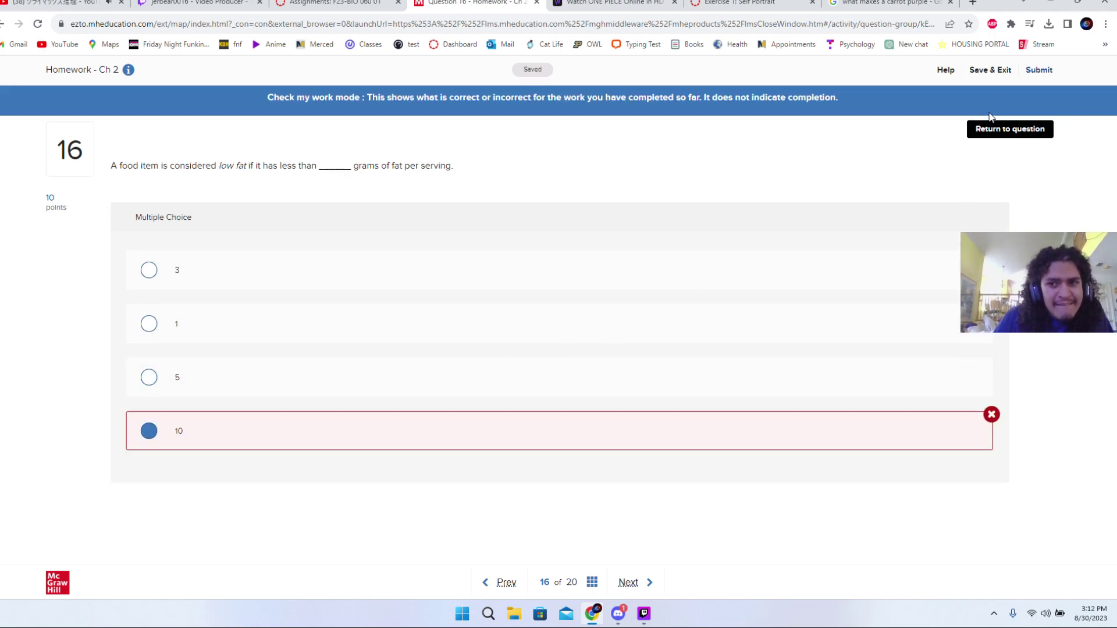
left_click(989, 135)
left_click(585, 291)
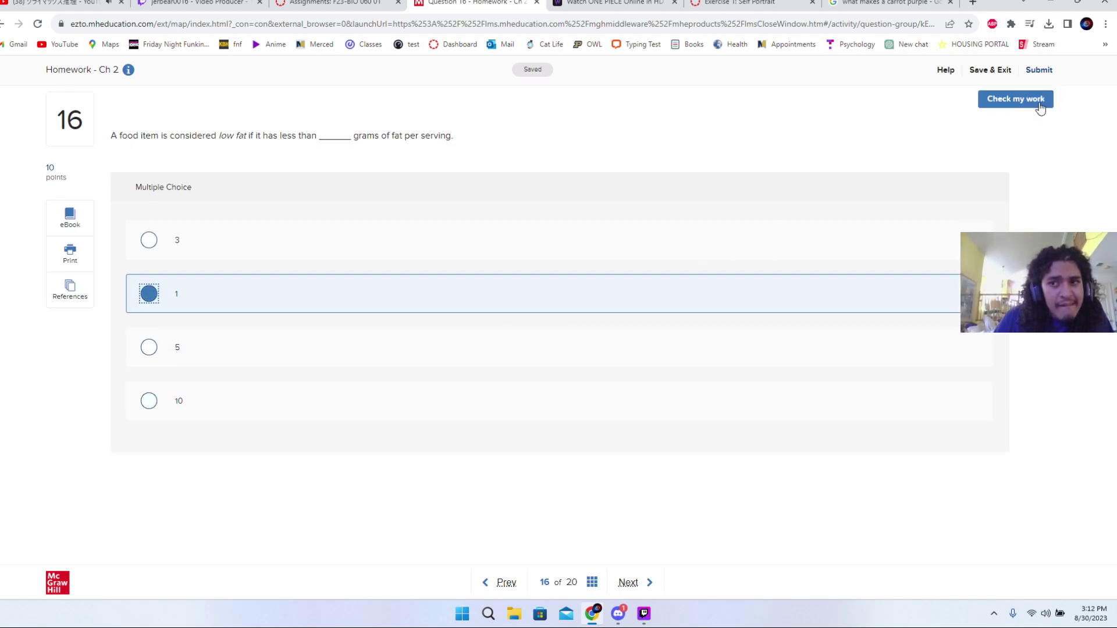
left_click(1040, 109)
left_click(1021, 131)
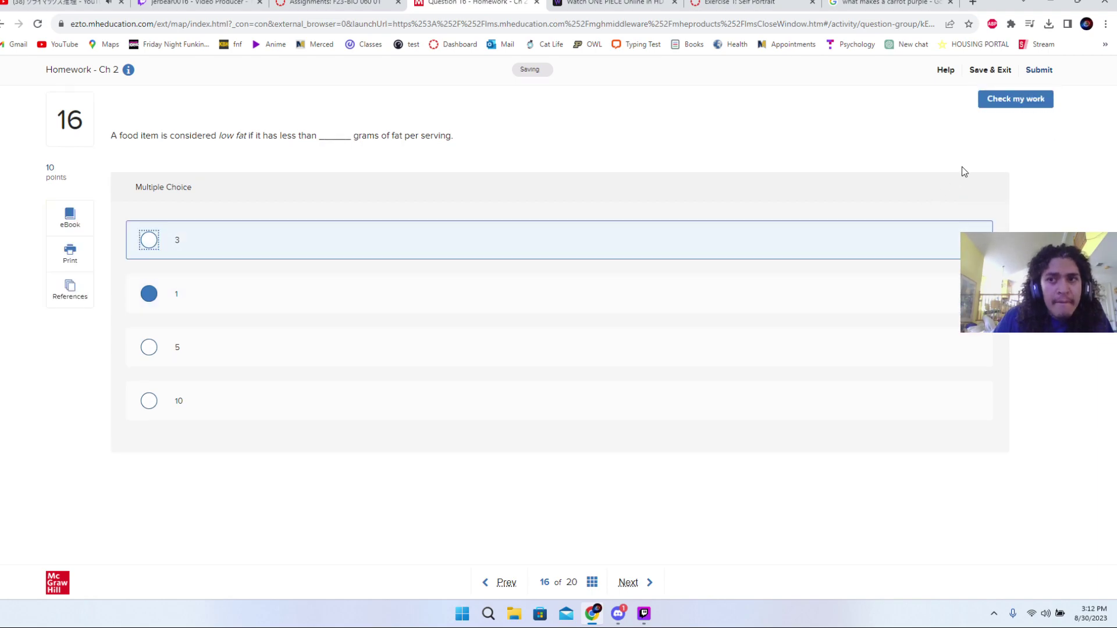
- Settle on 3 grams, advance to Question 17, and place Potato chips in medium/high density
key("space")
left_click(1011, 102)
left_click(1003, 136)
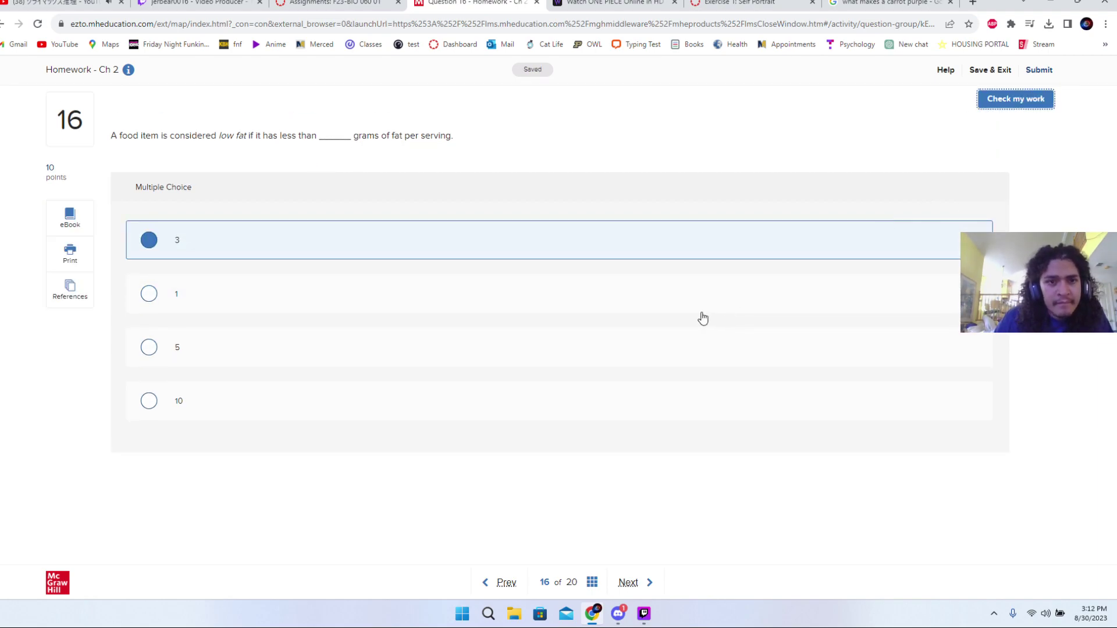
left_click(629, 582)
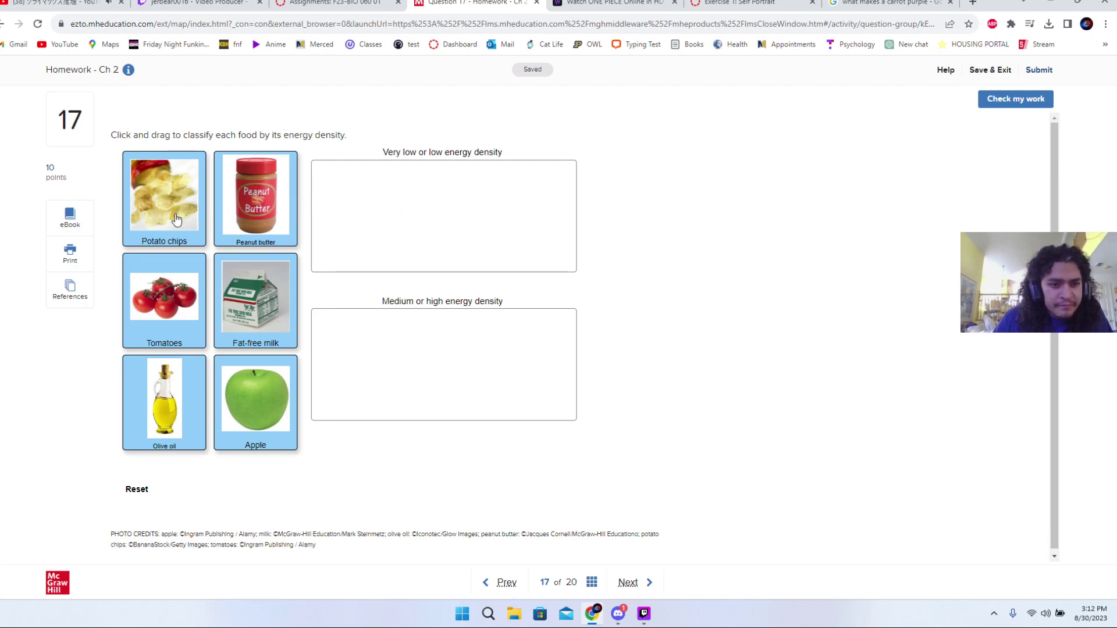
left_click_drag(177, 219, 355, 361)
- Sort Olive oil, Tomatoes, Apple, Fat-free milk and Peanut butter into density boxes and check
left_click_drag(178, 395, 372, 367)
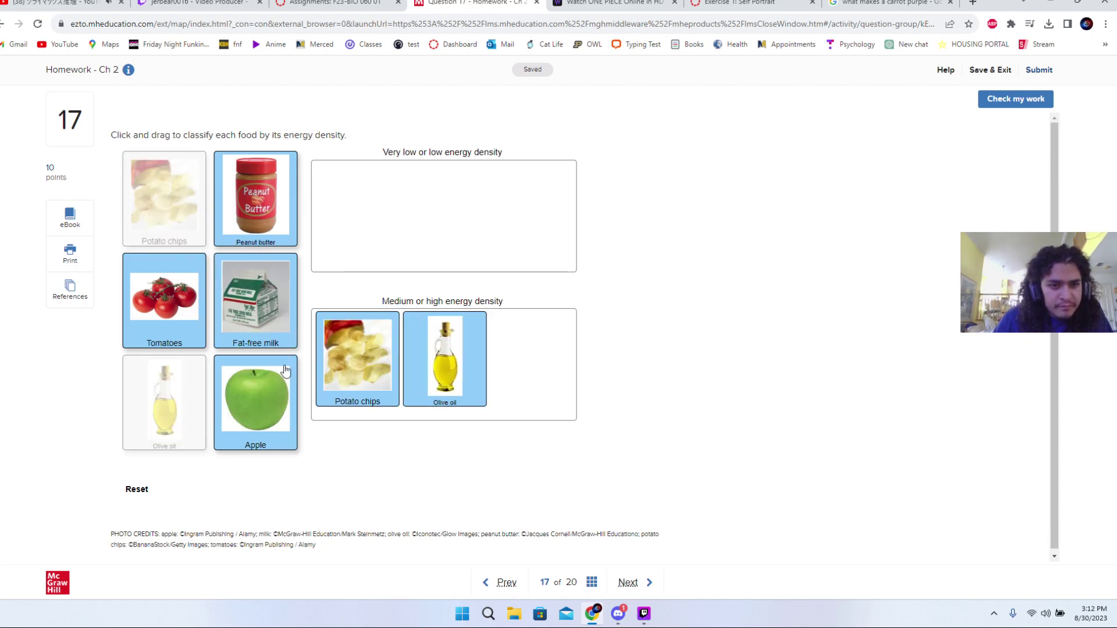
left_click_drag(265, 361, 357, 204)
left_click_drag(164, 300, 360, 210)
left_click_drag(256, 300, 501, 381)
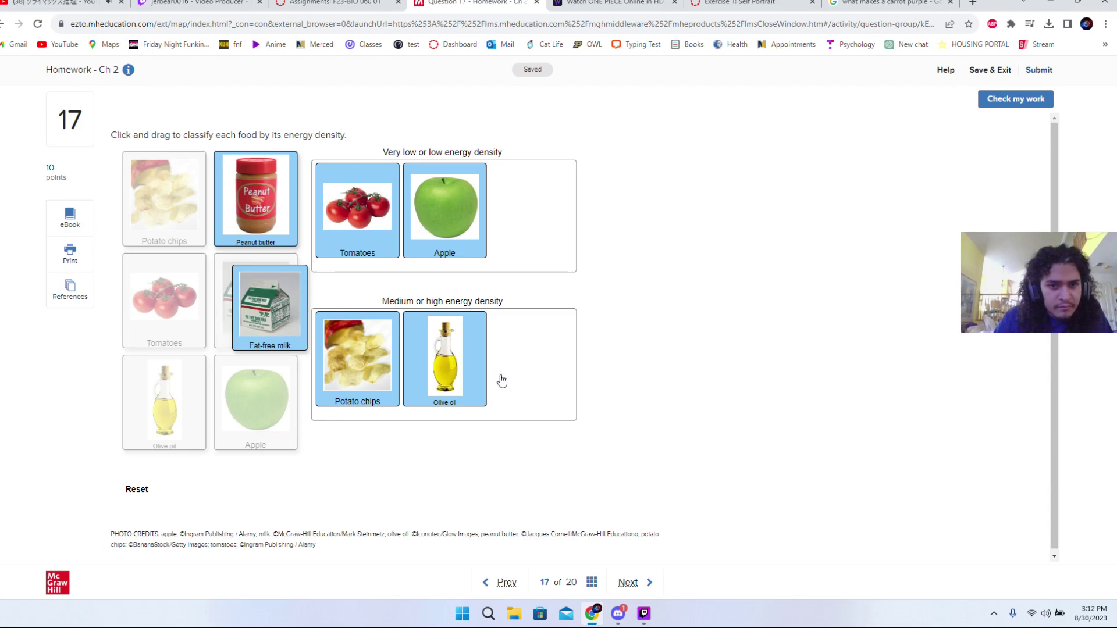
left_click_drag(299, 223, 576, 260)
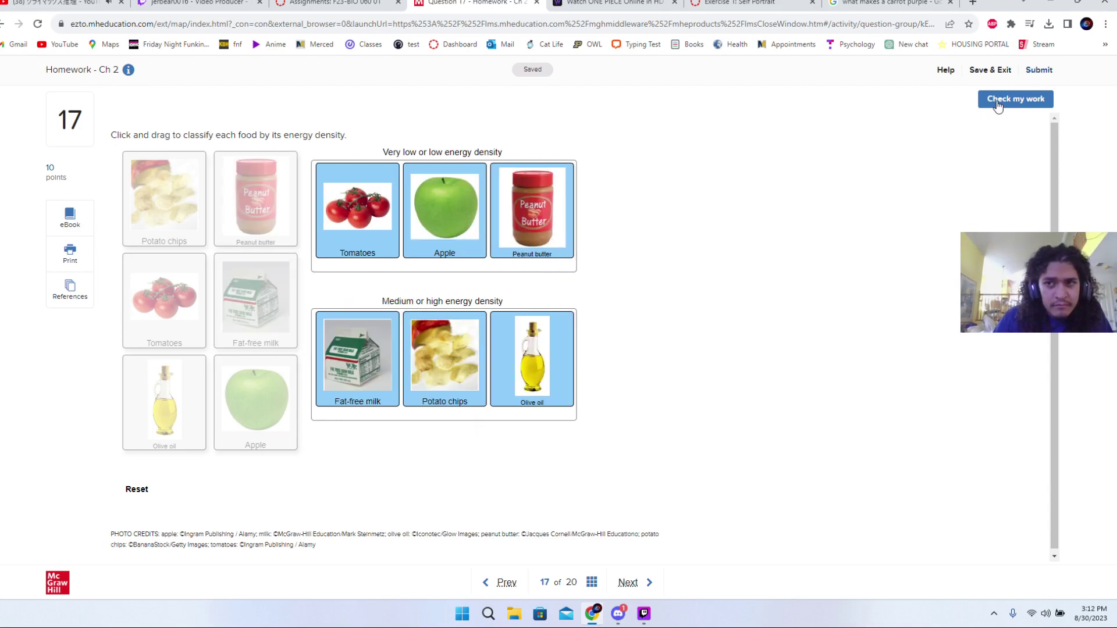
left_click(1015, 99)
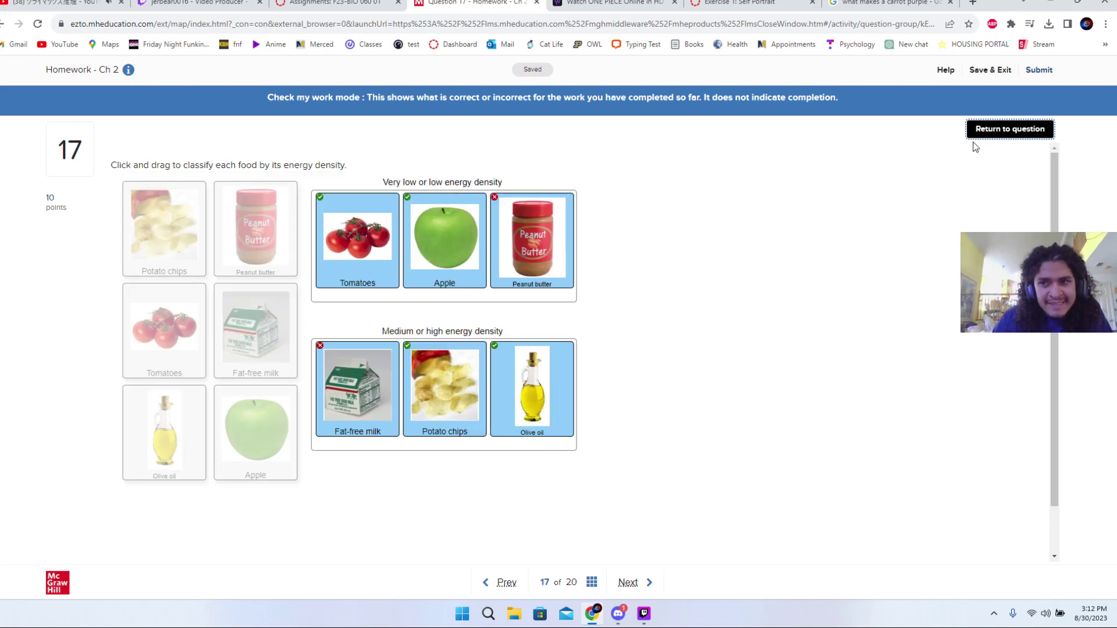
- Swap Peanut butter to medium/high and Fat-free milk to low density, then recheck
left_click(991, 134)
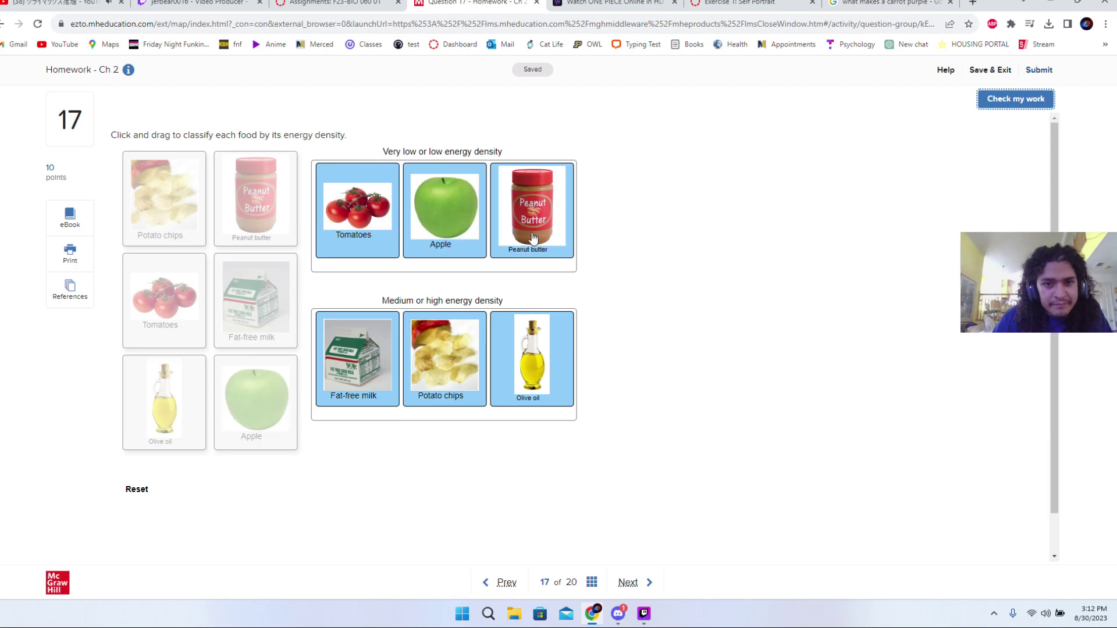
left_click_drag(499, 251, 256, 198)
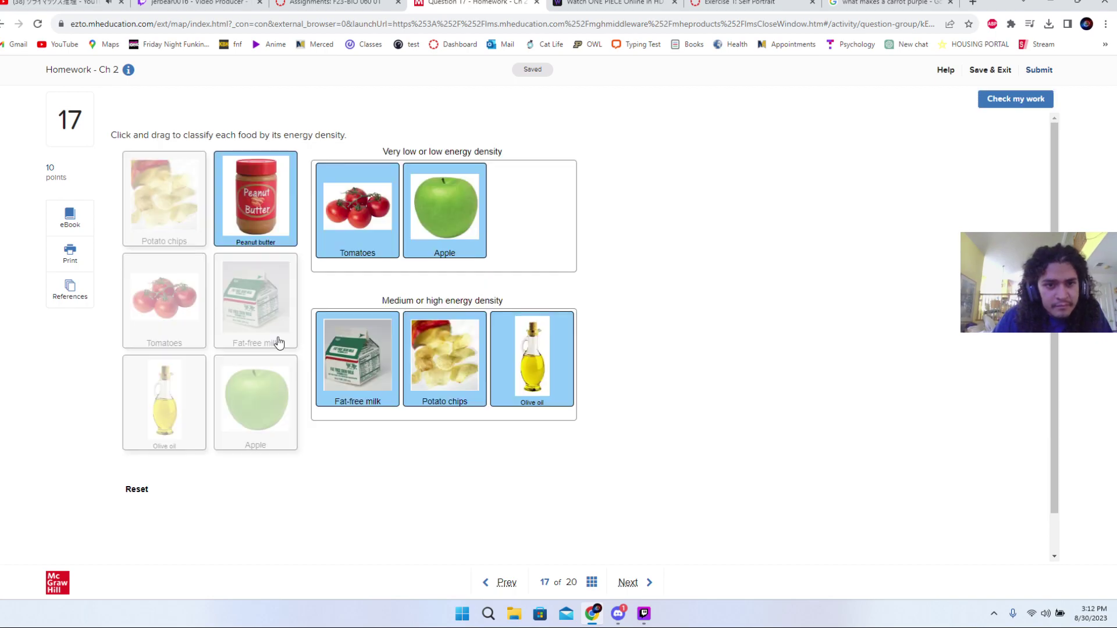
left_click_drag(357, 358, 256, 299)
left_click_drag(256, 198, 408, 360)
left_click_drag(294, 335, 576, 257)
left_click(993, 97)
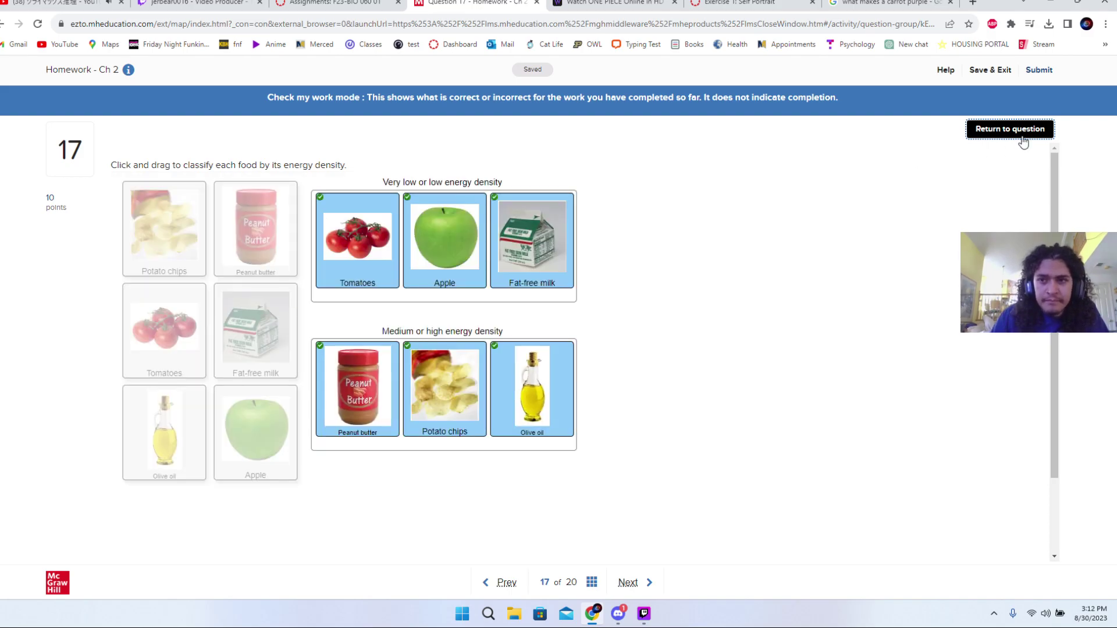
left_click(1019, 134)
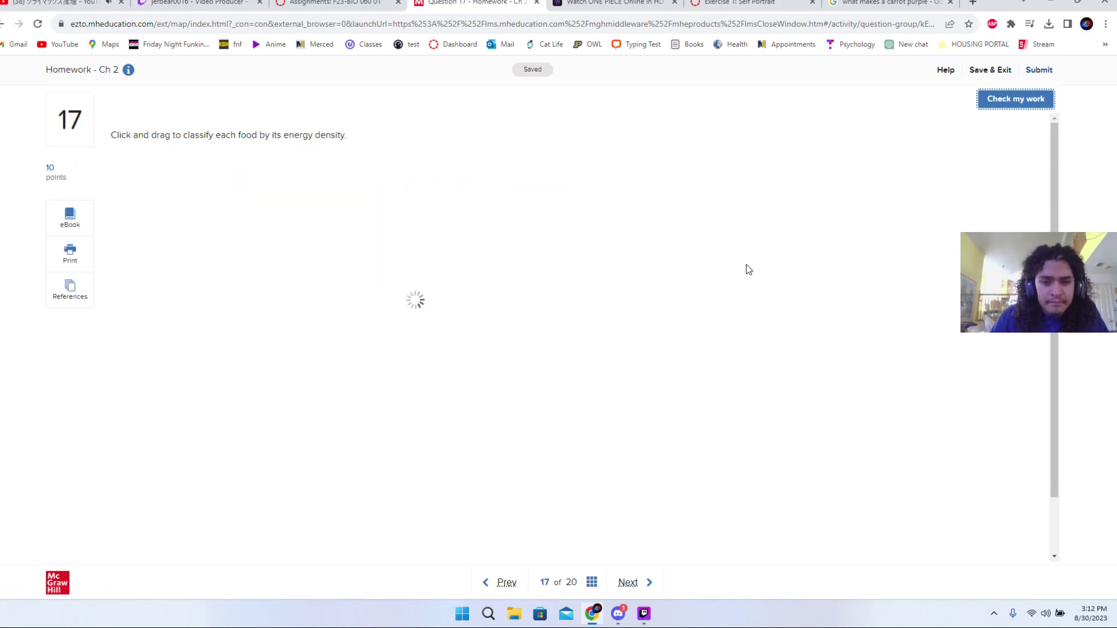
scroll(746, 267, "down", 1)
- Read the Ask the RDN passage, answer True on cisgender nutrition needs, and go to Question 19
left_click(628, 582)
left_click(638, 585)
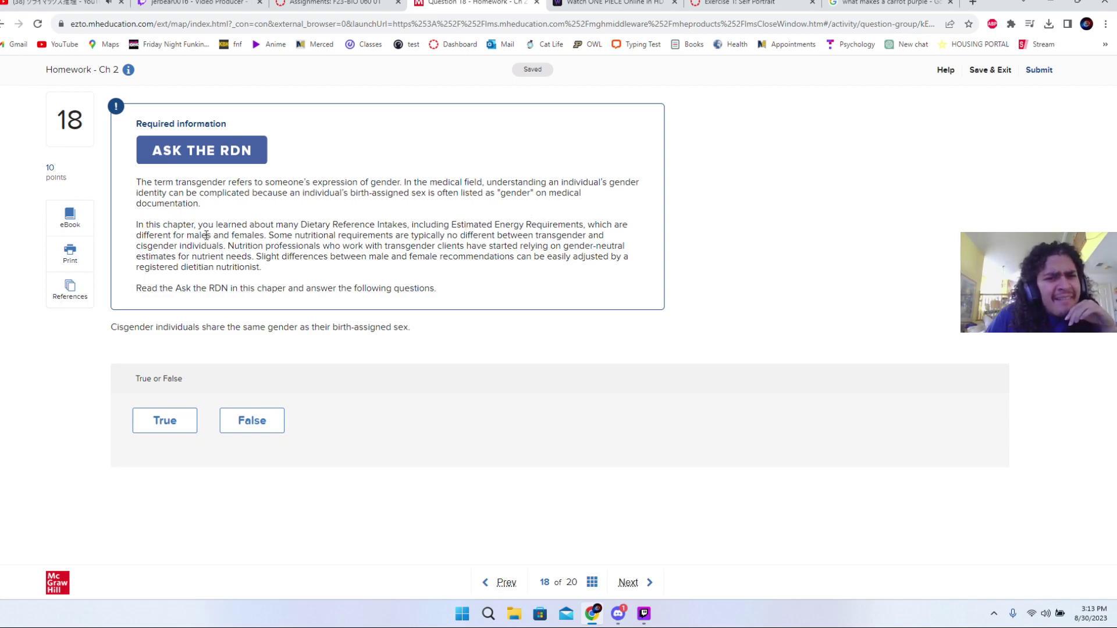
left_click_drag(273, 235, 495, 257)
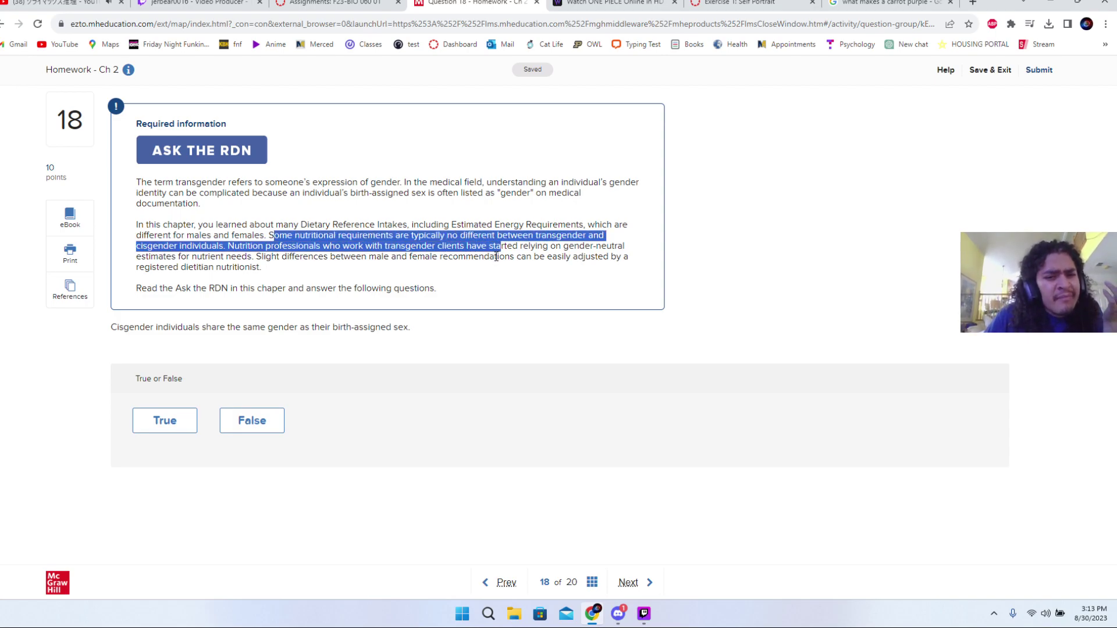
left_click(496, 257)
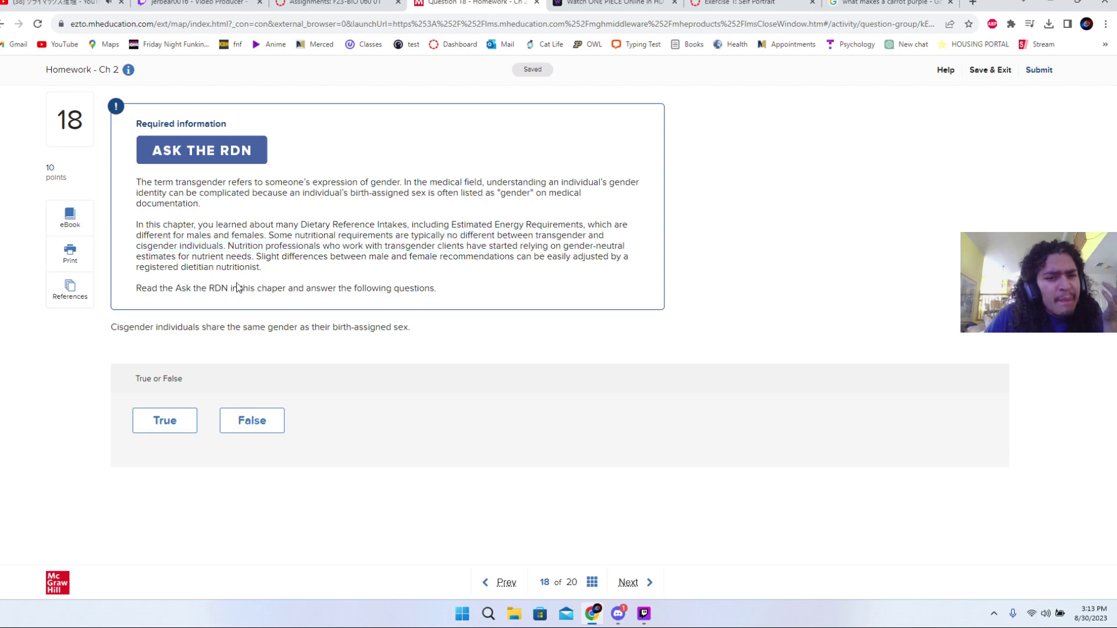
left_click(163, 421)
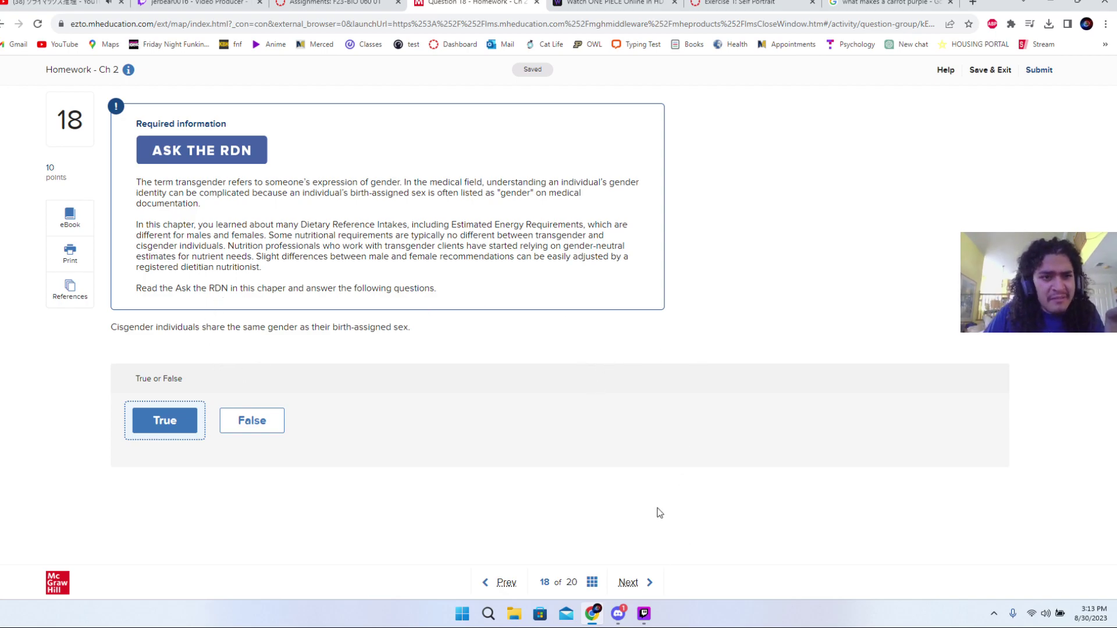
left_click(628, 583)
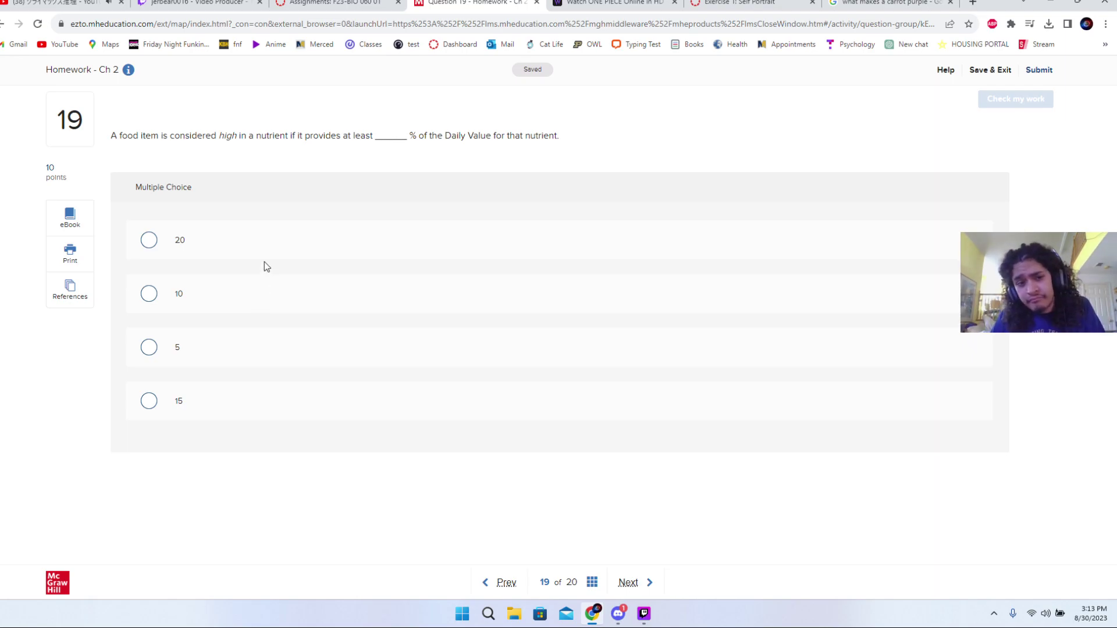
- Try 10 percent, then answer 20 percent for the 'high' Daily Value question and advance
left_click(249, 294)
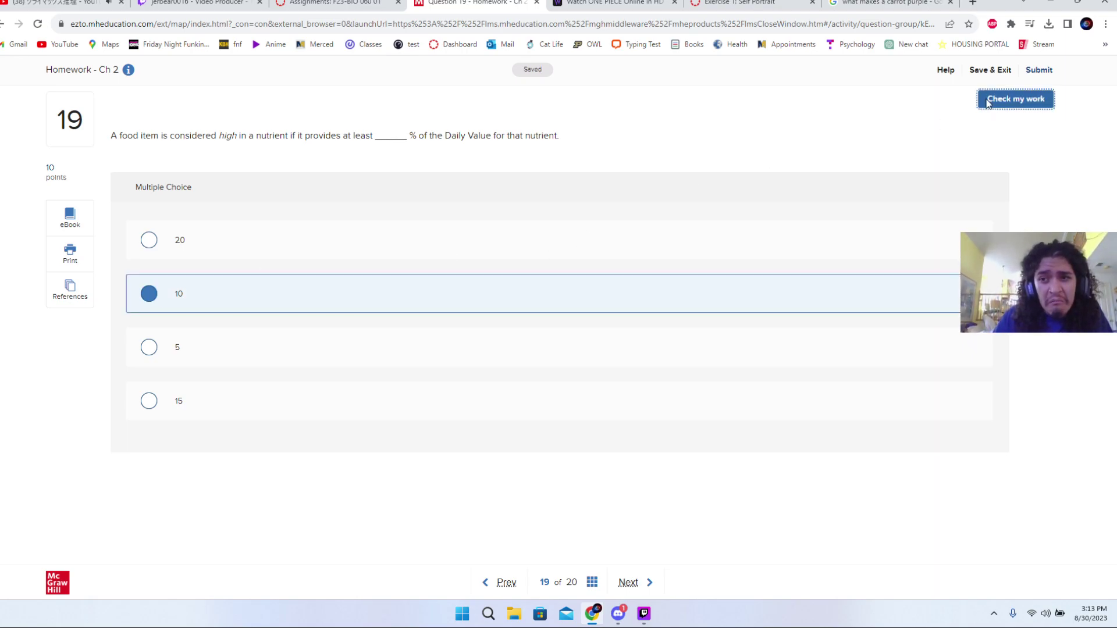
left_click(982, 100)
left_click(987, 128)
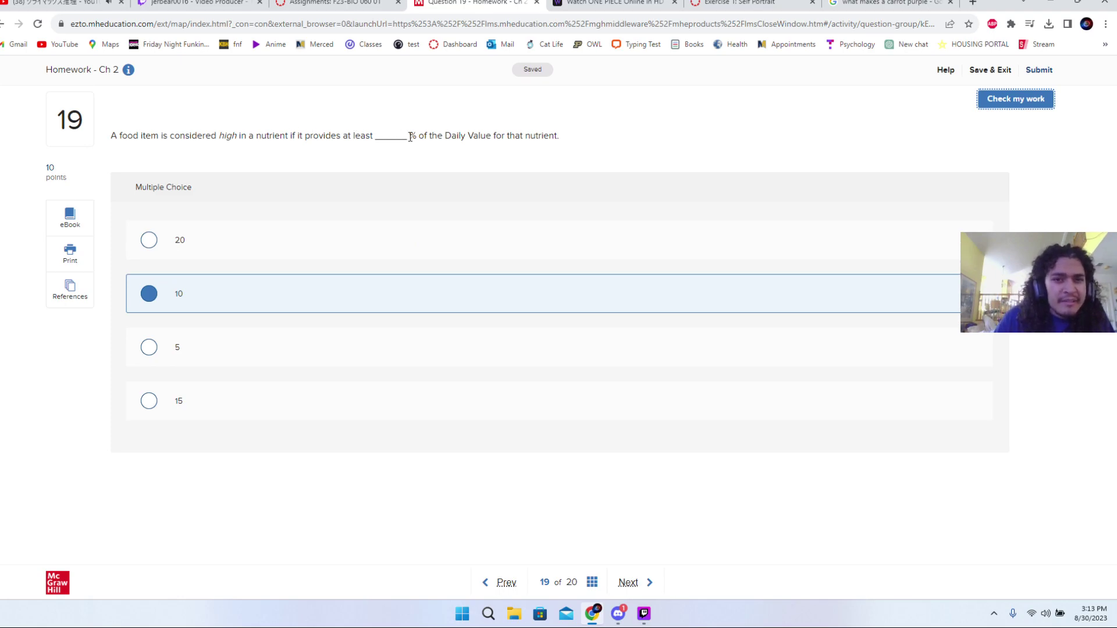
left_click(336, 228)
left_click(989, 102)
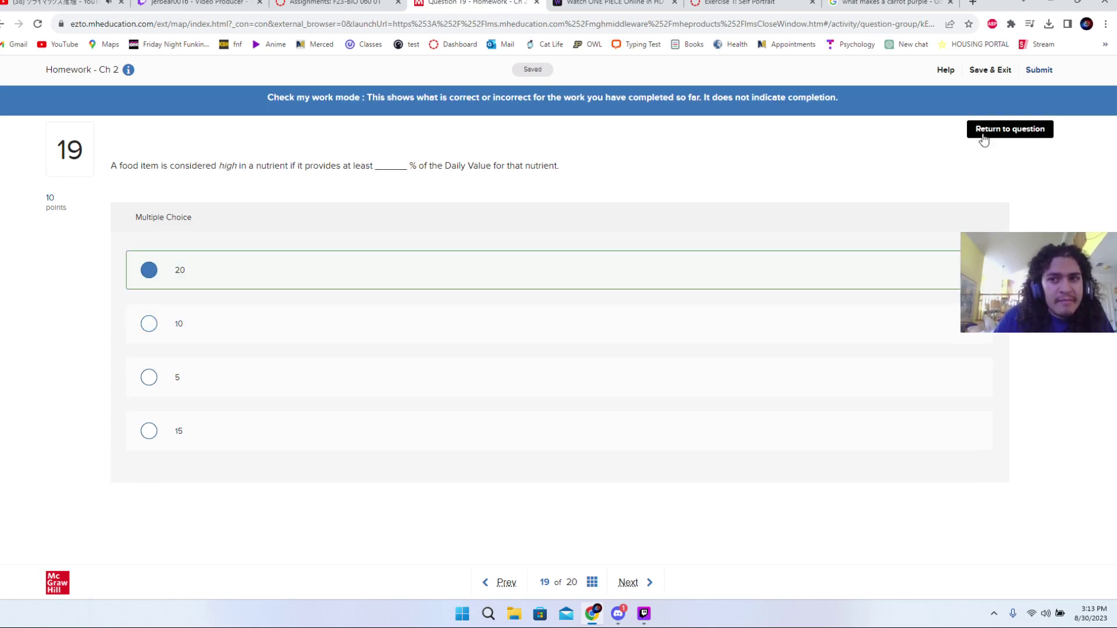
left_click(983, 137)
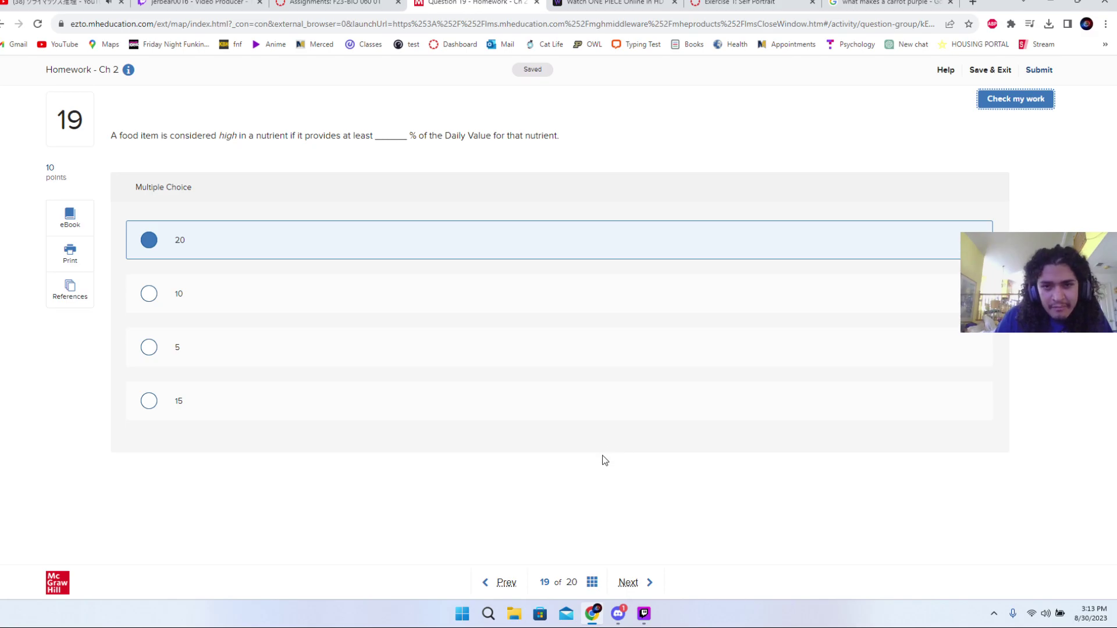
left_click(629, 583)
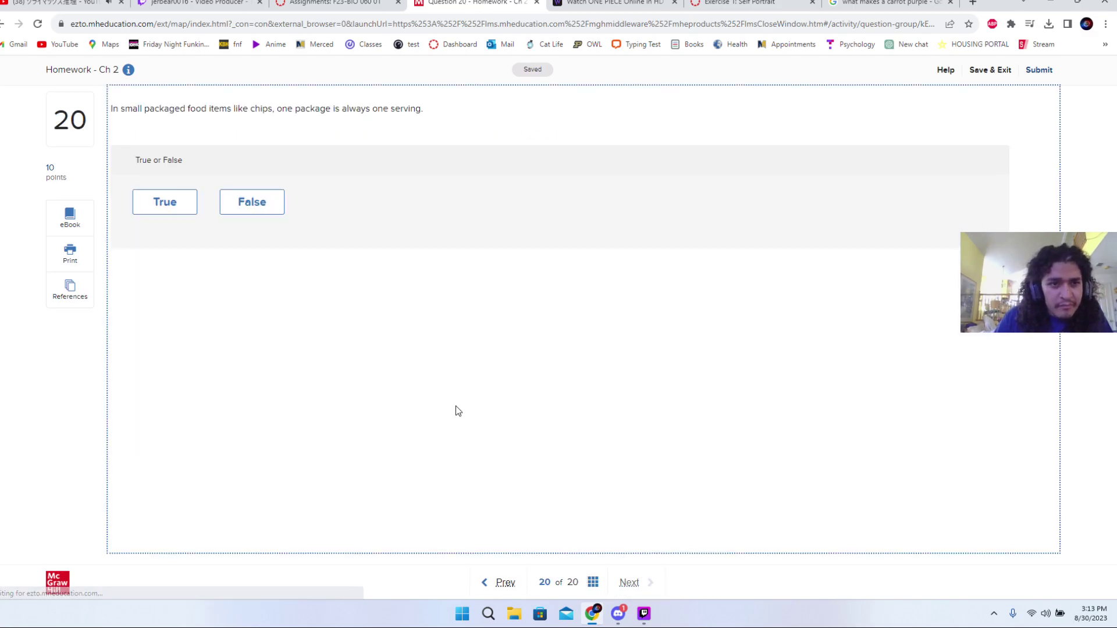
- Answer False that a single chip package is one serving, then start submitting
left_click_drag(112, 108, 315, 112)
left_click(347, 112)
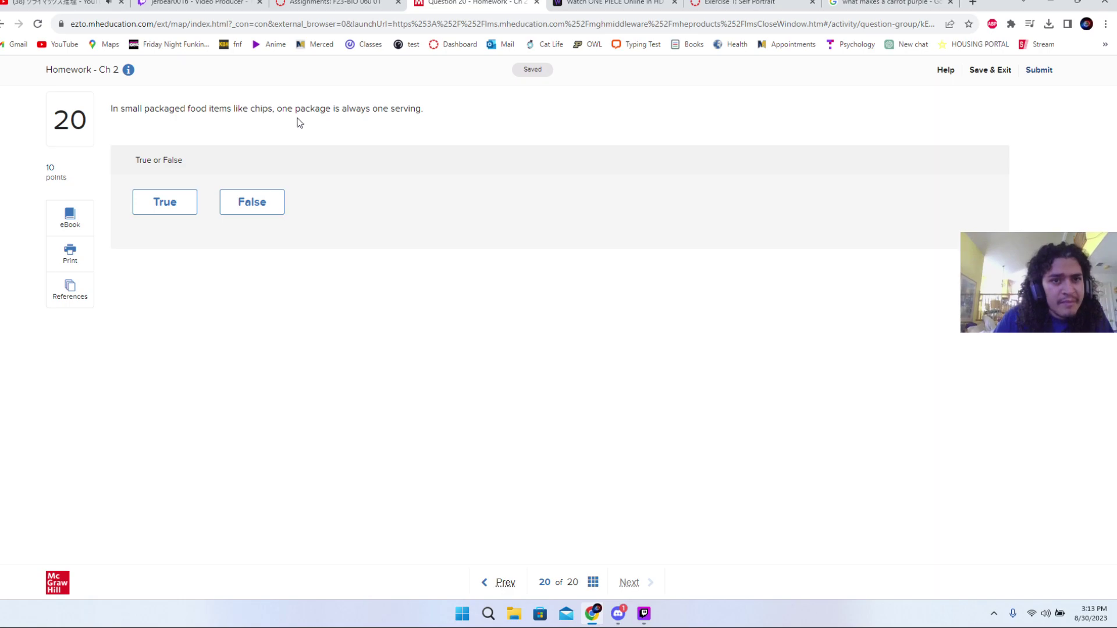
left_click(274, 201)
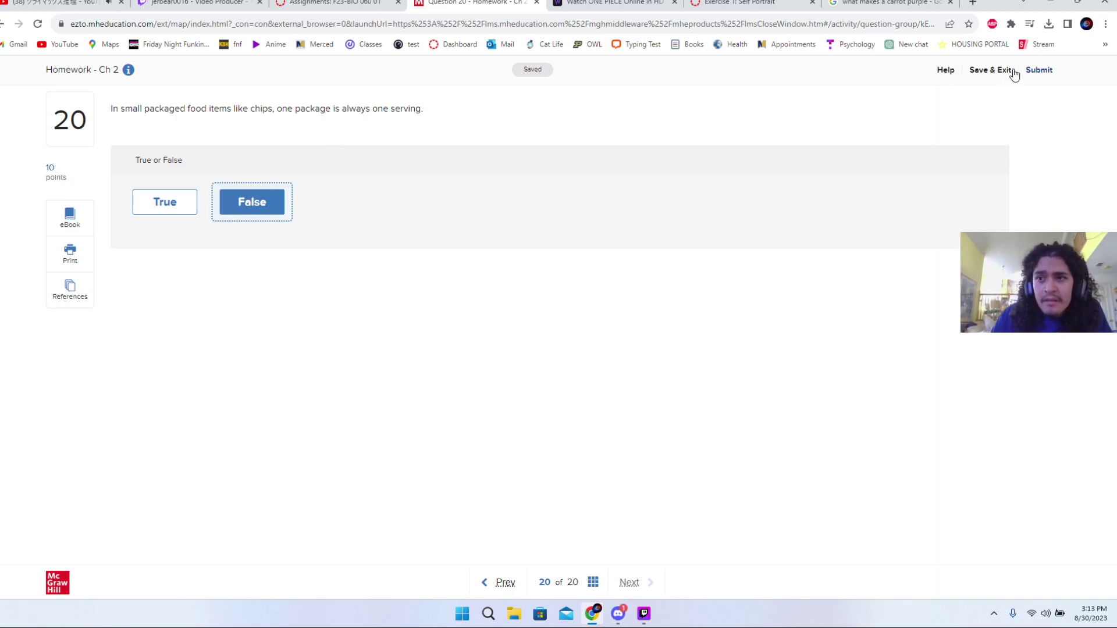
left_click(1039, 71)
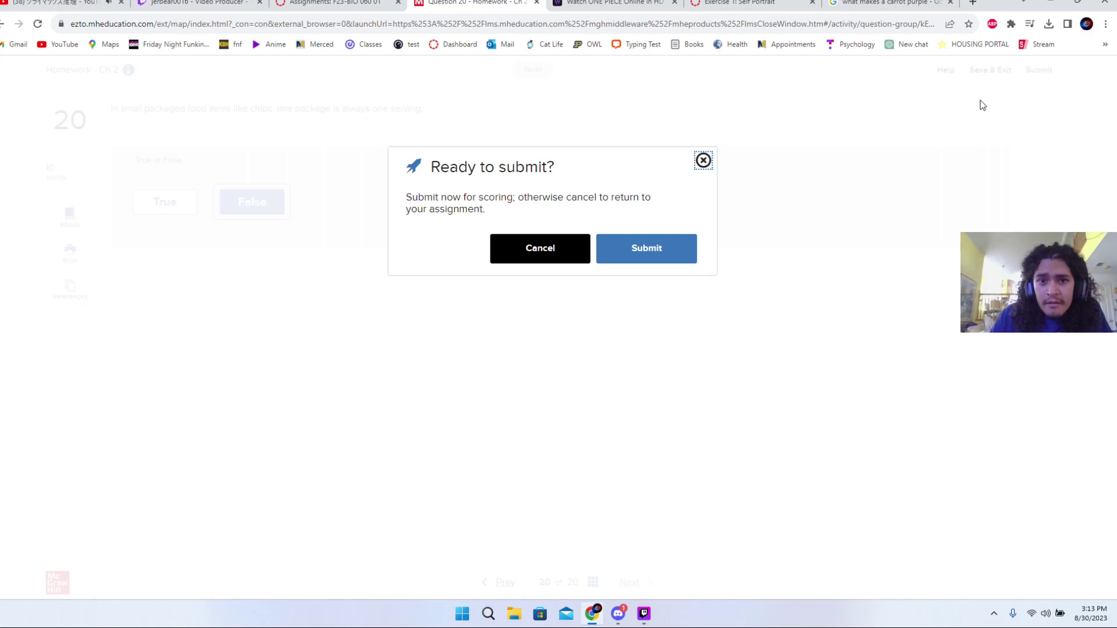
- Submit the homework for scoring and view the 200/200 results
left_click(683, 252)
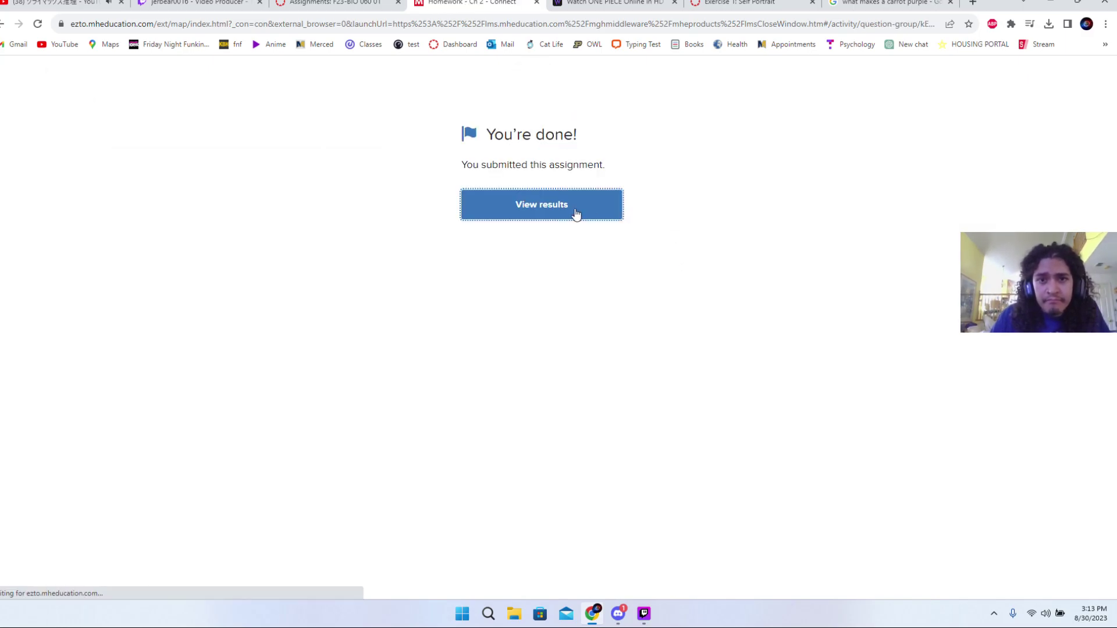
left_click(576, 213)
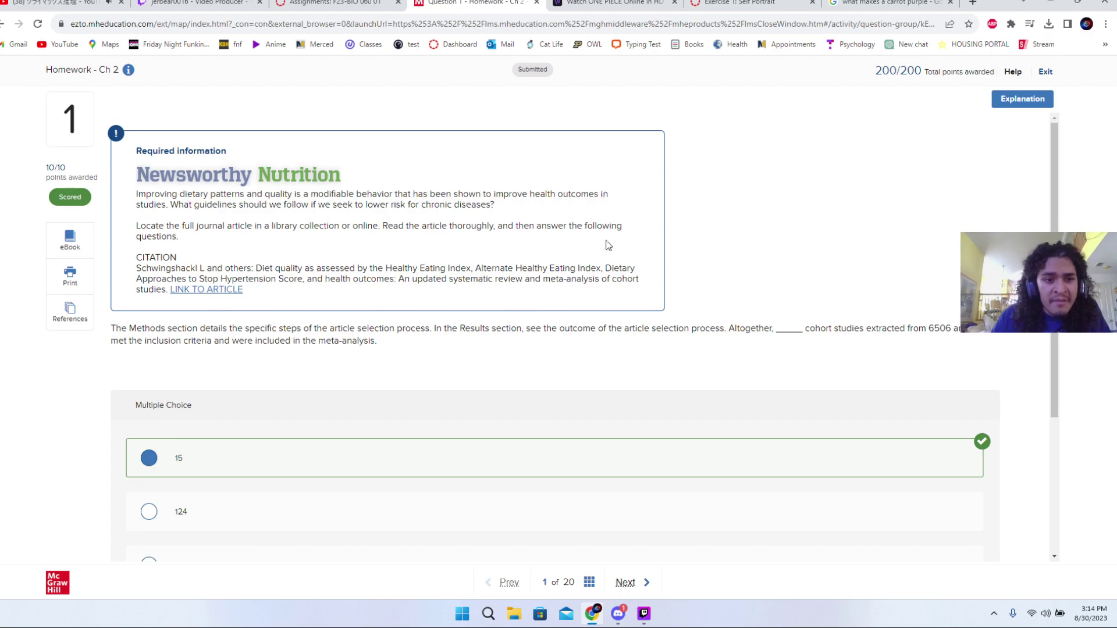
scroll(609, 303, "down", 3)
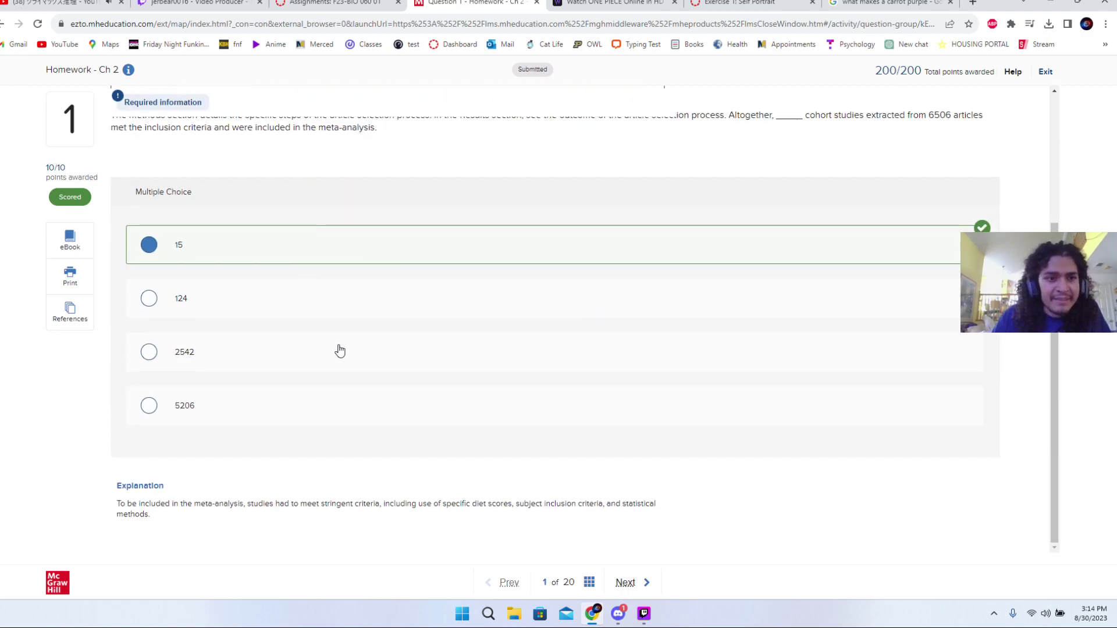
scroll(346, 358, "up", 4)
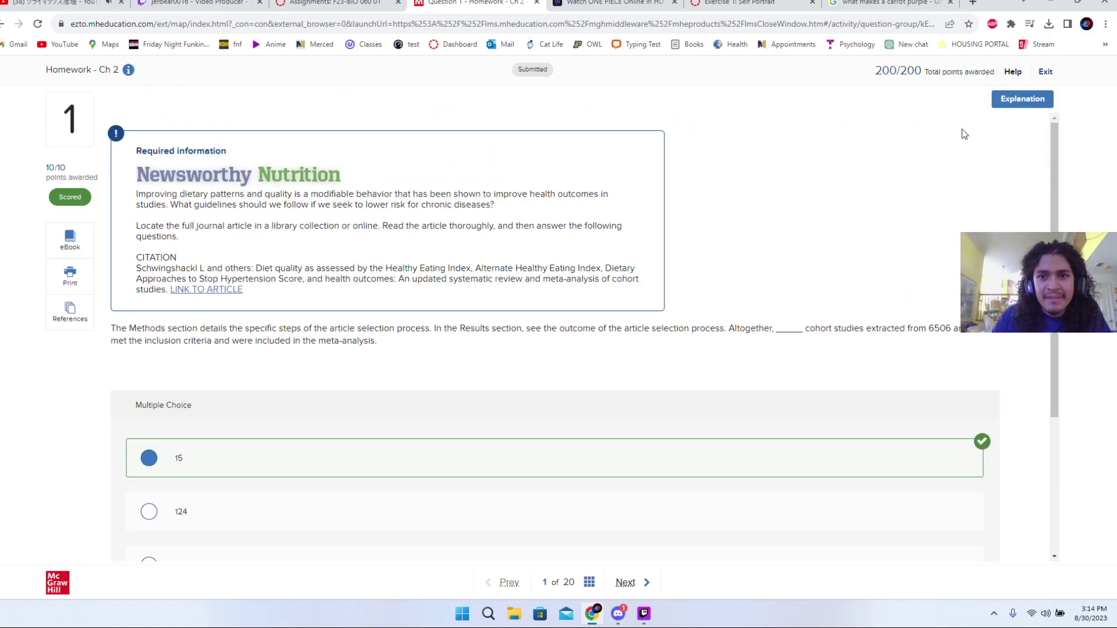
scroll(572, 381, "down", 3)
scroll(416, 368, "up", 4)
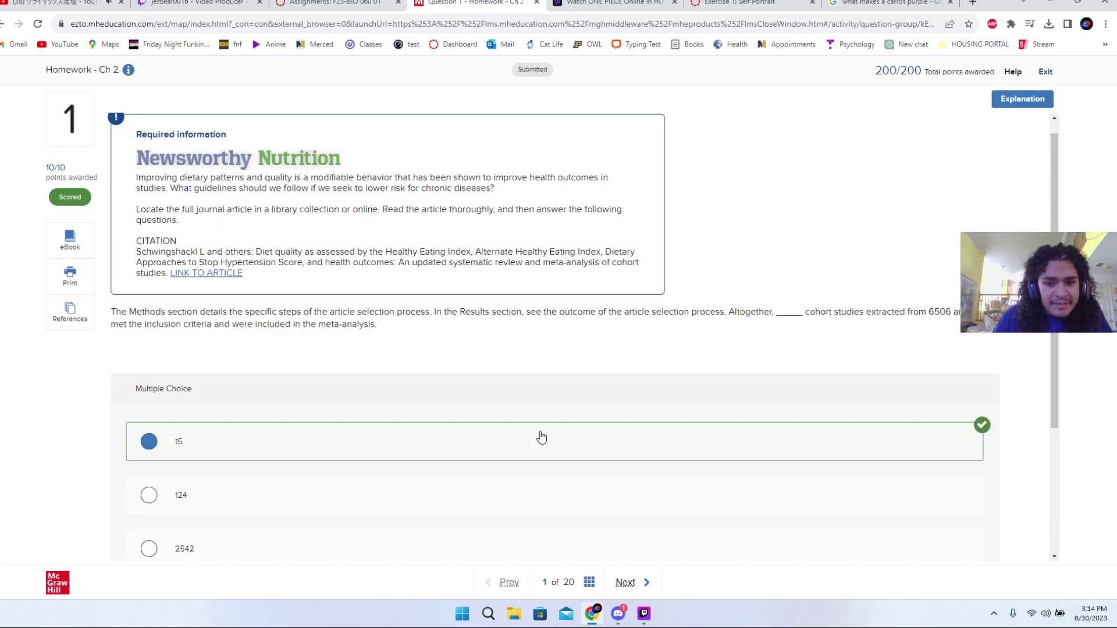
scroll(539, 437, "down", 4)
- Browse results for questions 16 through 18 via the question map, then close Connect
left_click(590, 583)
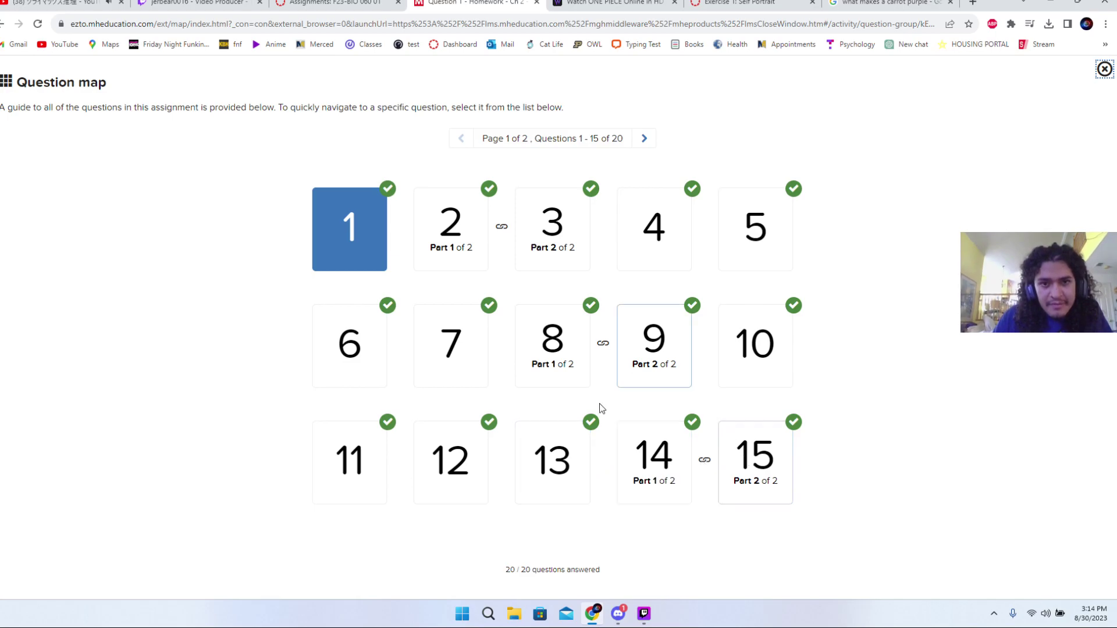
left_click(646, 139)
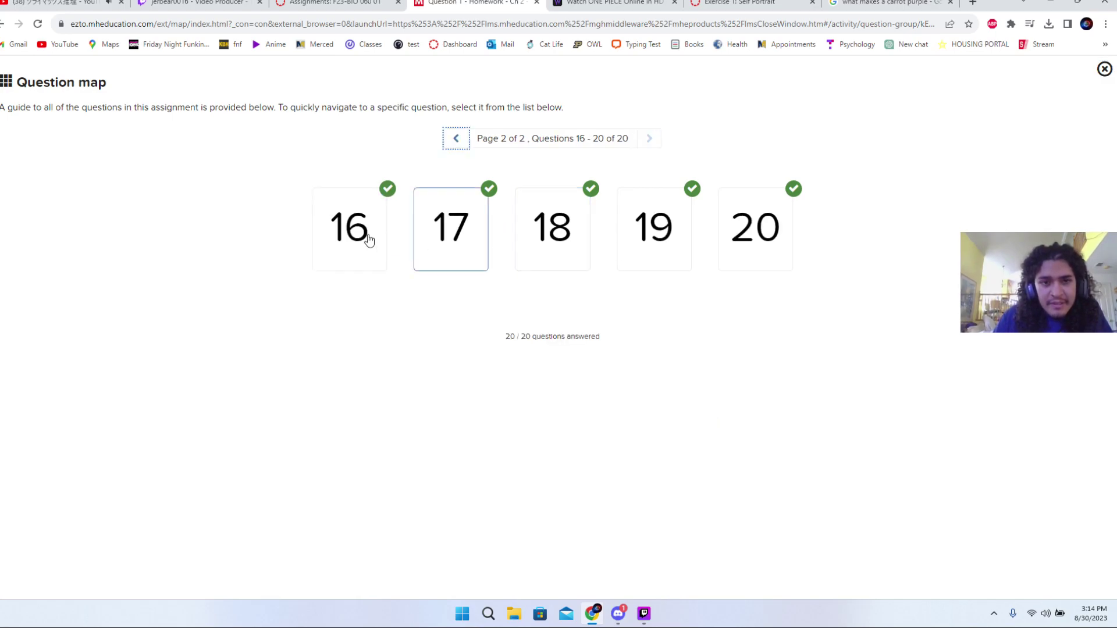
left_click(363, 236)
left_click(630, 583)
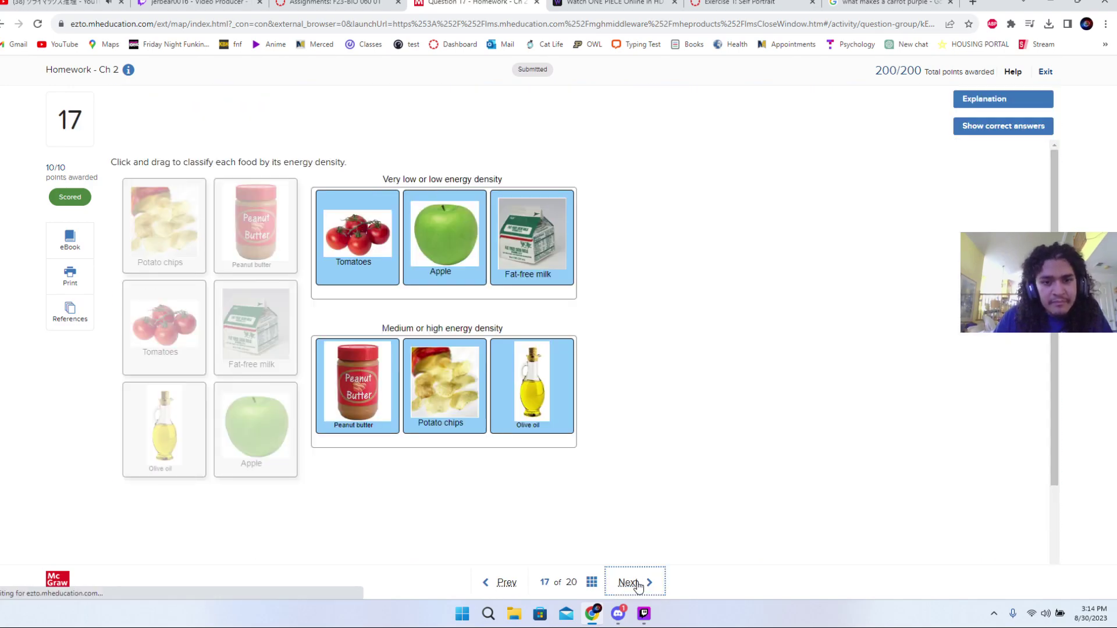
left_click(632, 584)
left_click(659, 373)
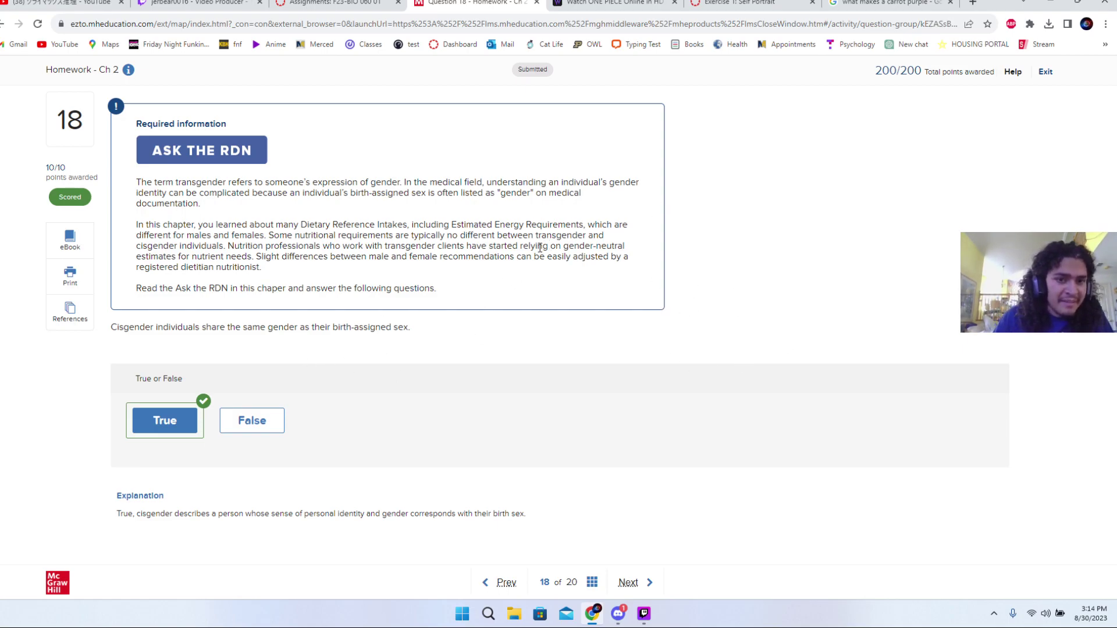
left_click(1045, 72)
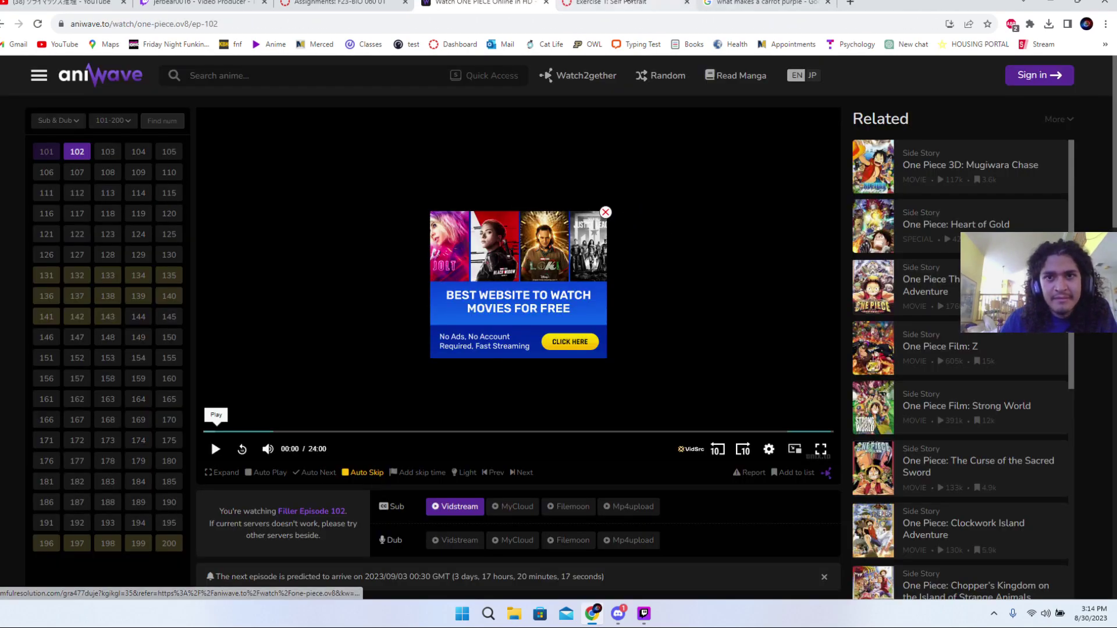
left_click(611, 3)
- Open Homework - Ch 2 from the BIO 060 assignments list, showing 200/200, and launch it
left_click(337, 3)
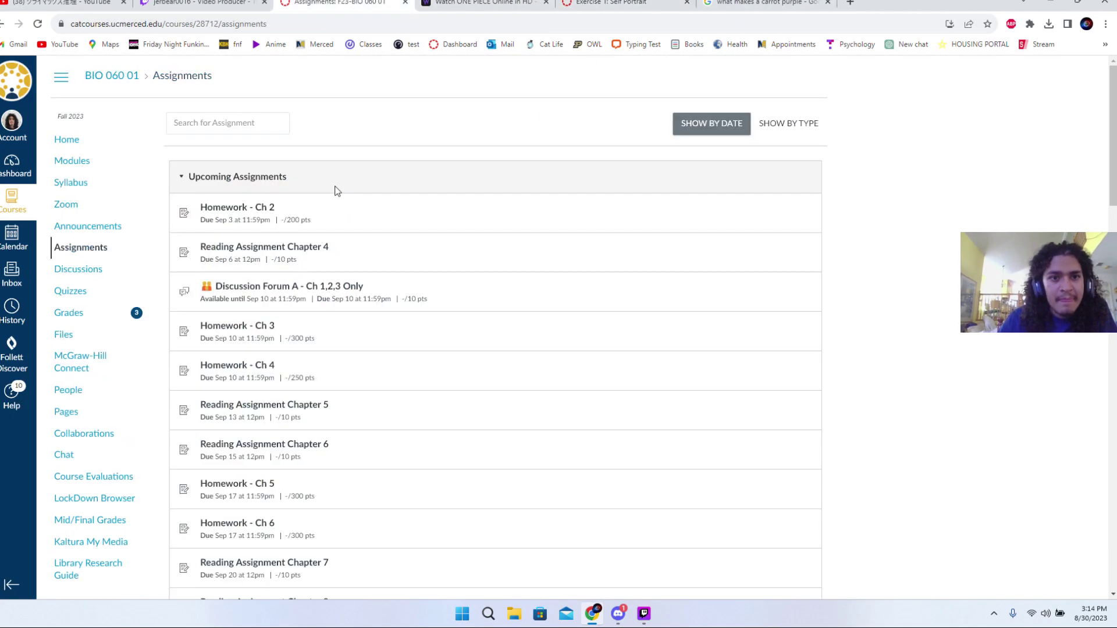
left_click(261, 208)
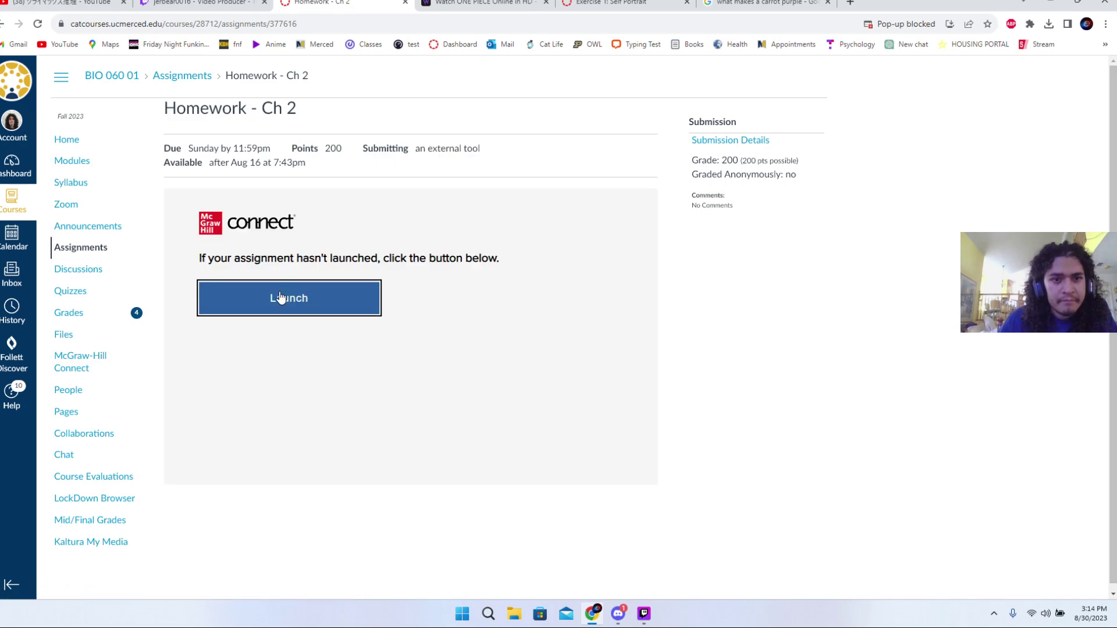
left_click(279, 297)
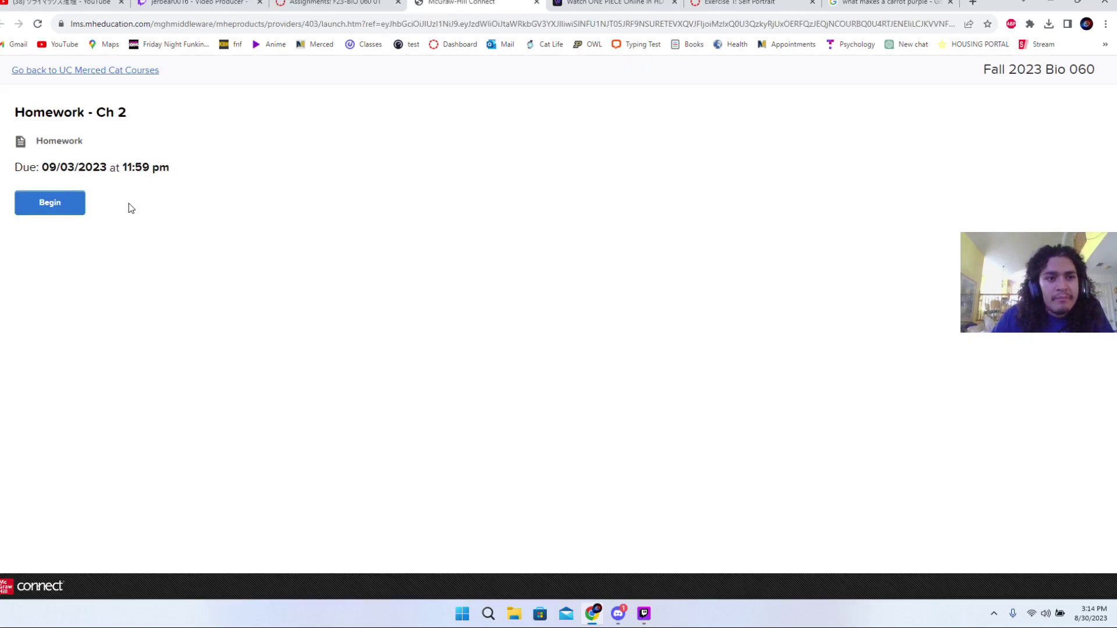
- Review the Homework - Ch 2 overview, Save and Exit, then return to the purple carrot search
left_click(74, 214)
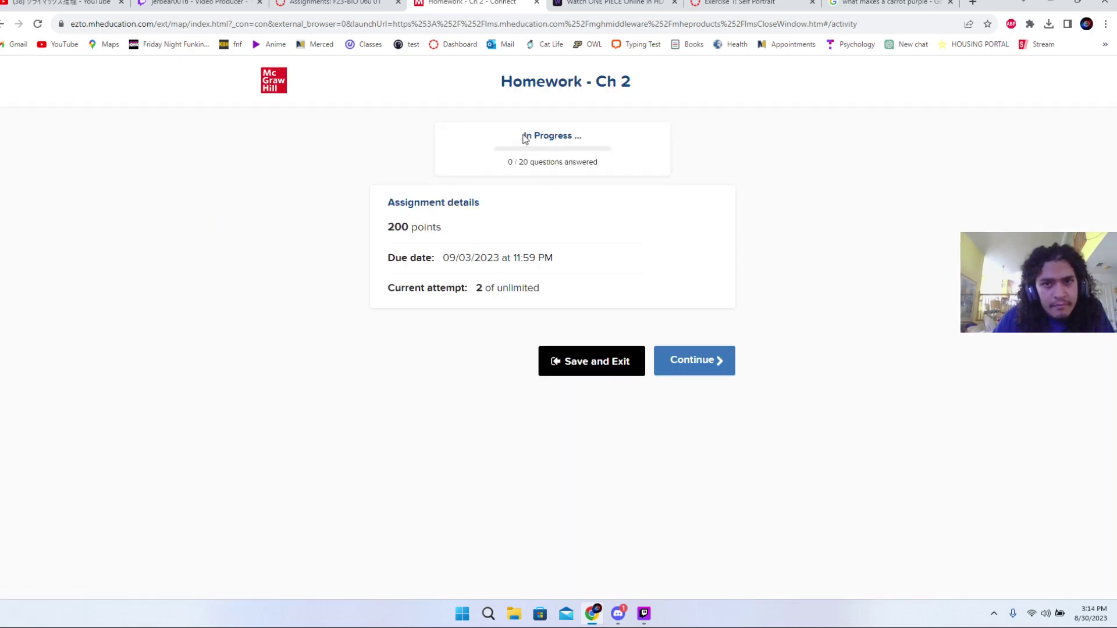
left_click_drag(525, 138, 641, 146)
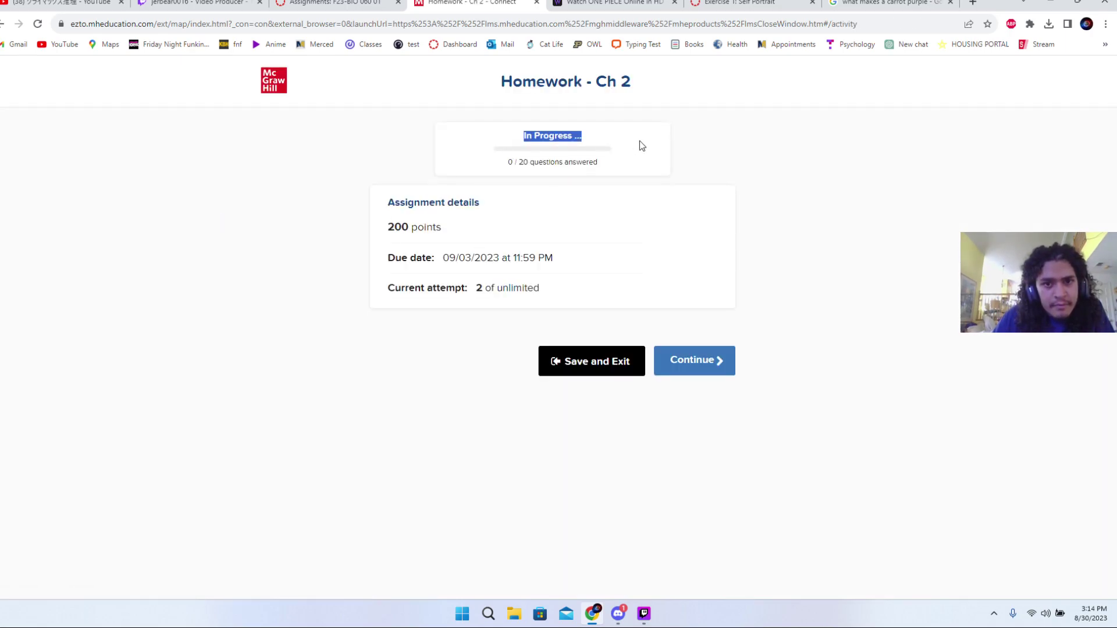
left_click(485, 294)
left_click_drag(493, 291, 560, 290)
left_click(562, 315)
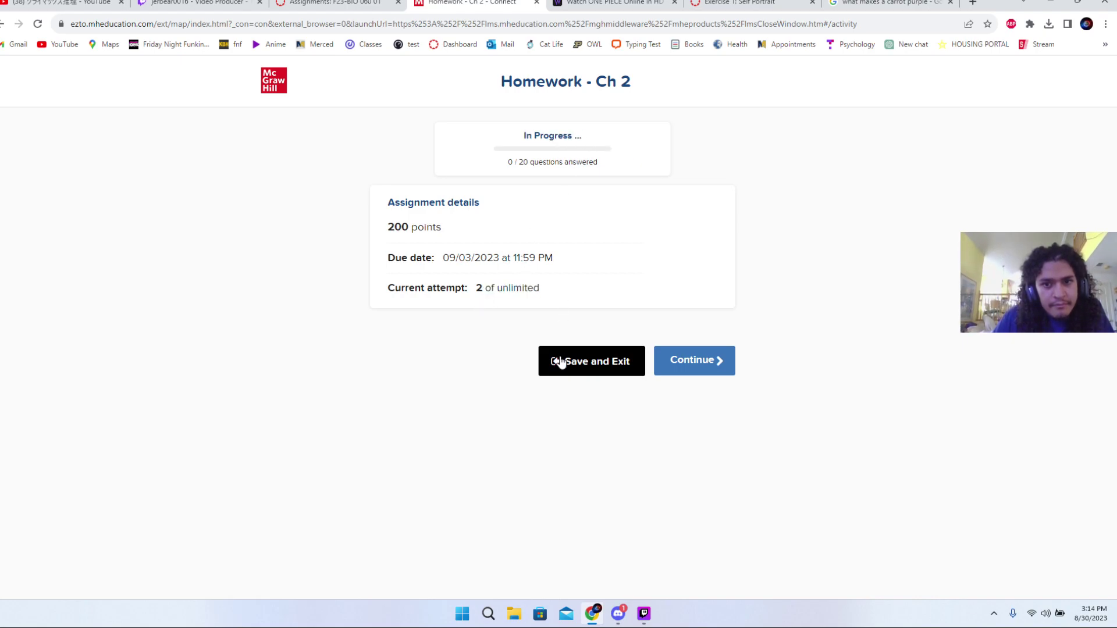
left_click(609, 369)
left_click(756, 3)
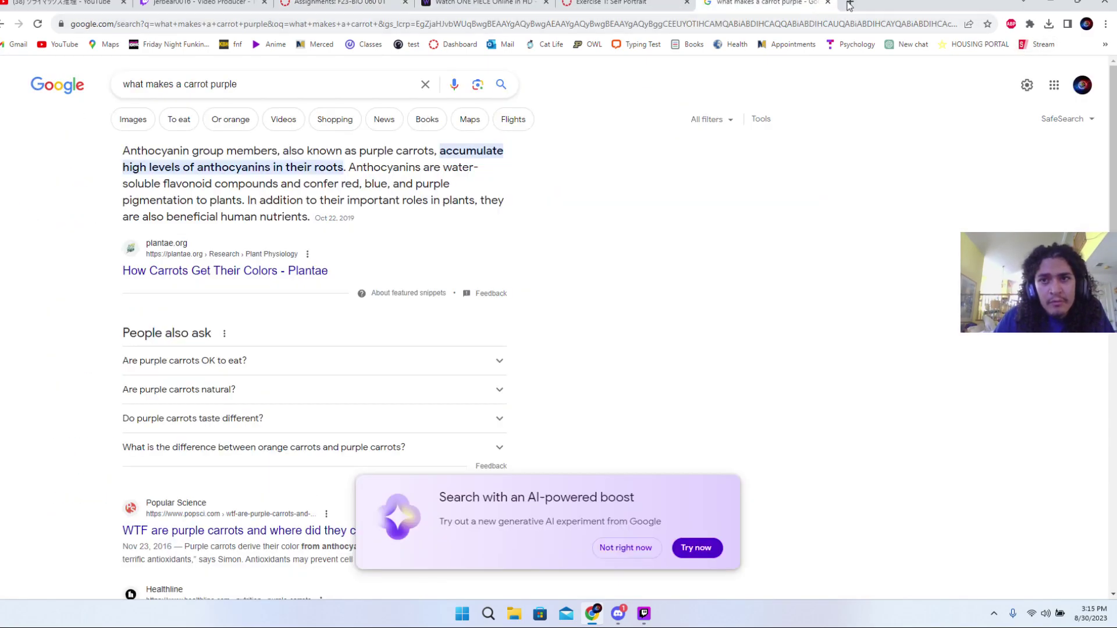
left_click(850, 2)
- Sign in to McGraw Hill Connect from the bookmark using the saved account e-mail
left_click(1105, 45)
left_click(1082, 89)
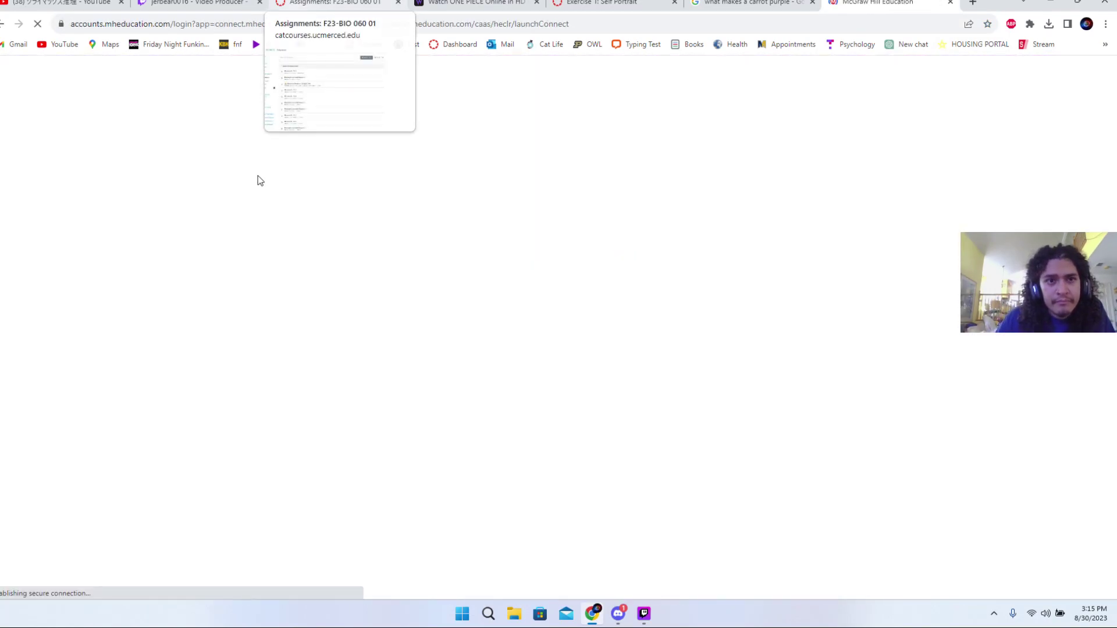
left_click(477, 293)
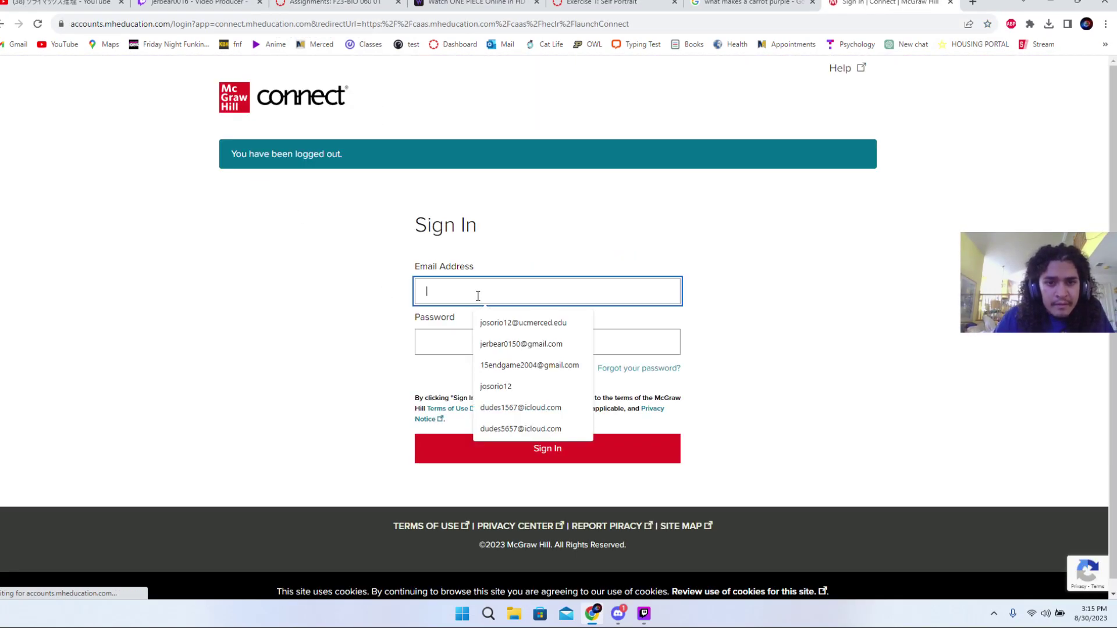
left_click(483, 331)
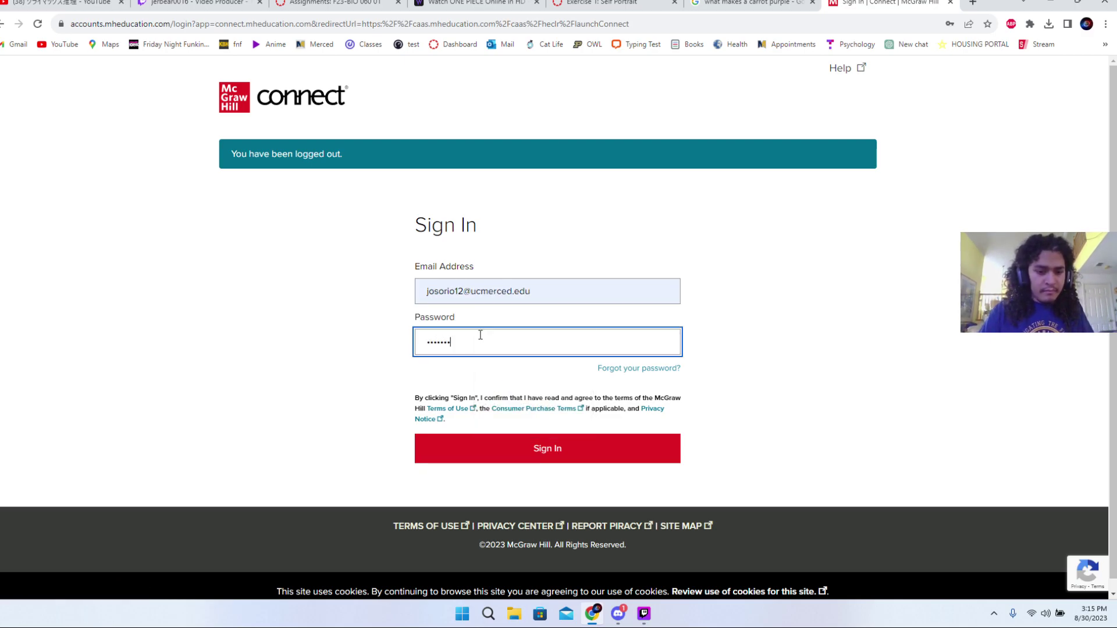
left_click(553, 461)
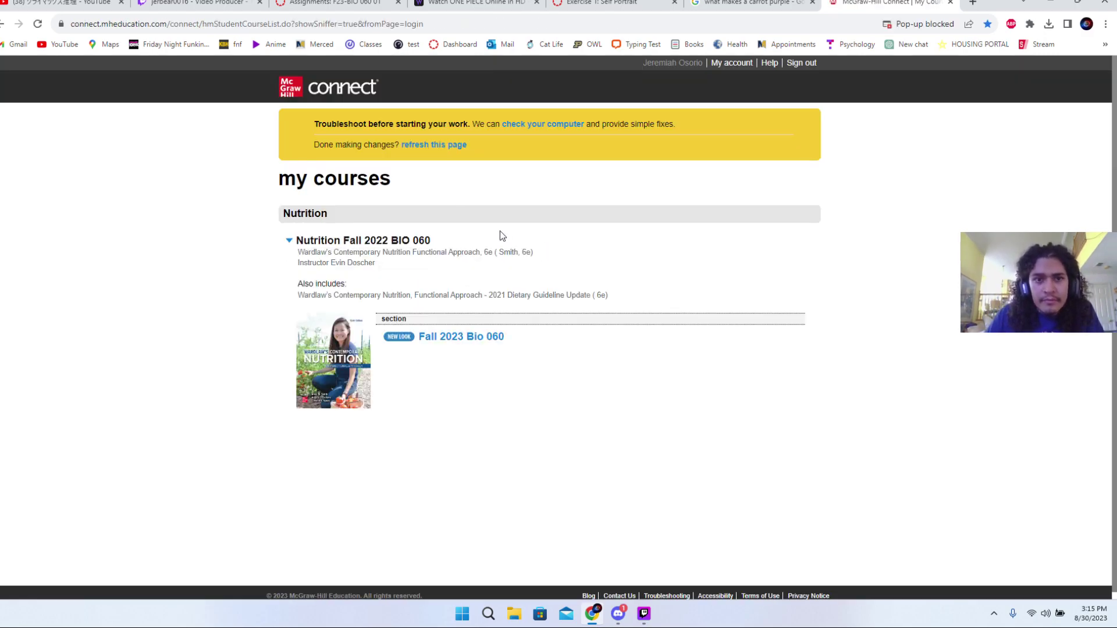
- Open the Fall 2023 Bio 060 course and expand its side navigation menu
left_click(431, 338)
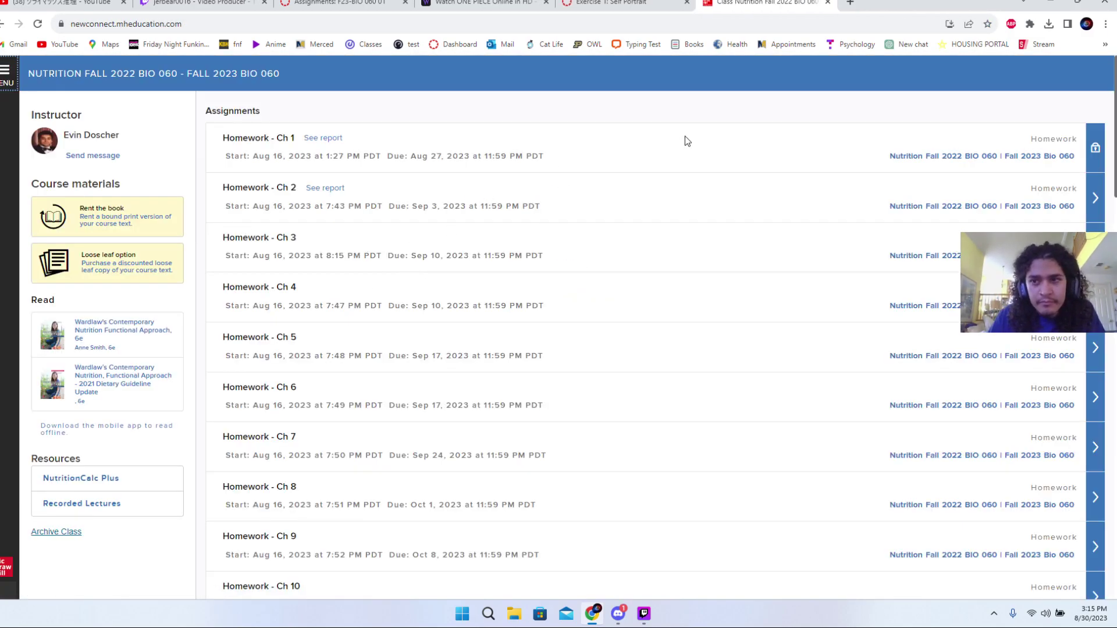
scroll(497, 190, "down", 1)
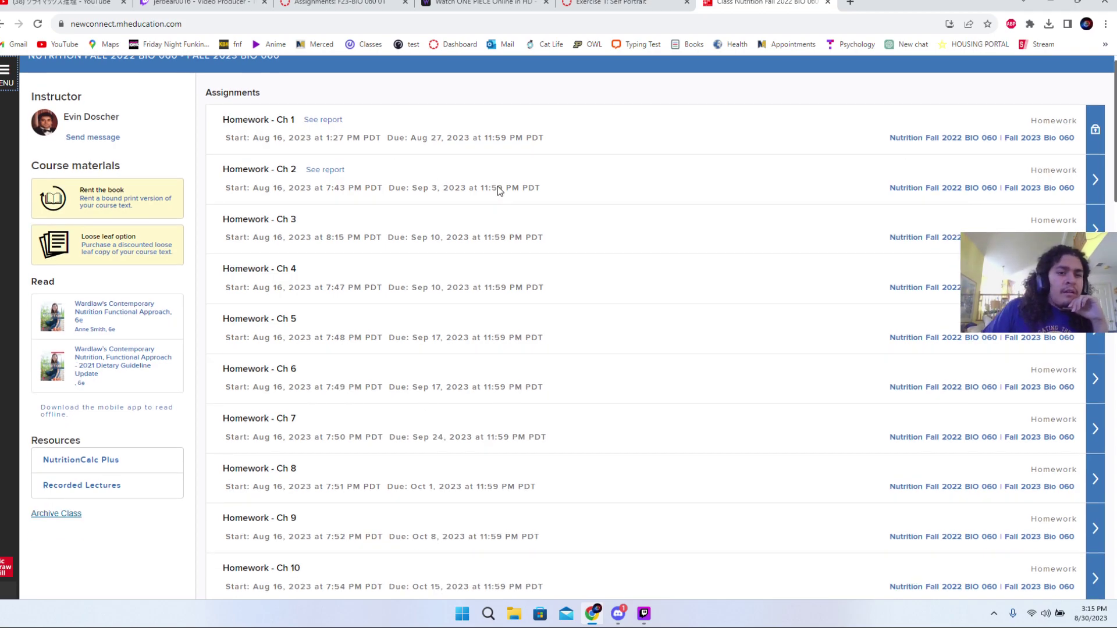
scroll(497, 190, "up", 1)
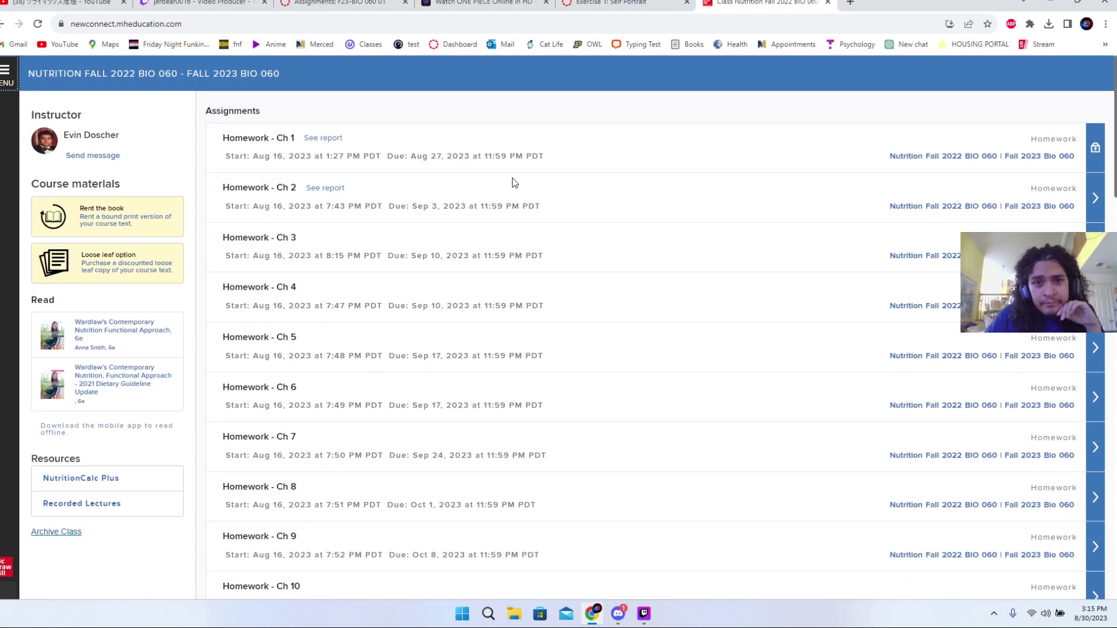
scroll(249, 248, "down", 1)
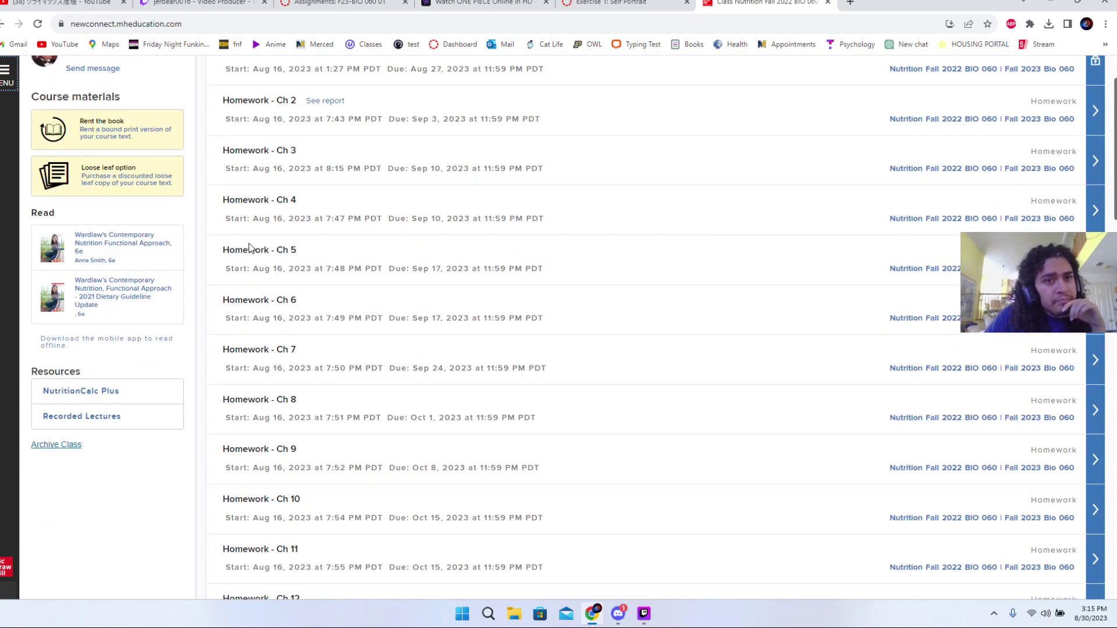
scroll(165, 110, "up", 1)
left_click(4, 74)
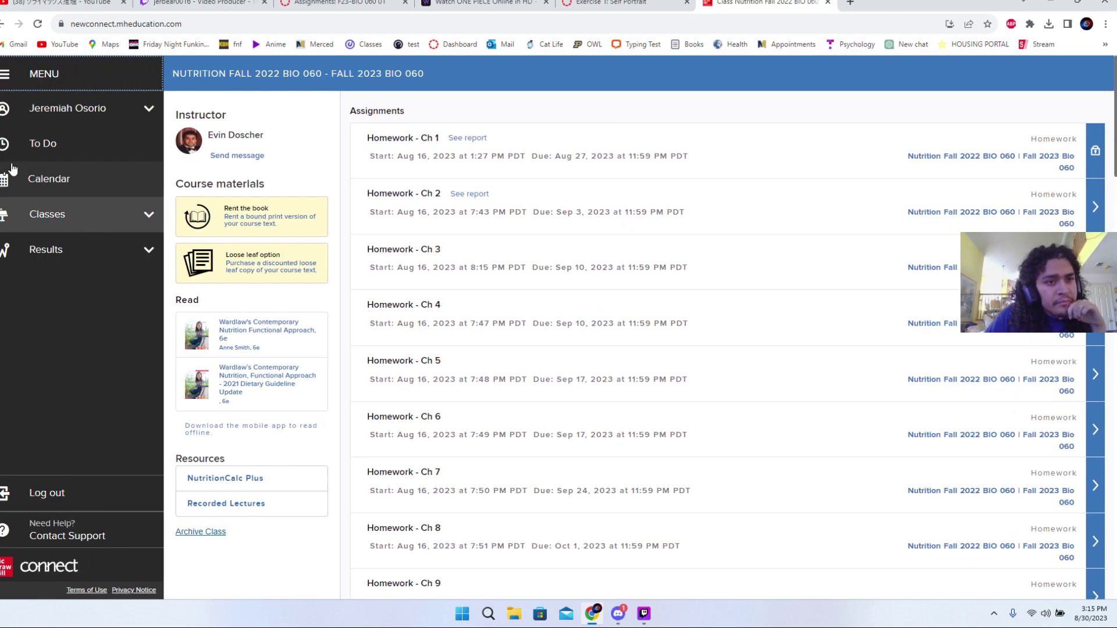
- Go to the To Do list and open Homework - Ch 2 after viewing its details
left_click(110, 149)
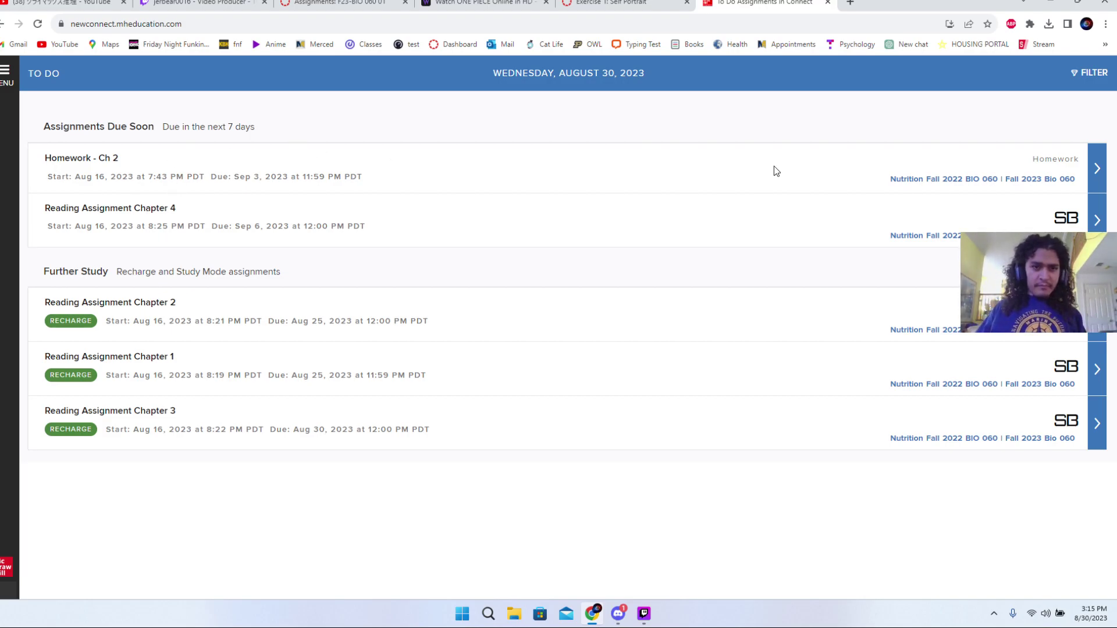
left_click(1097, 171)
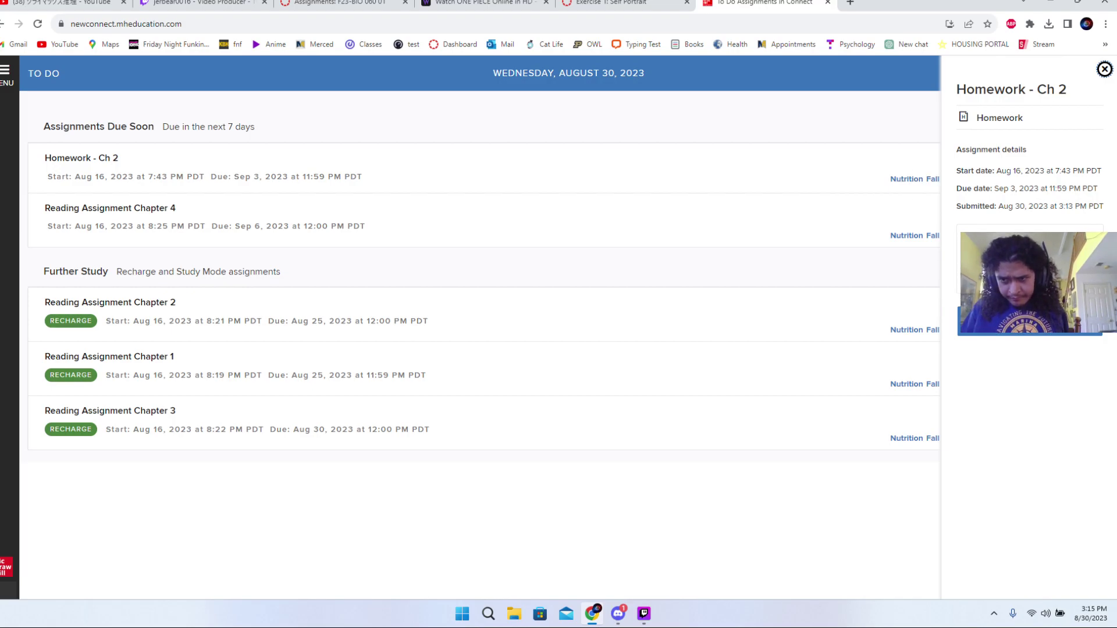
left_click(740, 155)
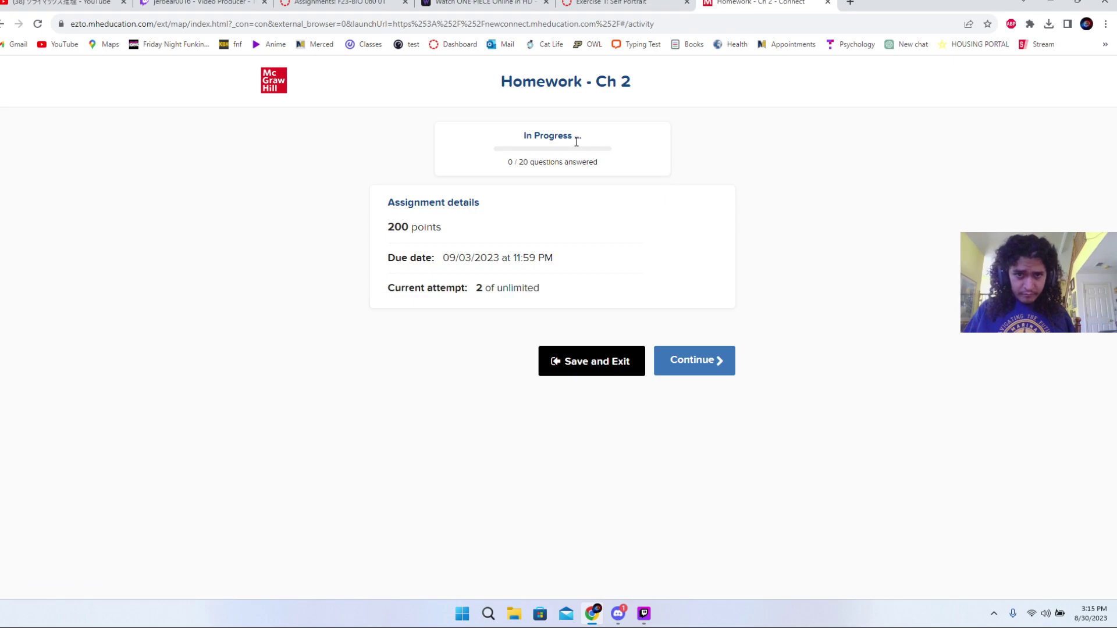
- Save and exit Homework - Ch 2, then close the Connect tab
left_click_drag(540, 136, 522, 136)
left_click(692, 174)
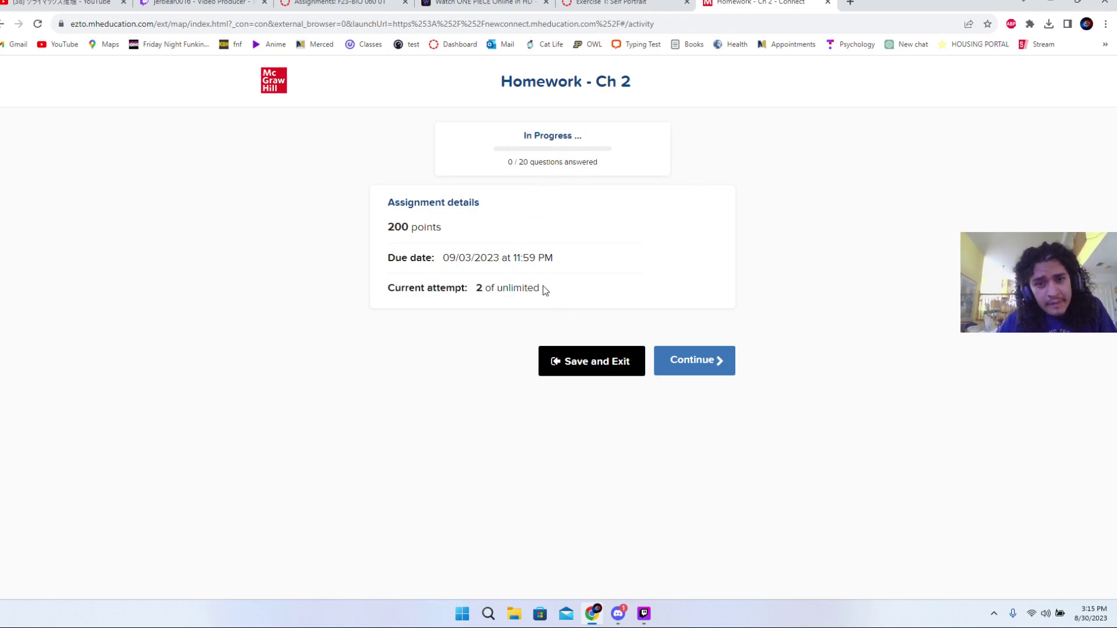
left_click(587, 364)
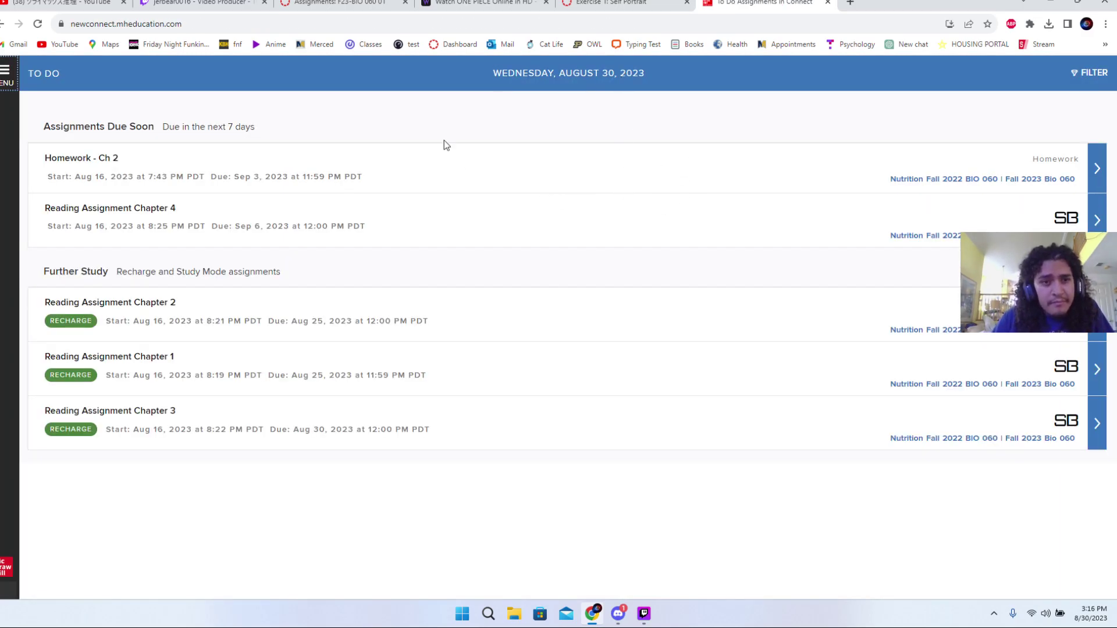
left_click(827, 2)
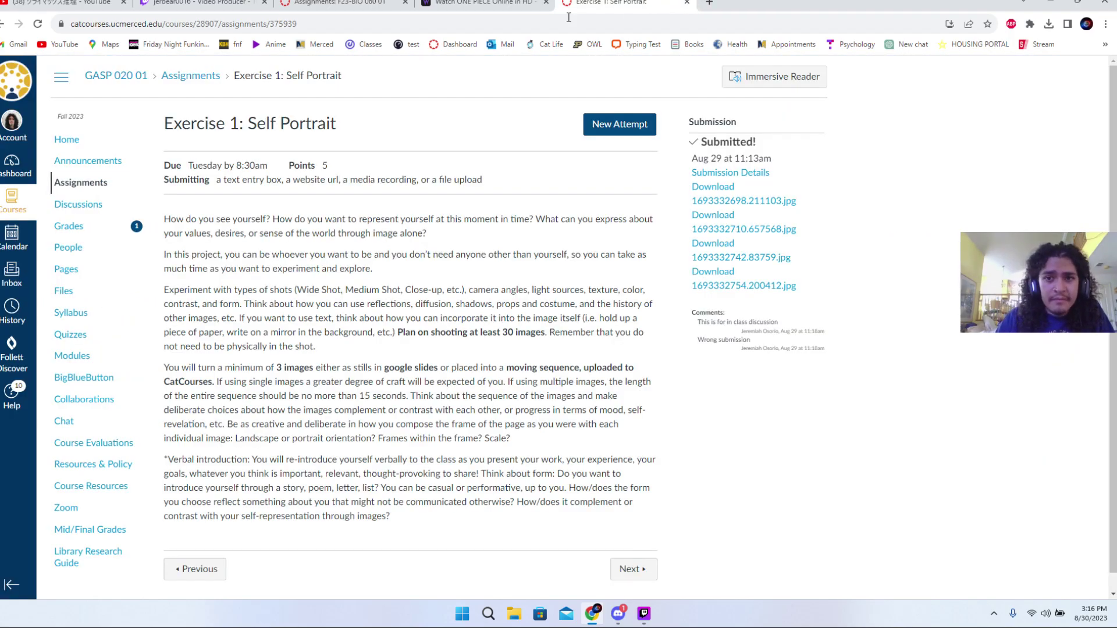
- Switch to the Canvas BIO 060 assignments list and highlight Homework - Ch 2's 200/200 pts
left_click(361, 3)
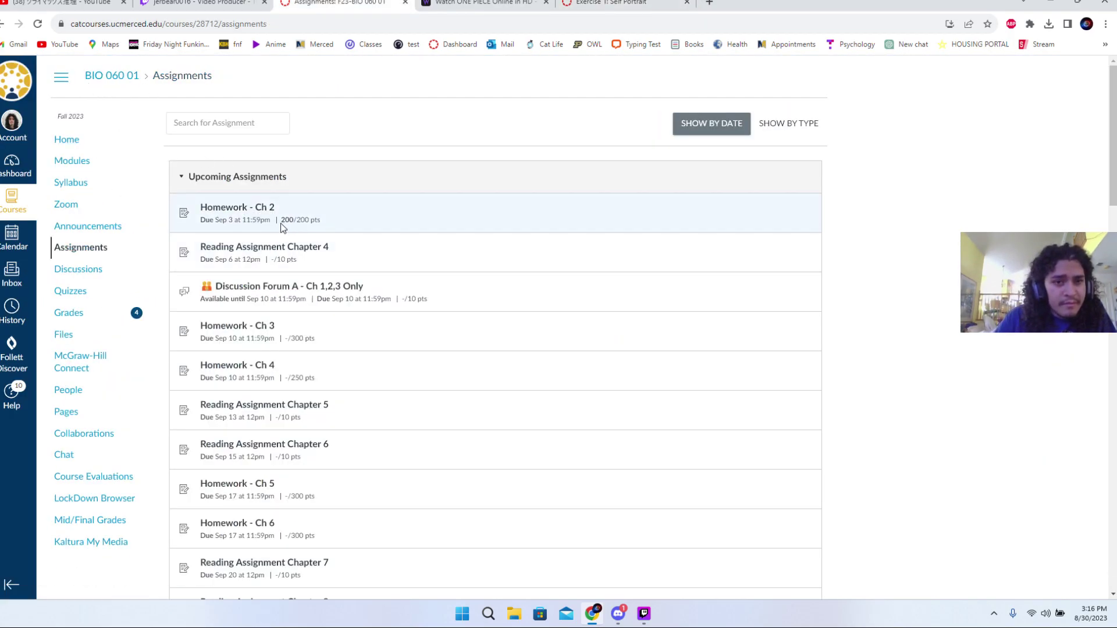
left_click_drag(281, 221, 350, 219)
left_click(349, 219)
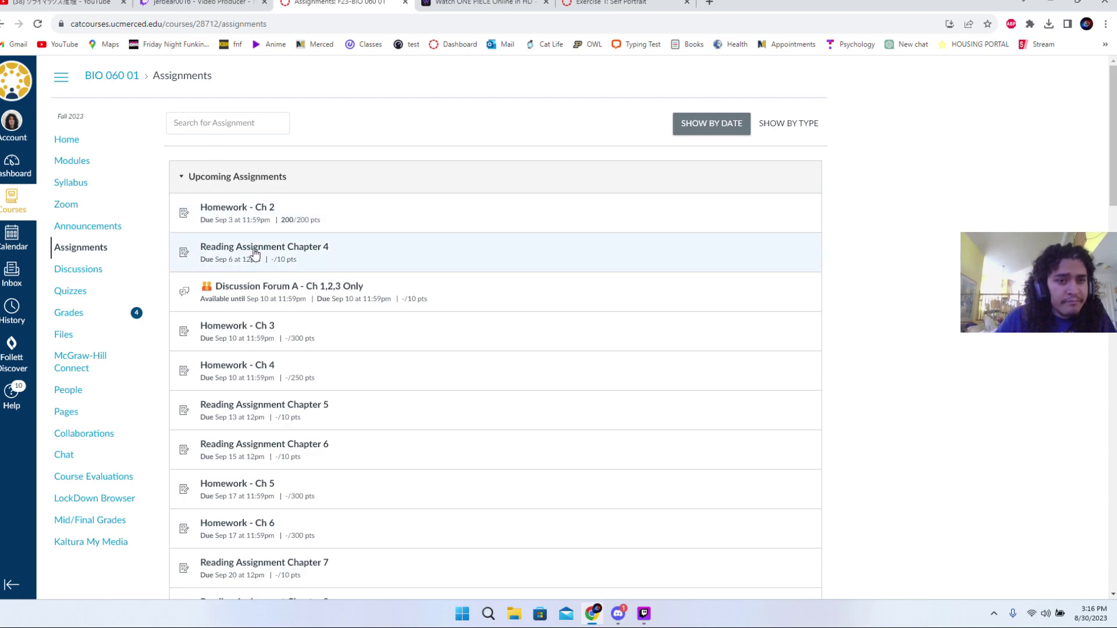
- Check today's date in the taskbar calendar panel, then close it
left_click(1088, 613)
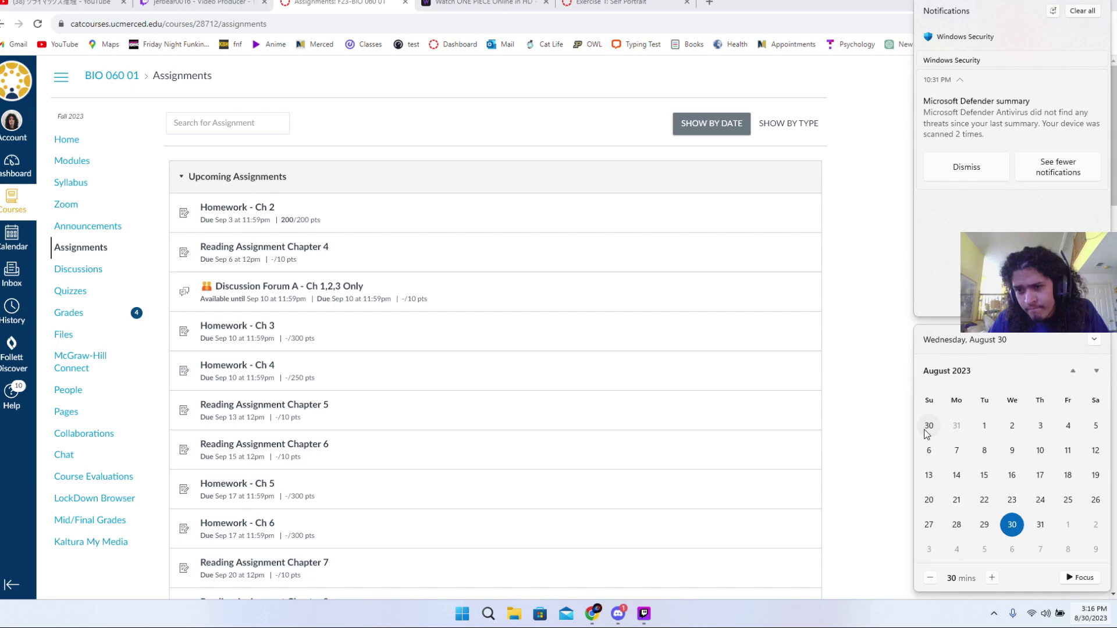
scroll(986, 498, "down", 3)
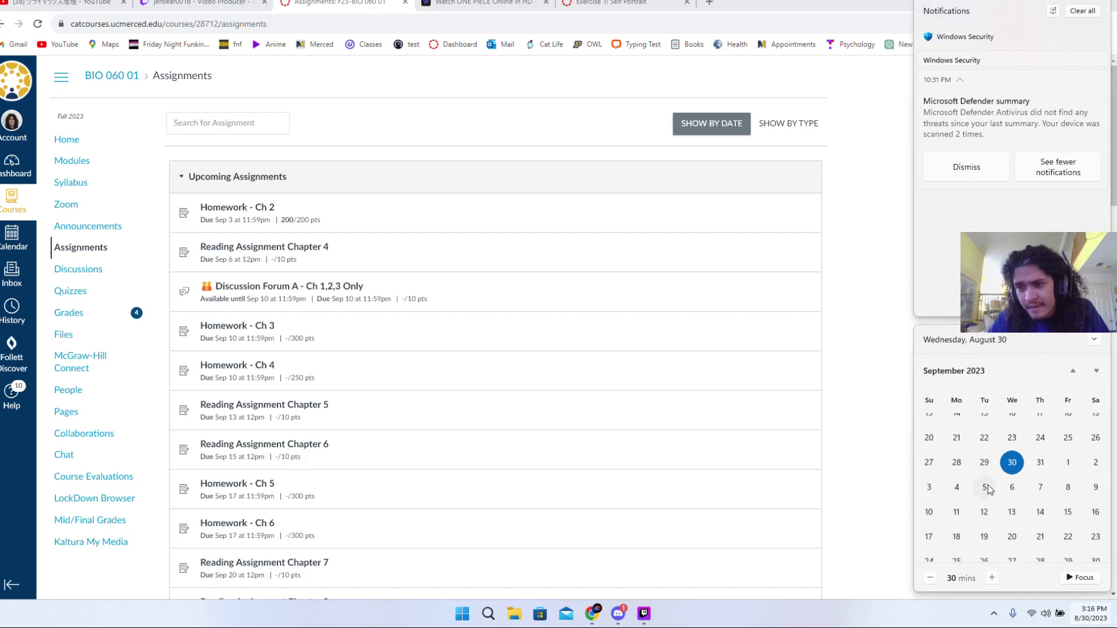
scroll(1008, 463, "down", 1)
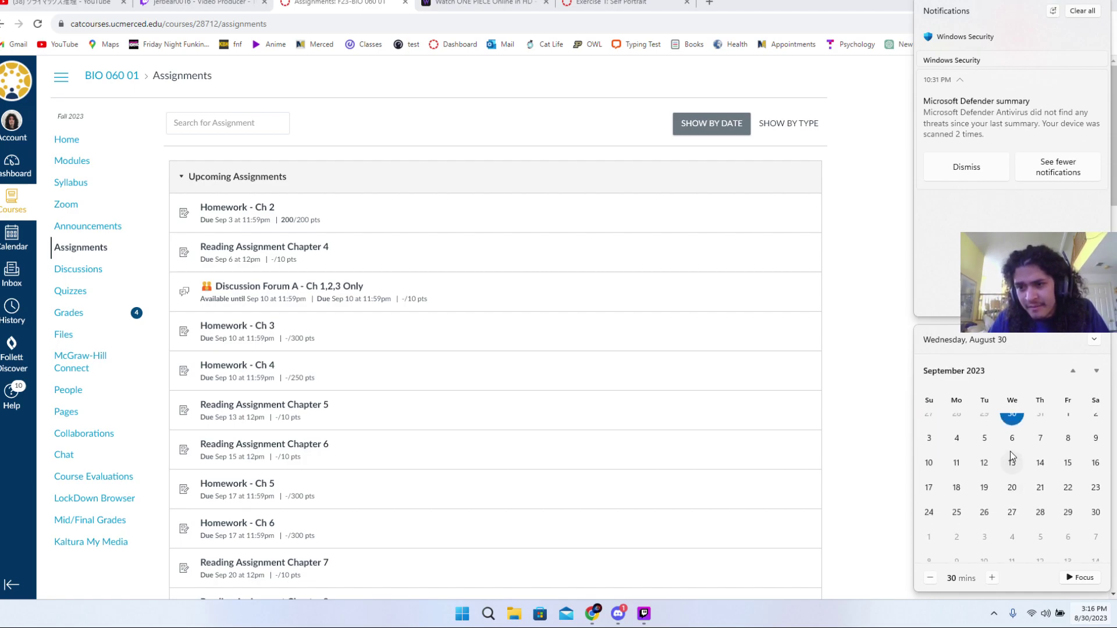
scroll(1010, 453, "up", 2)
left_click(861, 423)
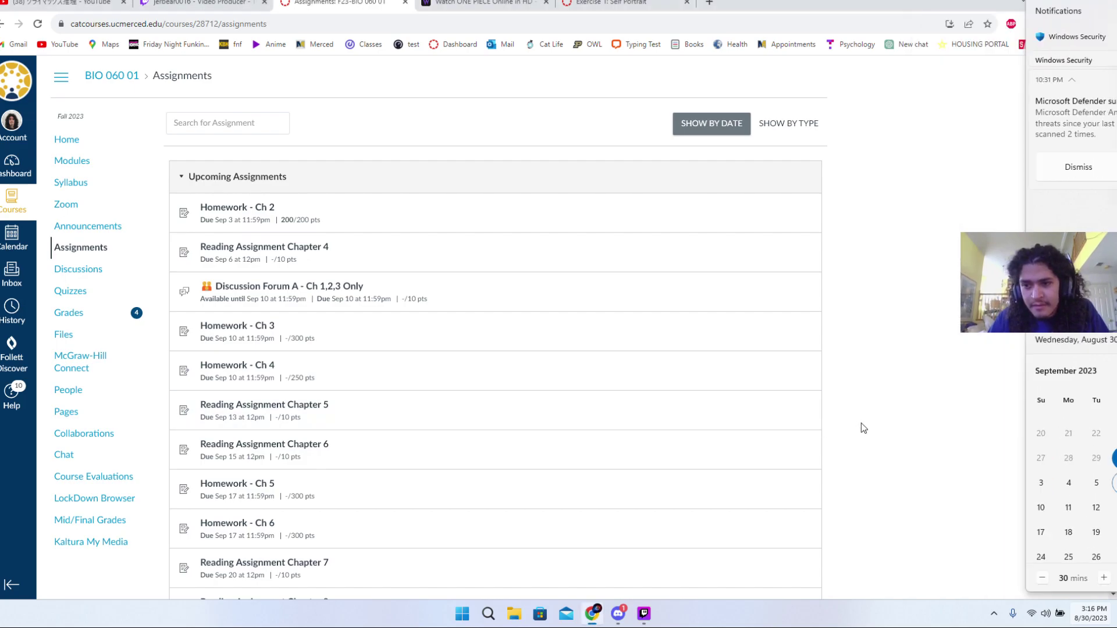
left_click(1109, 617)
scroll(990, 493, "down", 1)
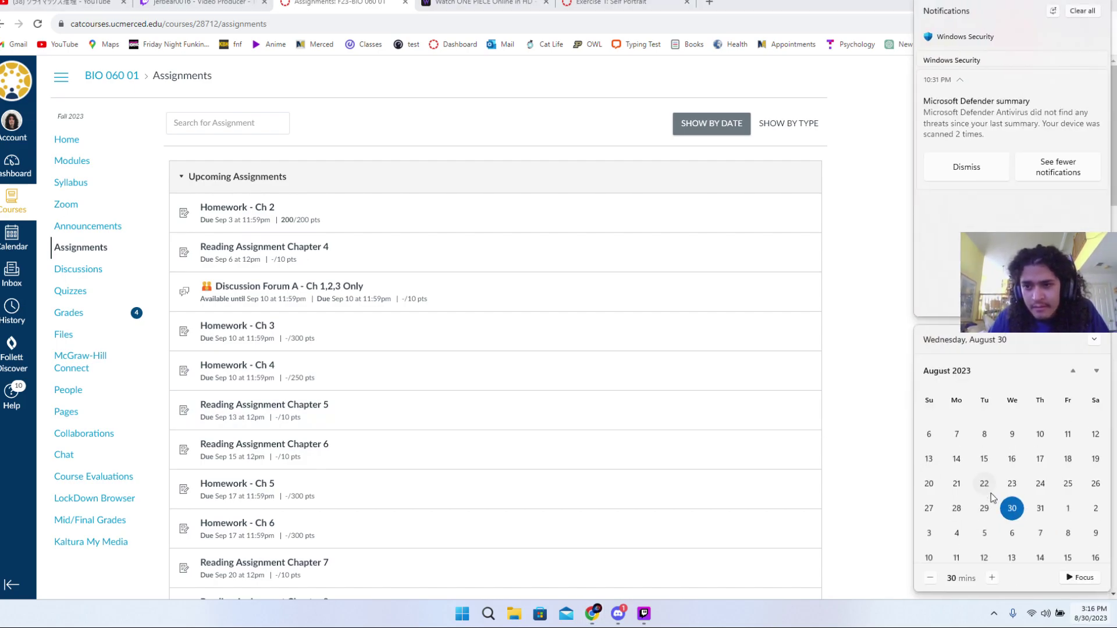
left_click(835, 424)
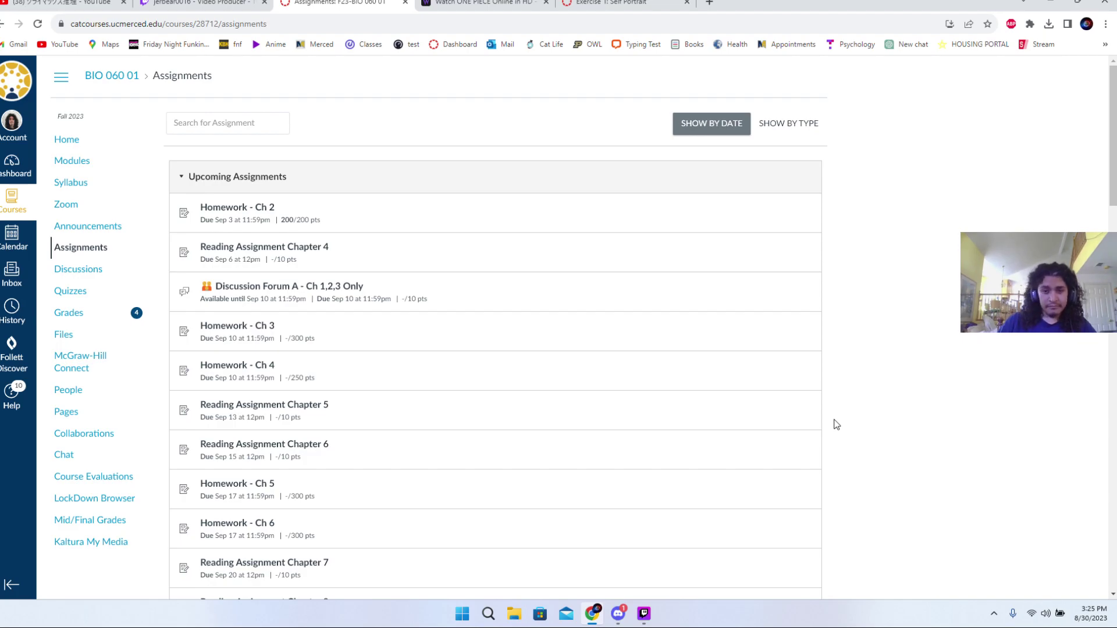
- Bring the live Twitch Studio stream window to the front over Canvas
left_click(644, 614)
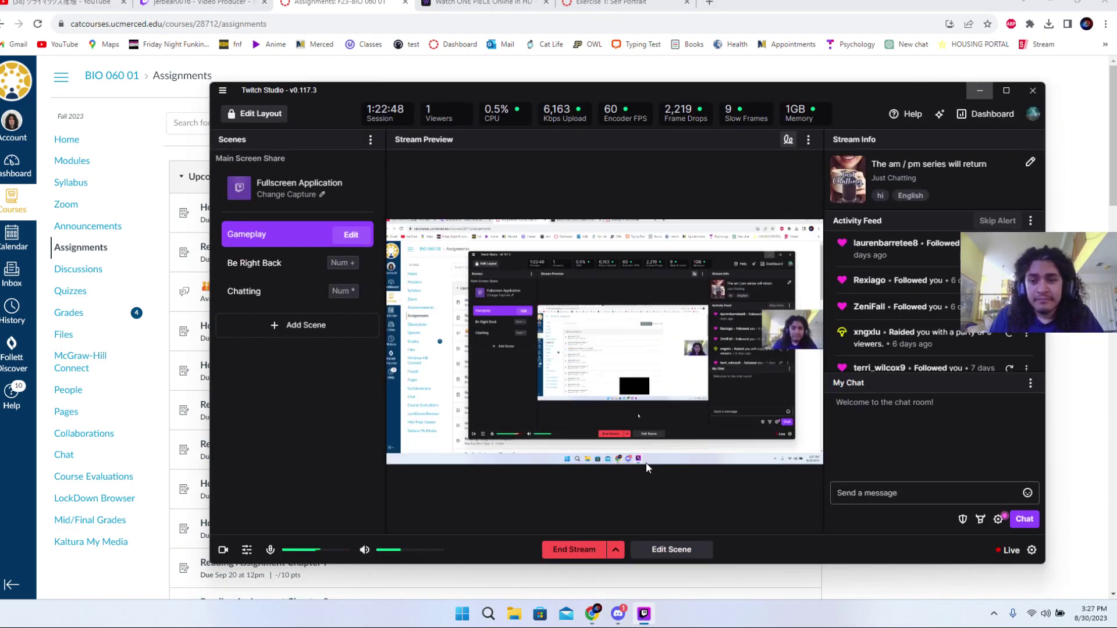